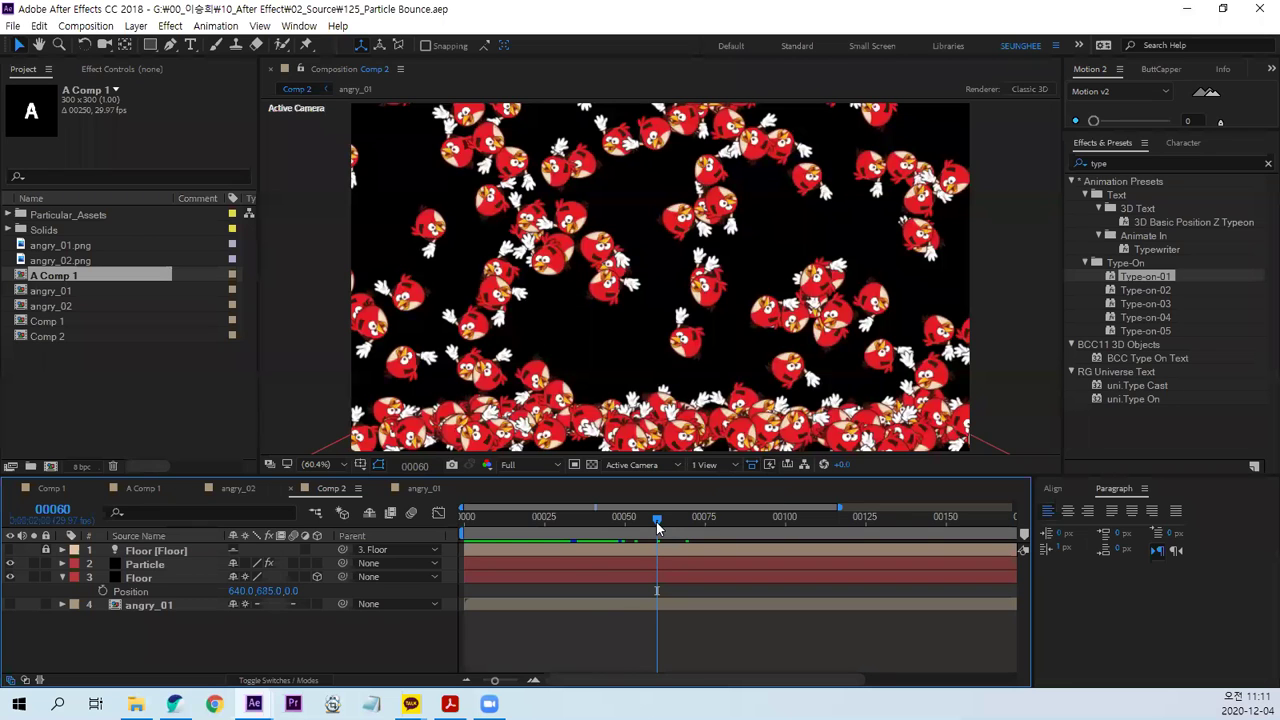
Preview Comp 2's bouncing birds from the start, stopping at frame 00088, then start a new project.
drag(657, 528, 425, 538)
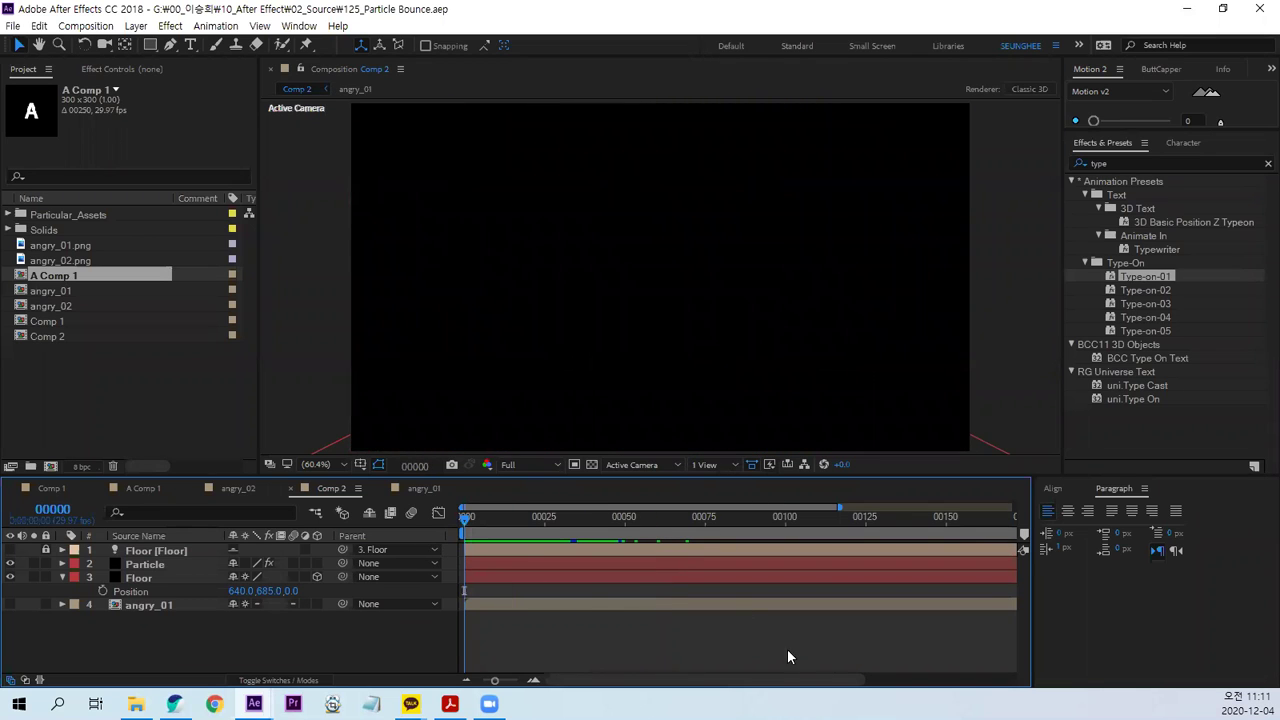
key(space)
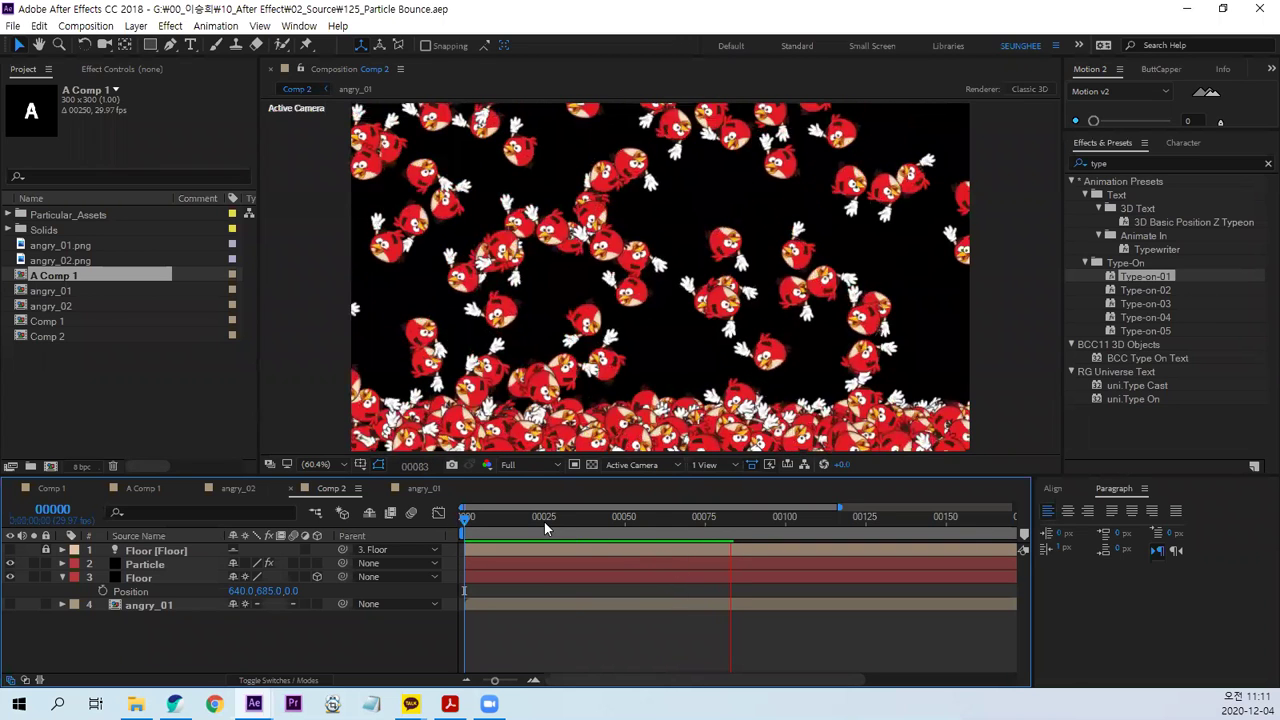
key(space)
key(space)
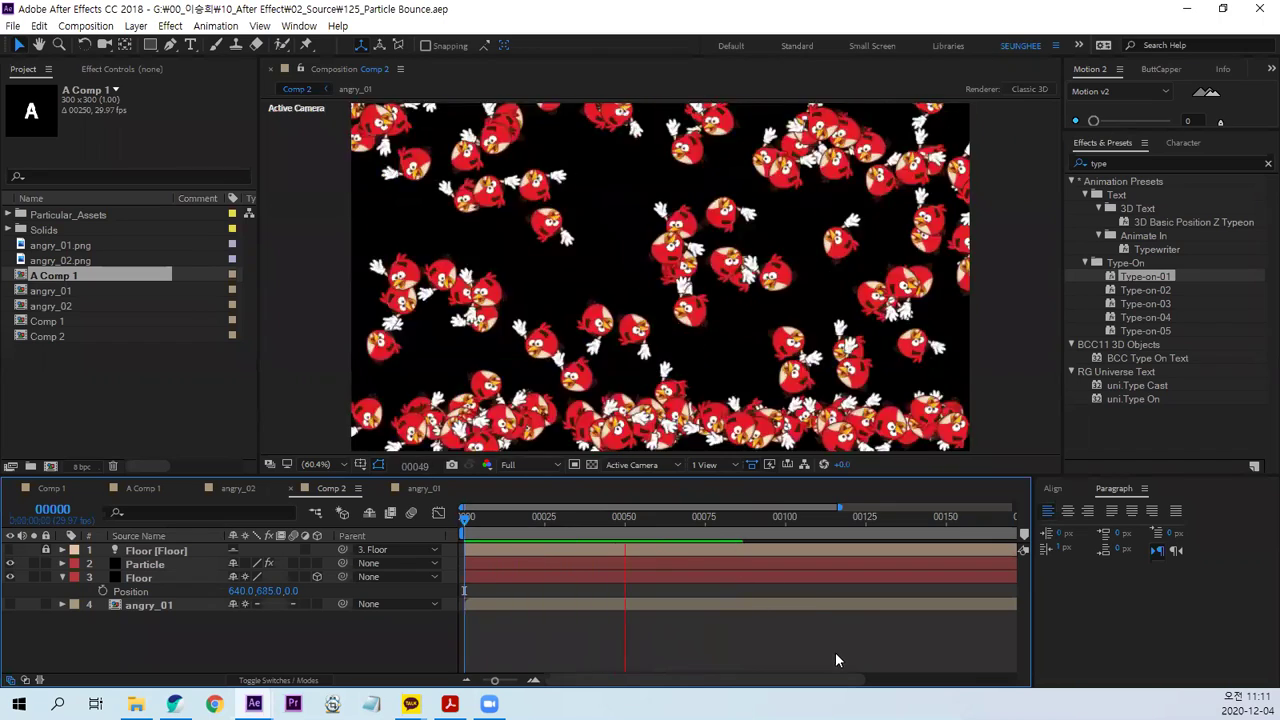
key(space)
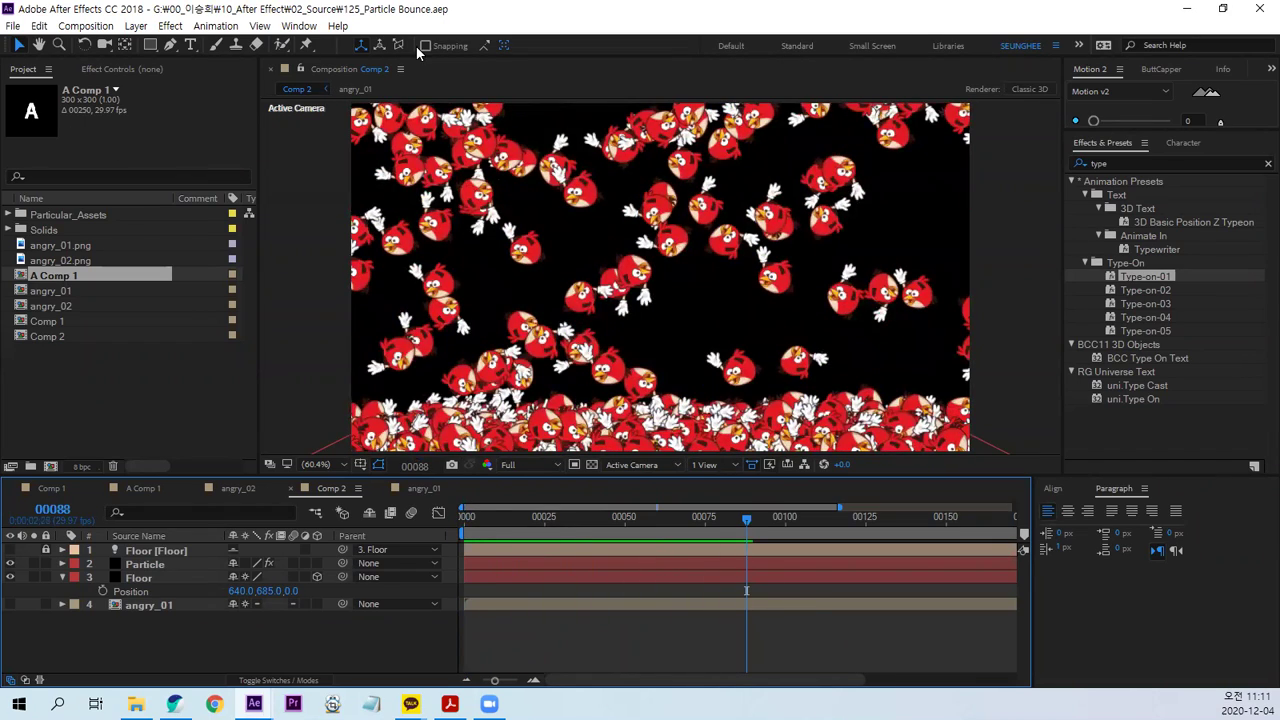
key(ctrl+alt+n)
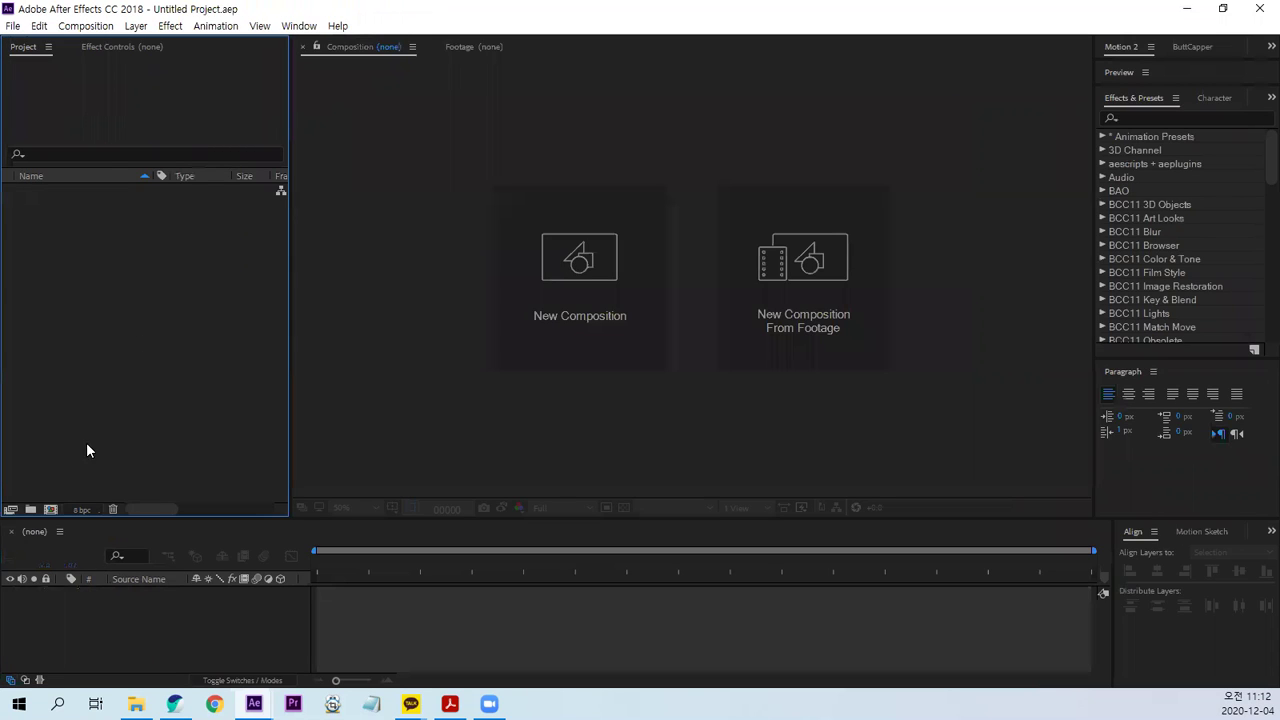
Create Comp 1 at 1280×720, 30 fps, and add a black 1280×720 solid named 'Particle'.
click(51, 509)
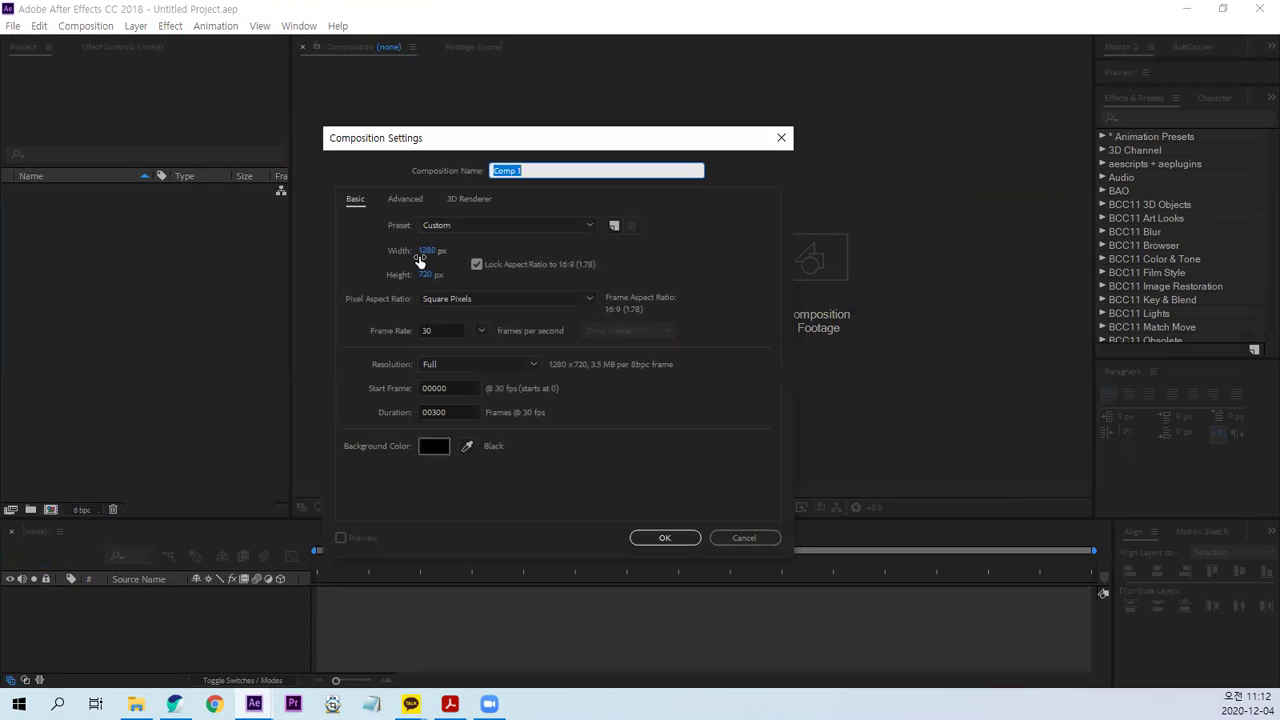
click(665, 538)
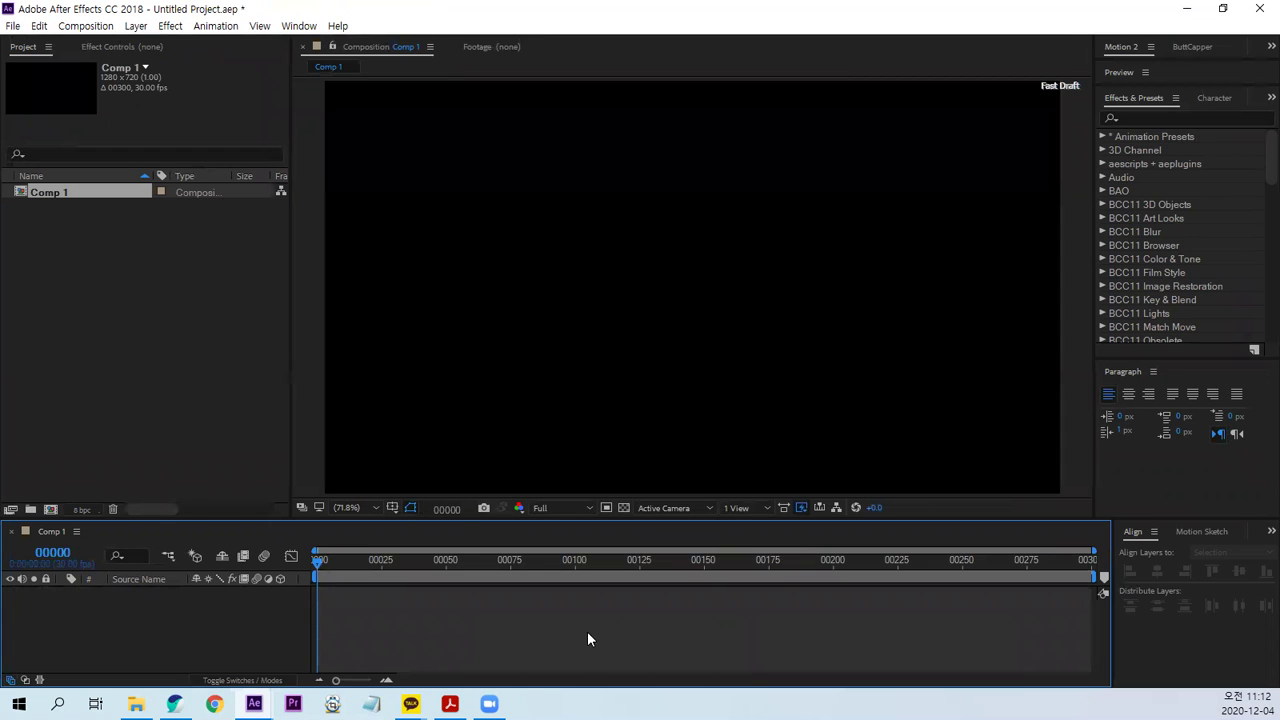
key(ctrl+y)
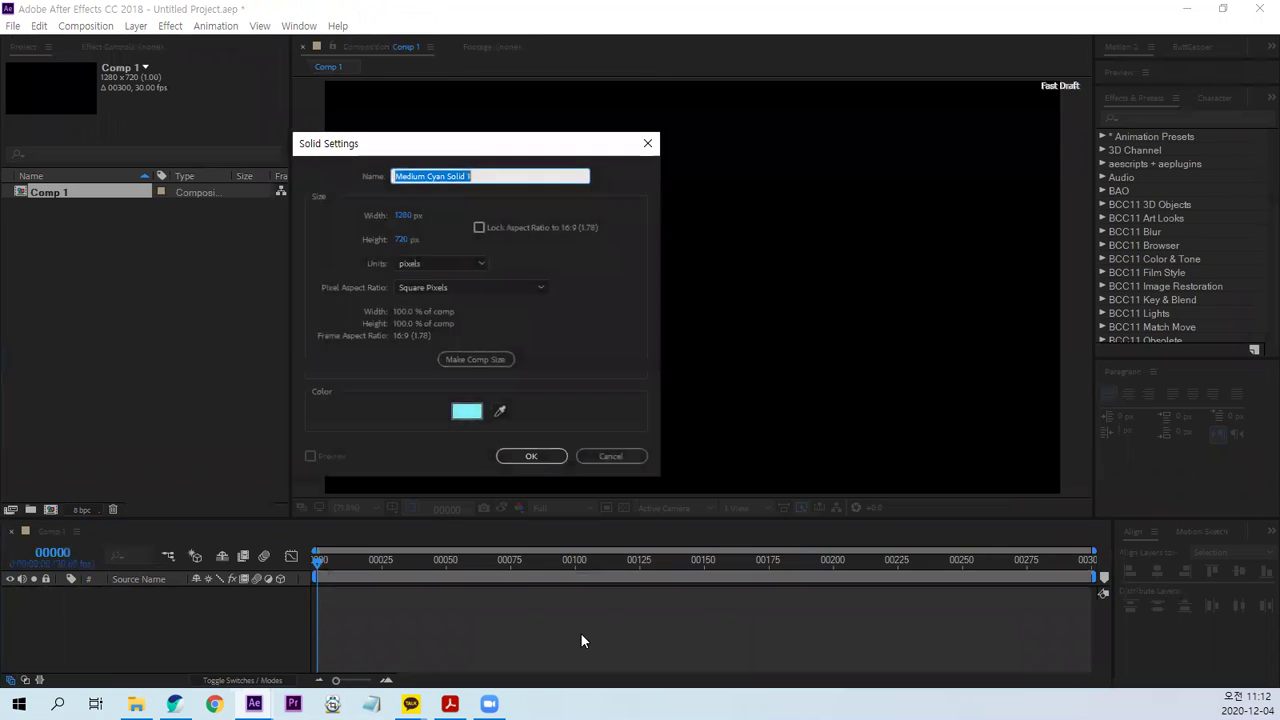
text(Par)
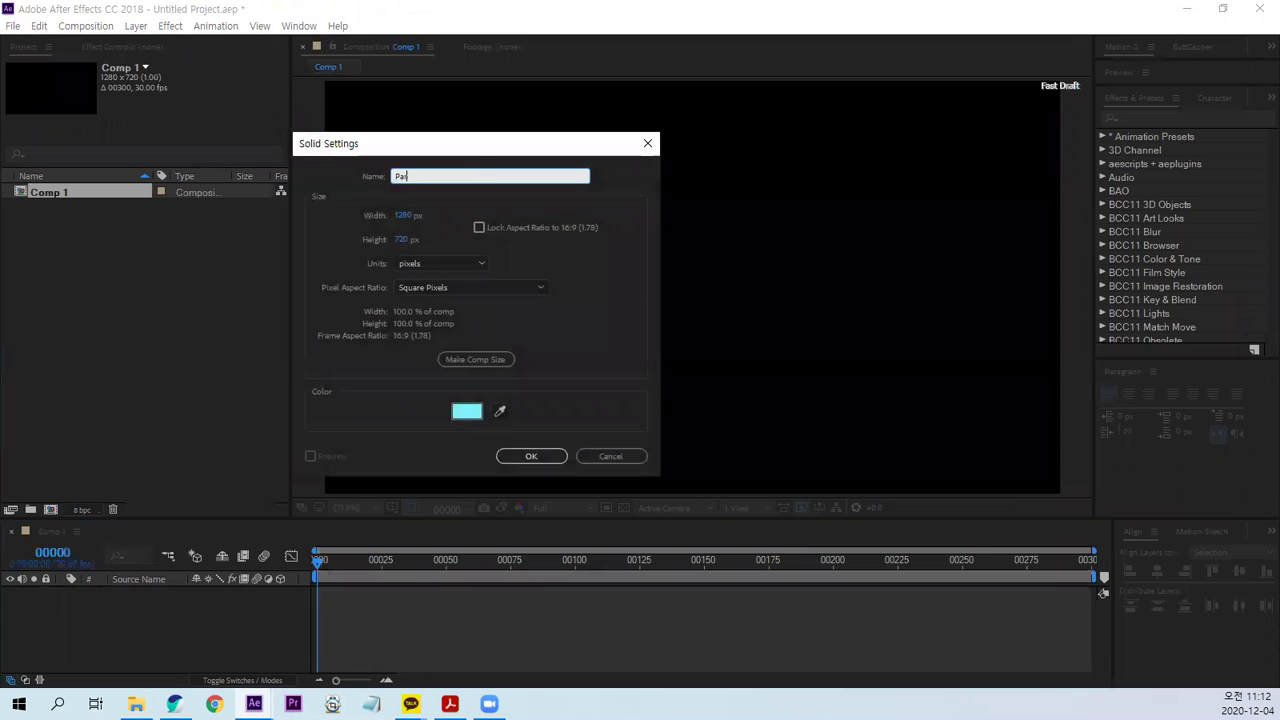
text(ticle)
click(465, 413)
drag(748, 331, 691, 386)
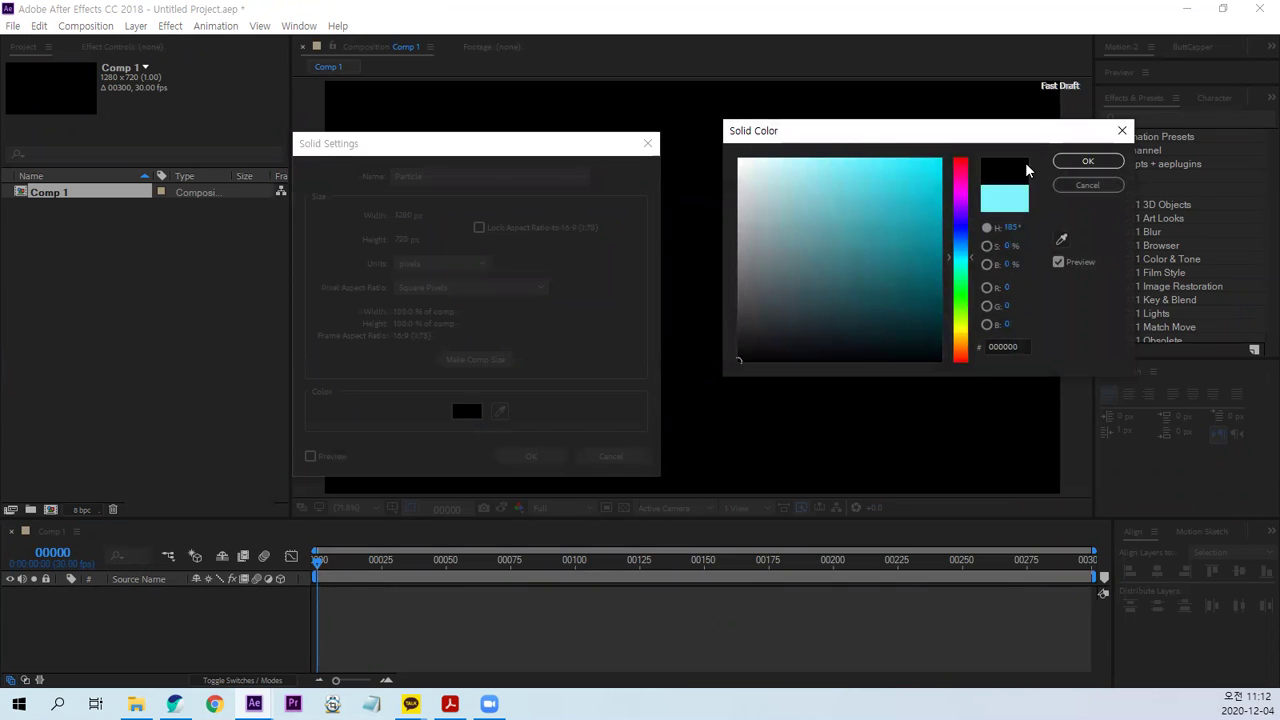
click(1087, 161)
click(531, 456)
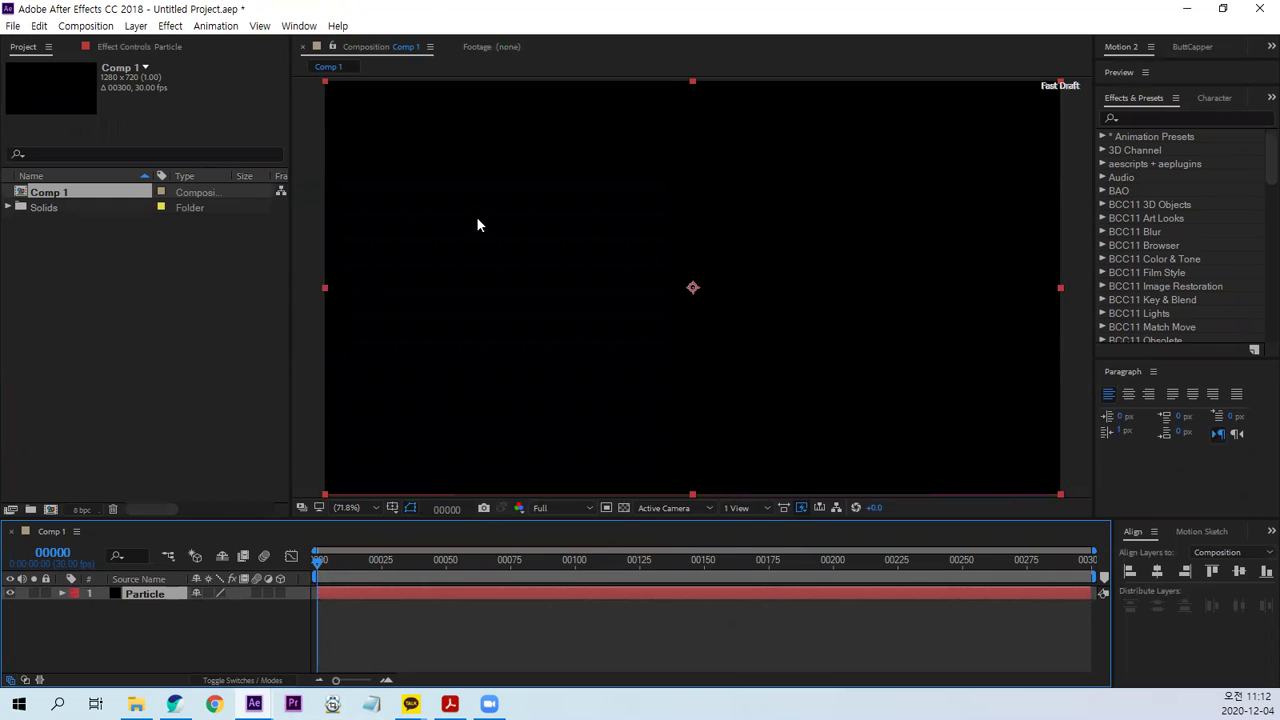
Search 'parti', drop Trapcode Particular on the Particle solid, and scrub to frame 00123 to check the burst.
click(1148, 116)
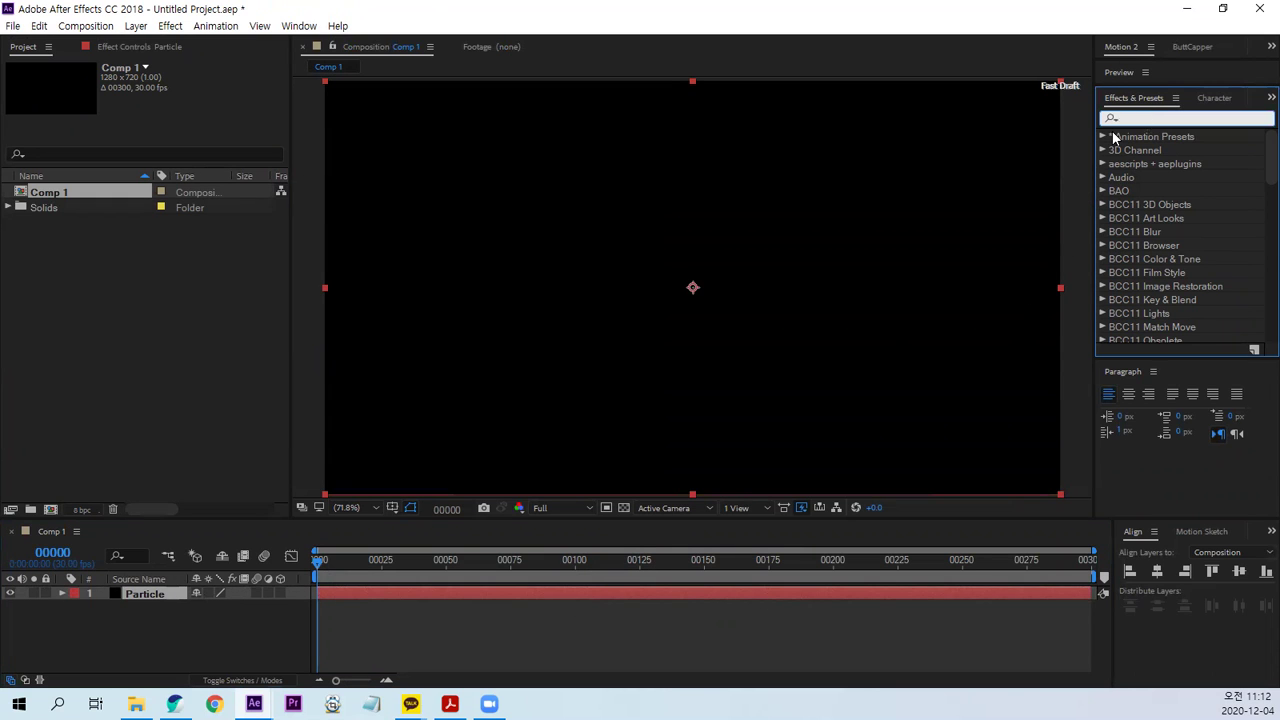
text(parti)
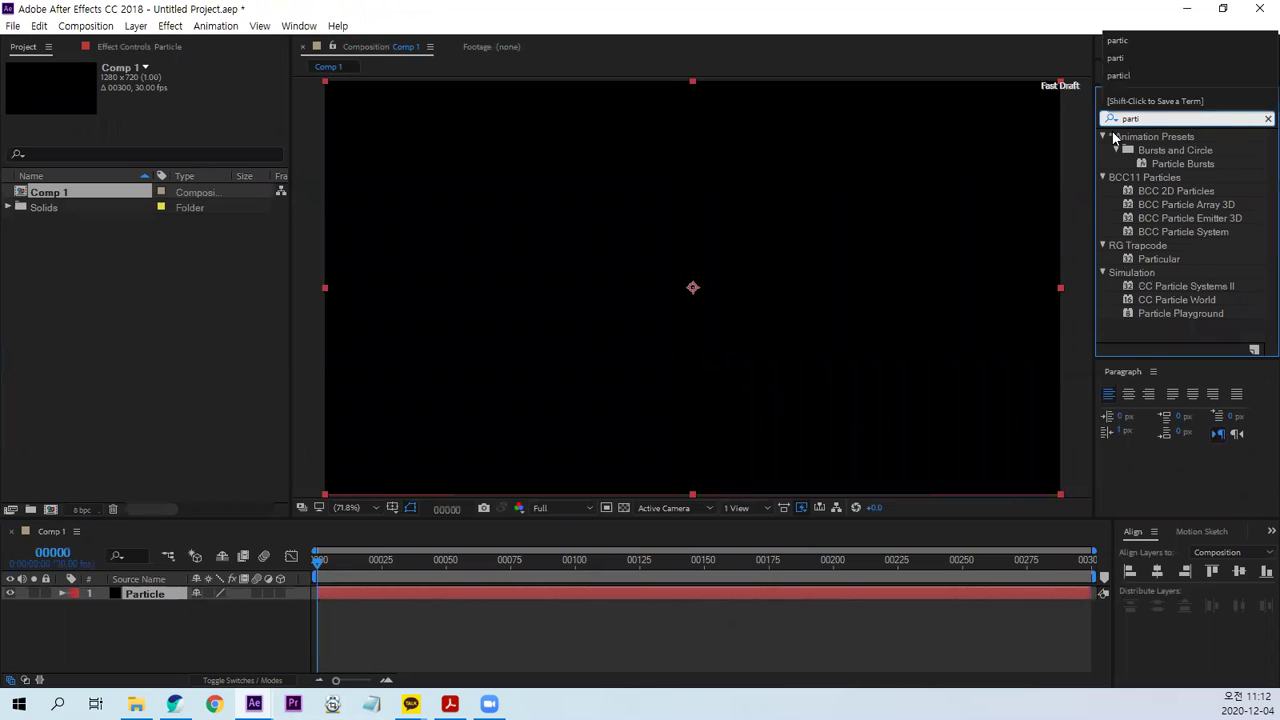
drag(1158, 259, 718, 320)
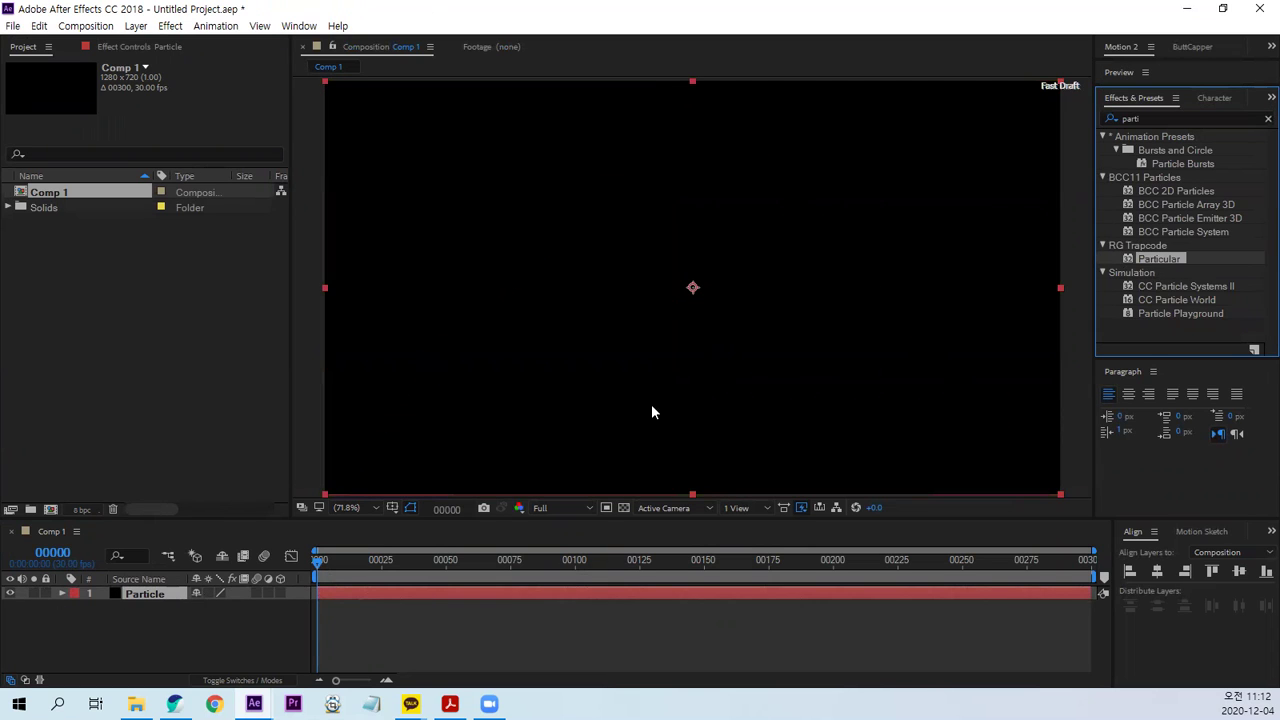
mouse_move(604, 570)
mouse_down()
mouse_move(225, 572)
mouse_move(655, 600)
mouse_move(636, 597)
mouse_up()
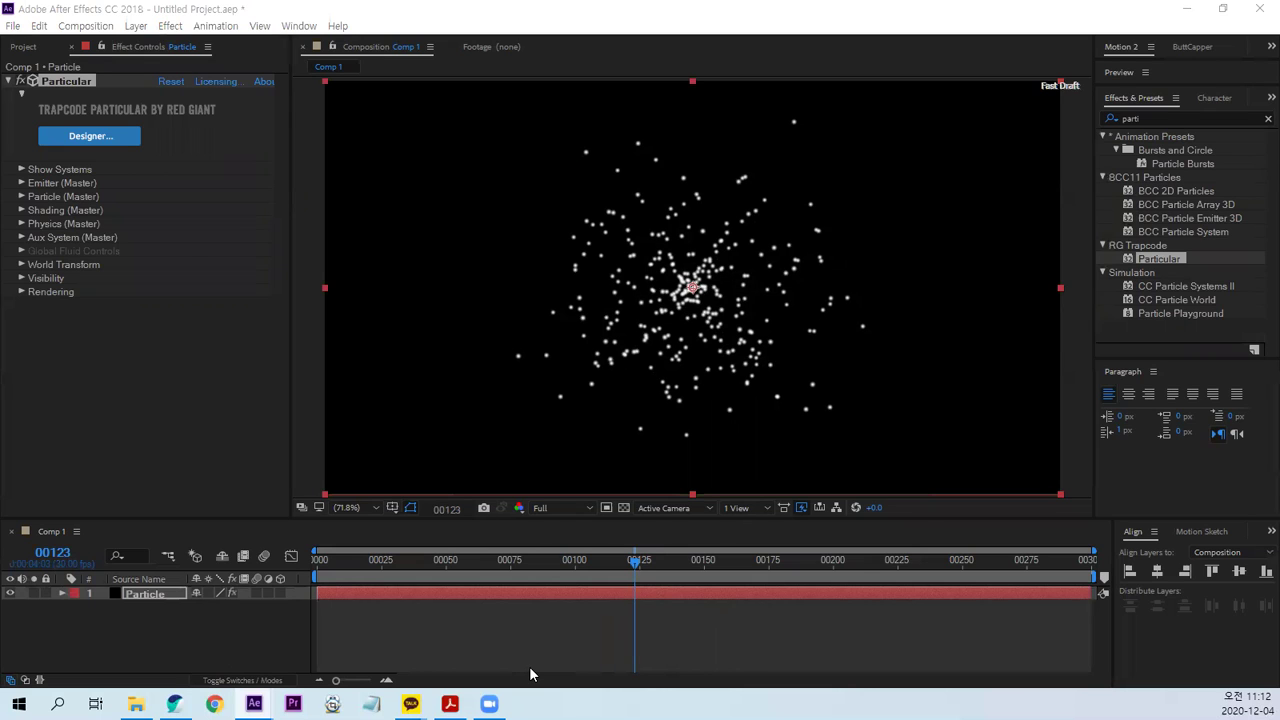
click(565, 632)
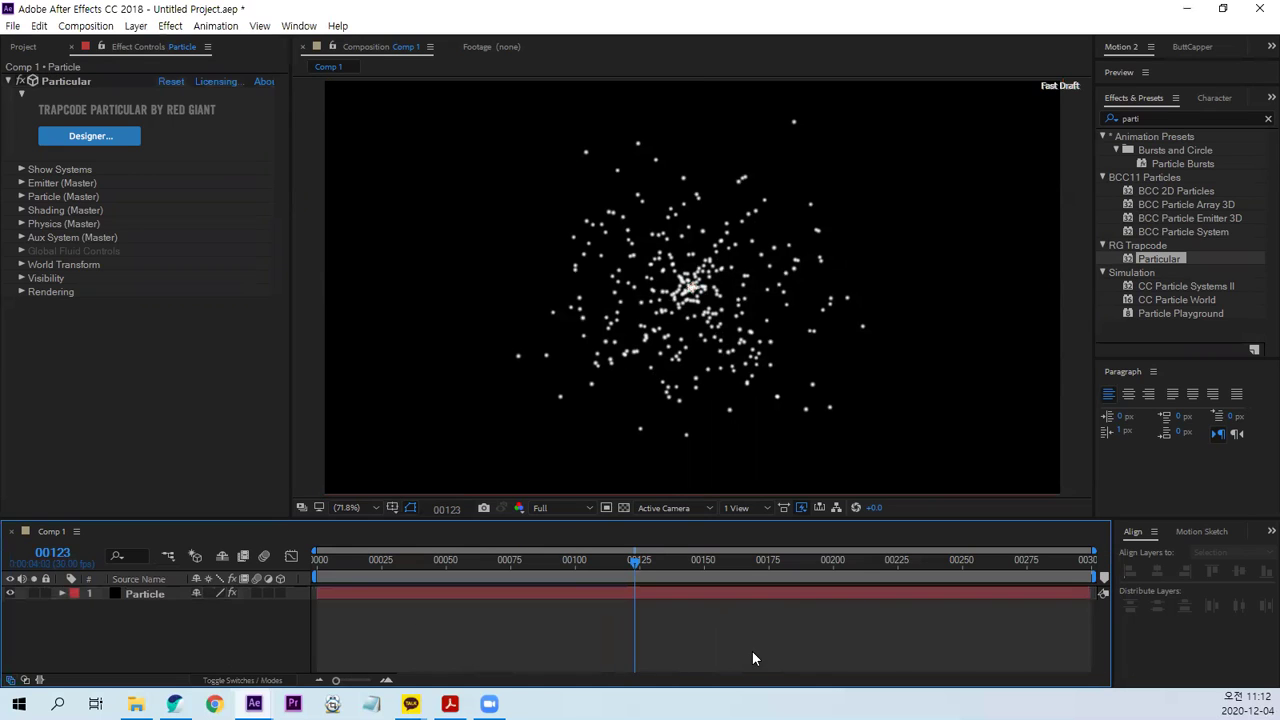
Add a new solid named Floor and place it beneath the Particle layer.
key(ctrl+y)
text(Floor)
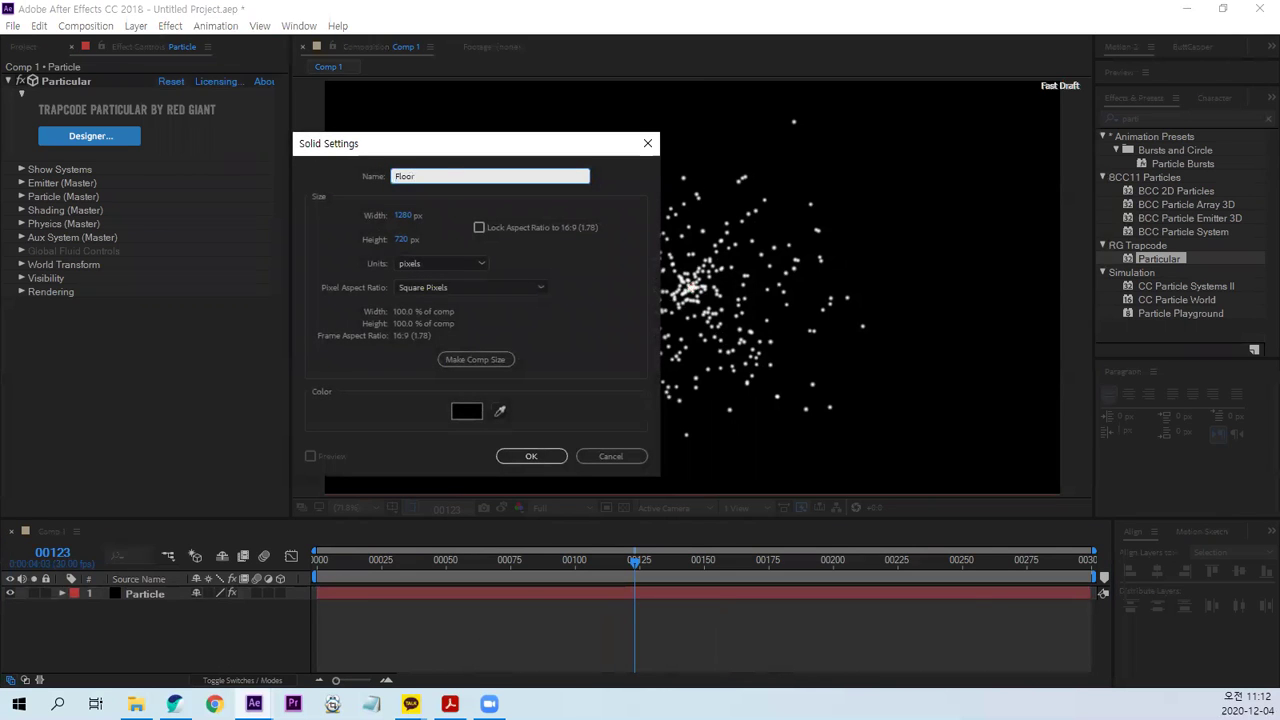
key(Return)
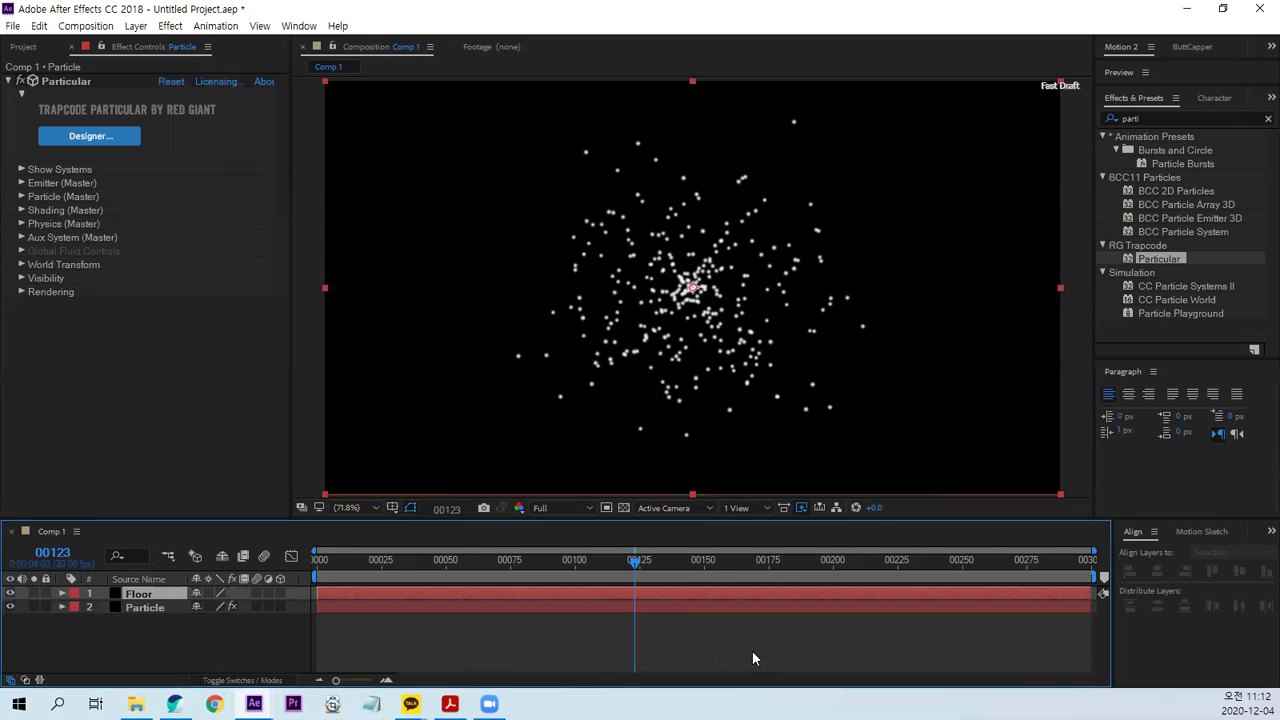
mouse_move(129, 593)
mouse_down()
mouse_move(146, 638)
mouse_move(241, 647)
mouse_up()
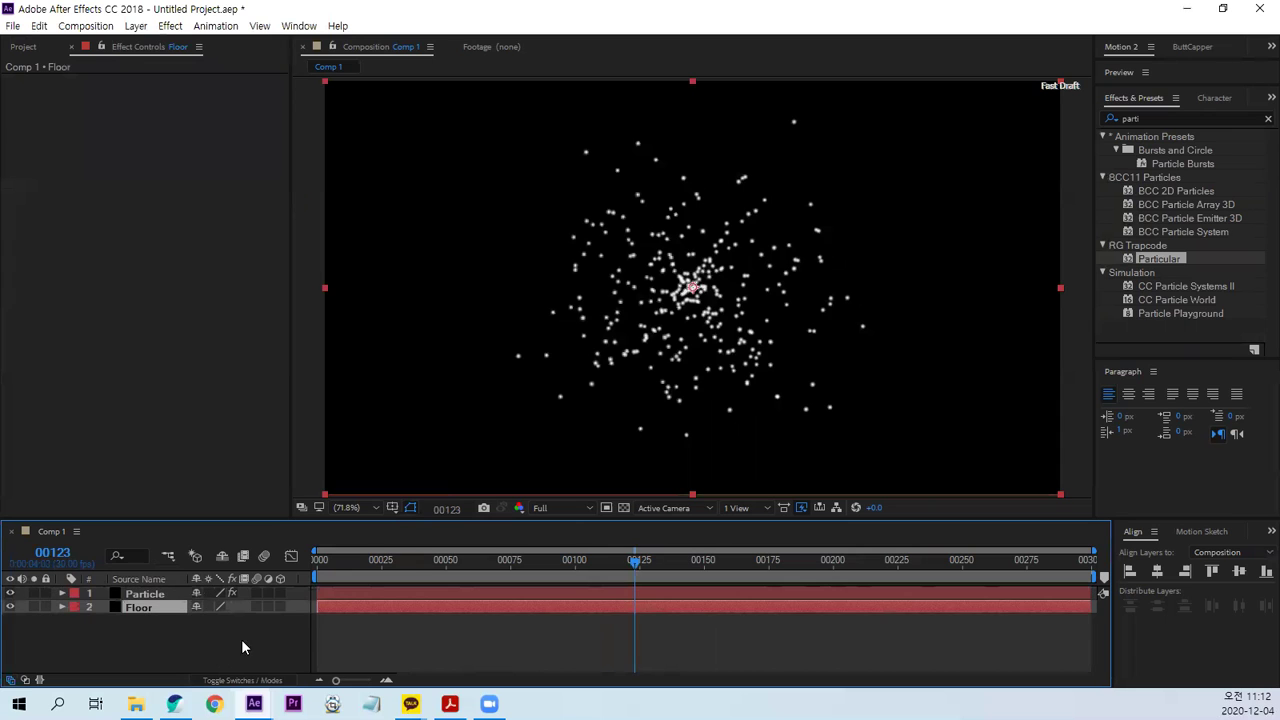
Make the Floor layer 3D with X Rotation 90° and show its Position property.
click(279, 607)
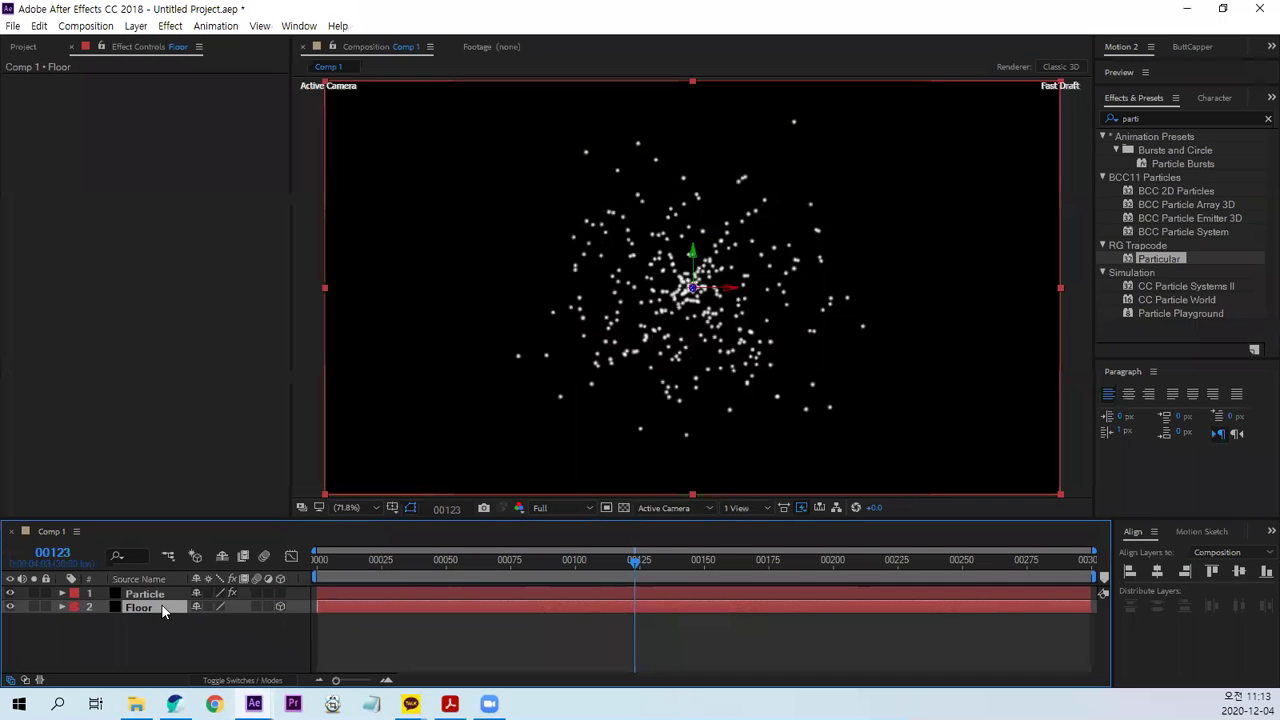
key(r)
click(218, 638)
text(90)
key(Return)
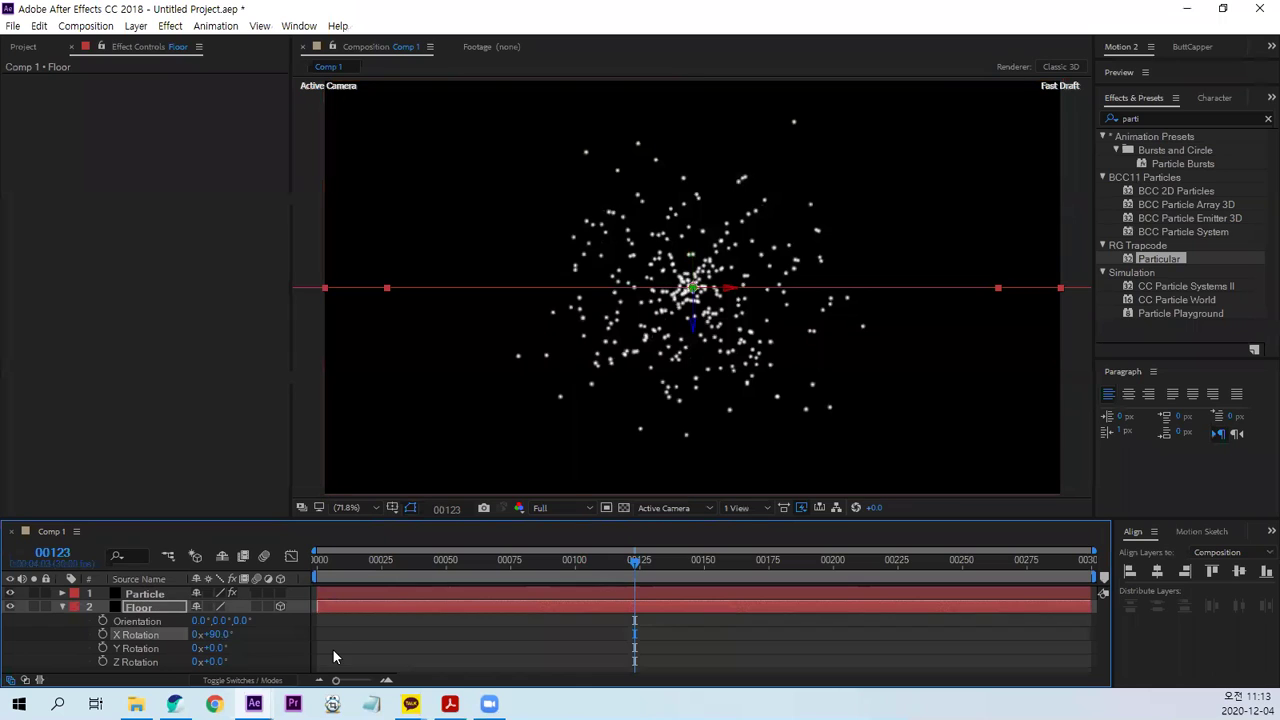
click(137, 608)
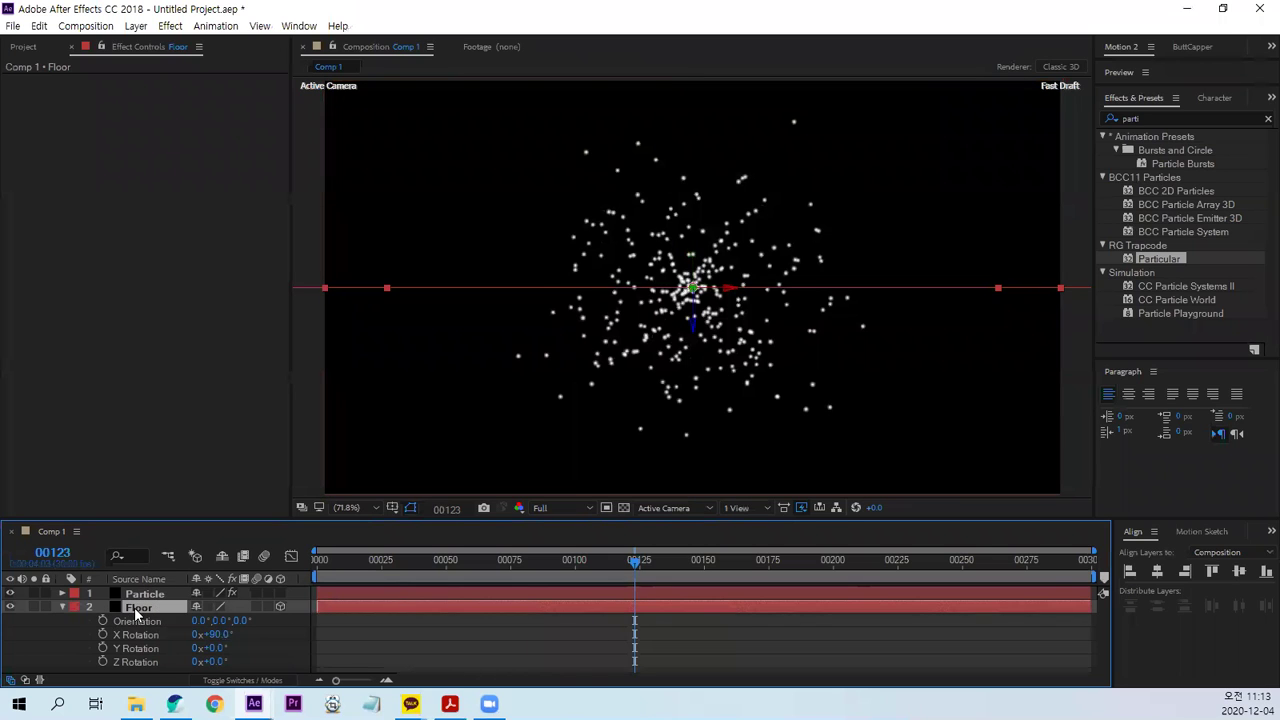
key(p)
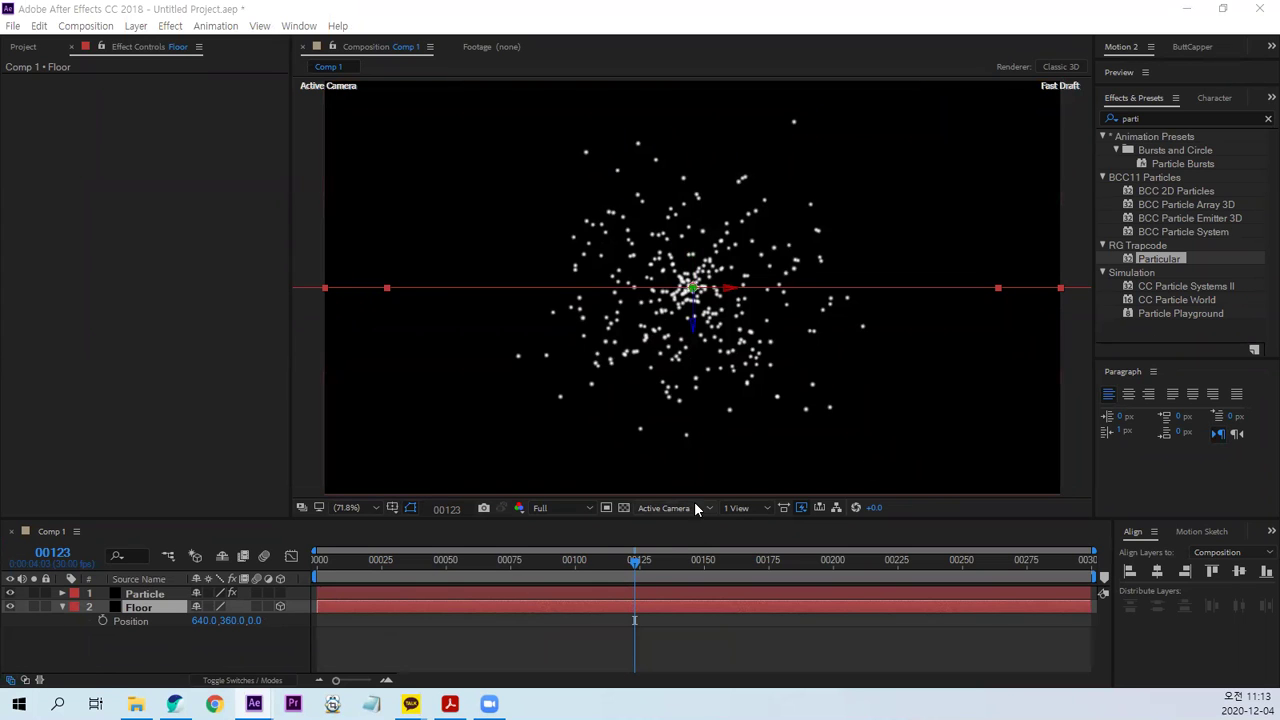
Switch the viewer to 2 Views with Custom View 1 on the left and transparency grid on.
click(742, 509)
click(775, 544)
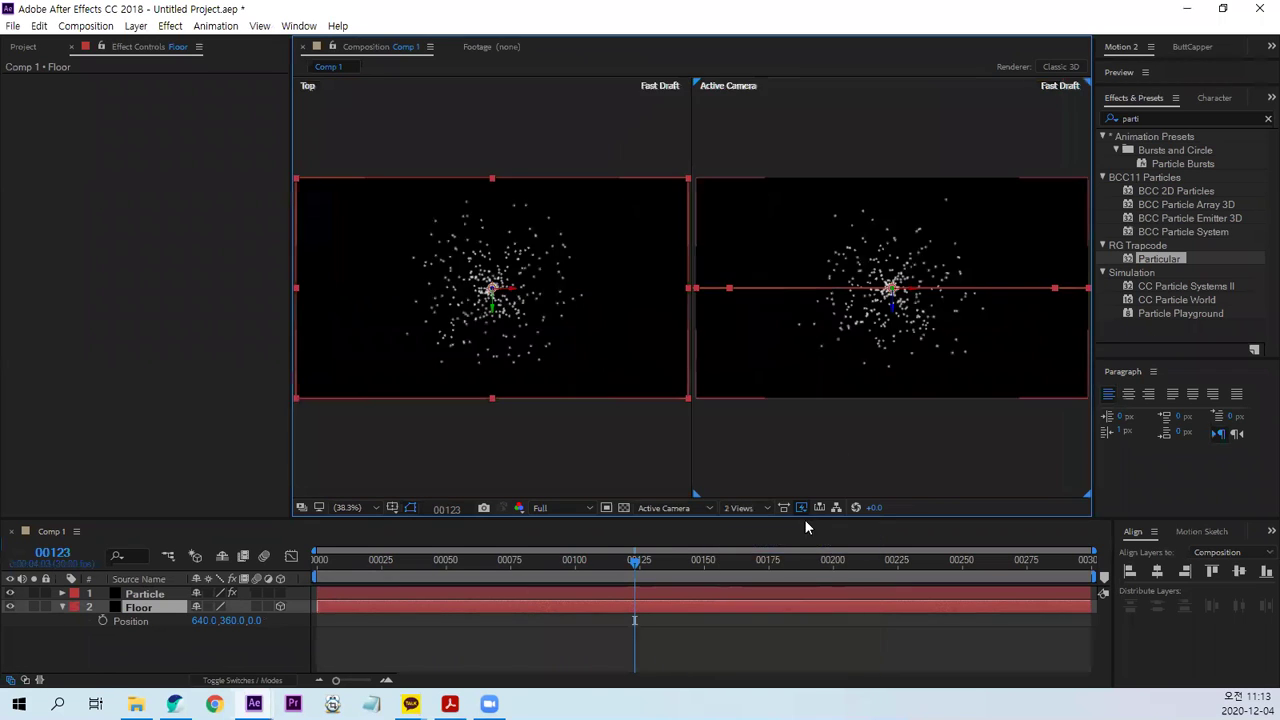
click(532, 463)
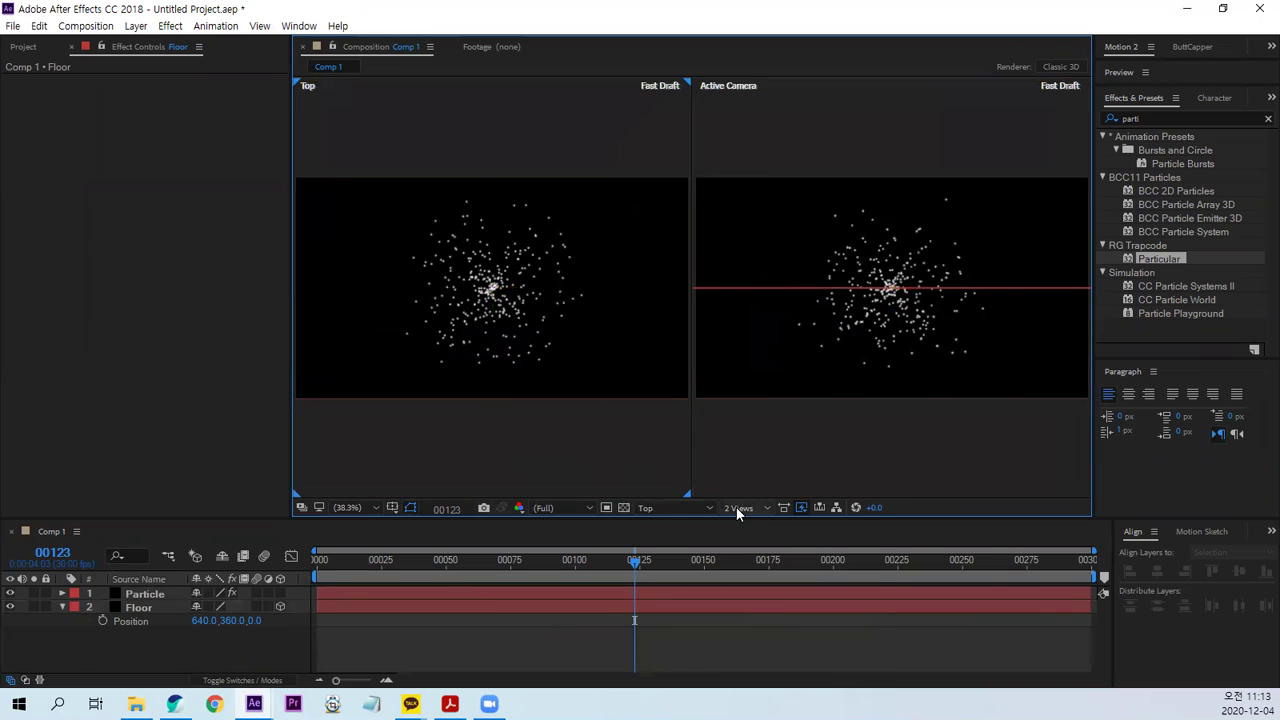
click(740, 508)
click(577, 447)
click(650, 508)
click(680, 454)
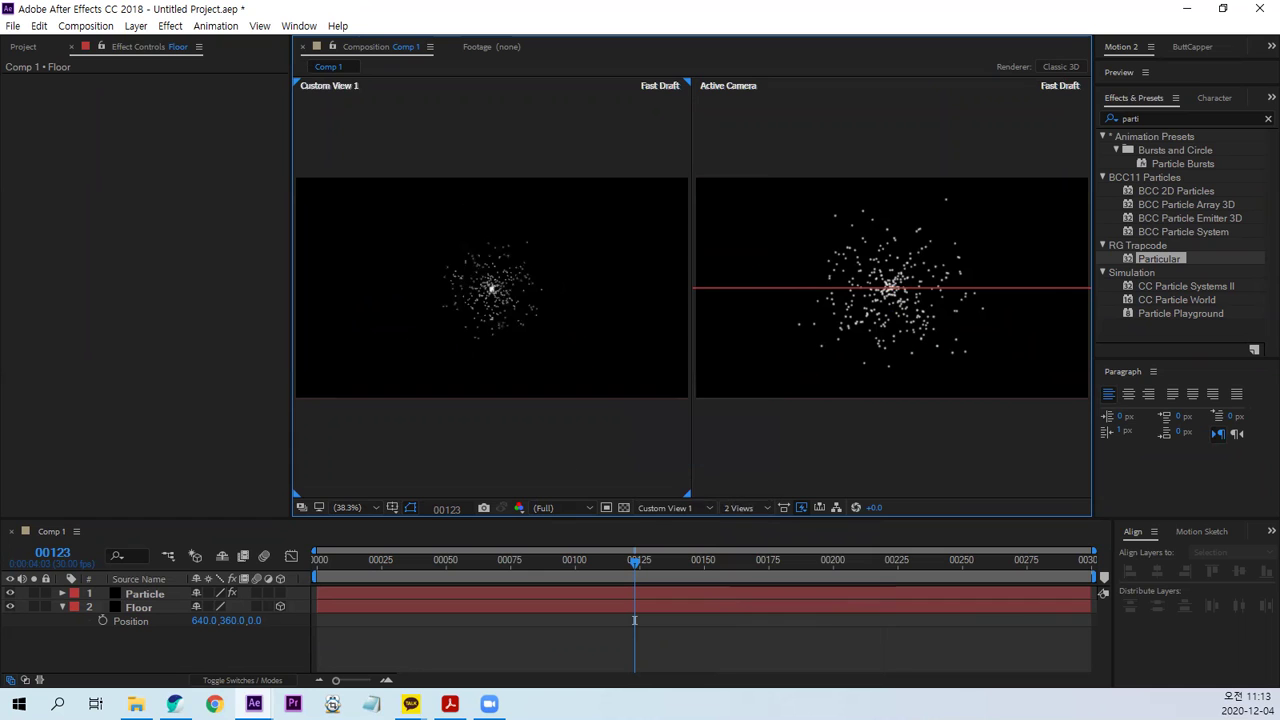
click(497, 308)
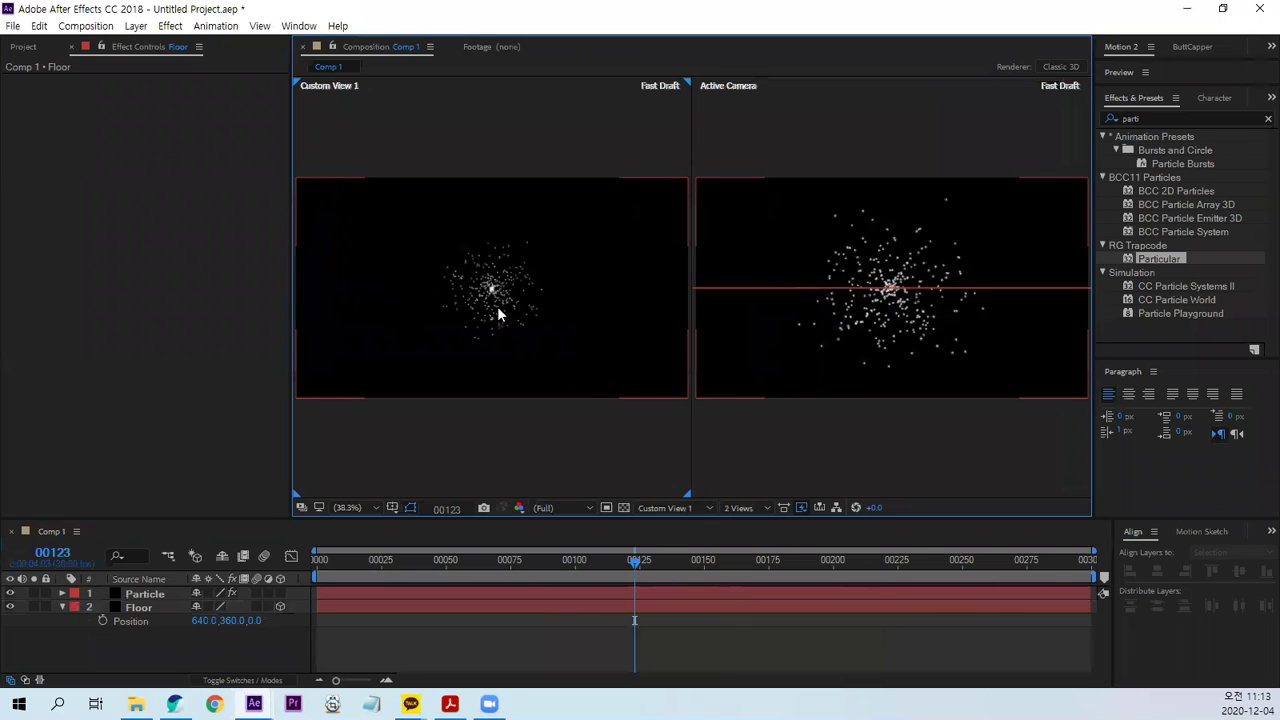
click(641, 357)
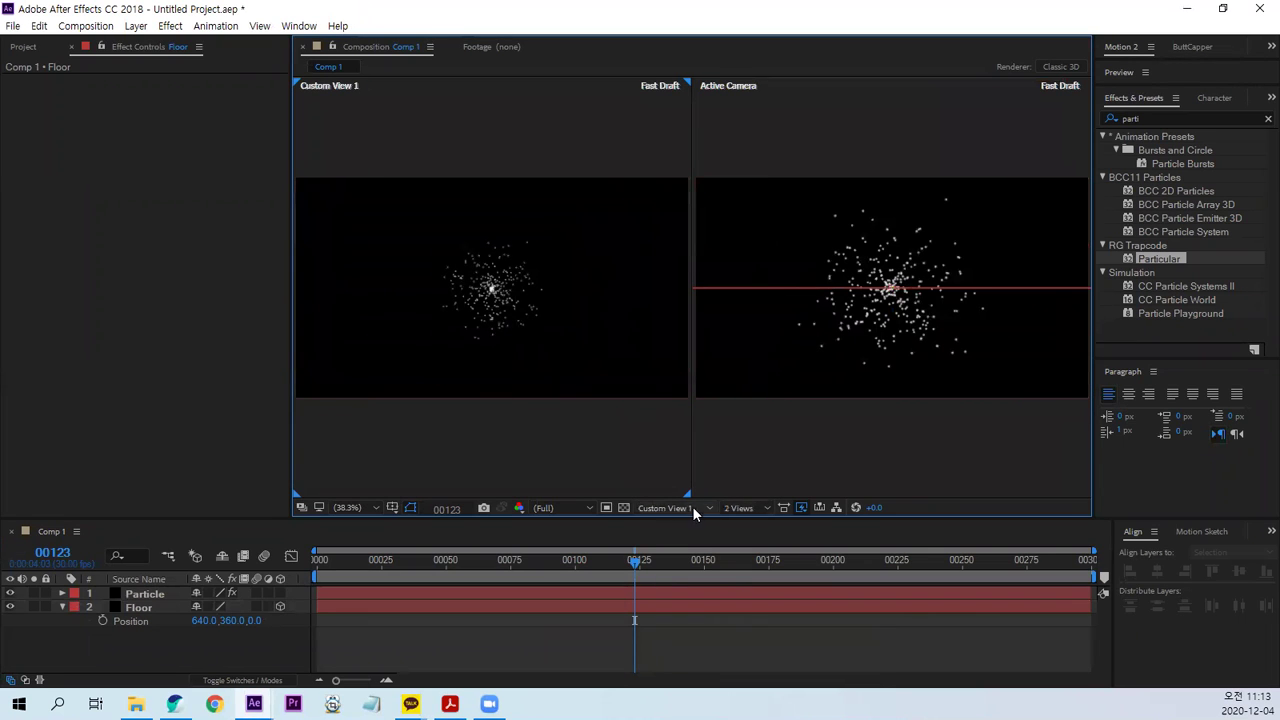
click(624, 508)
click(530, 294)
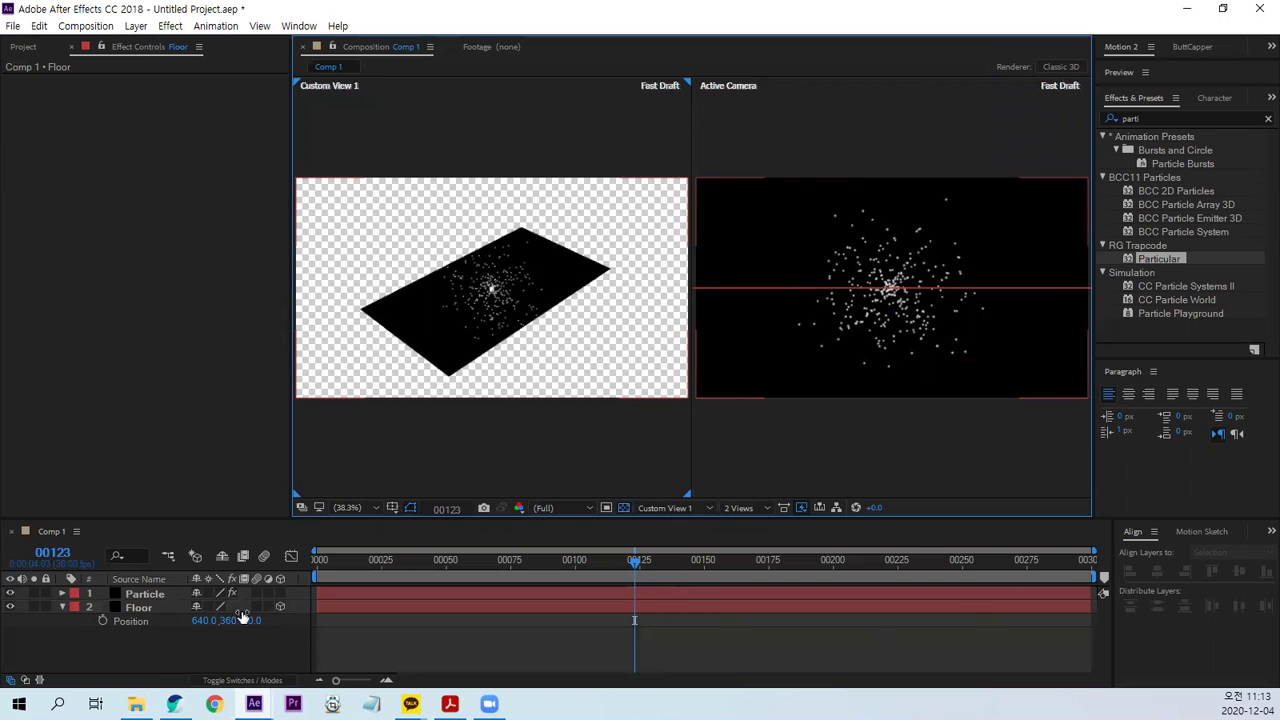
Lower the Floor layer to Position 640, 700, 0.
click(136, 607)
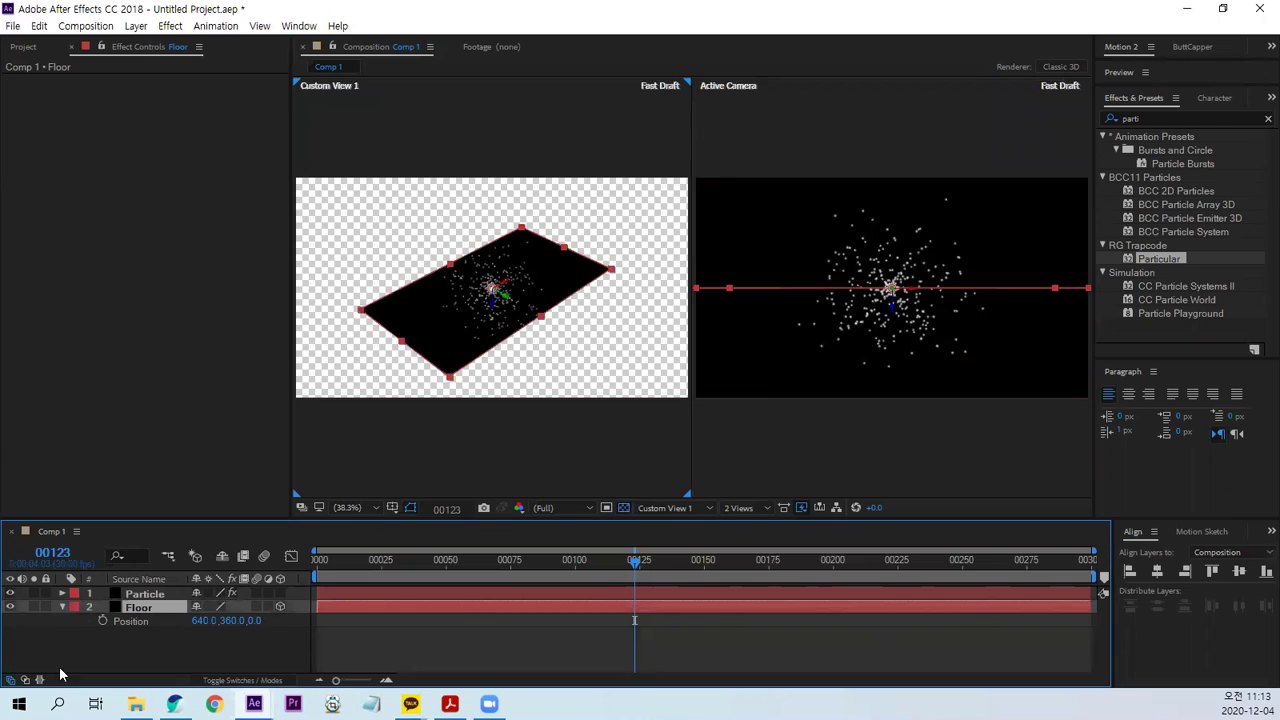
drag(228, 621, 562, 621)
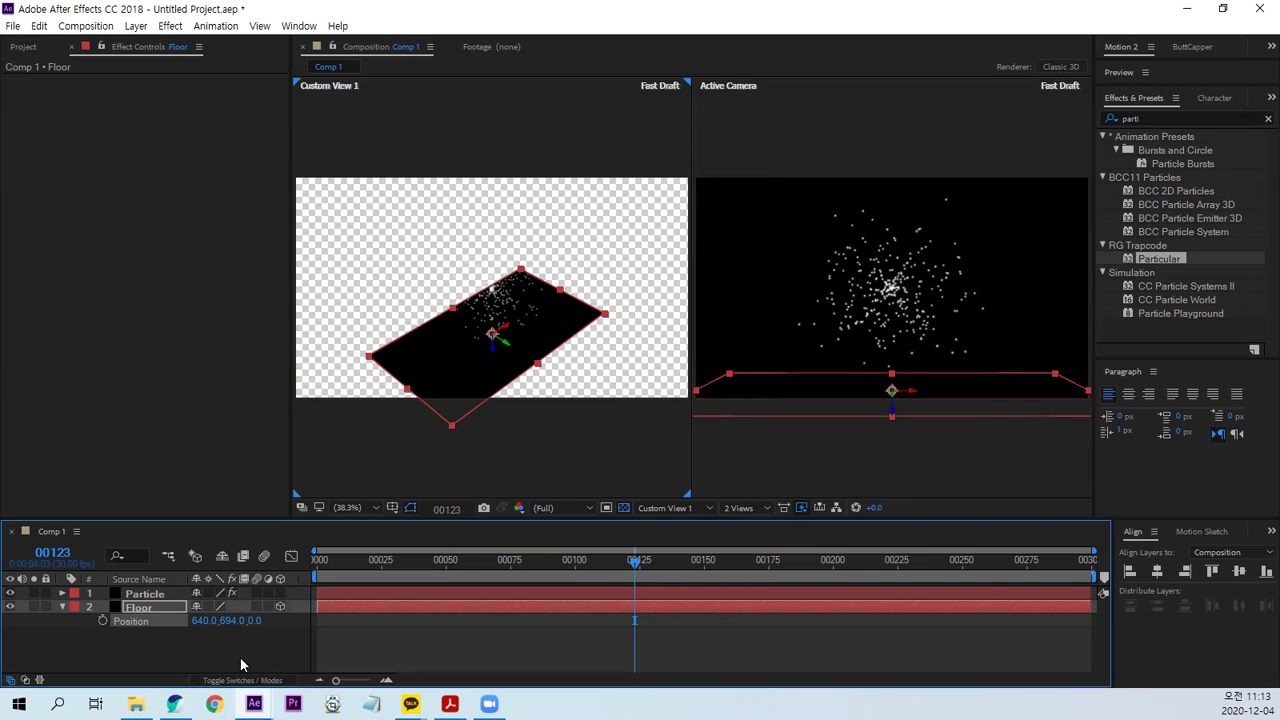
click(226, 623)
text(700)
key(Return)
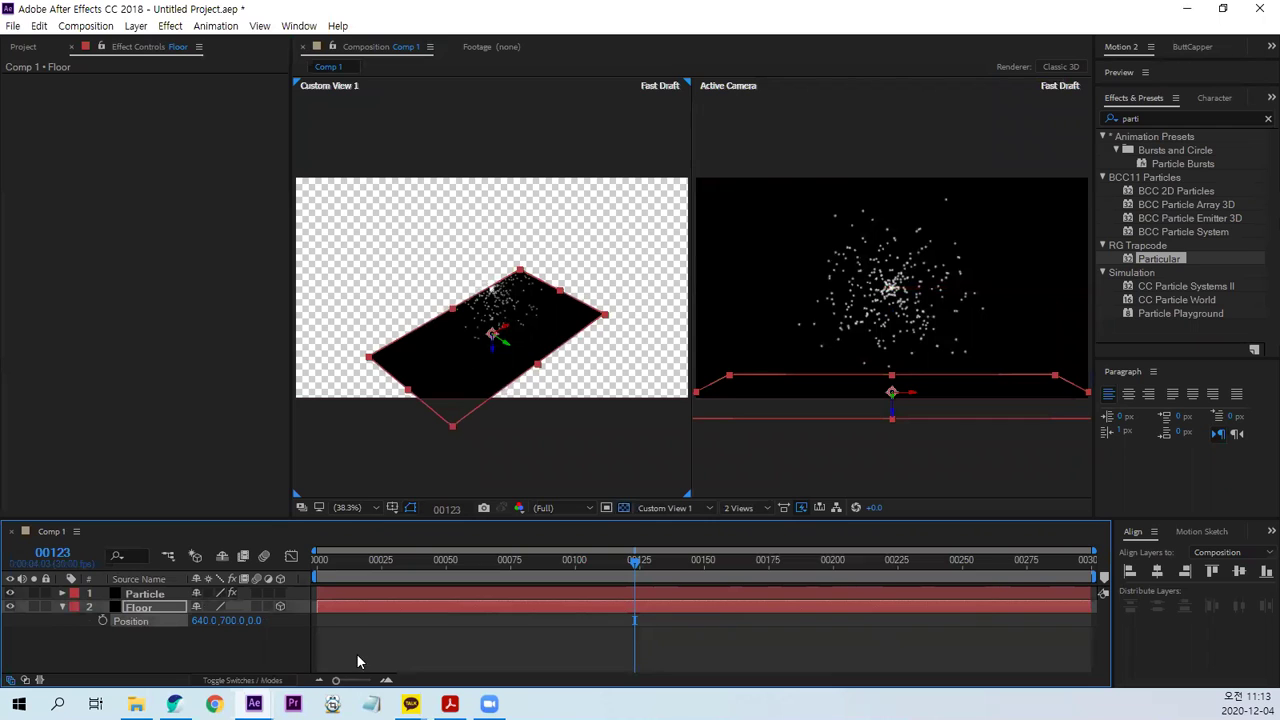
Select the Particle layer and return the viewer to a single Active Camera view.
click(165, 593)
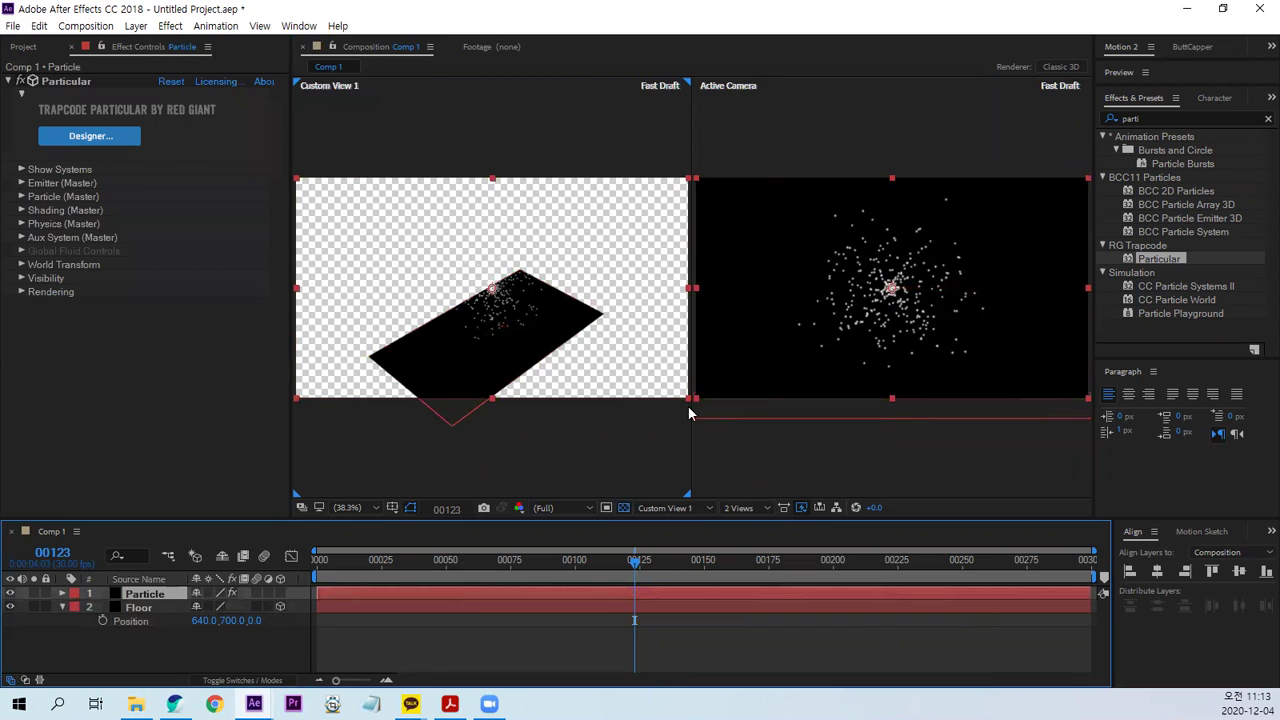
click(745, 508)
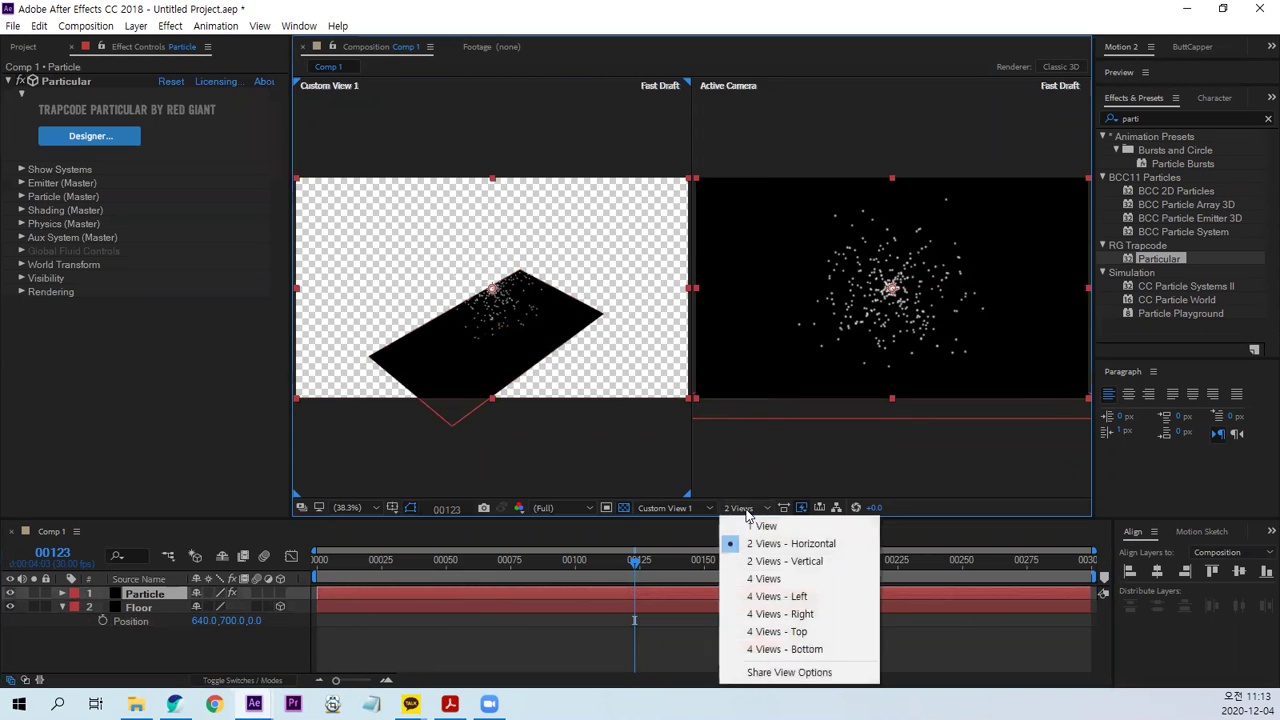
click(781, 528)
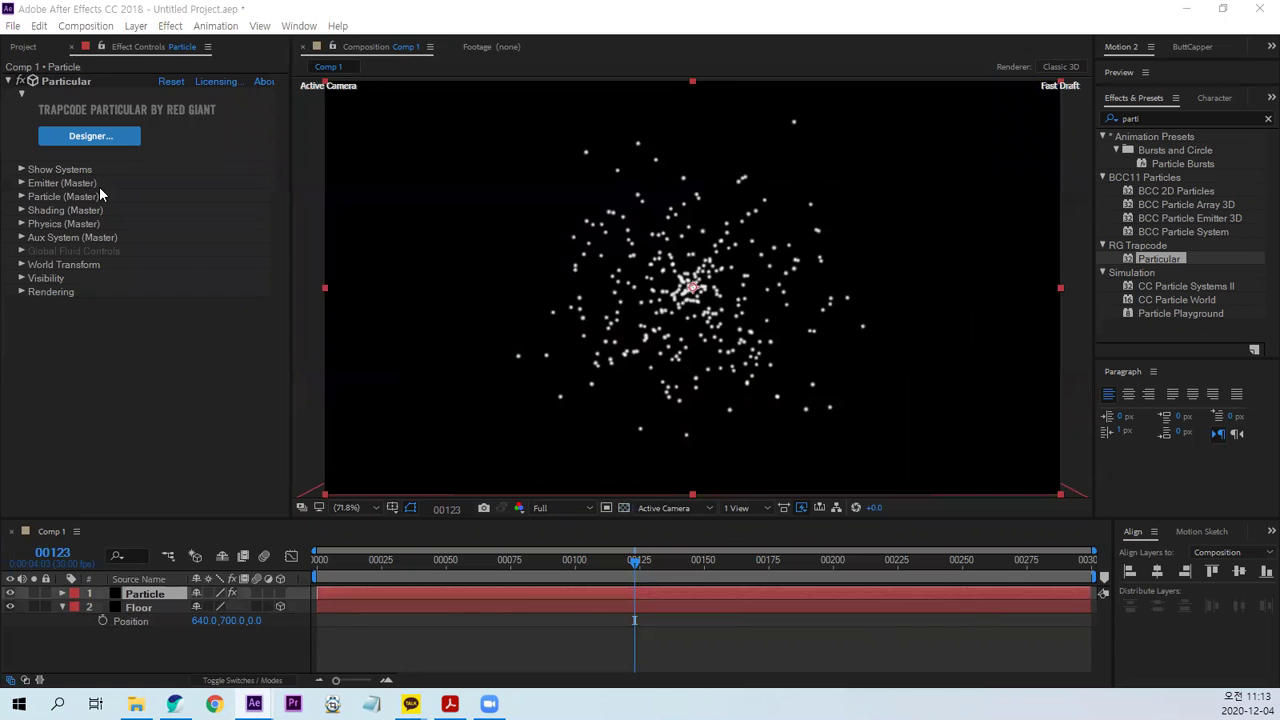
In Emitter (Master), raise Particles/sec from 100 to 150.
click(22, 184)
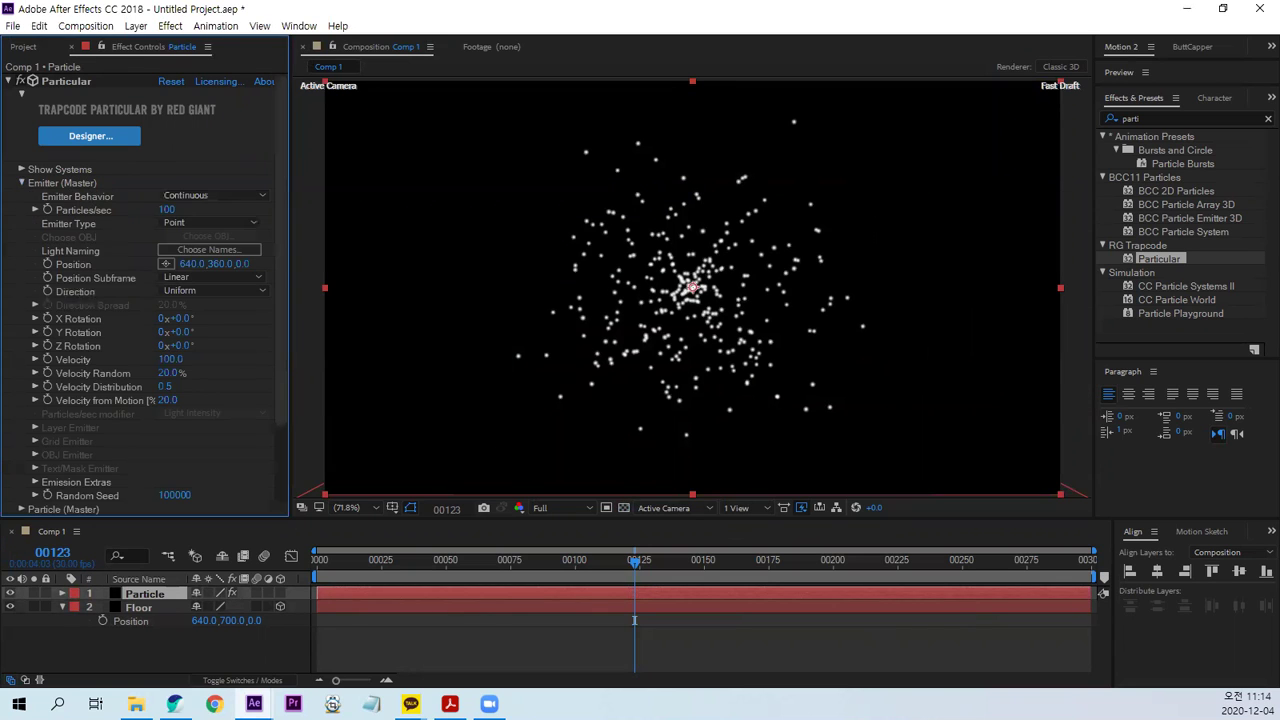
click(176, 213)
text(15)
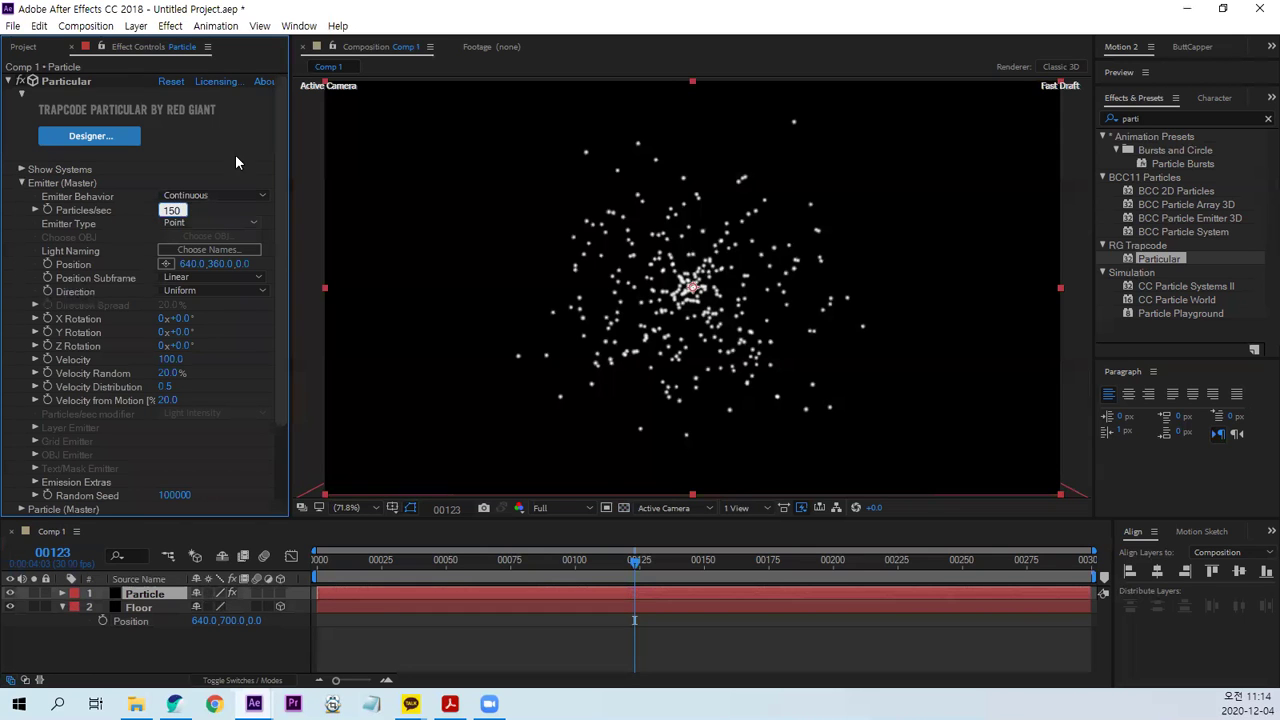
key(Return)
drag(357, 346, 375, 380)
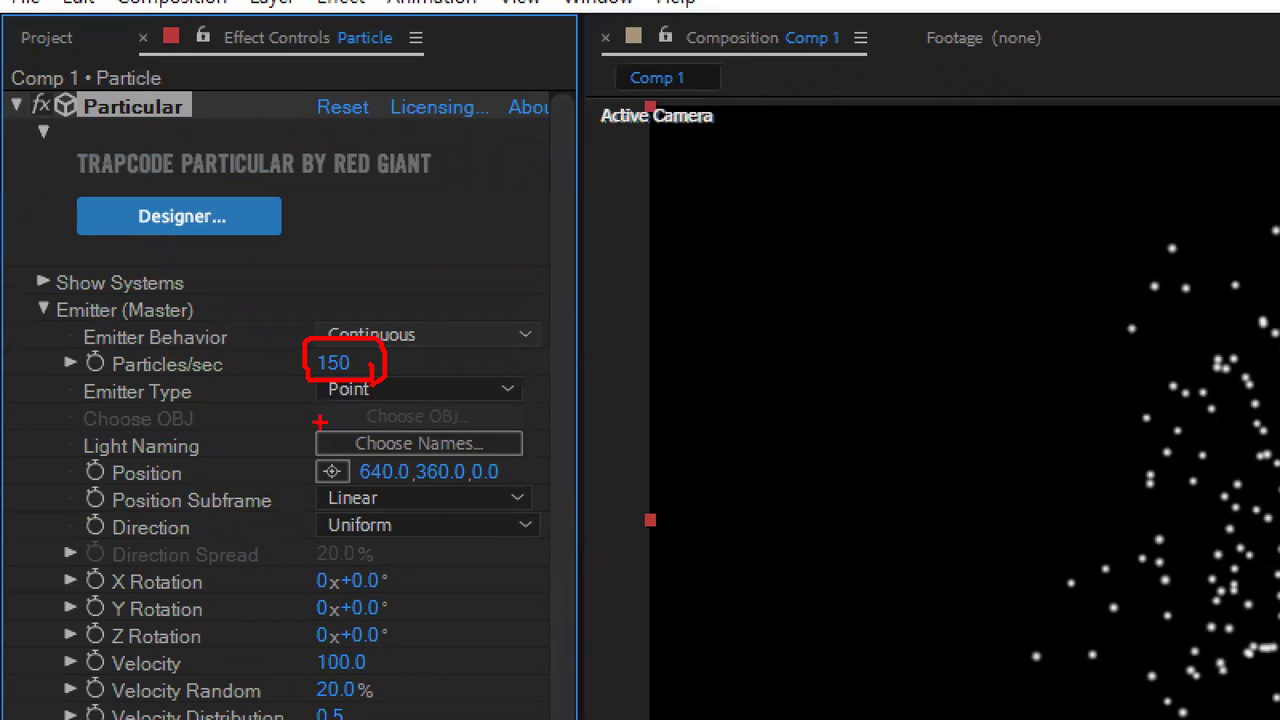
mouse_move(66, 414)
mouse_down()
mouse_move(408, 378)
mouse_move(92, 410)
mouse_up()
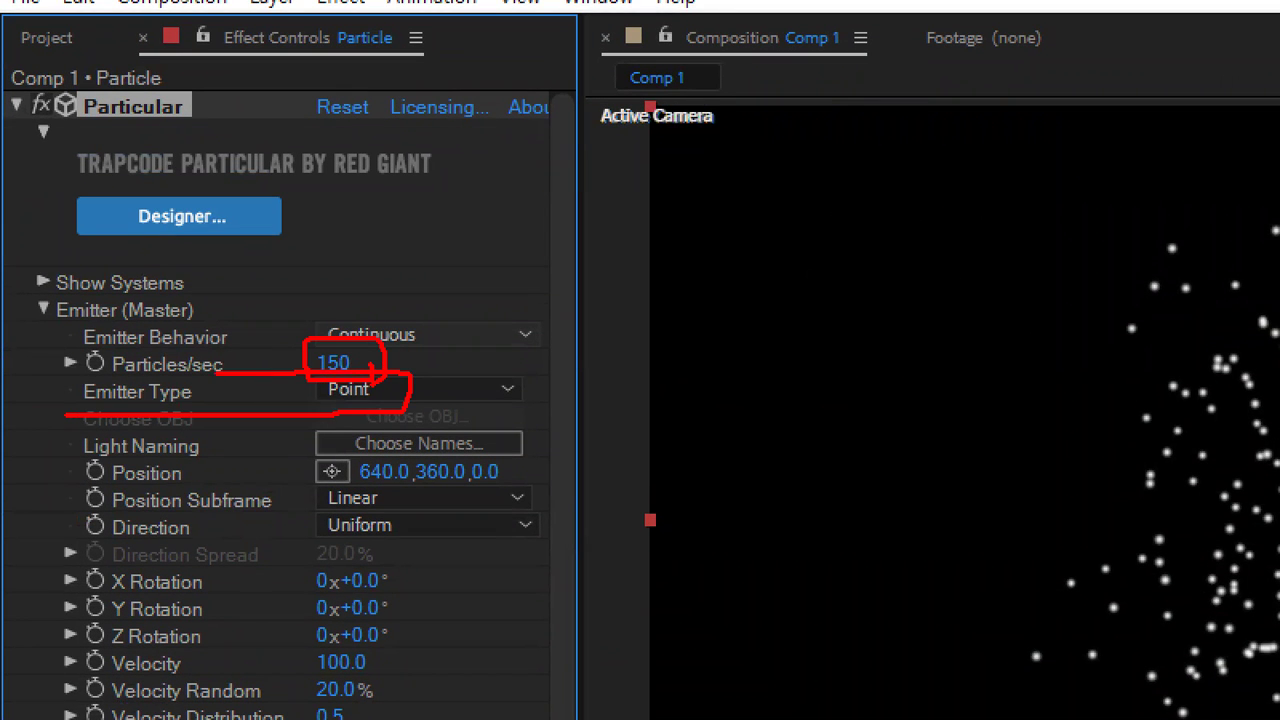
drag(402, 396, 360, 440)
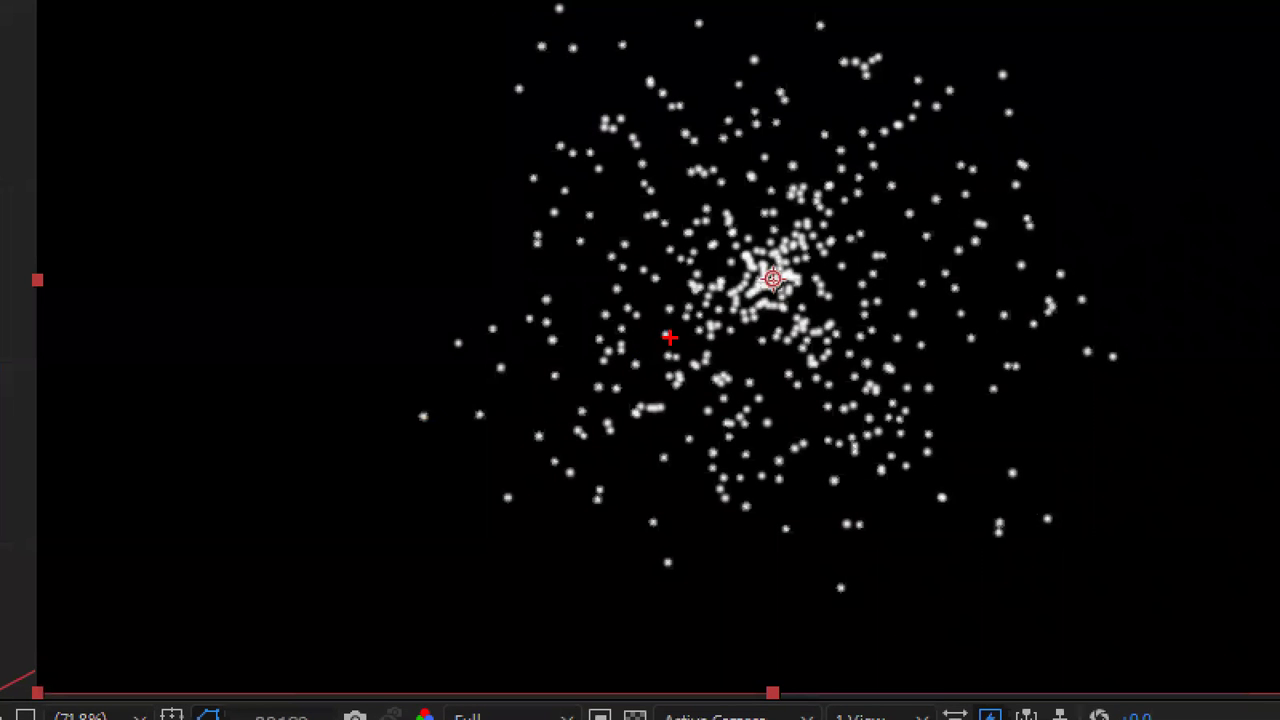
mouse_move(768, 240)
mouse_down()
mouse_move(752, 305)
mouse_move(775, 312)
mouse_up()
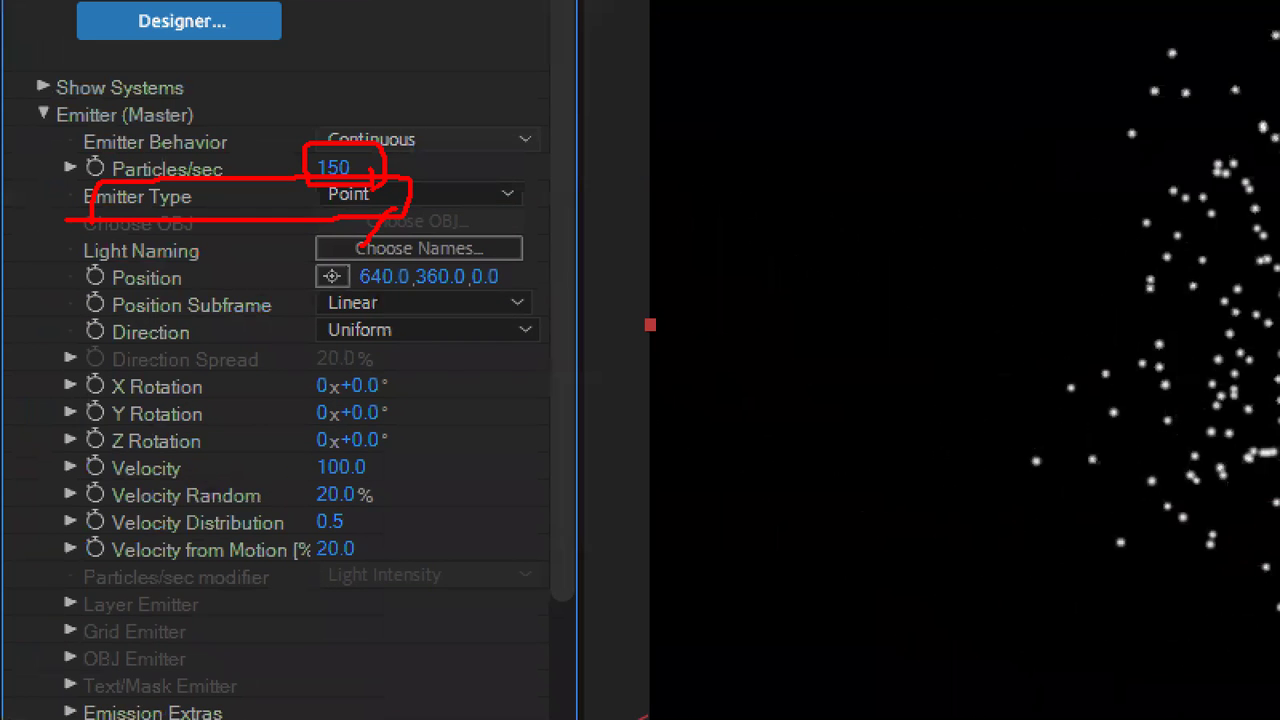
click(197, 223)
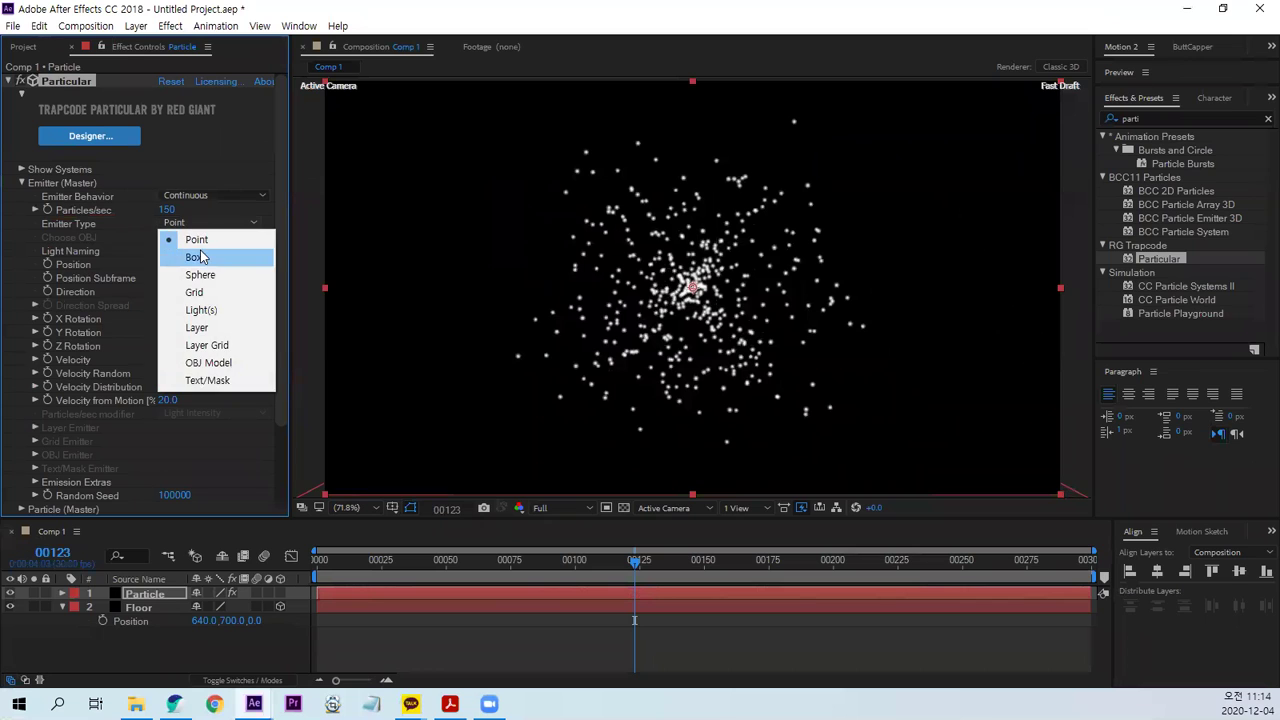
Change the Emitter Type to Box, giving an XYZ Linked Emitter Size of 500.
click(194, 257)
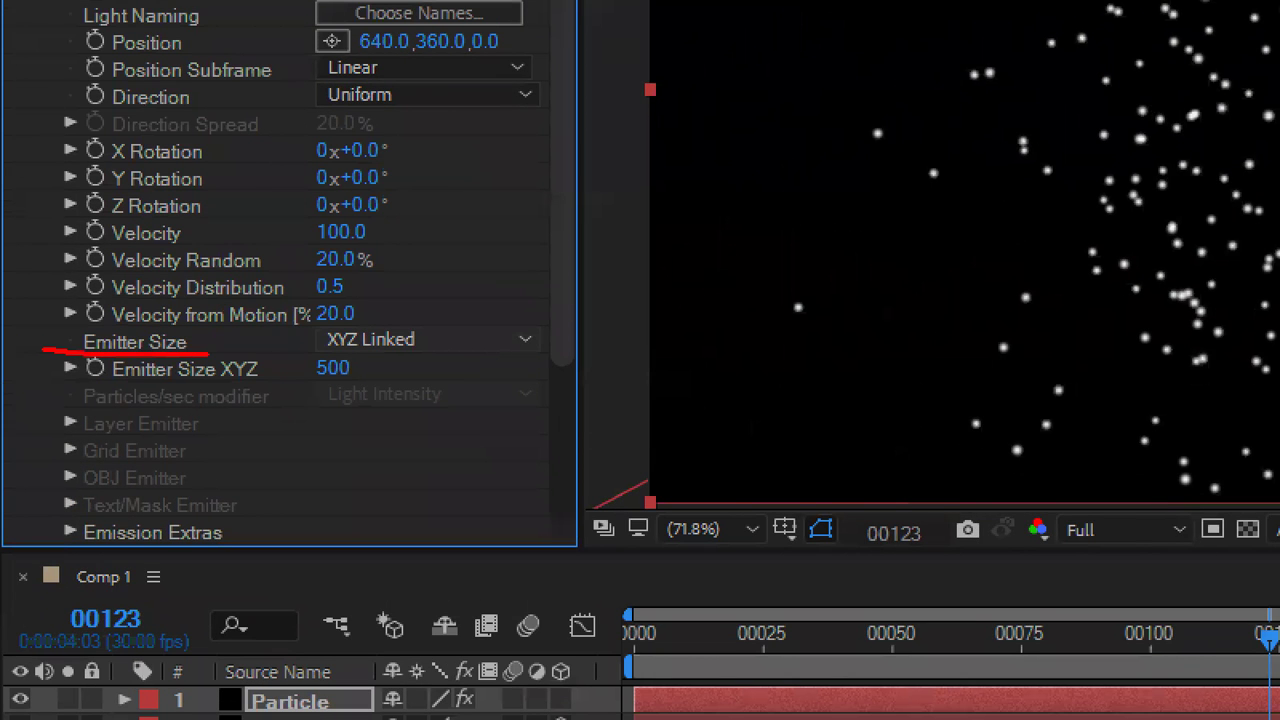
mouse_move(590, 242)
mouse_down()
mouse_move(756, 428)
mouse_move(785, 330)
mouse_up()
mouse_move(752, 415)
mouse_down()
mouse_move(843, 375)
mouse_move(630, 490)
mouse_up()
drag(757, 430, 840, 515)
drag(782, 452, 832, 500)
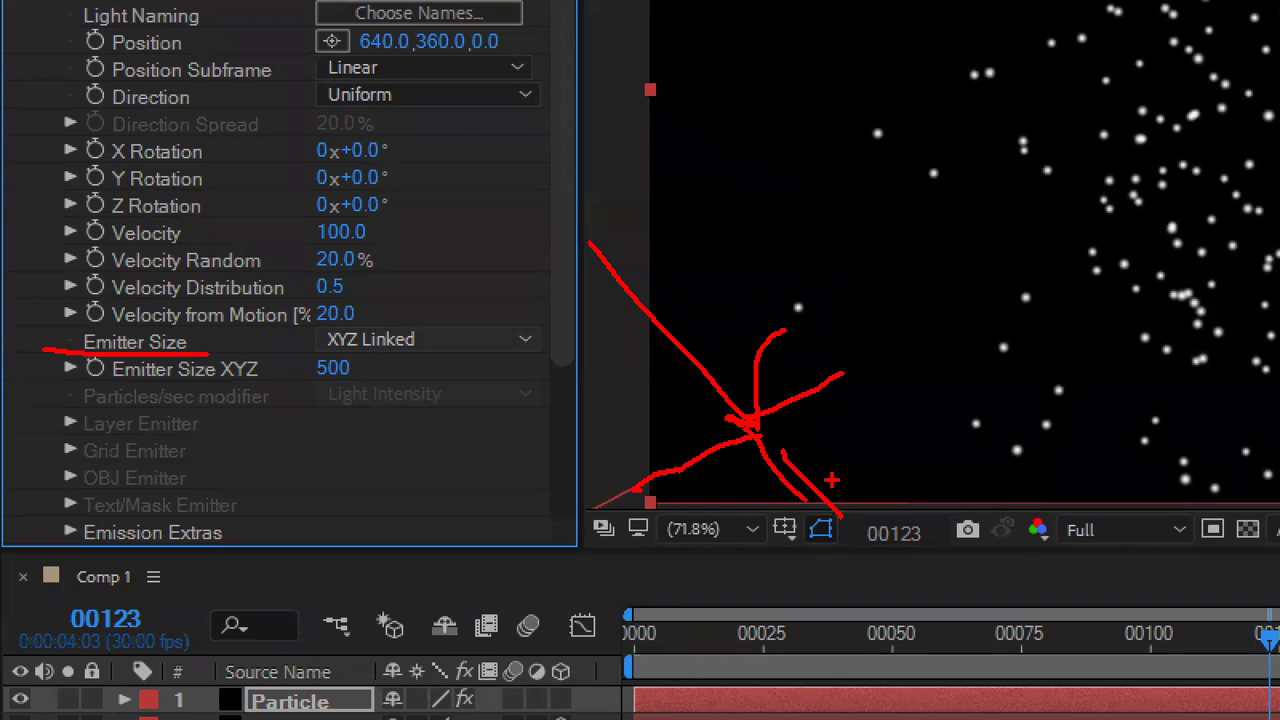
mouse_move(652, 280)
mouse_down()
mouse_move(534, 368)
mouse_move(825, 398)
mouse_up()
drag(527, 368, 778, 555)
mouse_move(560, 400)
mouse_down()
mouse_move(527, 530)
mouse_move(838, 575)
mouse_up()
drag(945, 318, 952, 550)
drag(628, 288, 790, 518)
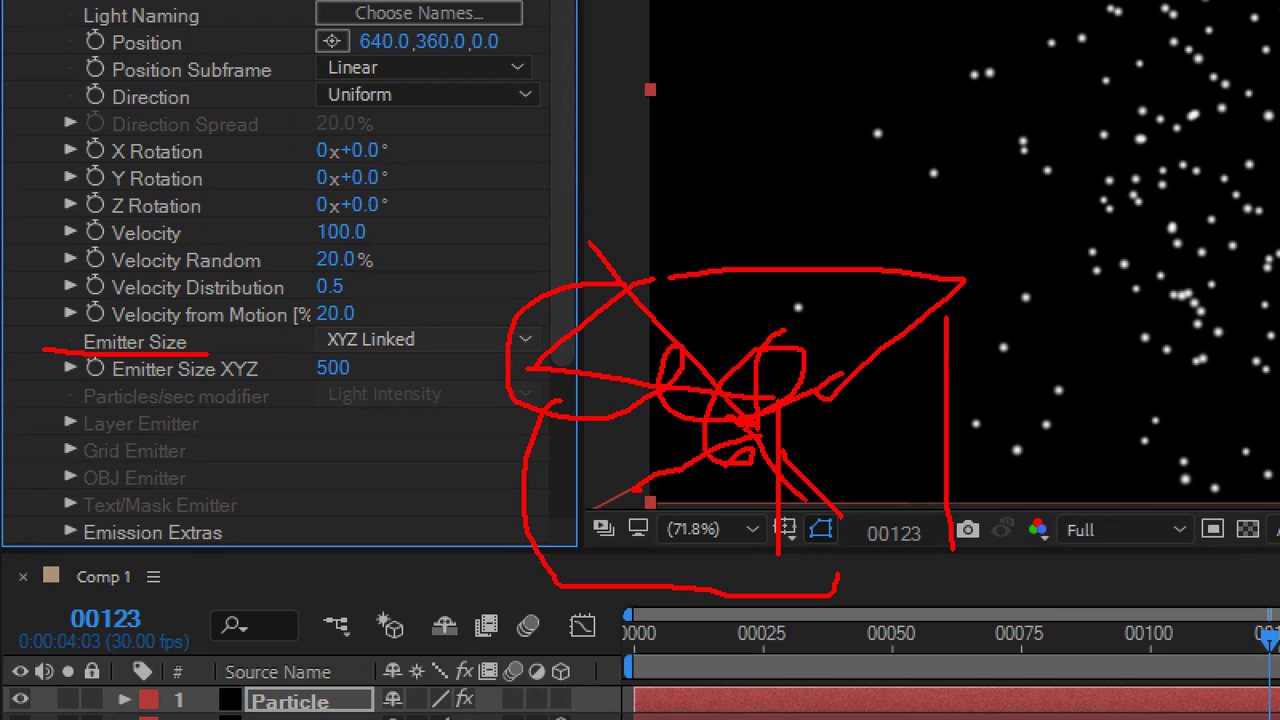
mouse_move(358, 374)
mouse_down()
mouse_move(344, 352)
mouse_move(357, 369)
mouse_up()
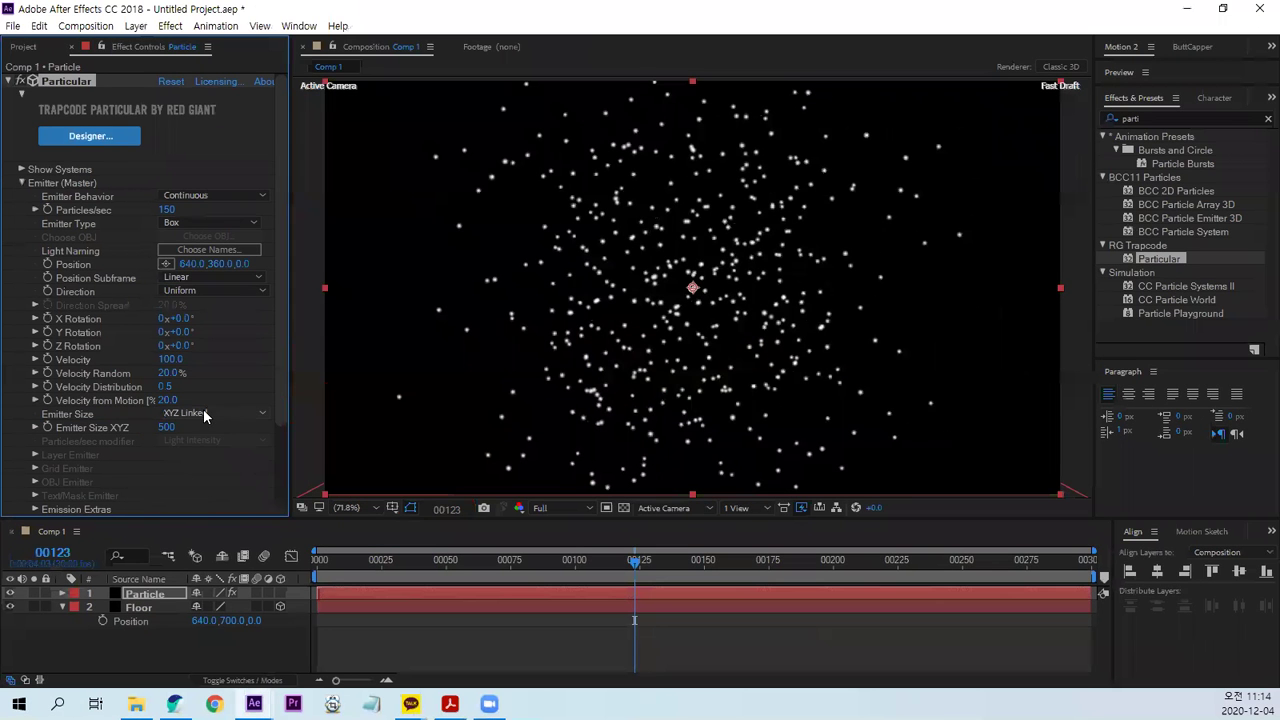
Switch Emitter Size to XYZ Individual with X 1280, Y 300 and Z 50.
click(204, 414)
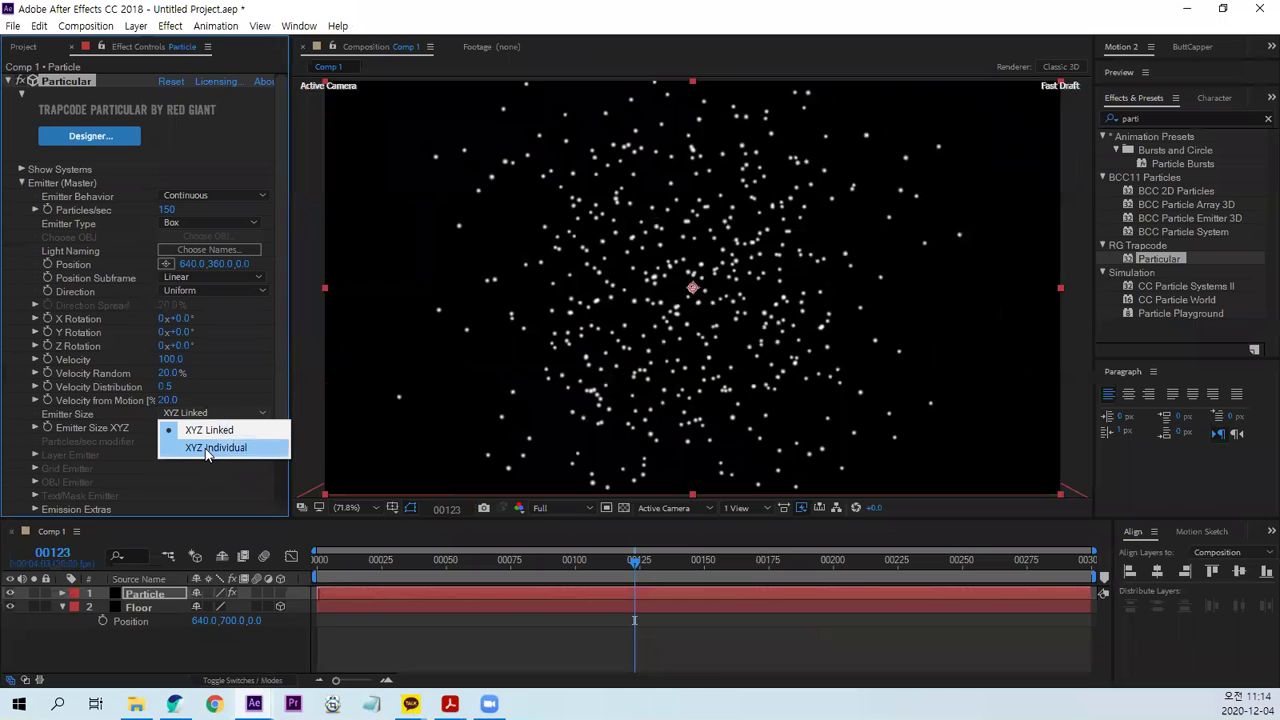
click(208, 448)
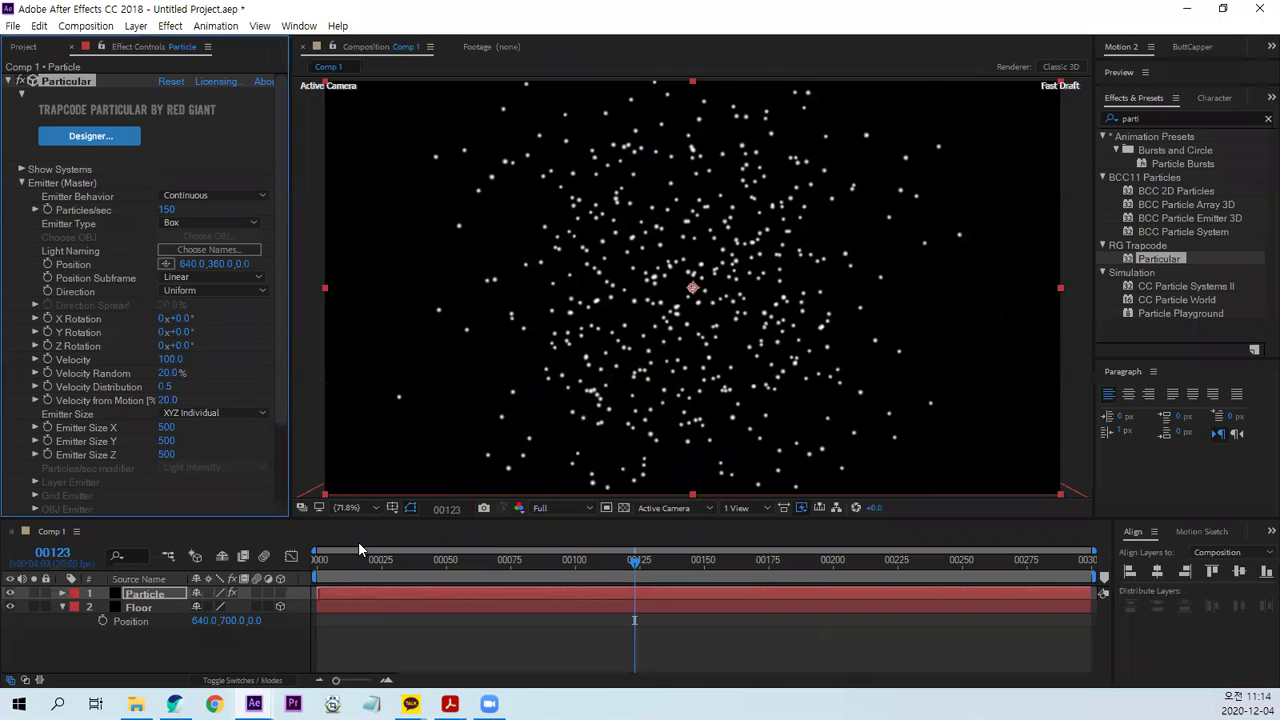
click(166, 427)
text(1280)
key(Return)
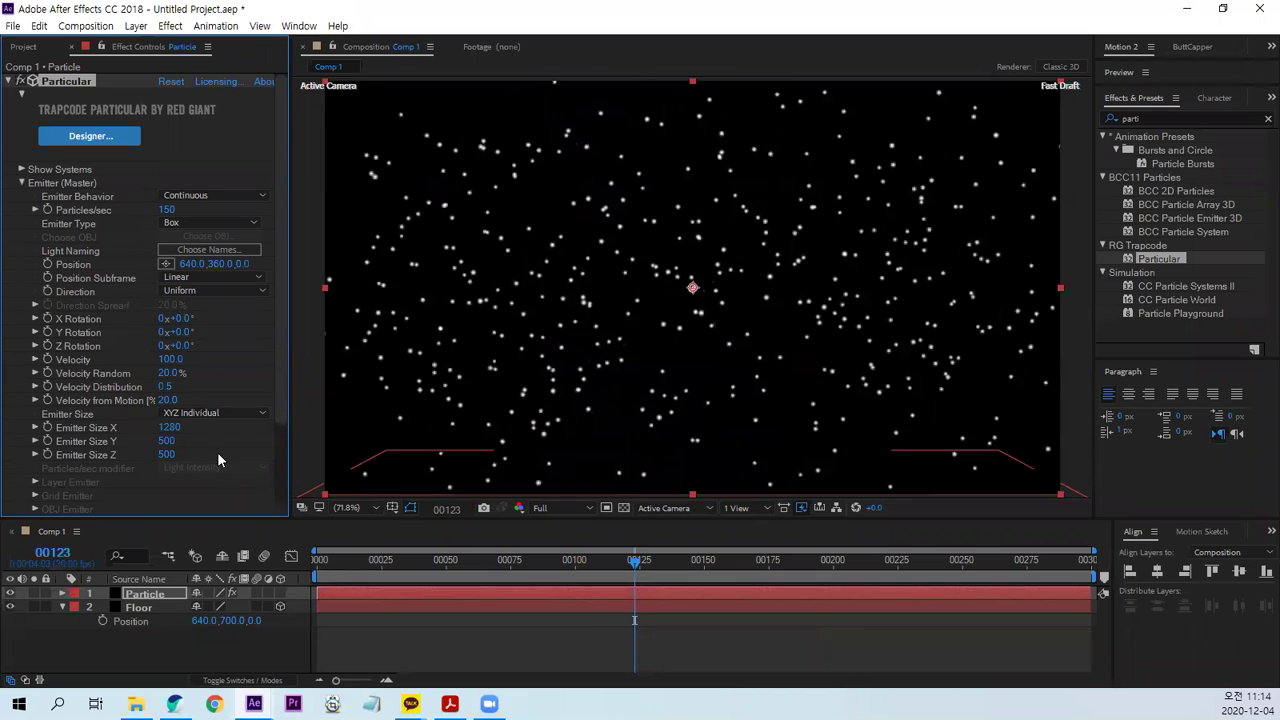
click(168, 442)
text(300)
key(Return)
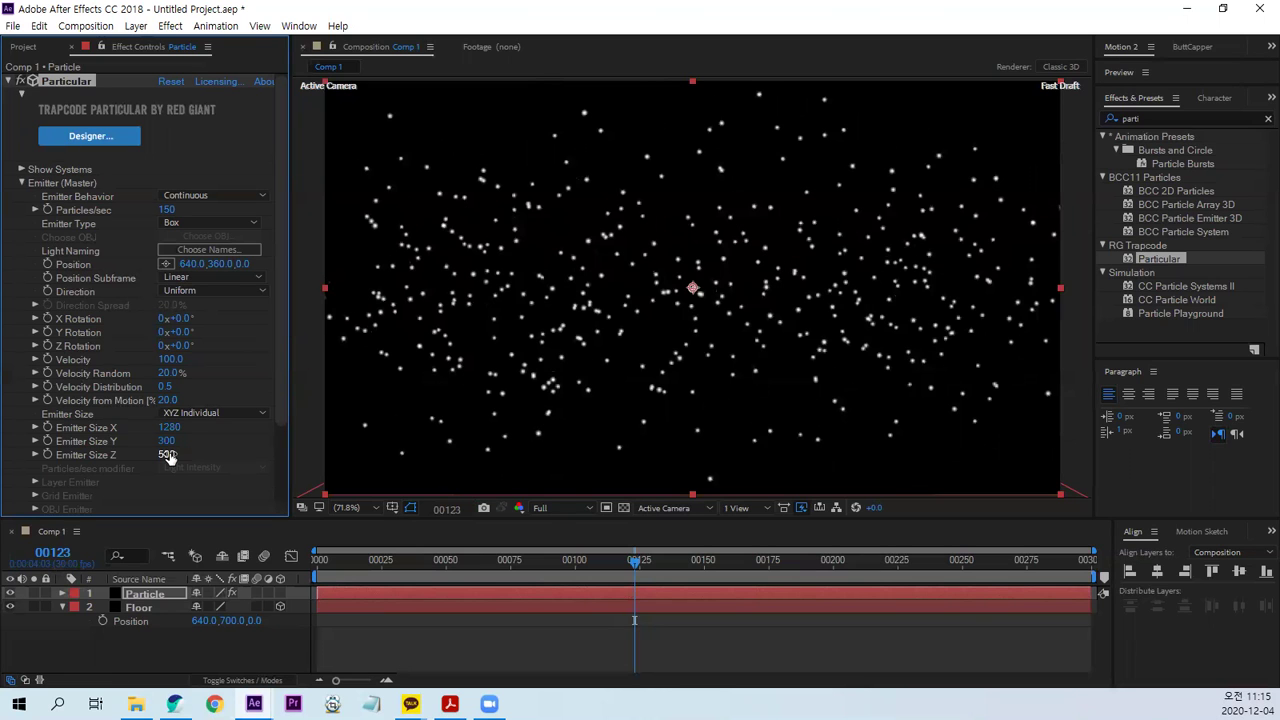
mouse_move(334, 133)
mouse_down()
mouse_move(328, 200)
mouse_move(278, 124)
mouse_up()
click(166, 454)
text(50)
key(Return)
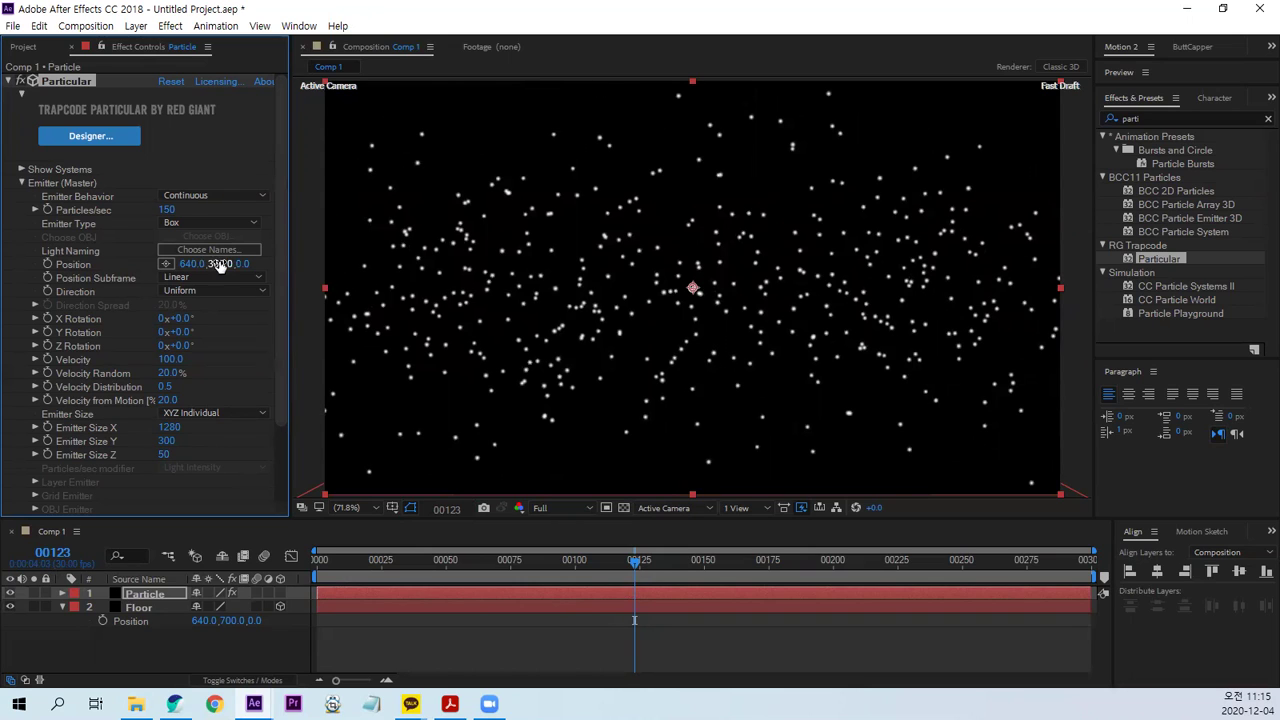
Save the project and set the emitter Position Y to -500 (640, -500, 0).
key(ctrl+s)
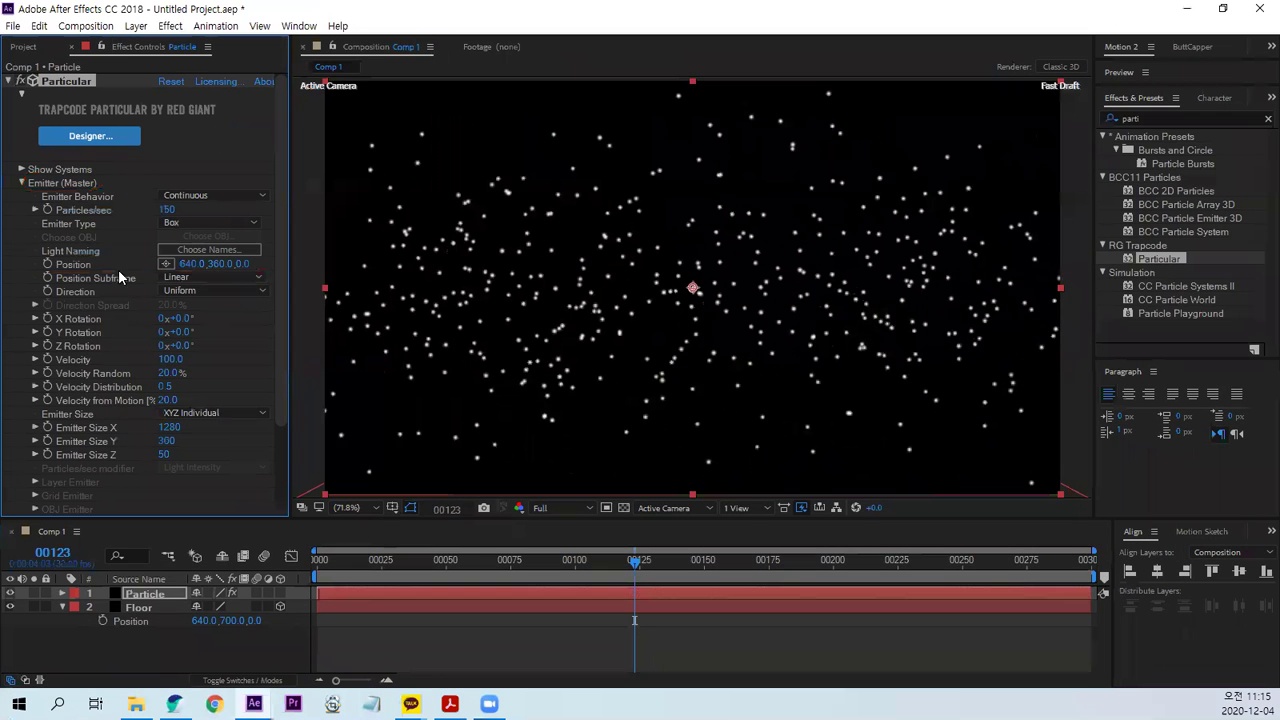
mouse_move(213, 264)
mouse_down()
mouse_move(122, 287)
mouse_move(40, 287)
mouse_move(58, 347)
mouse_up()
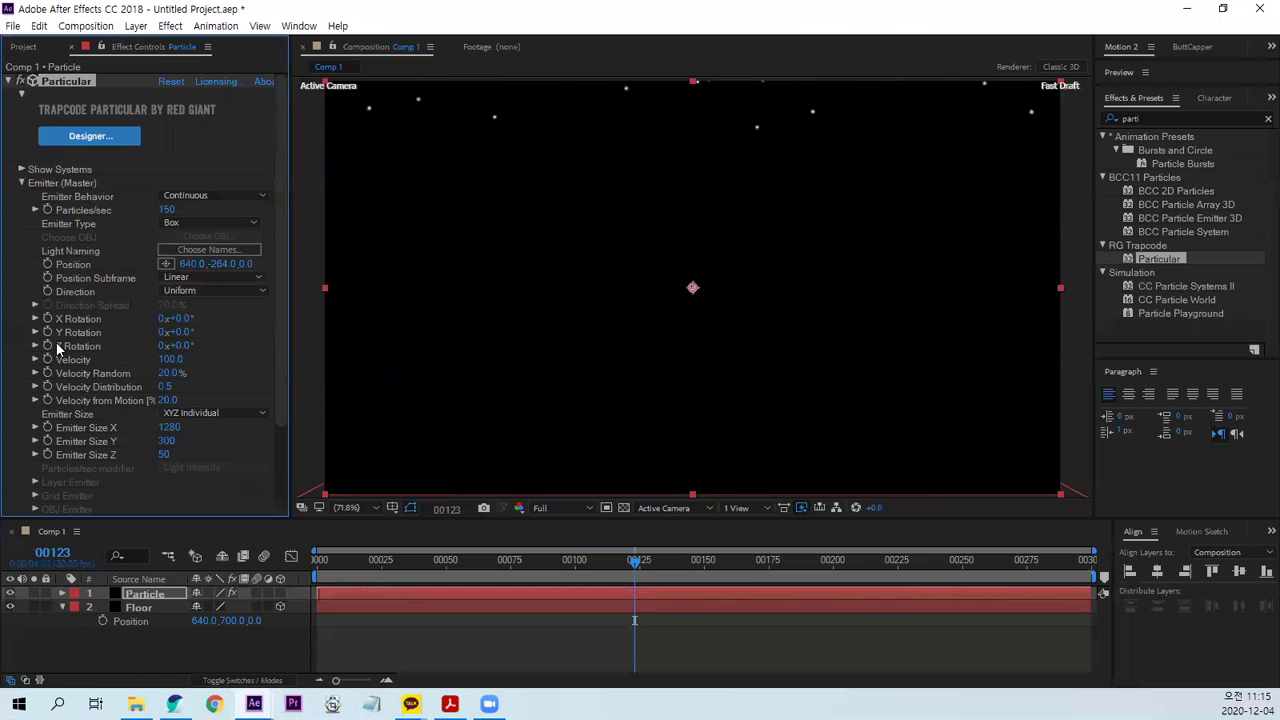
click(222, 265)
text(-500)
key(Return)
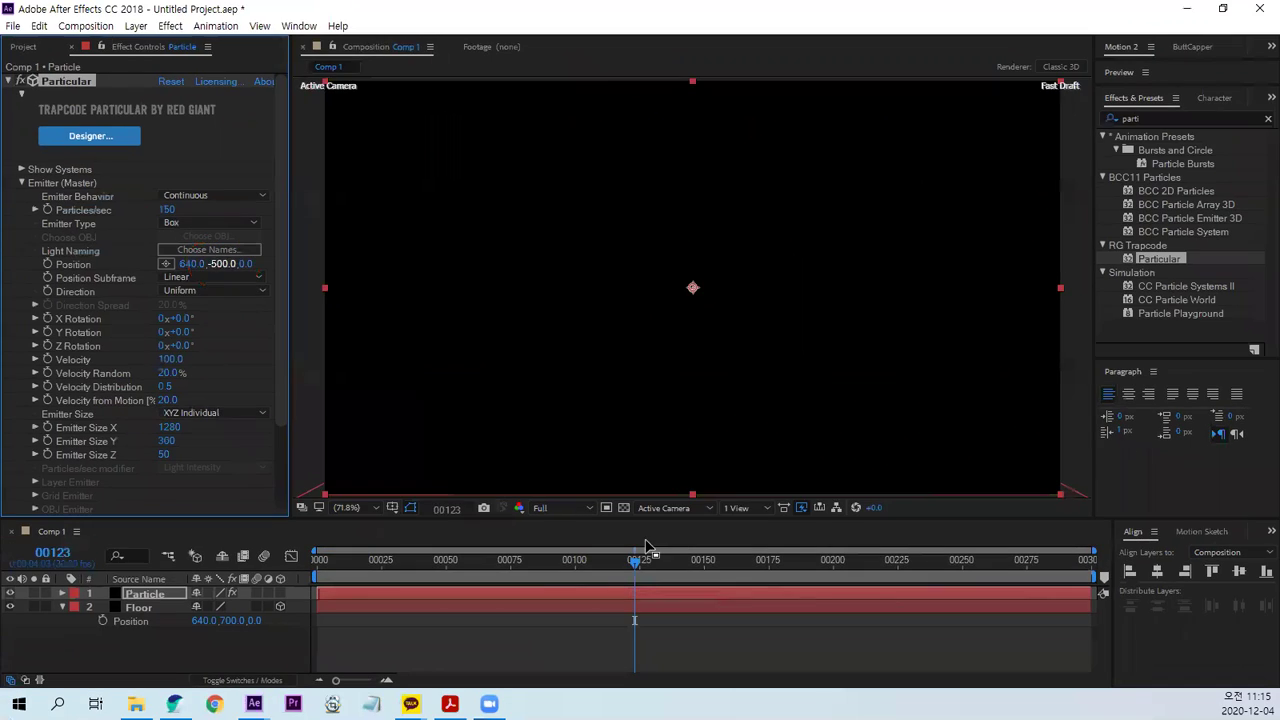
Check frames 115 to 211 and pan the viewer to reveal the floor plane.
click(645, 560)
click(797, 560)
drag(814, 564, 862, 562)
scroll(740, 300, down, 1)
scroll(620, 270, down, 1)
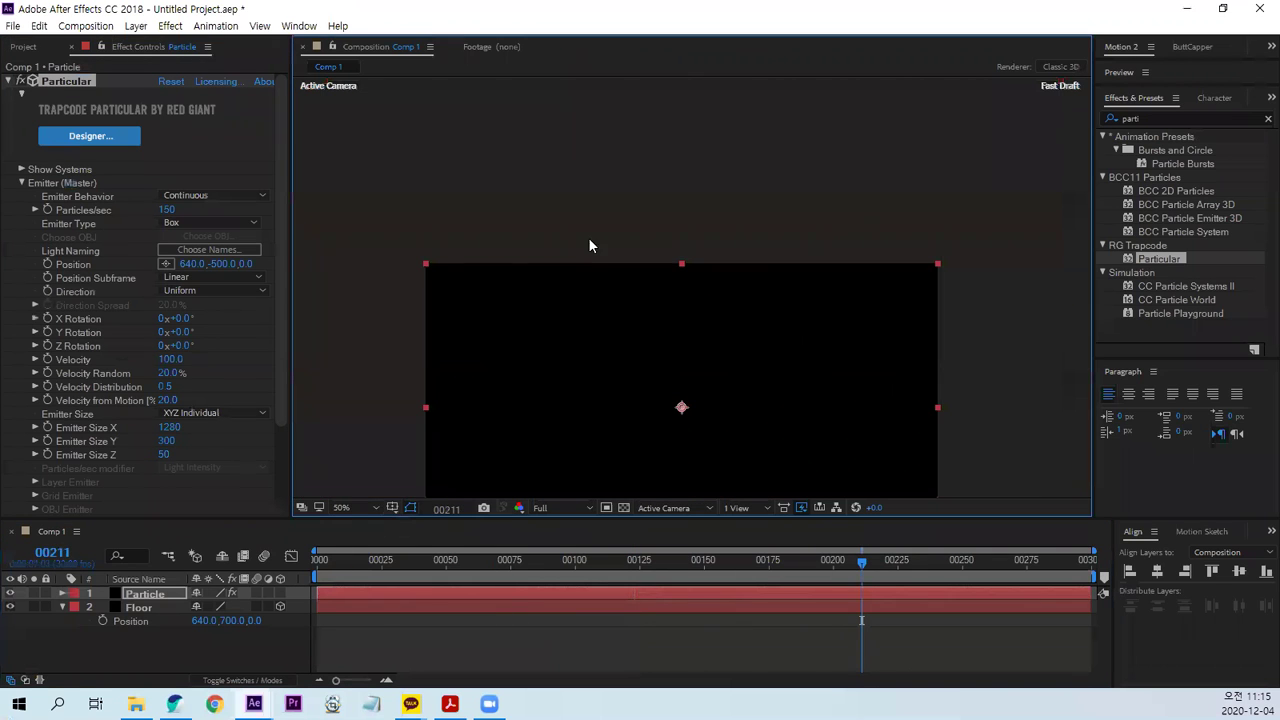
click(614, 562)
drag(731, 363, 757, 229)
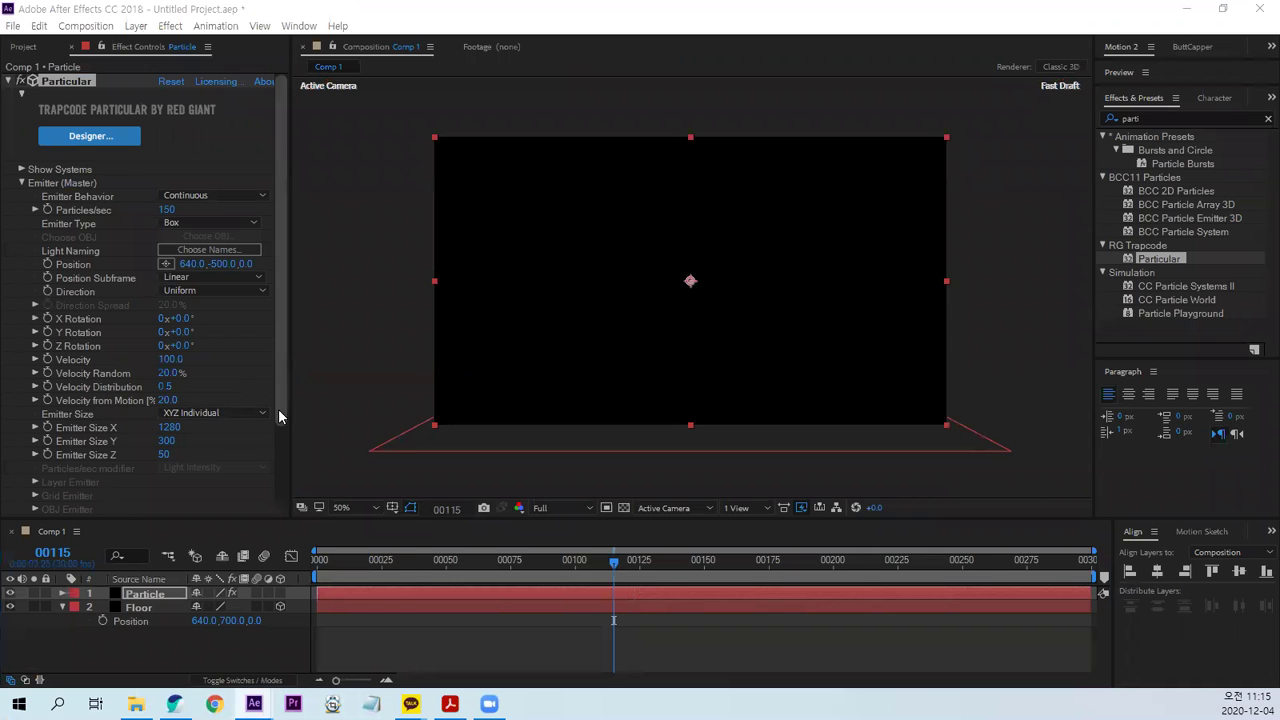
drag(283, 443, 300, 512)
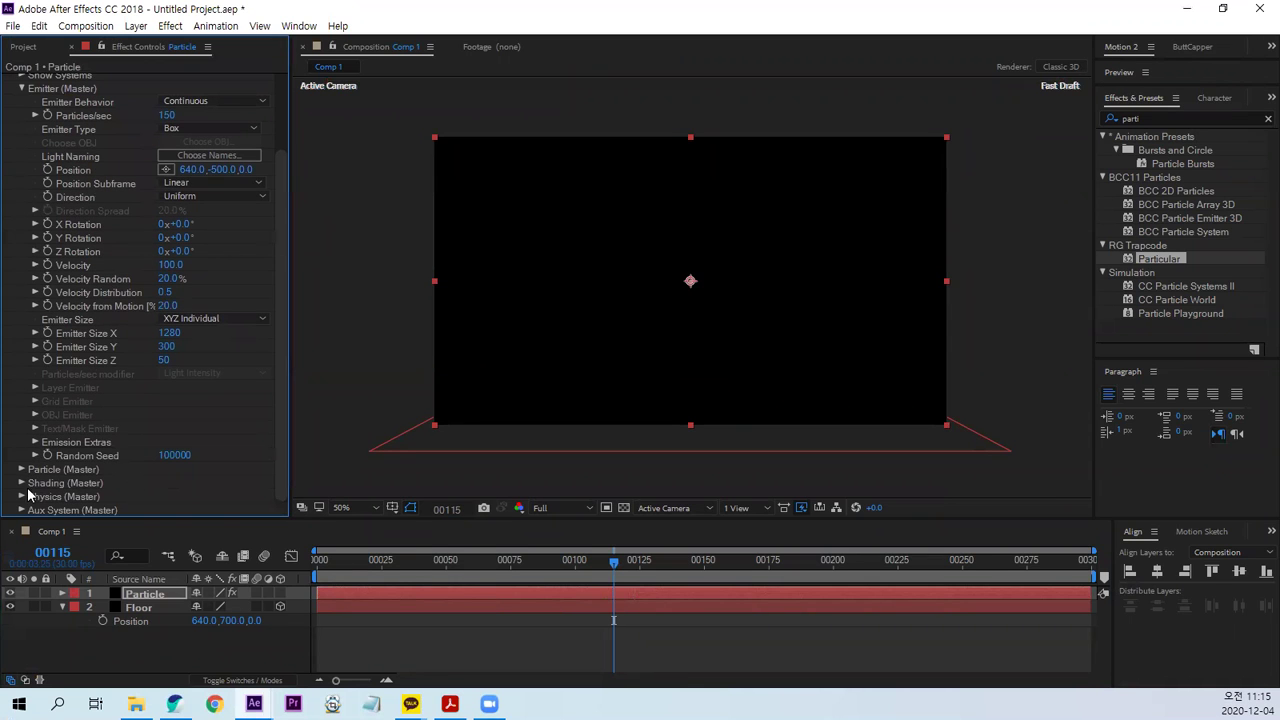
Expand Physics and set the Physics Model to Bounce with Gravity 600.
click(21, 496)
scroll(144, 455, down, 2)
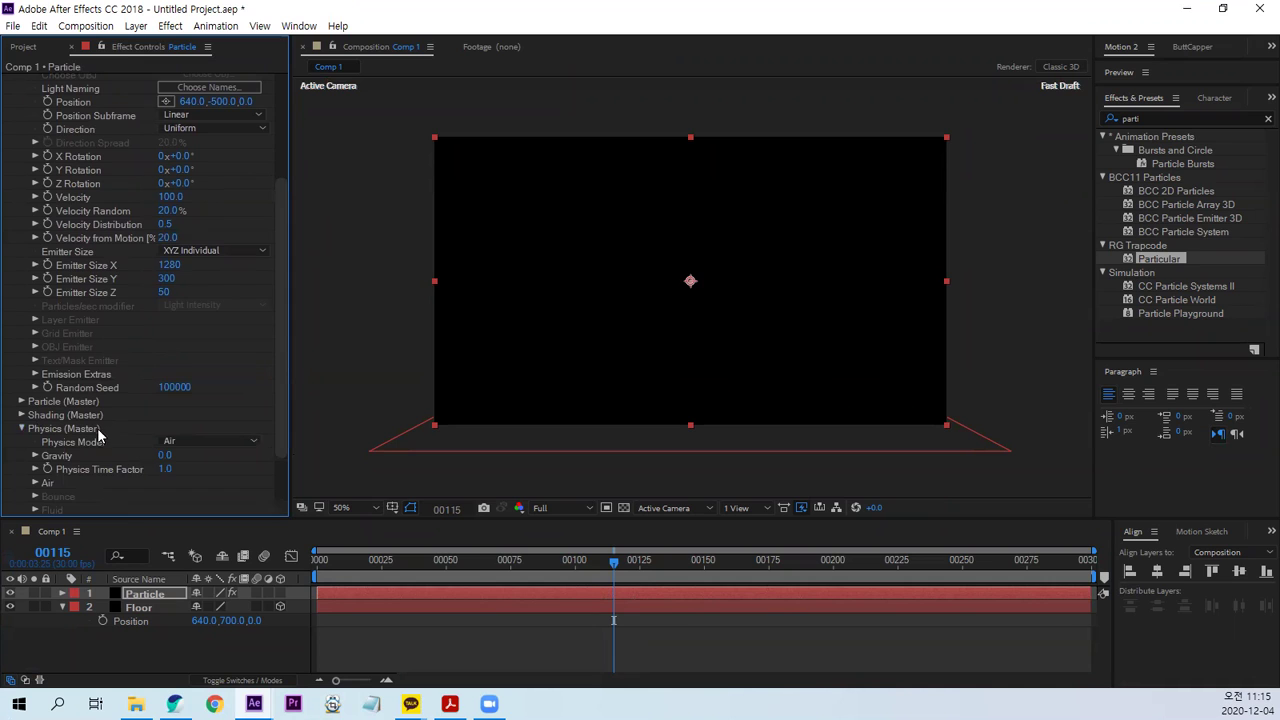
key(ctrl+1)
drag(218, 356, 240, 356)
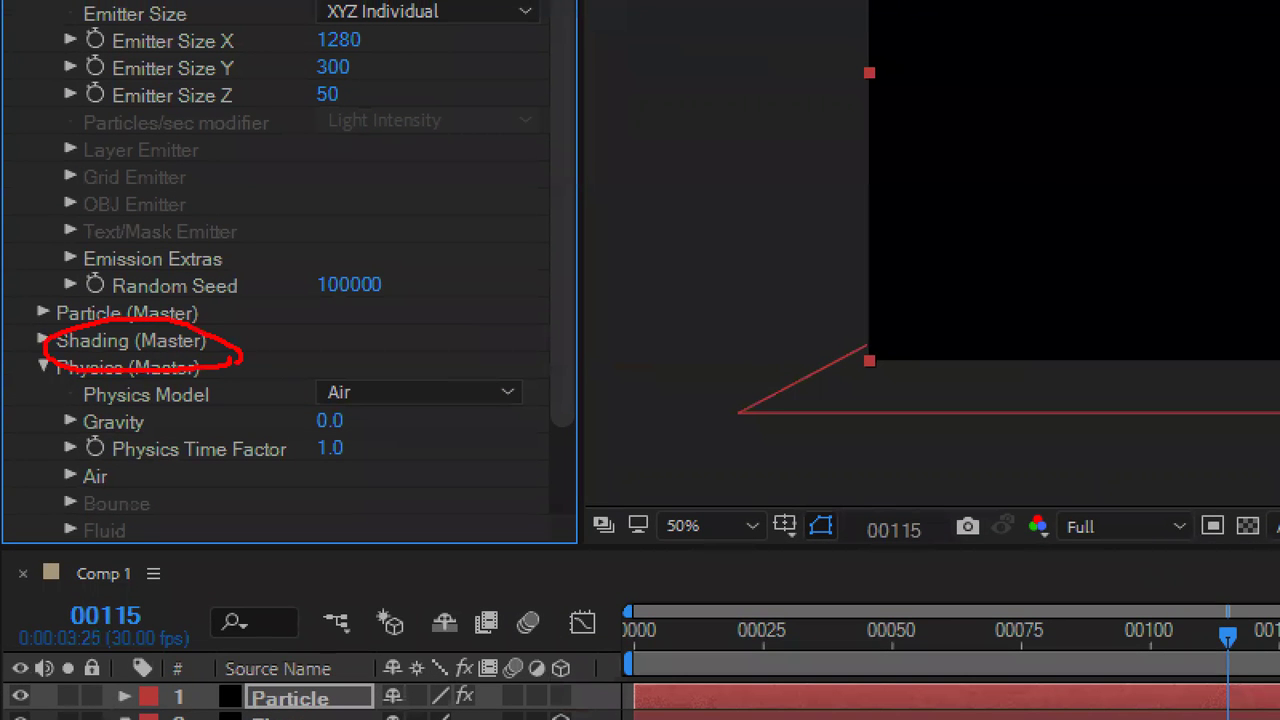
key(Escape)
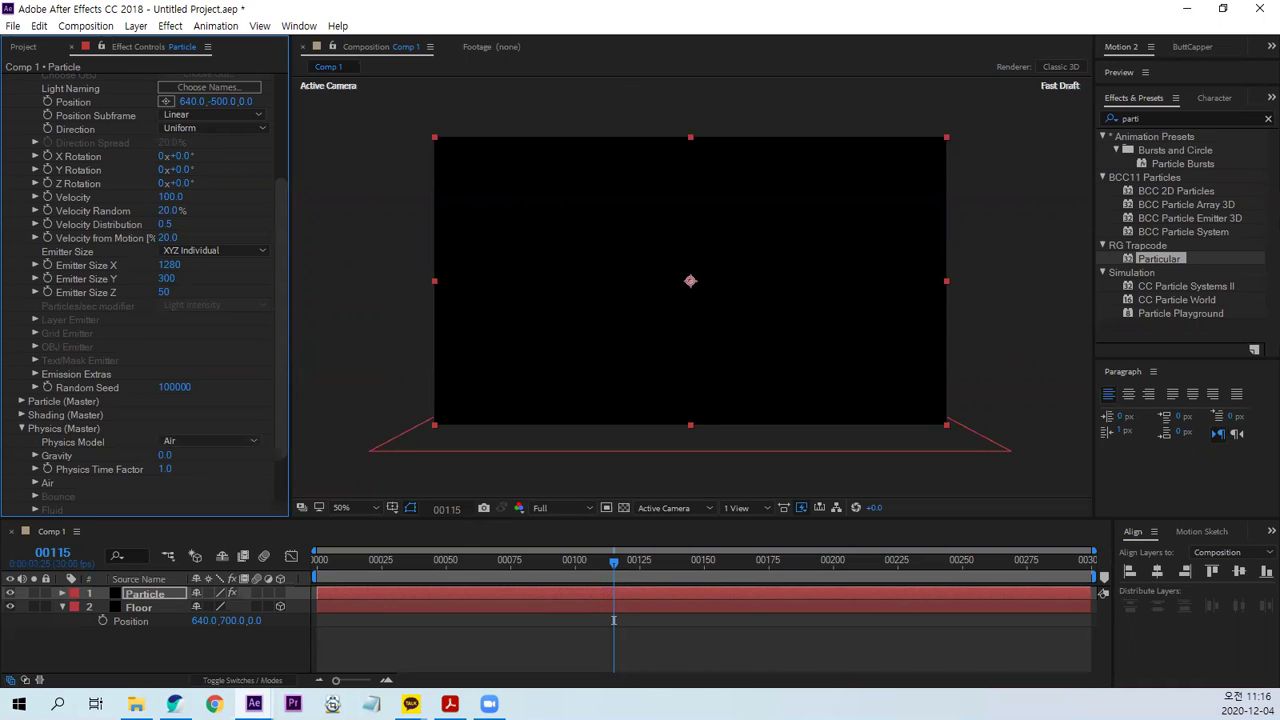
key(ctrl+1)
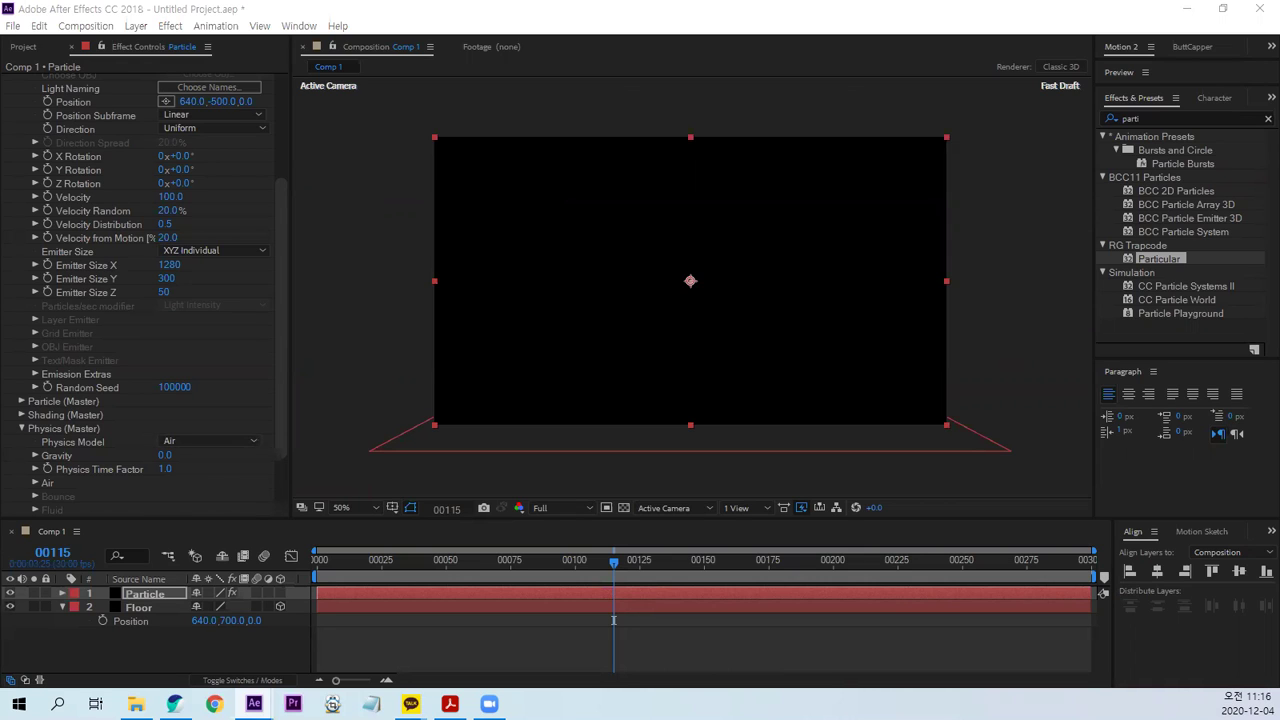
click(189, 441)
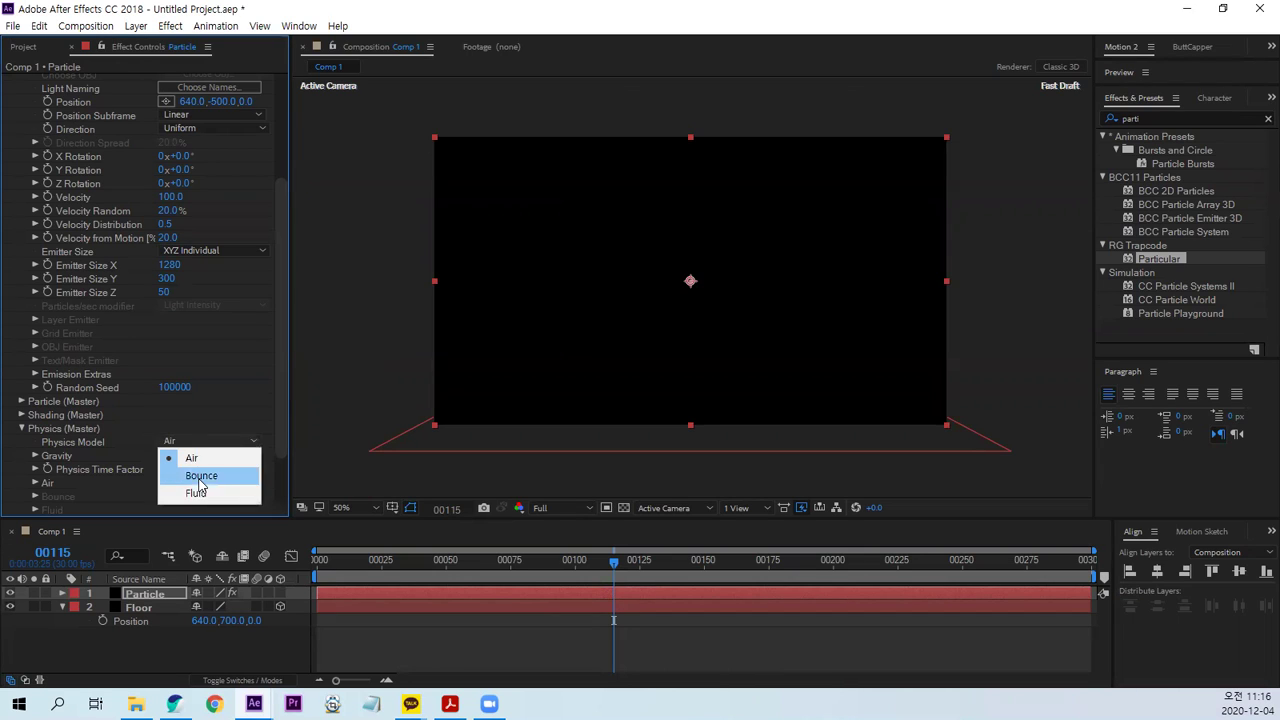
click(205, 474)
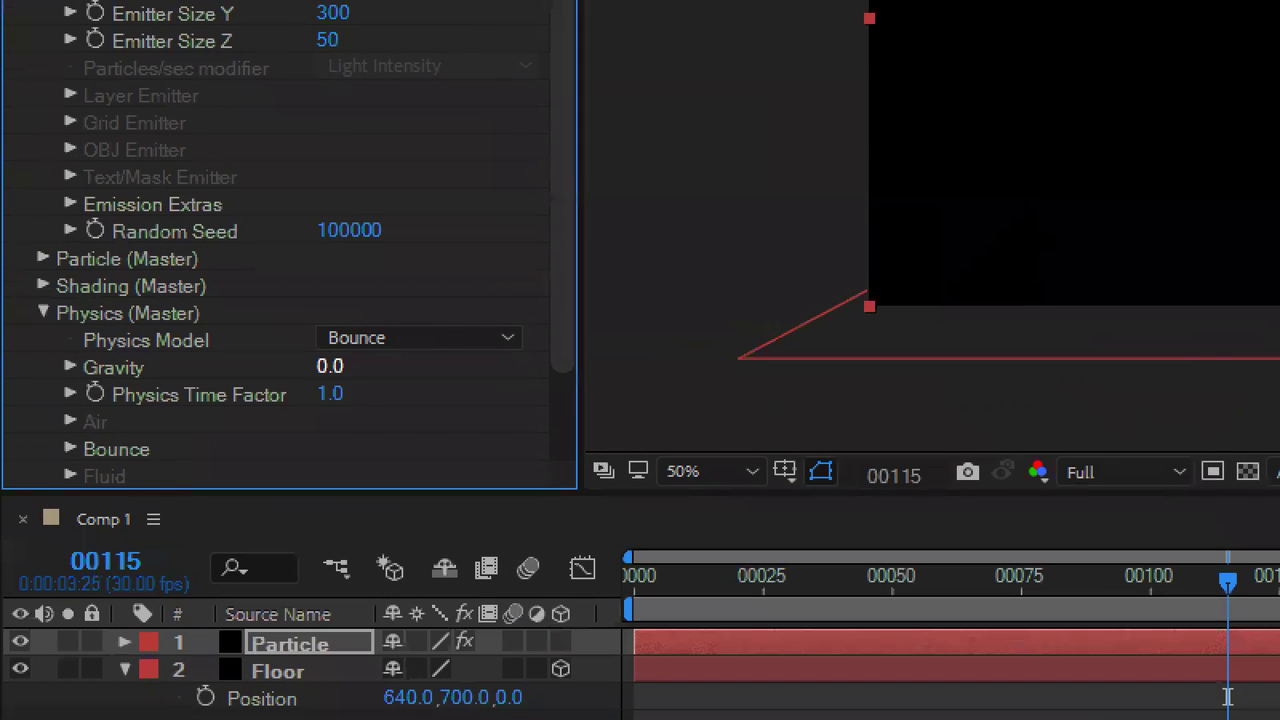
drag(292, 375, 400, 382)
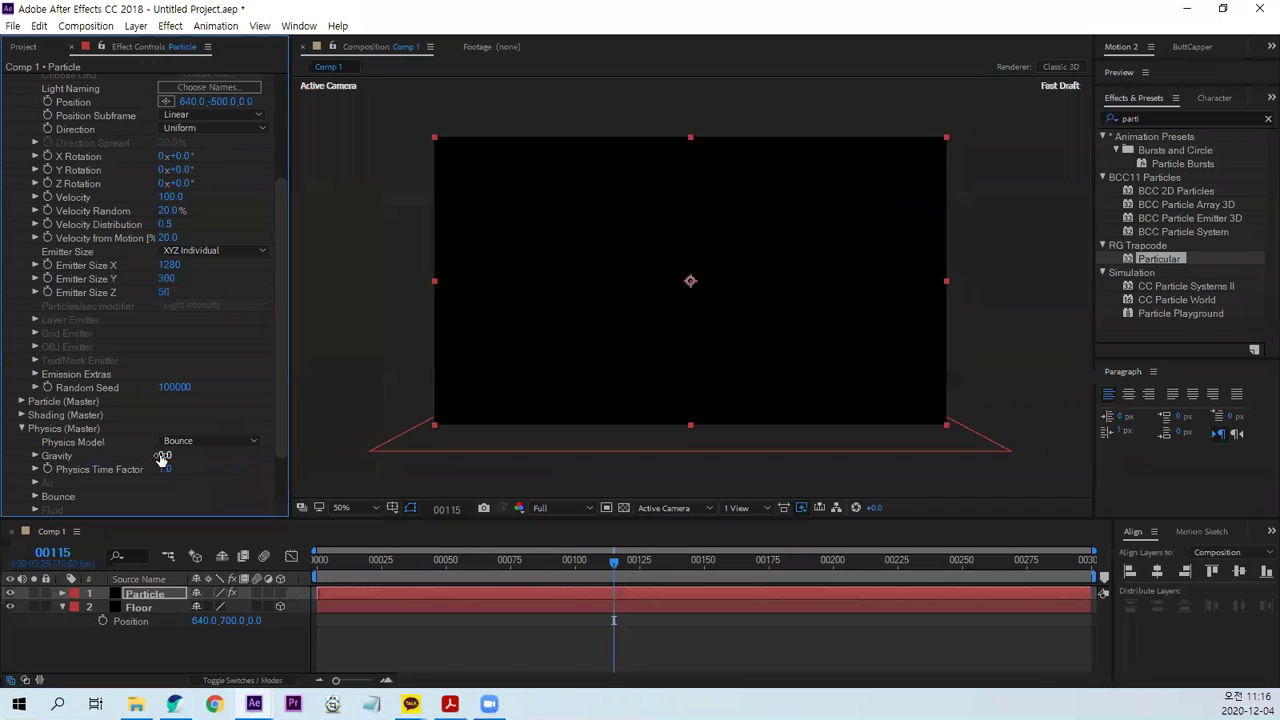
click(168, 456)
text(600)
key(Return)
Preview Comp 1 from the first frame to watch the particles fall, then stop.
drag(344, 561, 281, 555)
key(space)
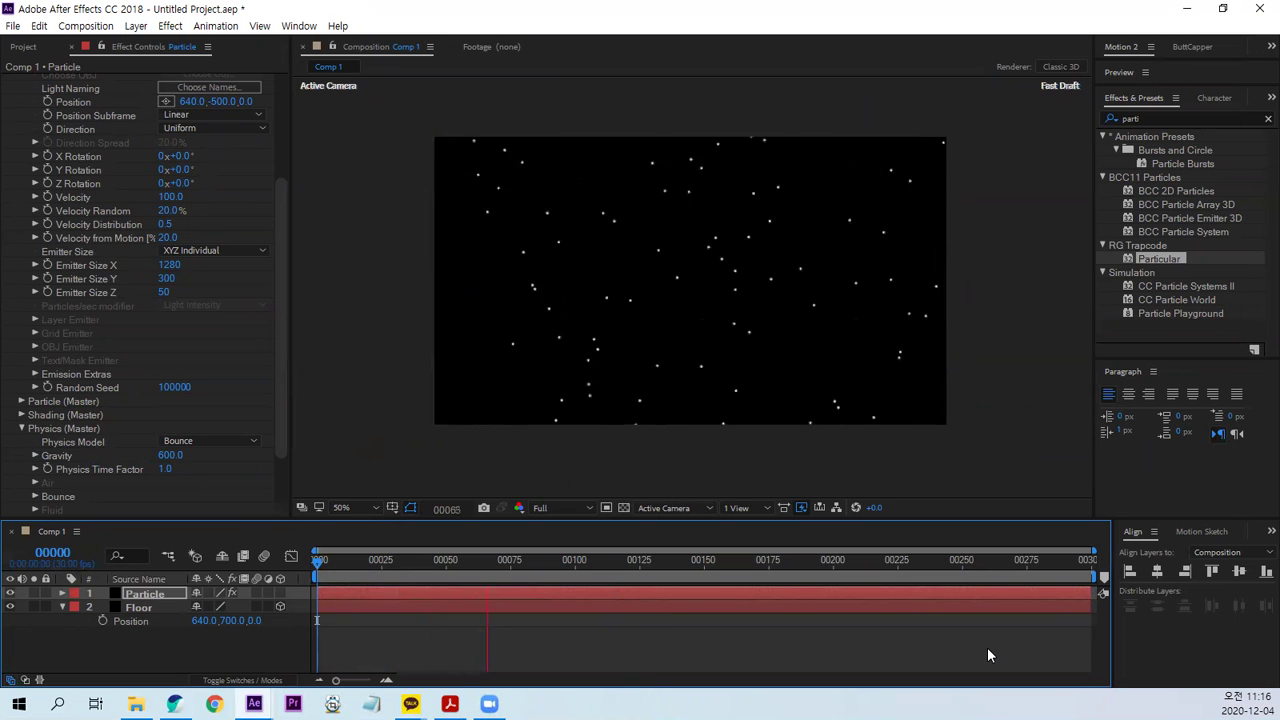
key(space)
Under Particle (Master), set the particle Life to 20 seconds and Size to 20.
mouse_move(283, 274)
mouse_down()
mouse_move(281, 232)
mouse_move(273, 338)
mouse_up()
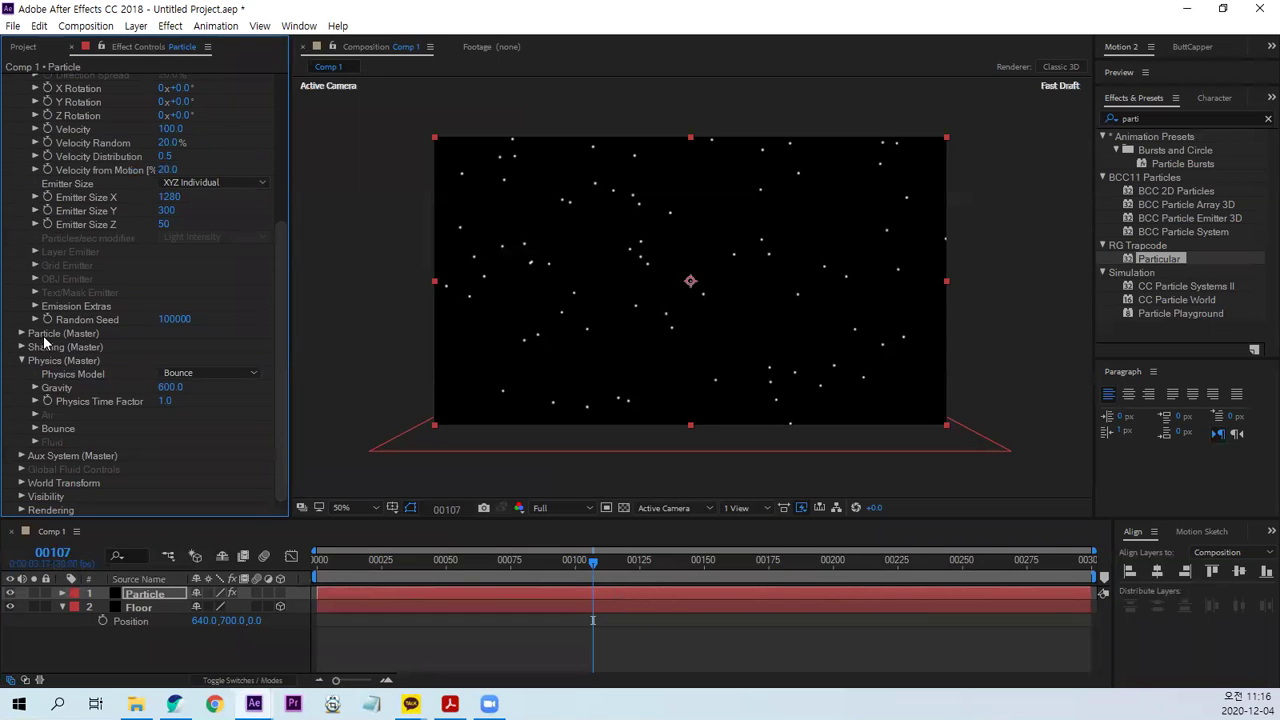
click(22, 334)
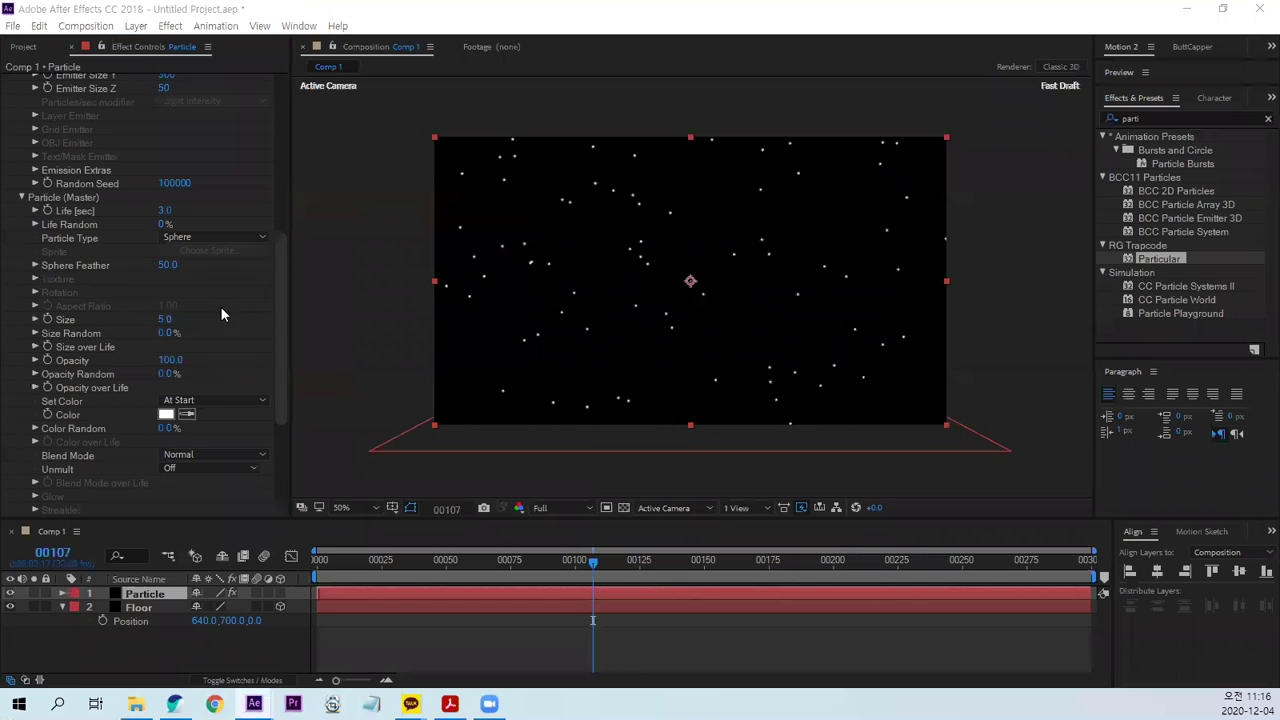
click(200, 209)
click(164, 210)
text(2)
key(Return)
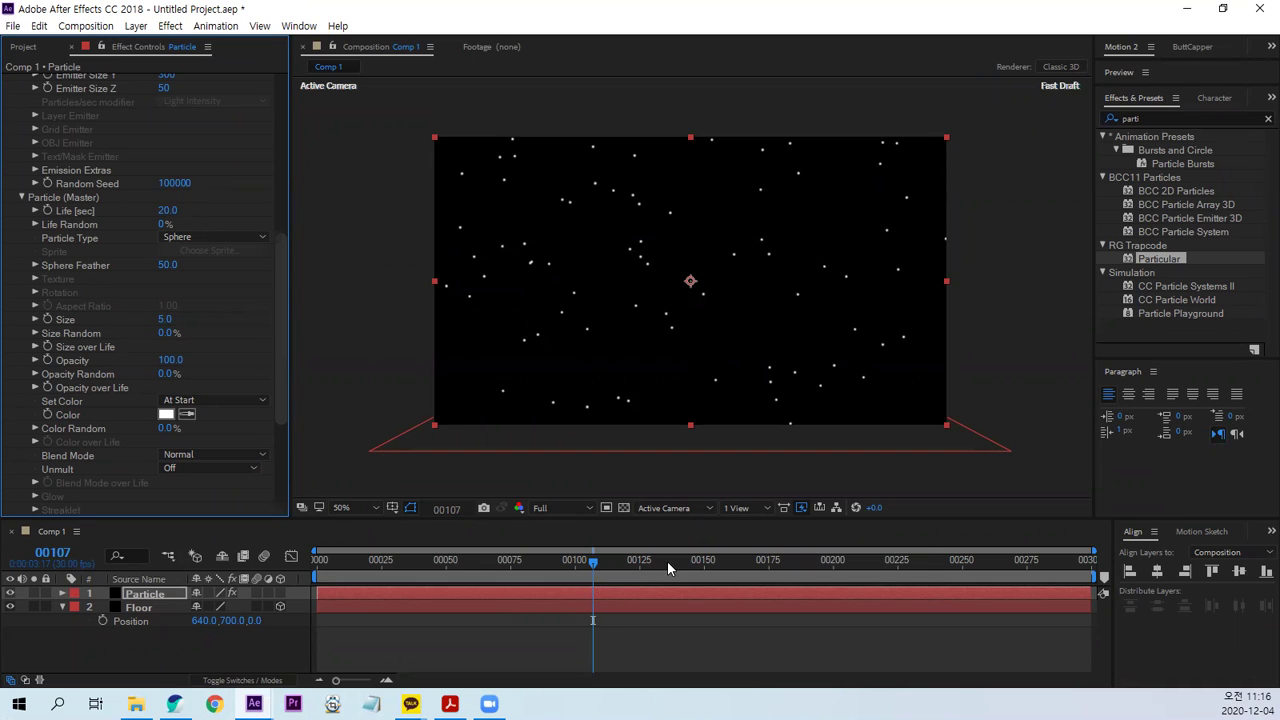
click(165, 319)
text(20)
key(Return)
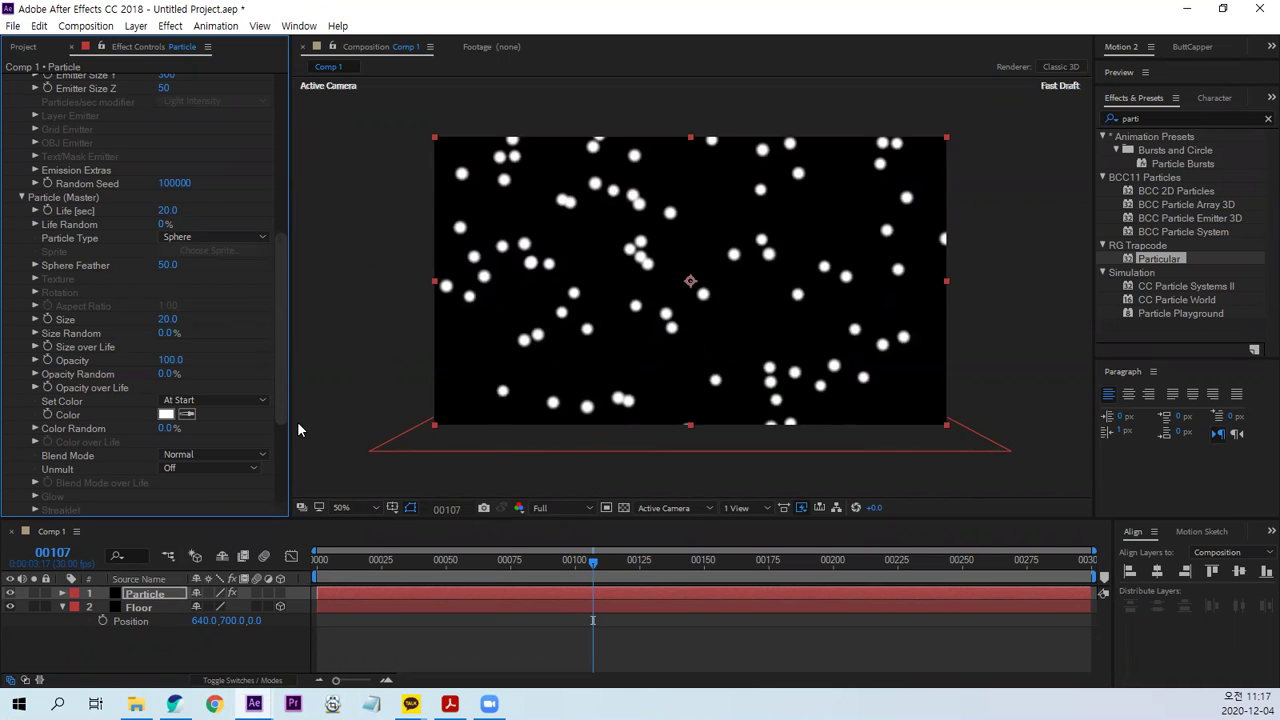
Under Physics (Master) > Bounce, set the Floor Layer to the Floor layer.
drag(280, 401, 280, 465)
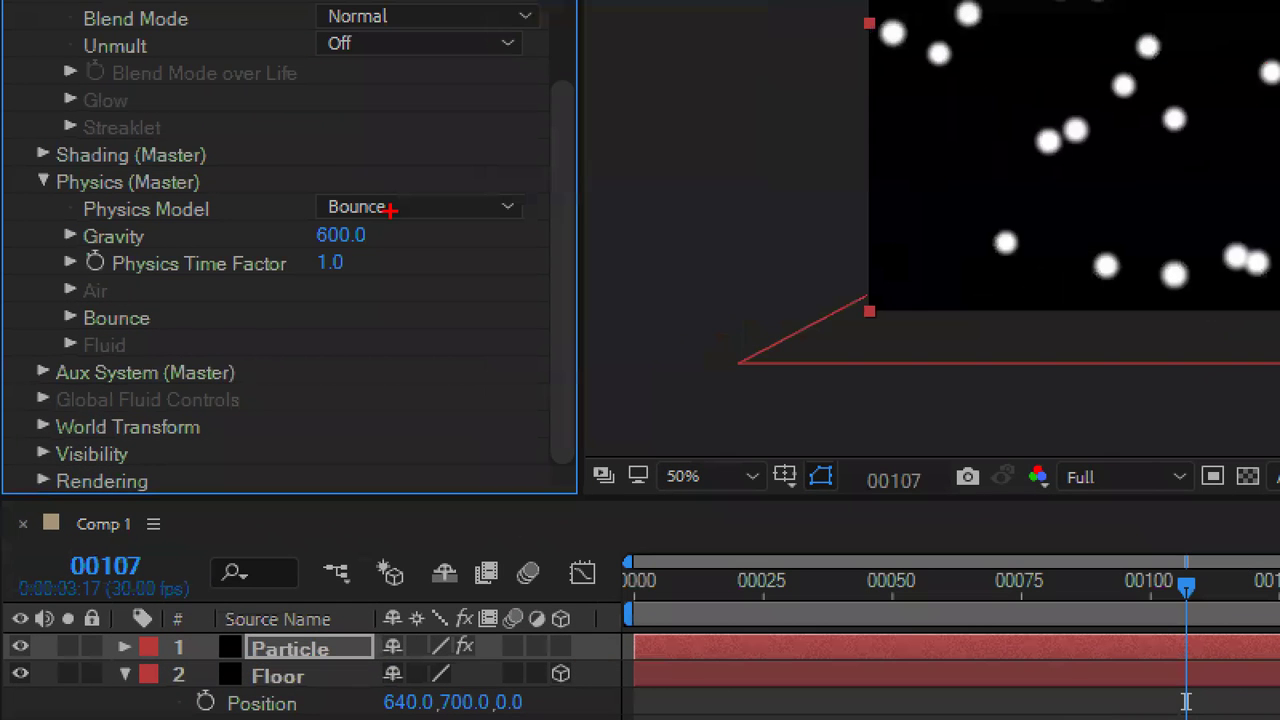
drag(390, 210, 392, 214)
drag(24, 196, 230, 193)
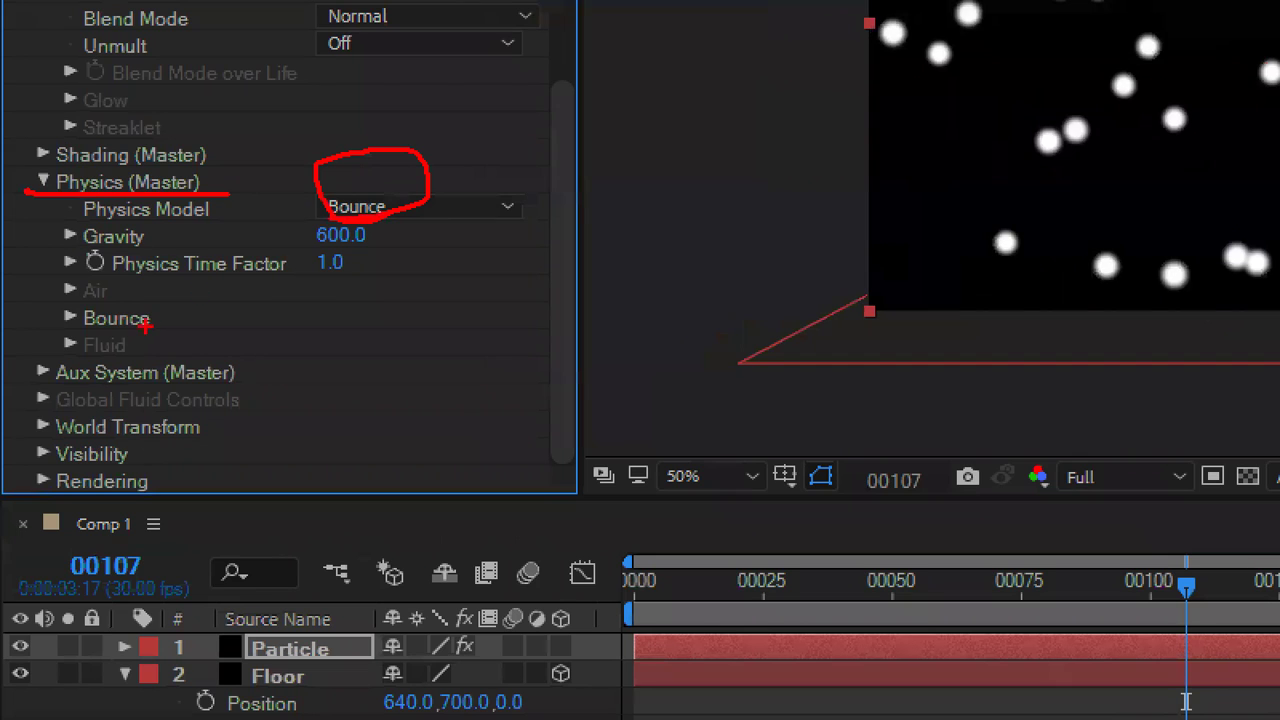
drag(110, 288, 118, 292)
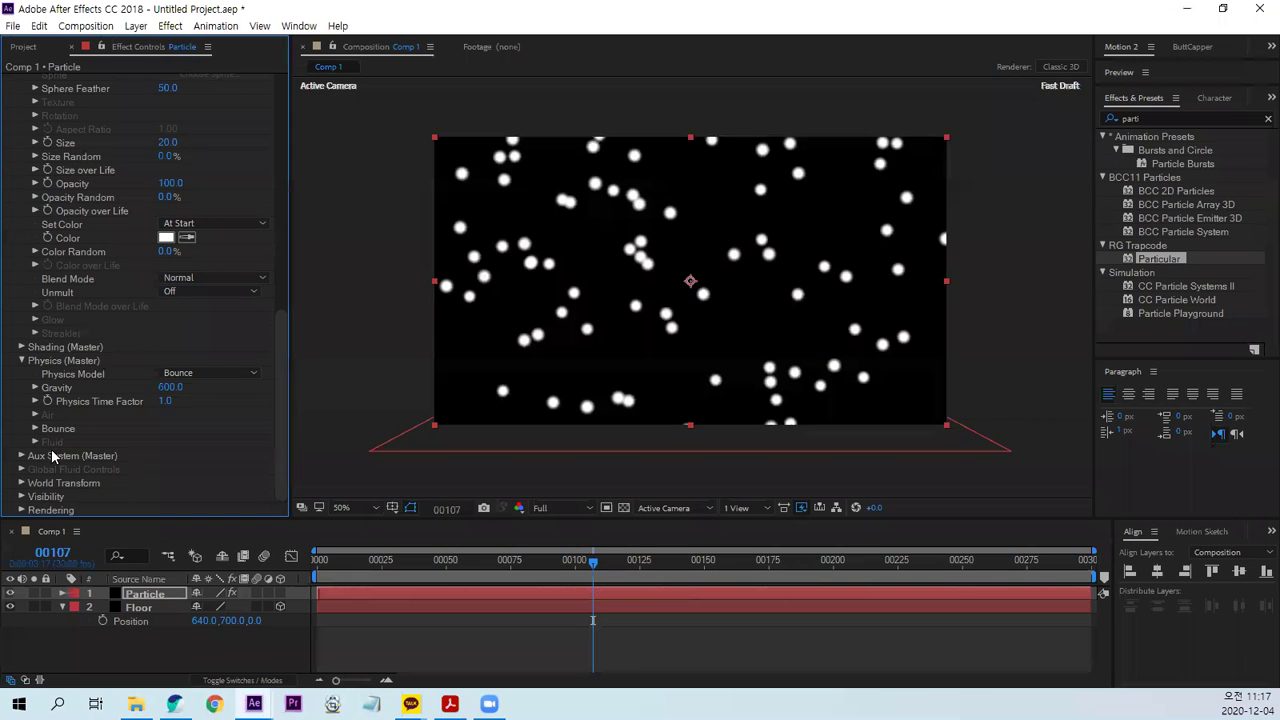
click(35, 428)
scroll(228, 471, down, 1)
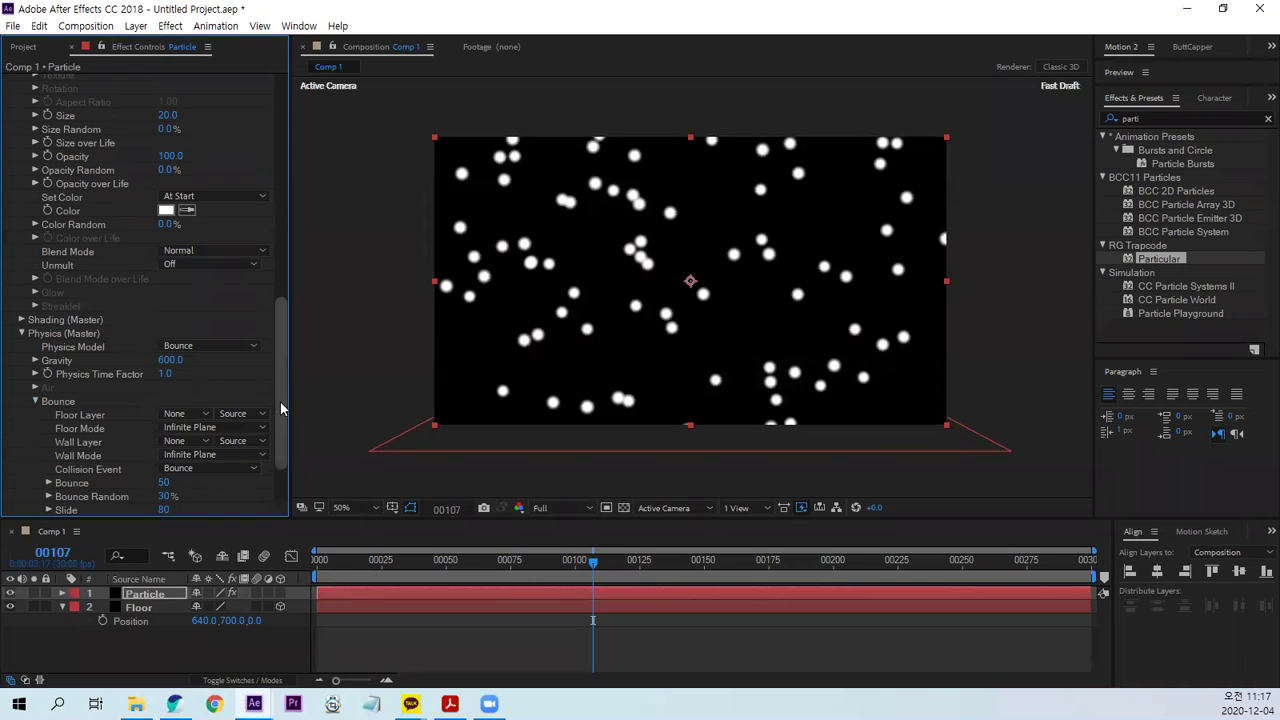
scroll(280, 440, down, 3)
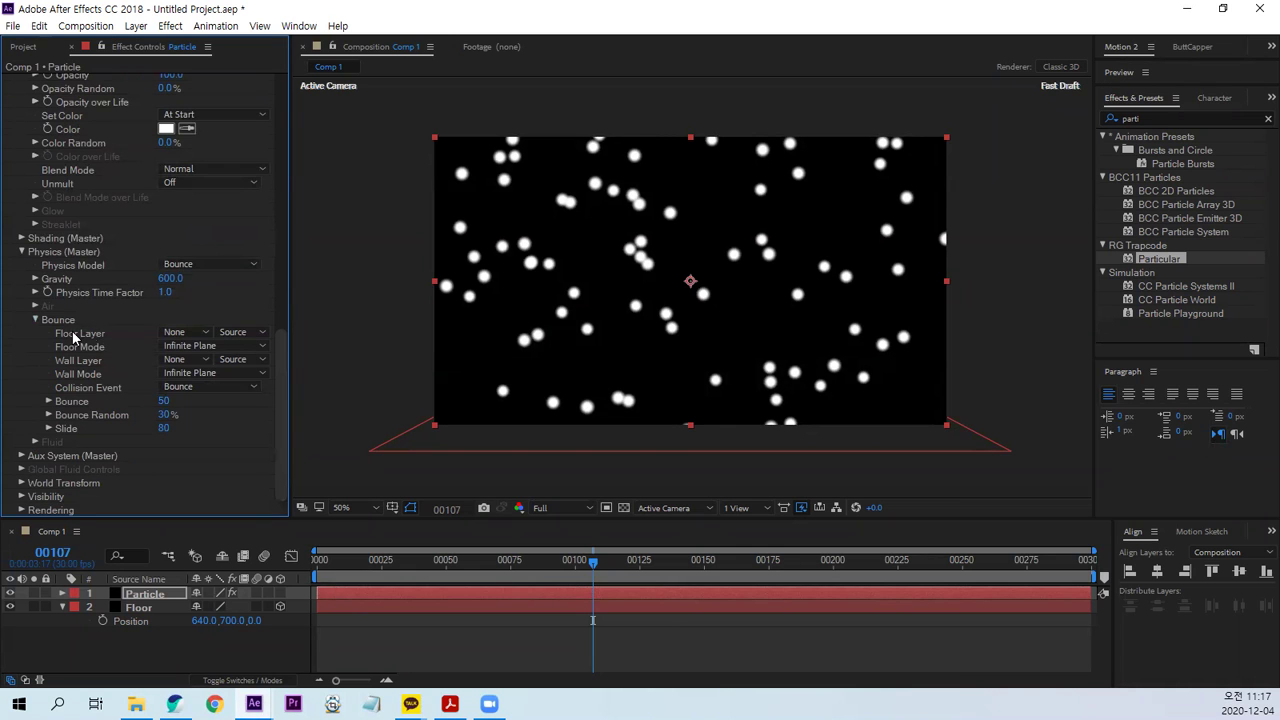
click(186, 332)
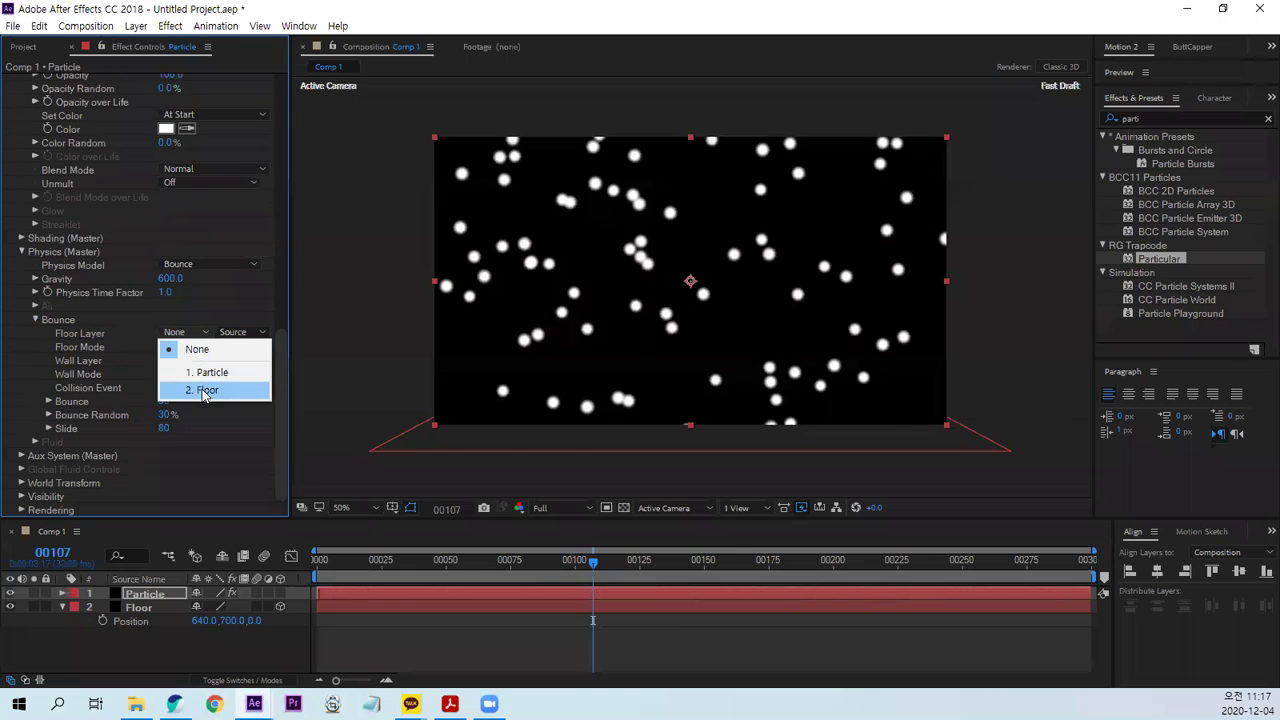
click(204, 391)
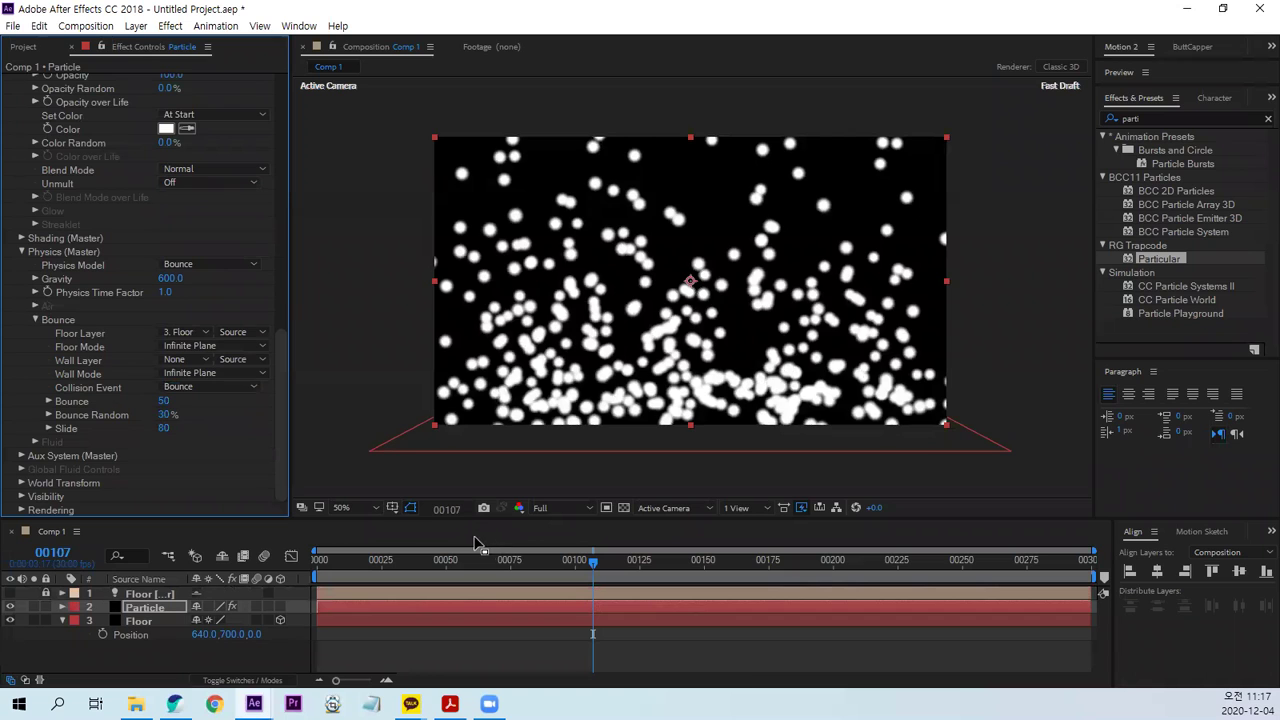
Rewind to the first frame, preview the piling particles, and fit the composition in the viewer.
drag(592, 566, 318, 561)
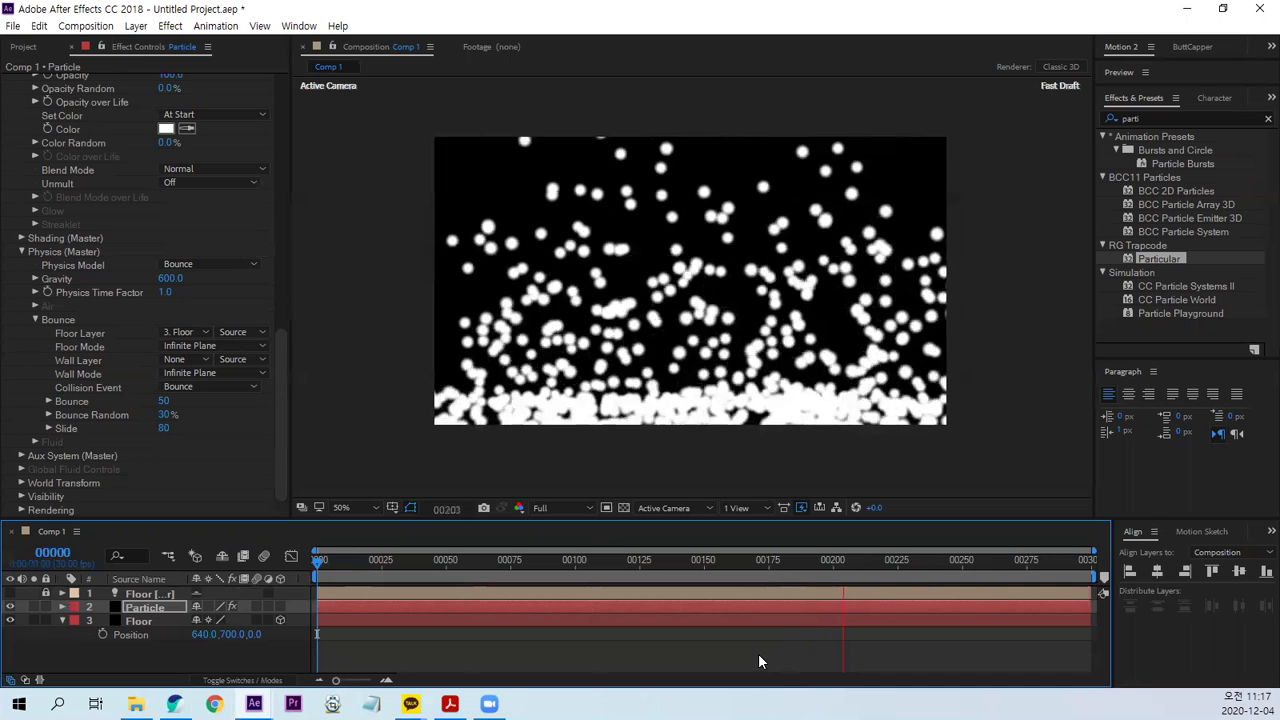
key(space)
key(shift+slash)
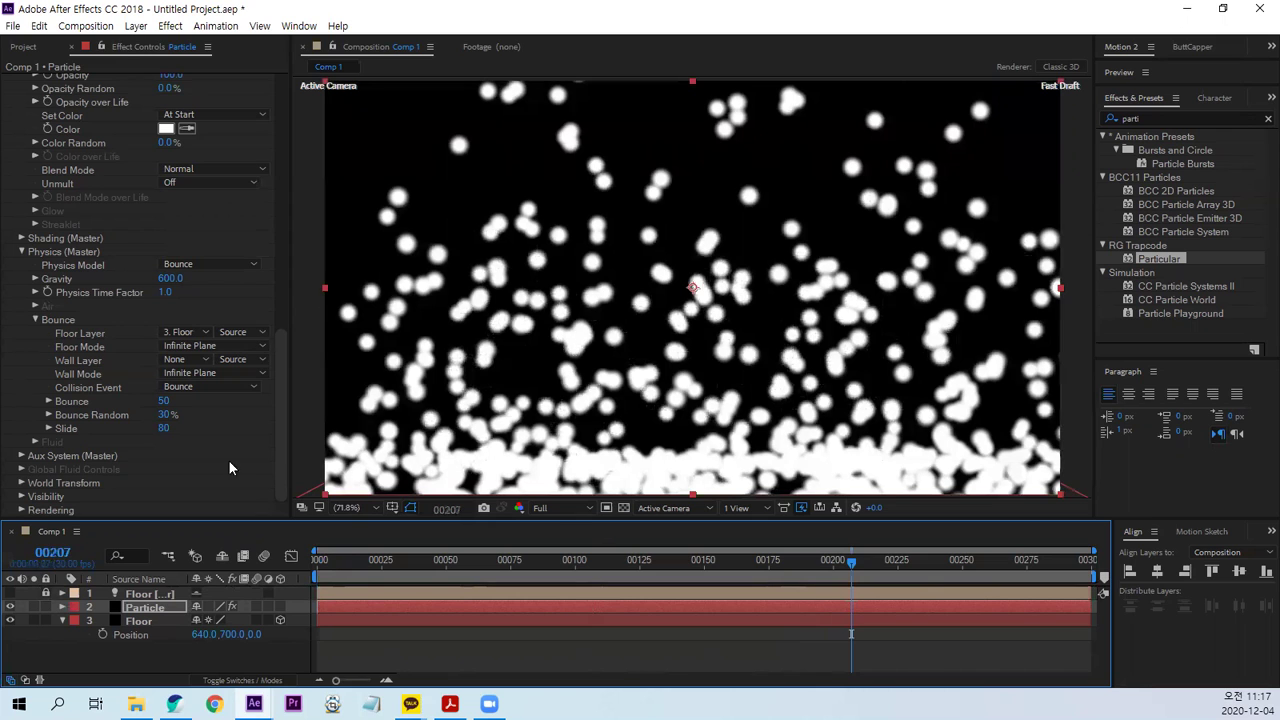
click(30, 47)
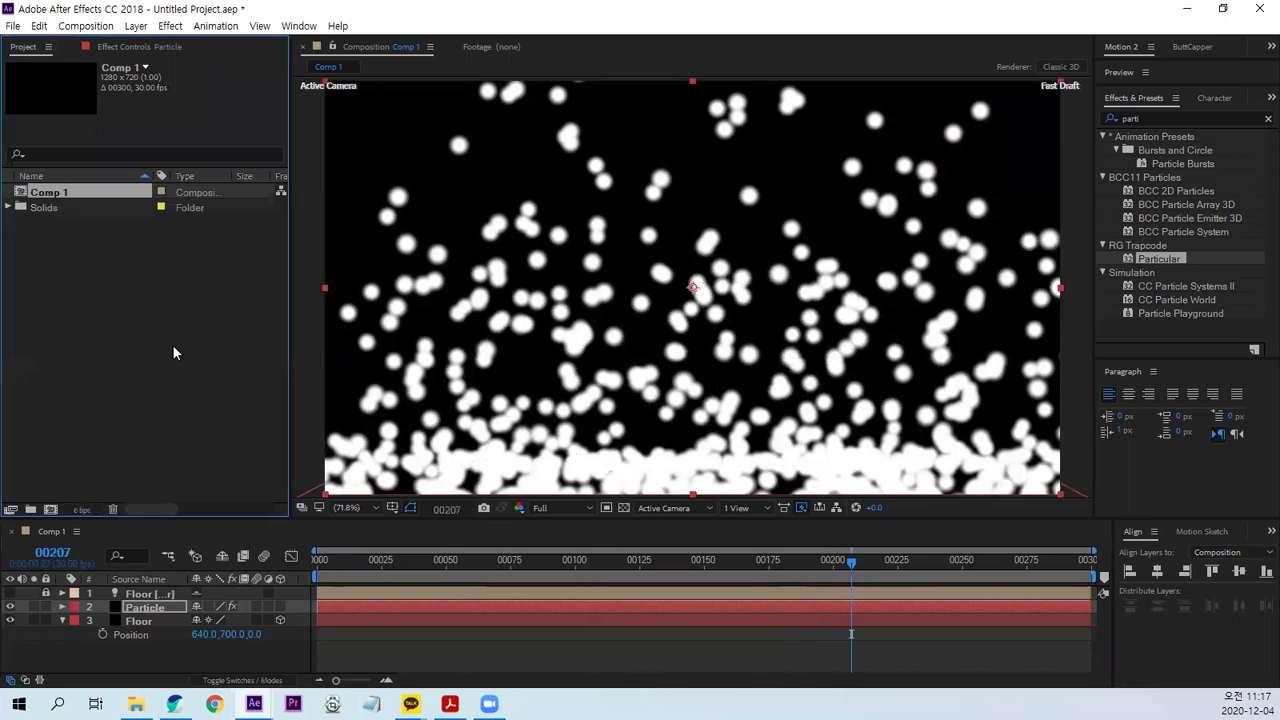
Delete the angry_[01-02].png image sequence from the project.
double_click(172, 291)
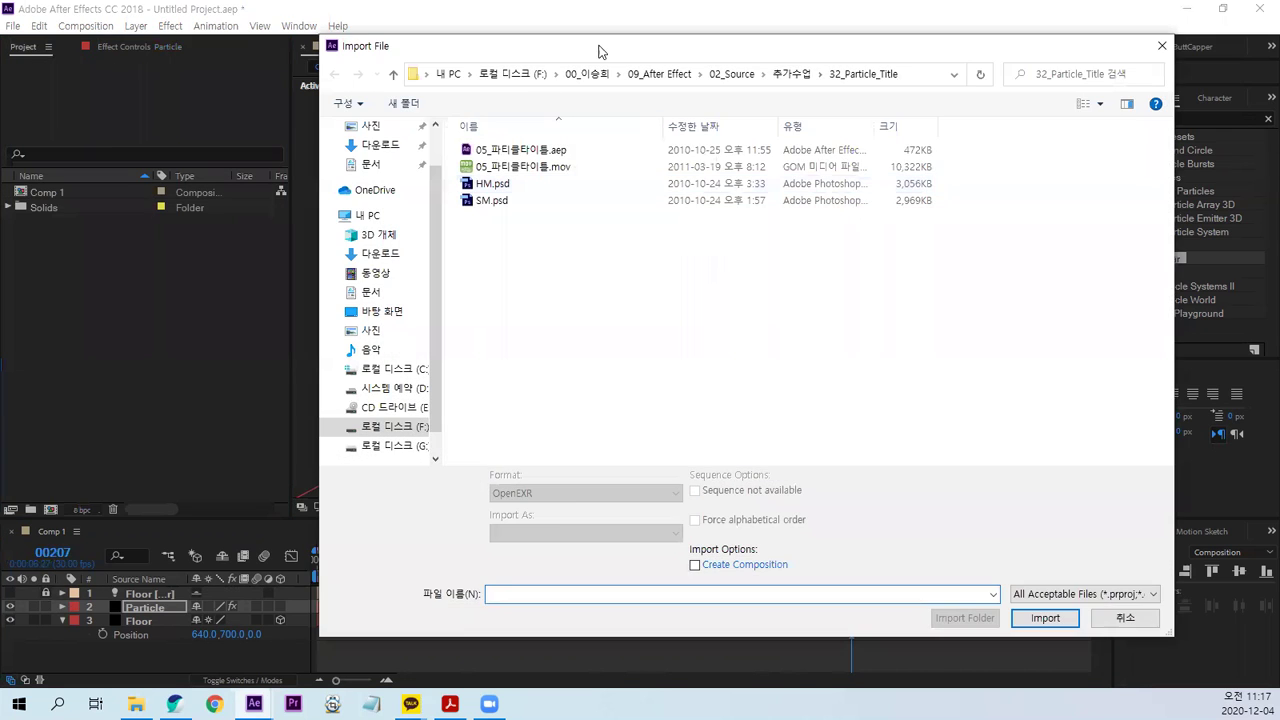
key(Escape)
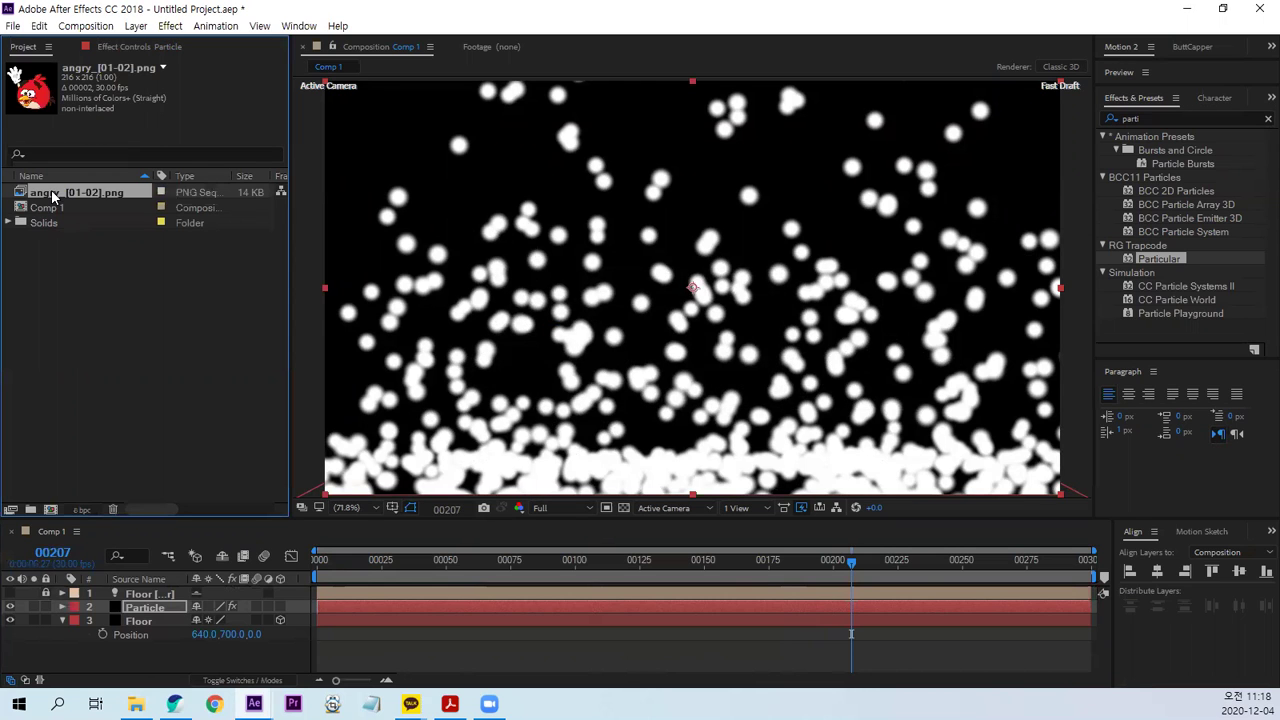
click(134, 268)
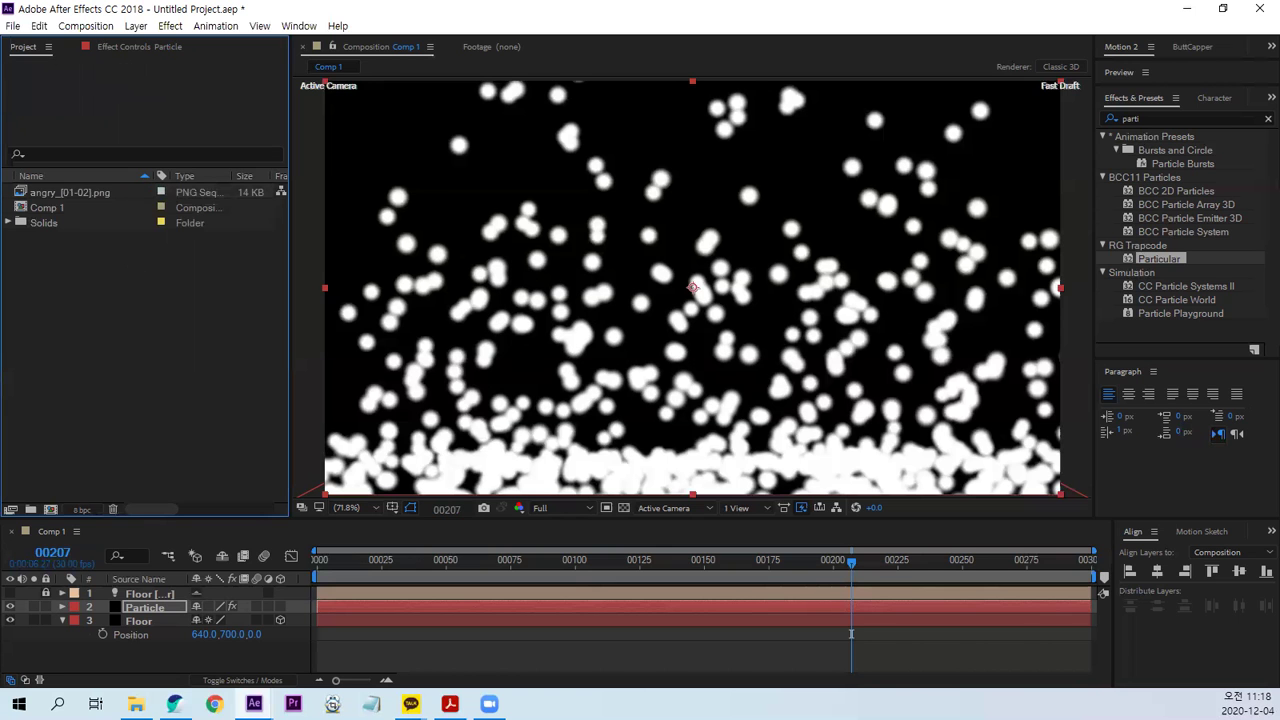
click(90, 192)
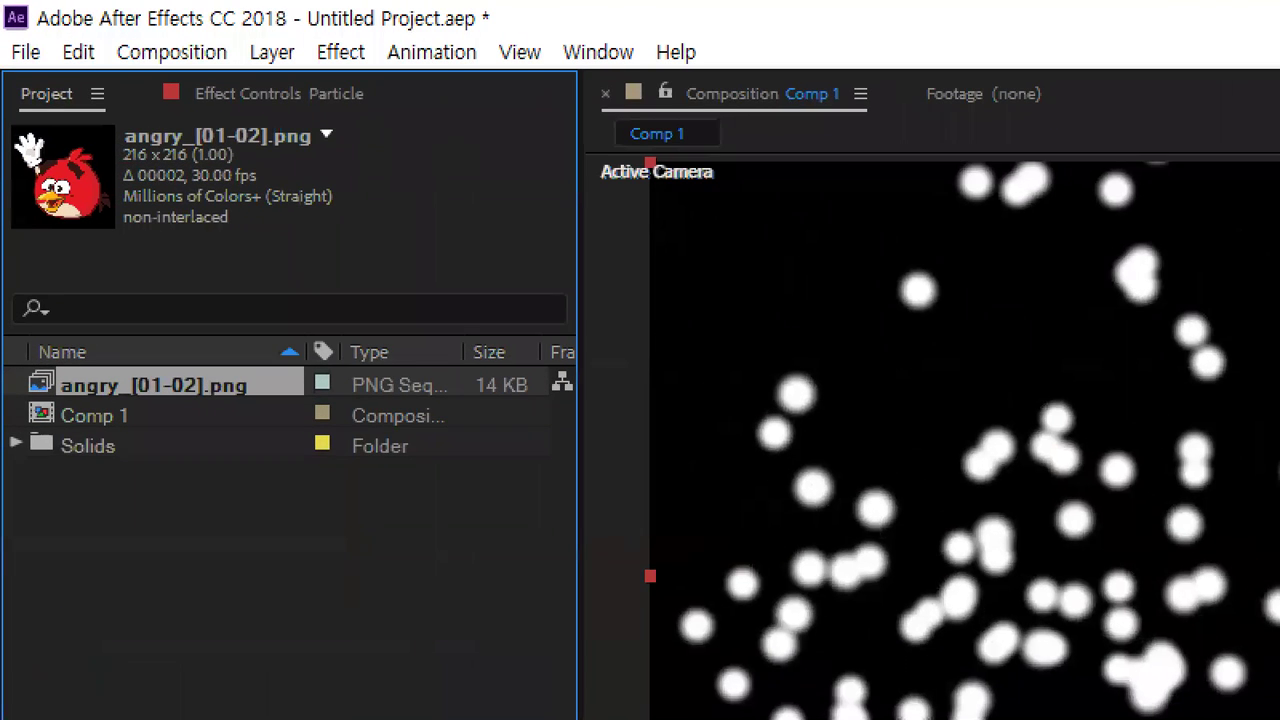
drag(258, 360, 266, 352)
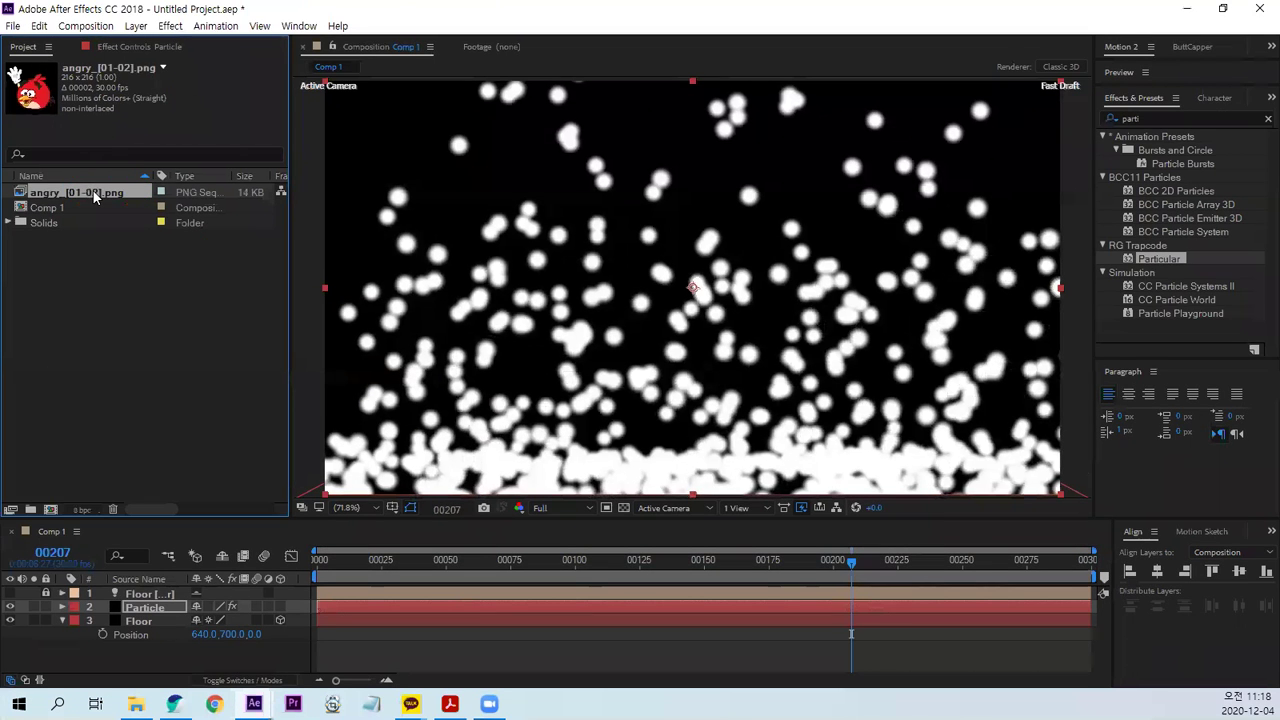
key(Delete)
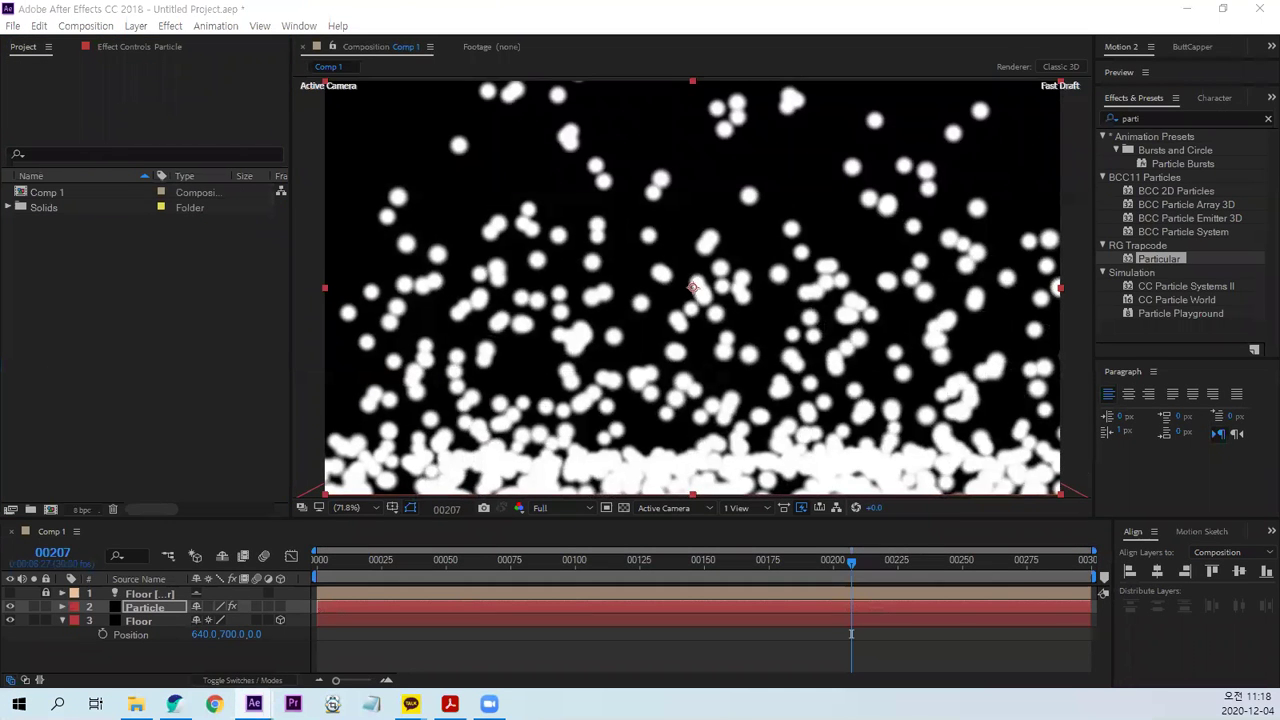
In the Import File dialog, uncheck PNG Sequence and select angrybirds.jpg.
key(ctrl+i)
click(409, 175)
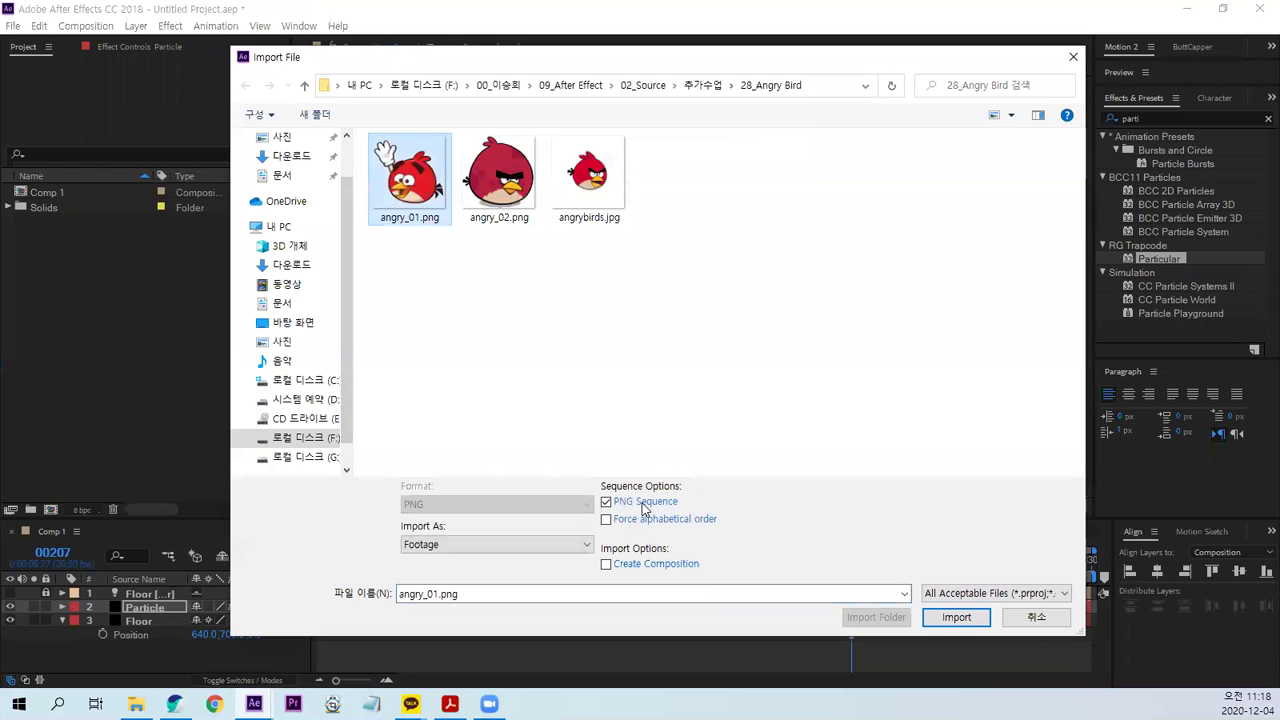
click(607, 503)
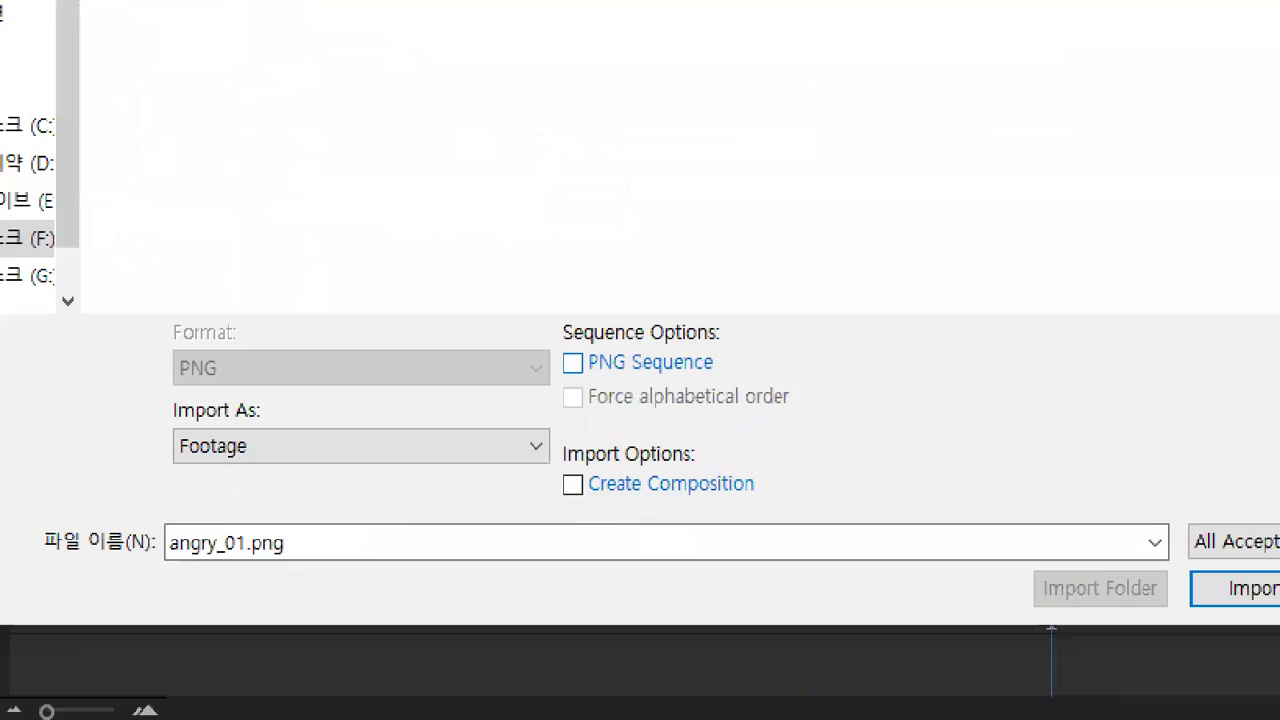
drag(591, 502, 680, 514)
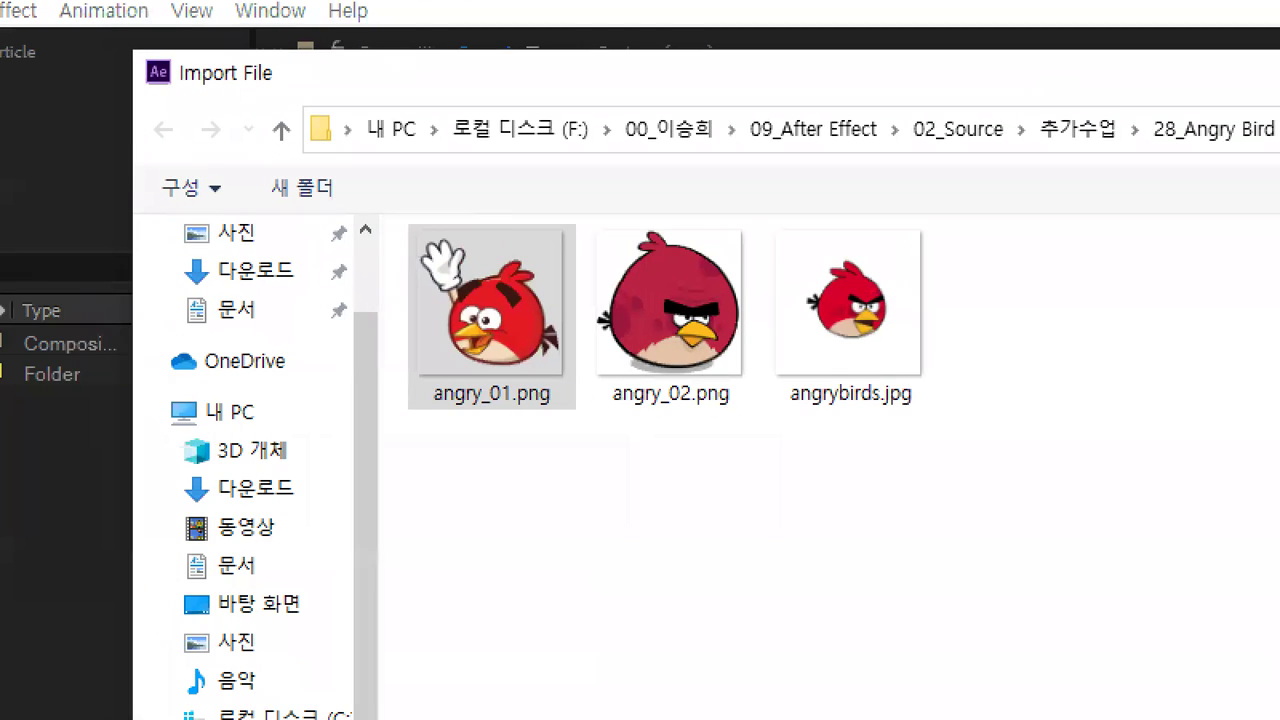
drag(556, 393, 481, 485)
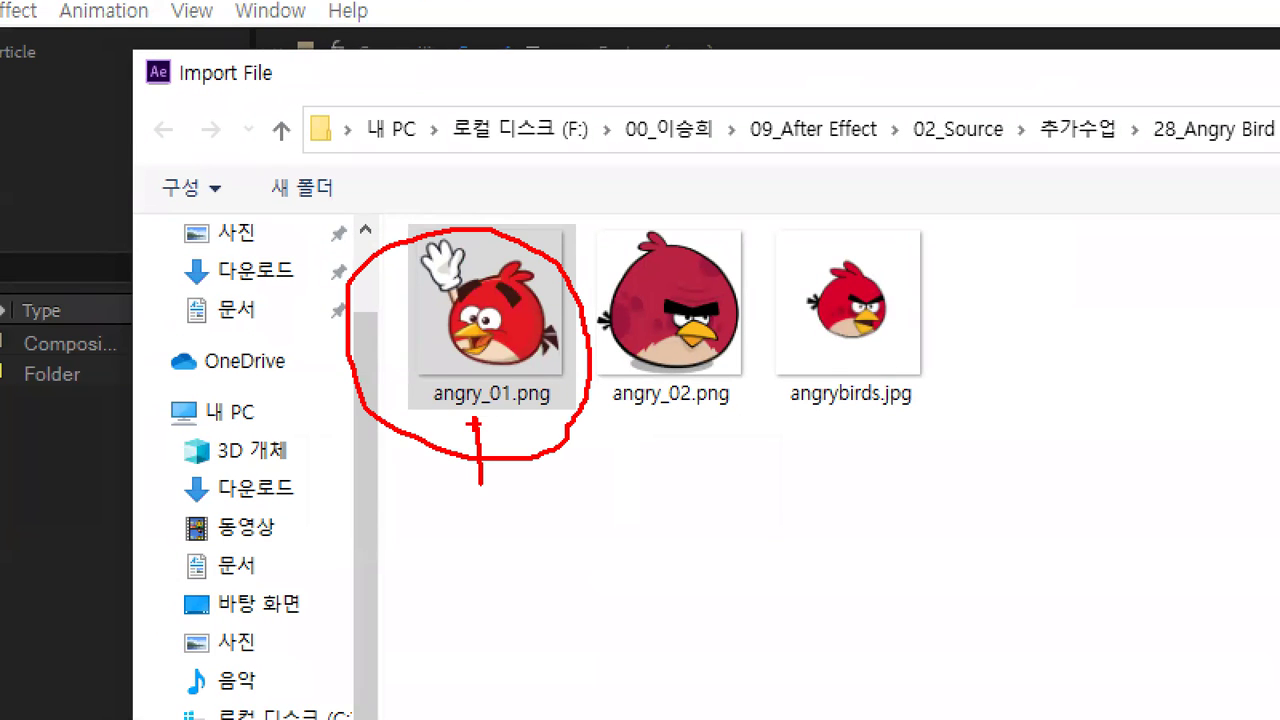
drag(476, 418, 530, 444)
drag(679, 420, 681, 480)
drag(651, 437, 687, 420)
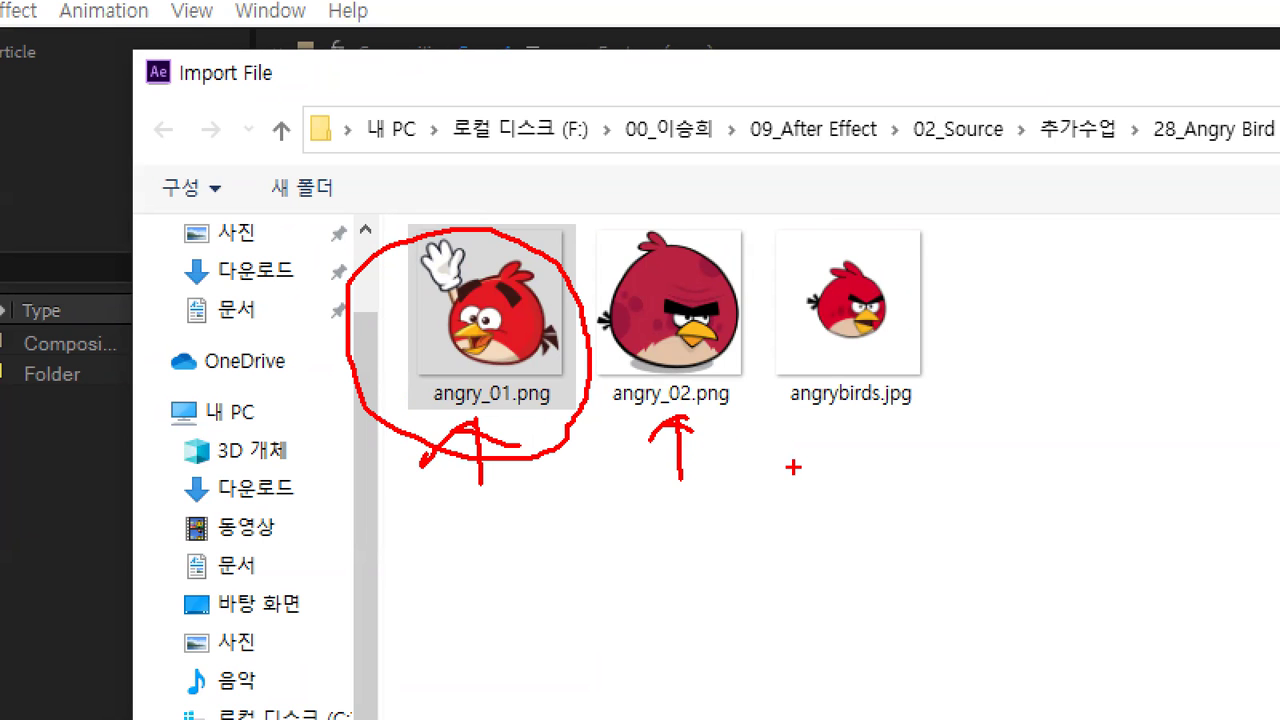
key(Escape)
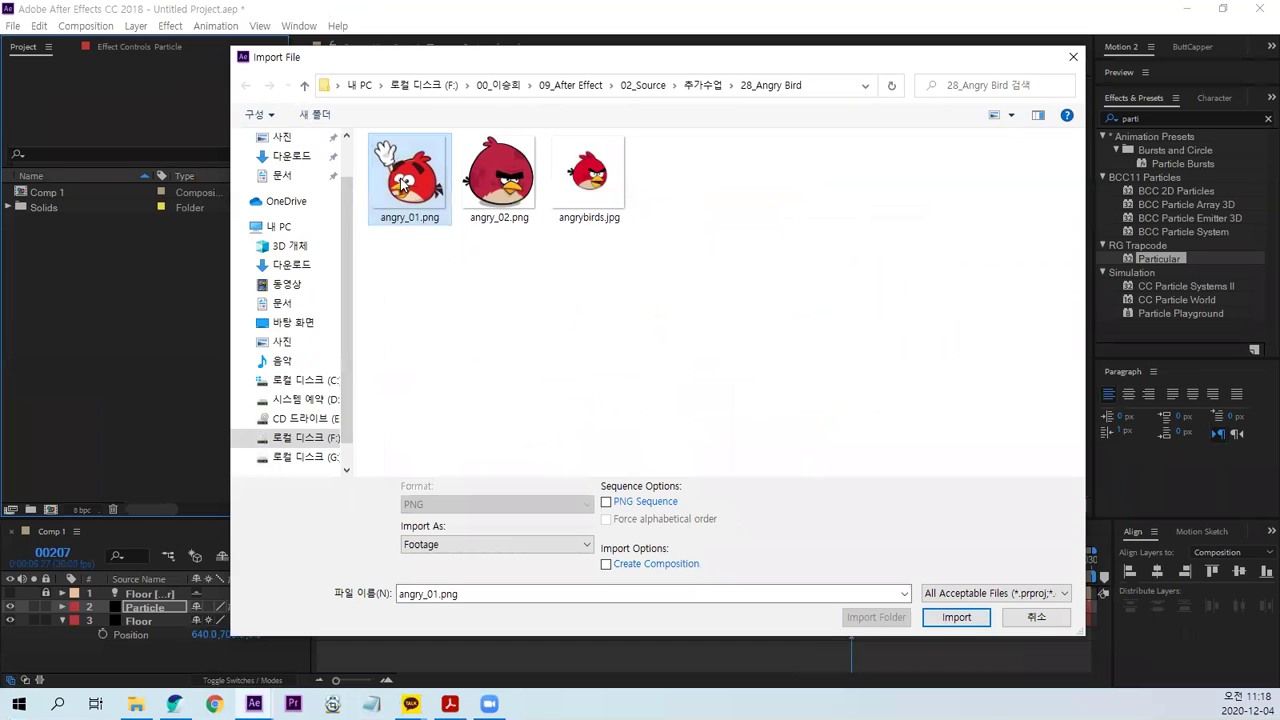
click(582, 168)
Import angrybirds.jpg, add it to Comp 1, and move its layer to the top of the stack.
click(966, 627)
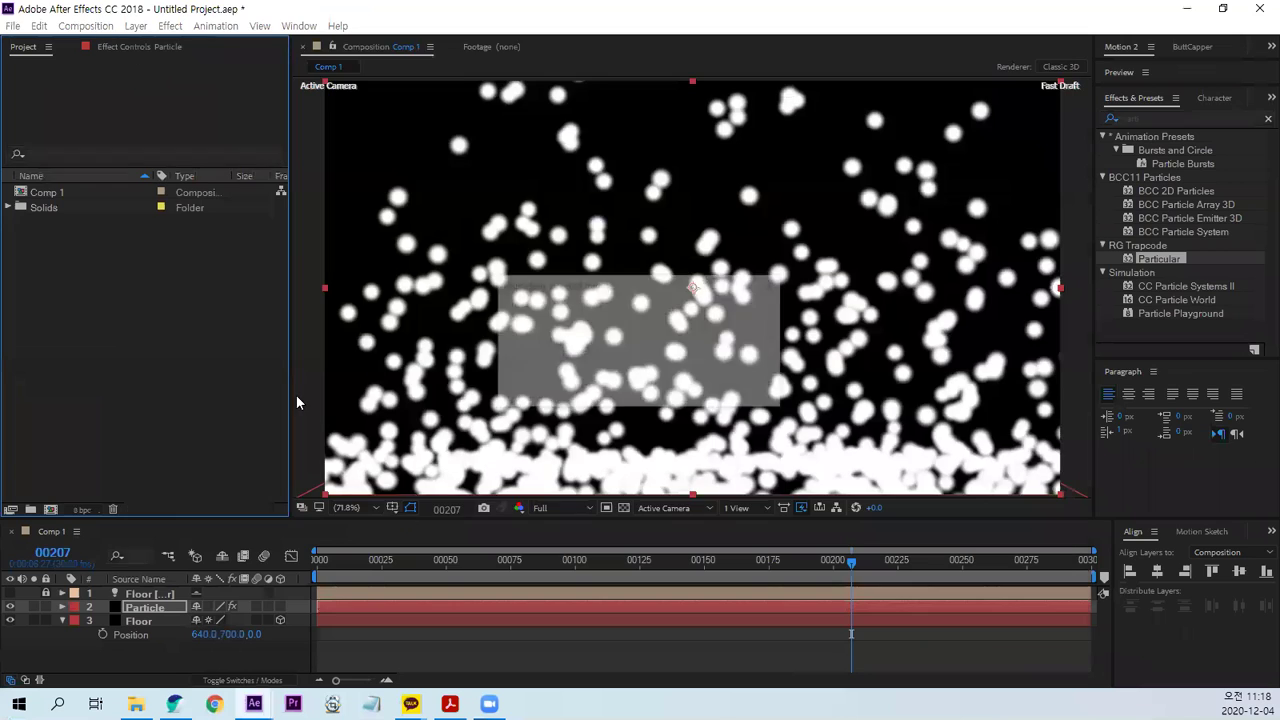
drag(83, 198, 163, 650)
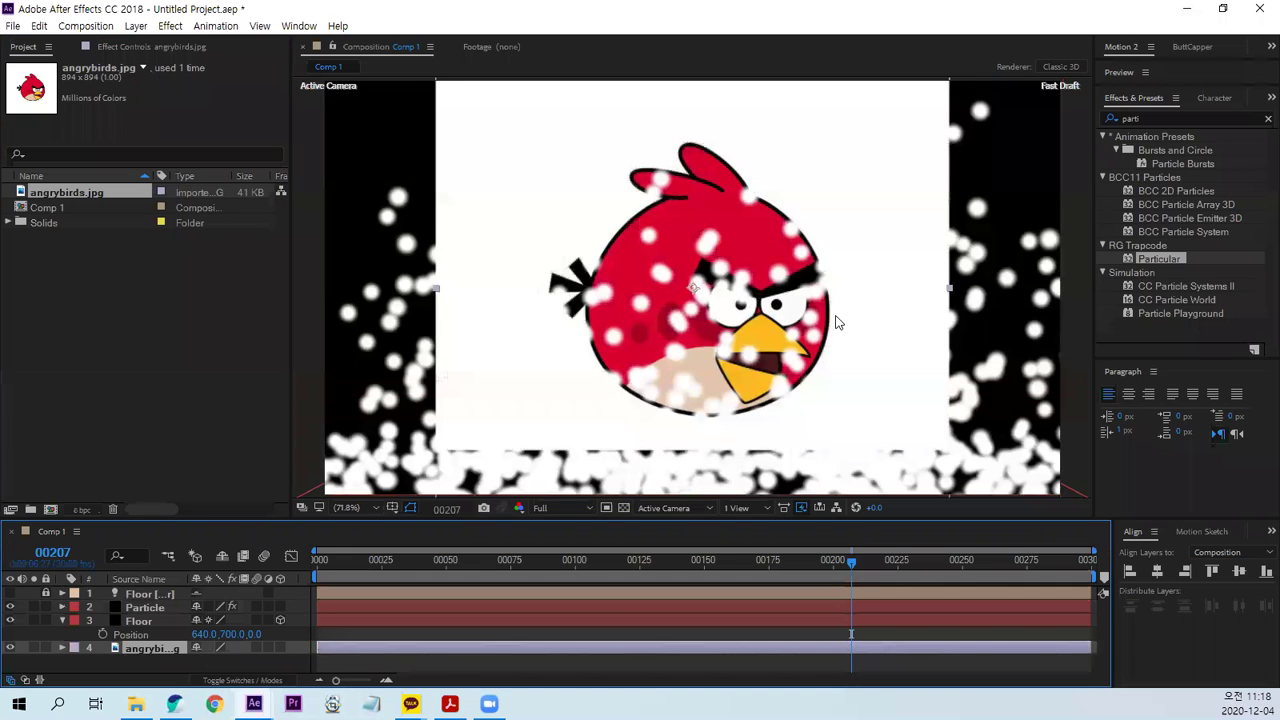
drag(160, 648, 160, 590)
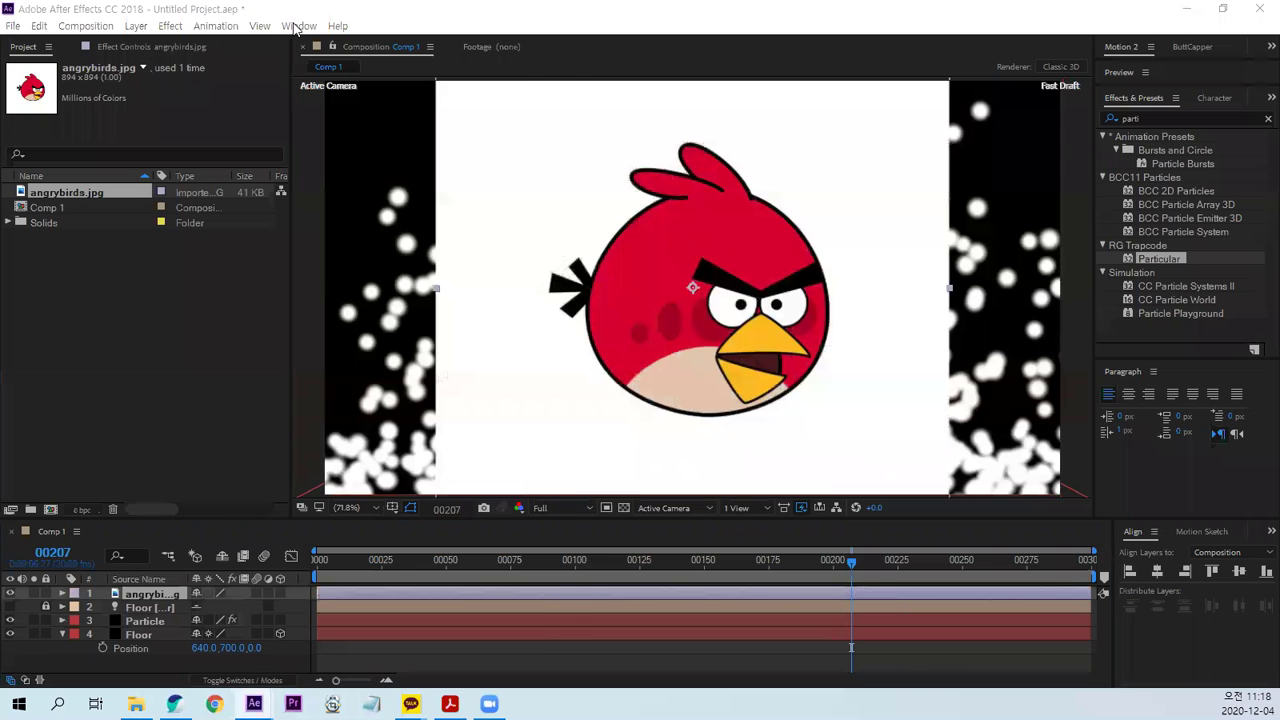
Show the Tools toolbar and, with the Pen tool, trace the bird from its head crest around the tail.
click(297, 26)
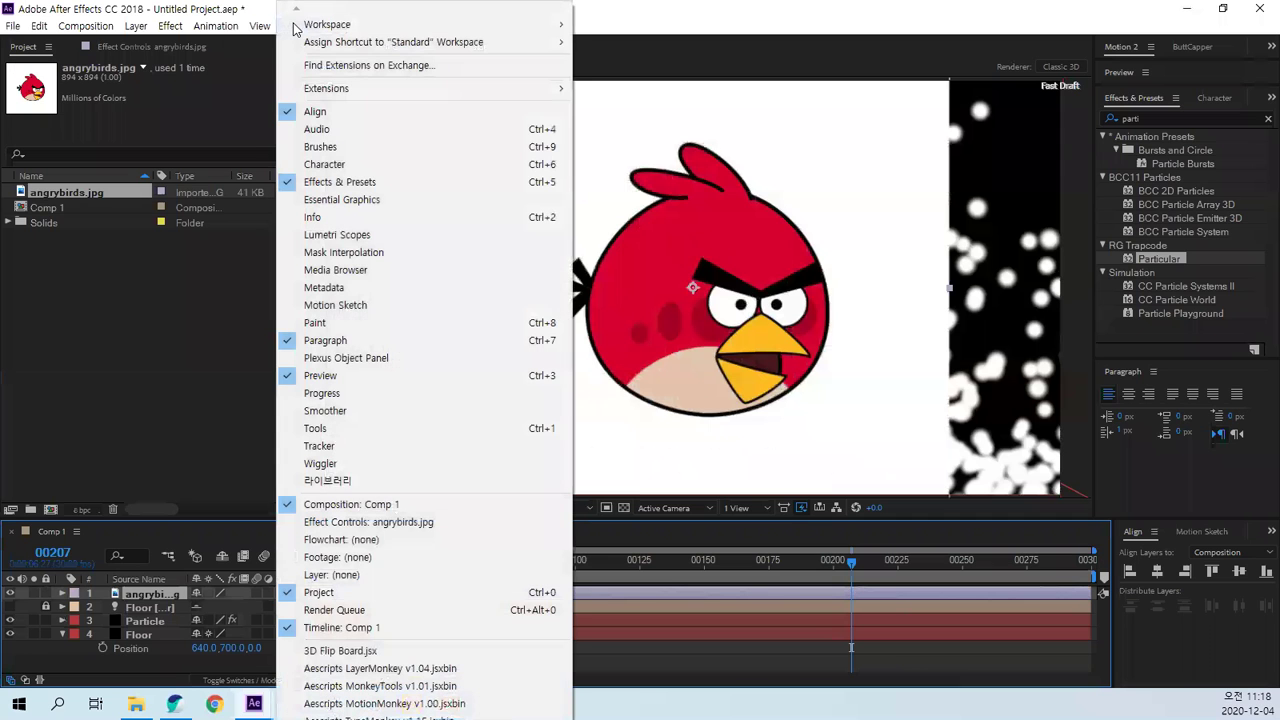
click(347, 429)
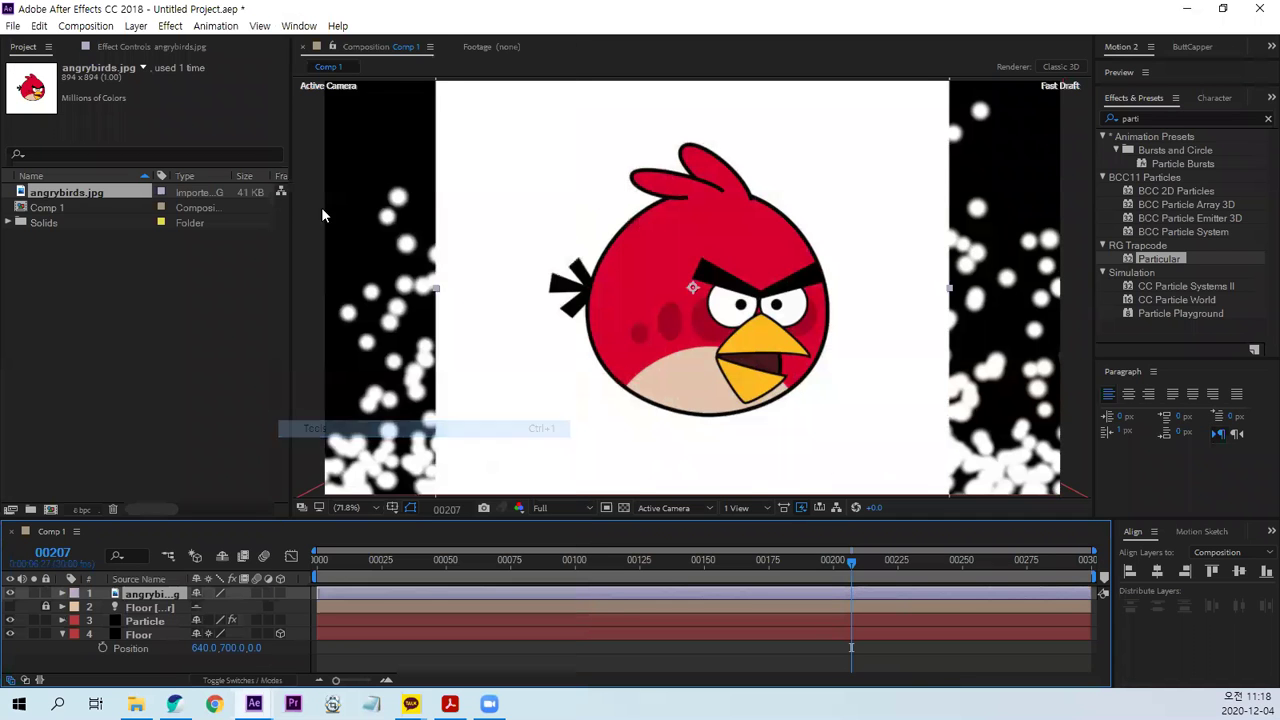
click(170, 45)
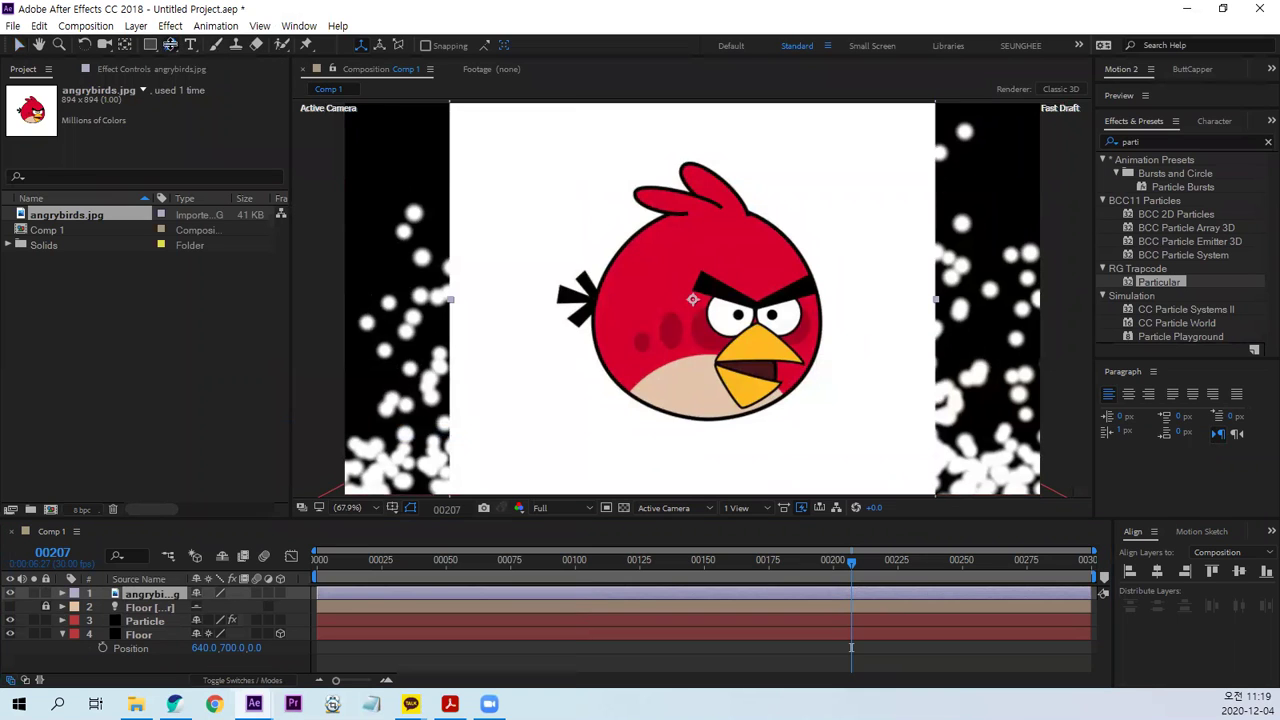
click(664, 214)
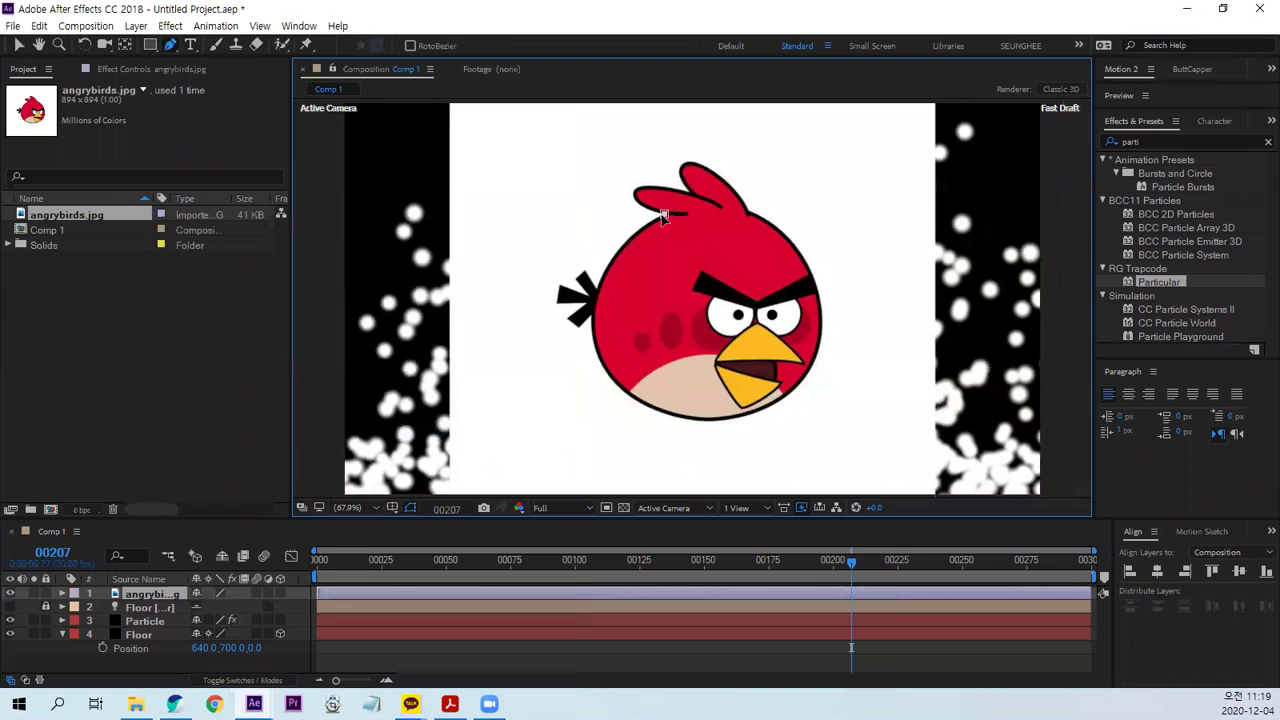
click(597, 290)
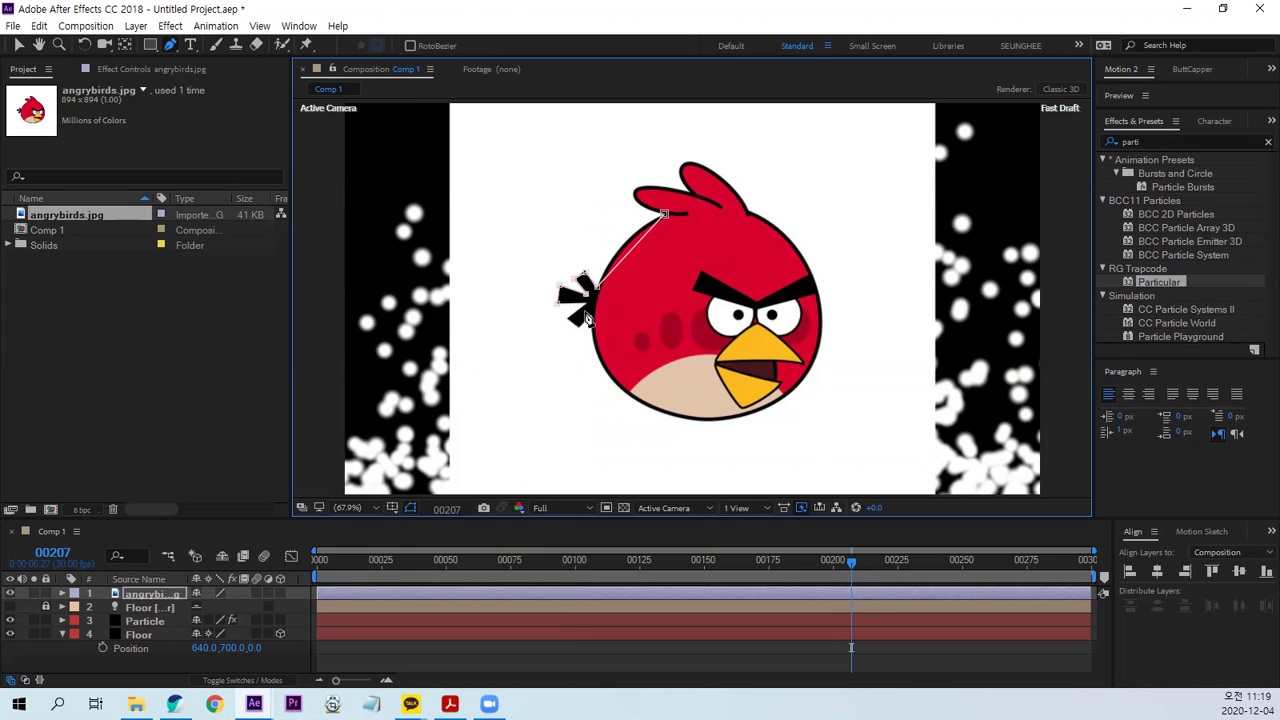
scroll(573, 329, up, 3)
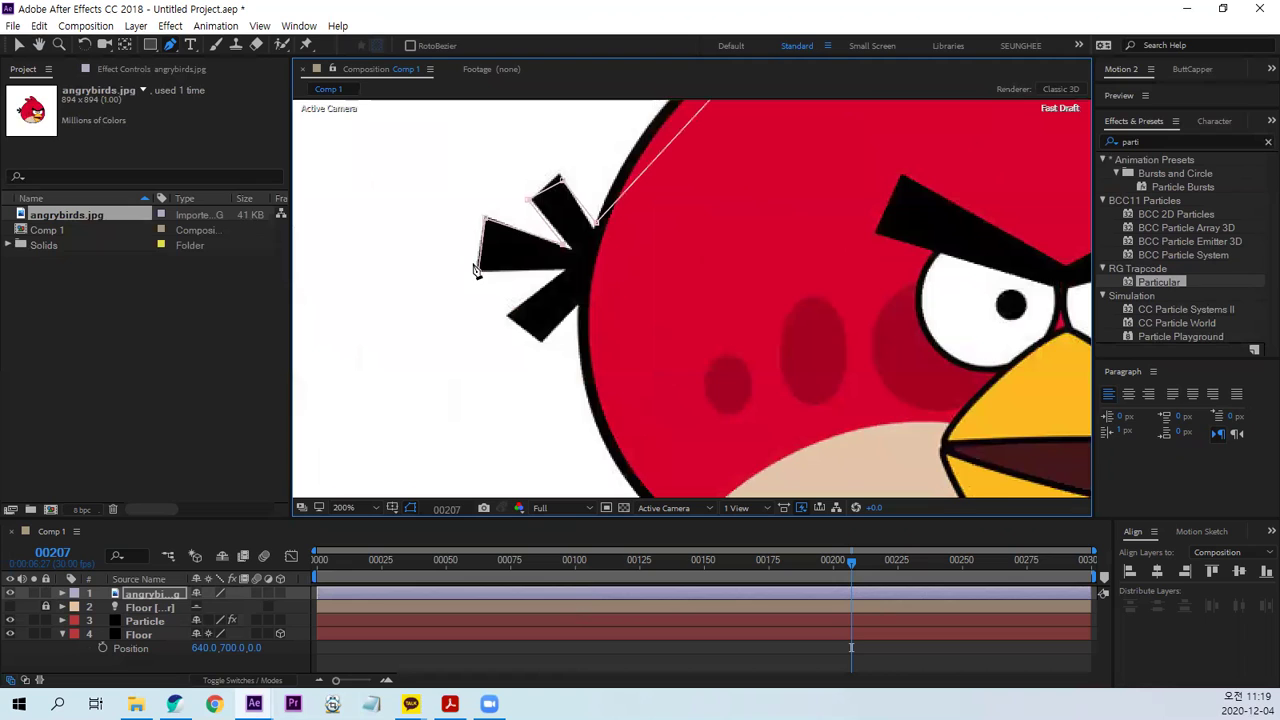
click(475, 270)
click(508, 317)
click(540, 341)
scroll(583, 263, down, 3)
scroll(560, 290, right, 3)
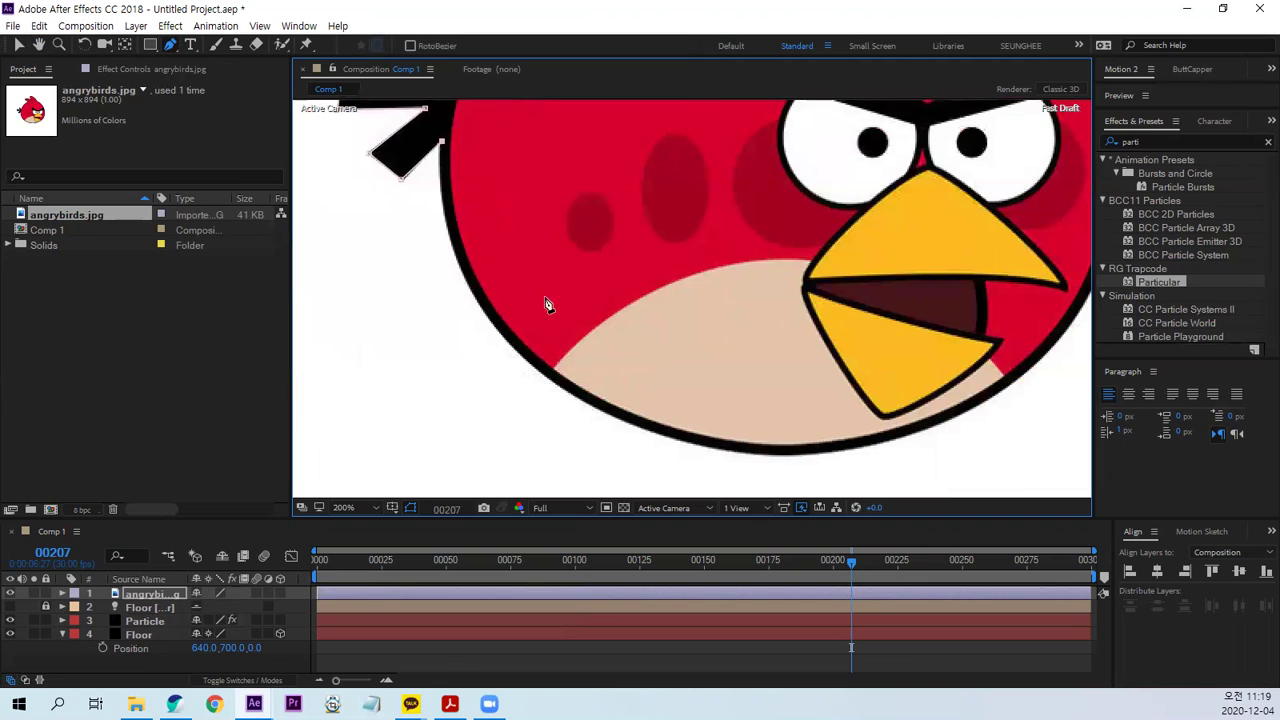
click(517, 354)
drag(530, 368, 615, 433)
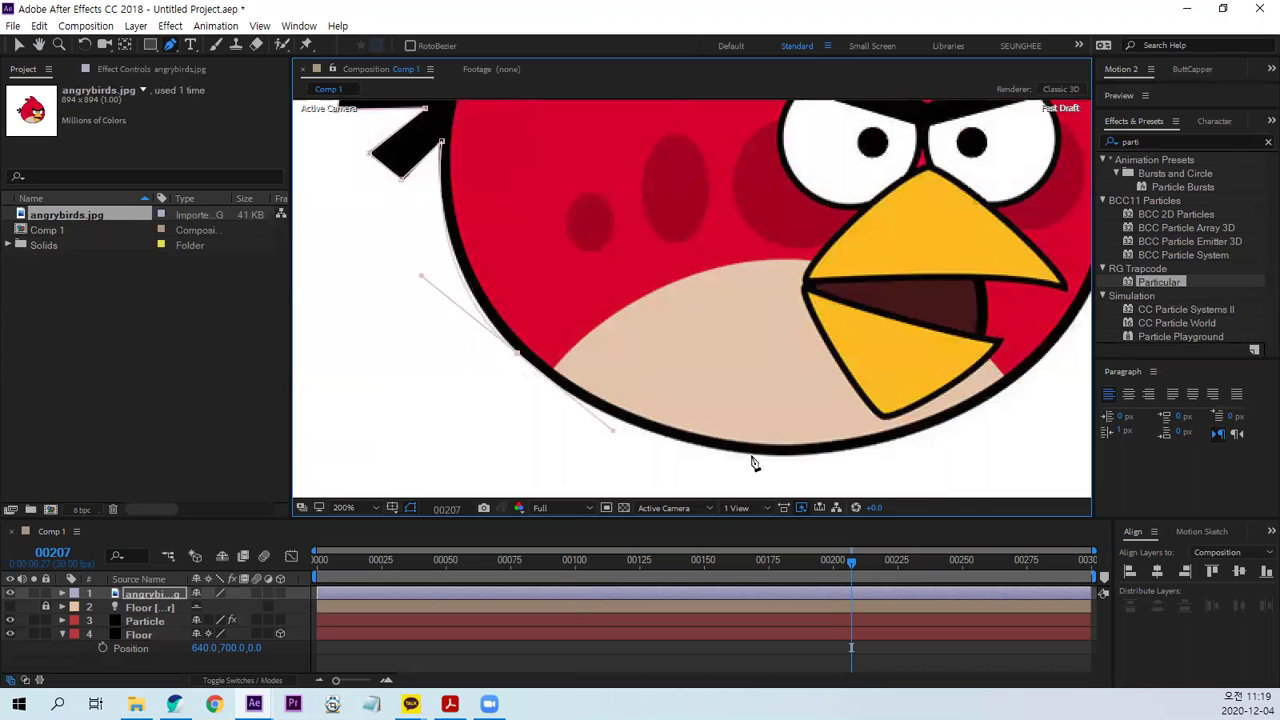
Continue the mask around the bird's right edge and top feathers, closing it at the first vertex.
scroll(580, 409, down, 1)
scroll(597, 378, down, 1)
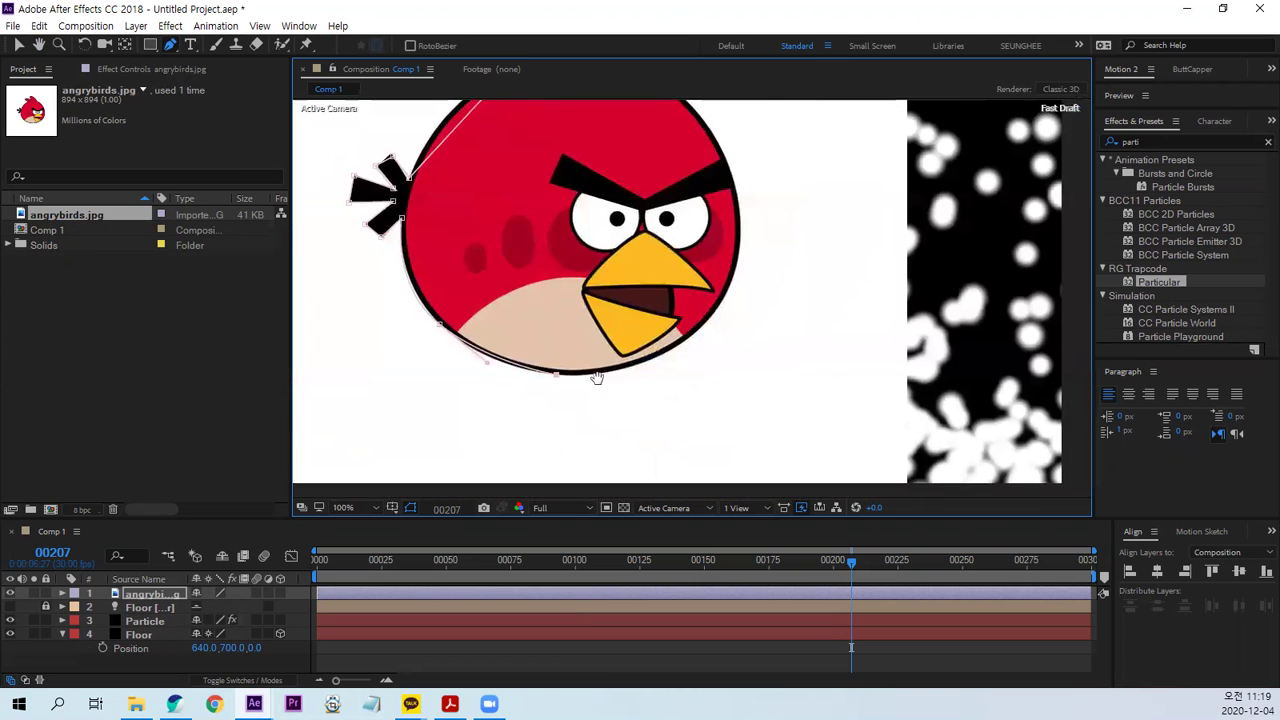
scroll(597, 378, up, 1)
drag(733, 292, 761, 155)
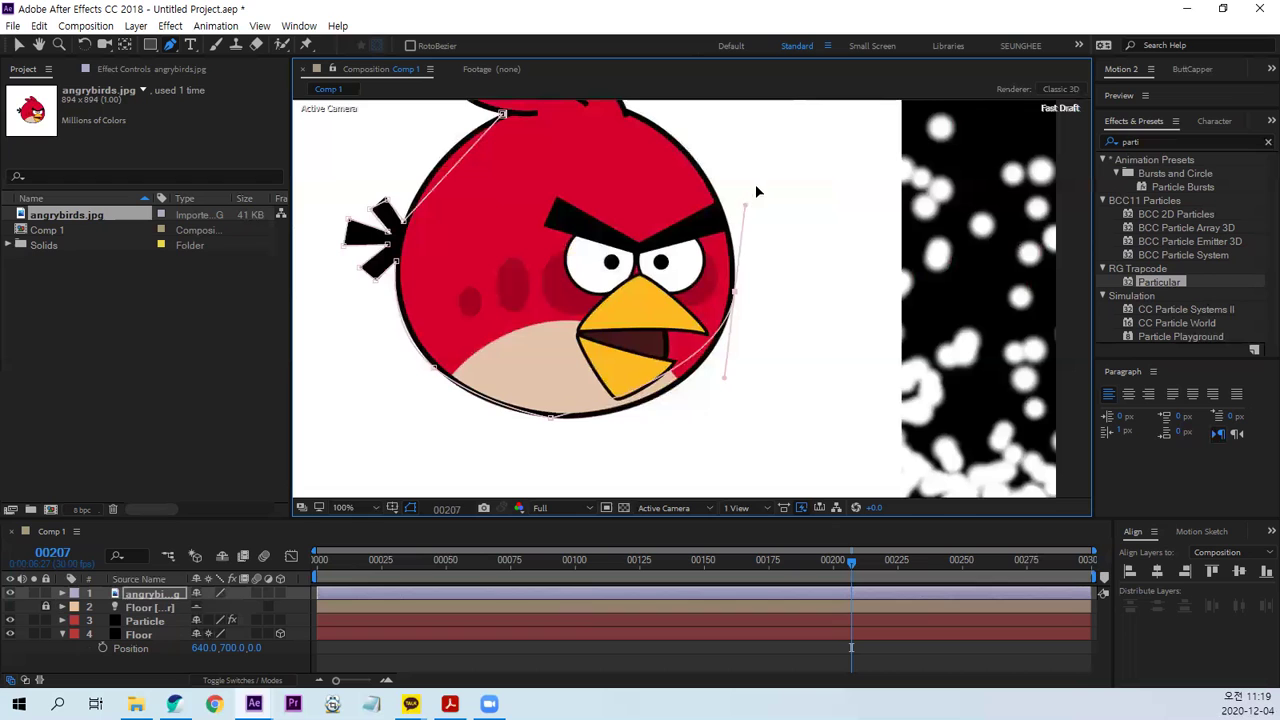
scroll(672, 258, up, 1)
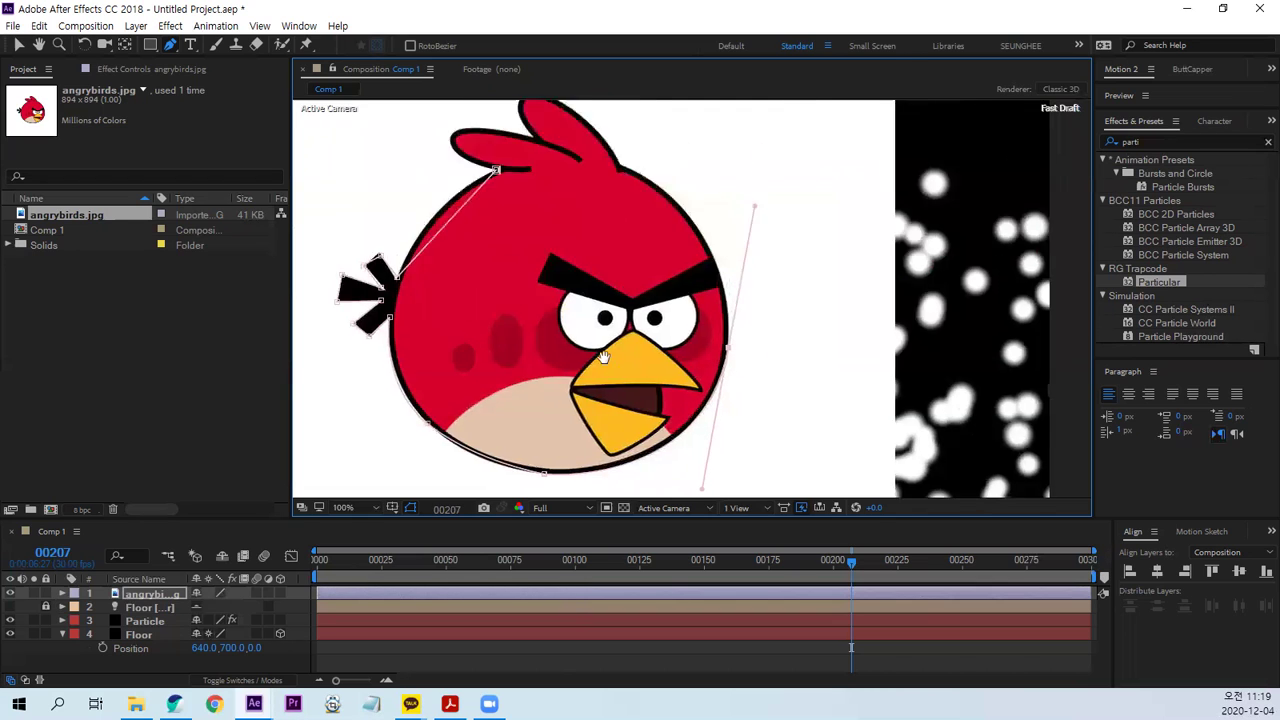
scroll(672, 258, up, 2)
click(664, 251)
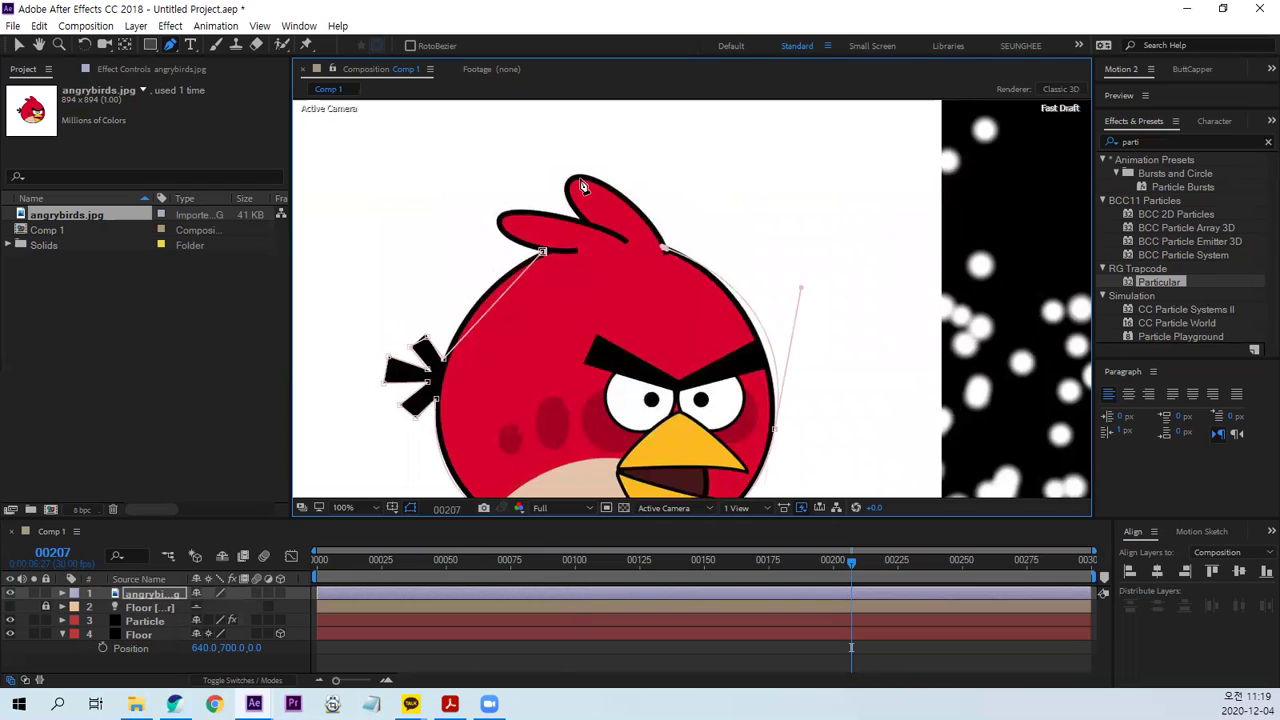
drag(577, 178, 511, 181)
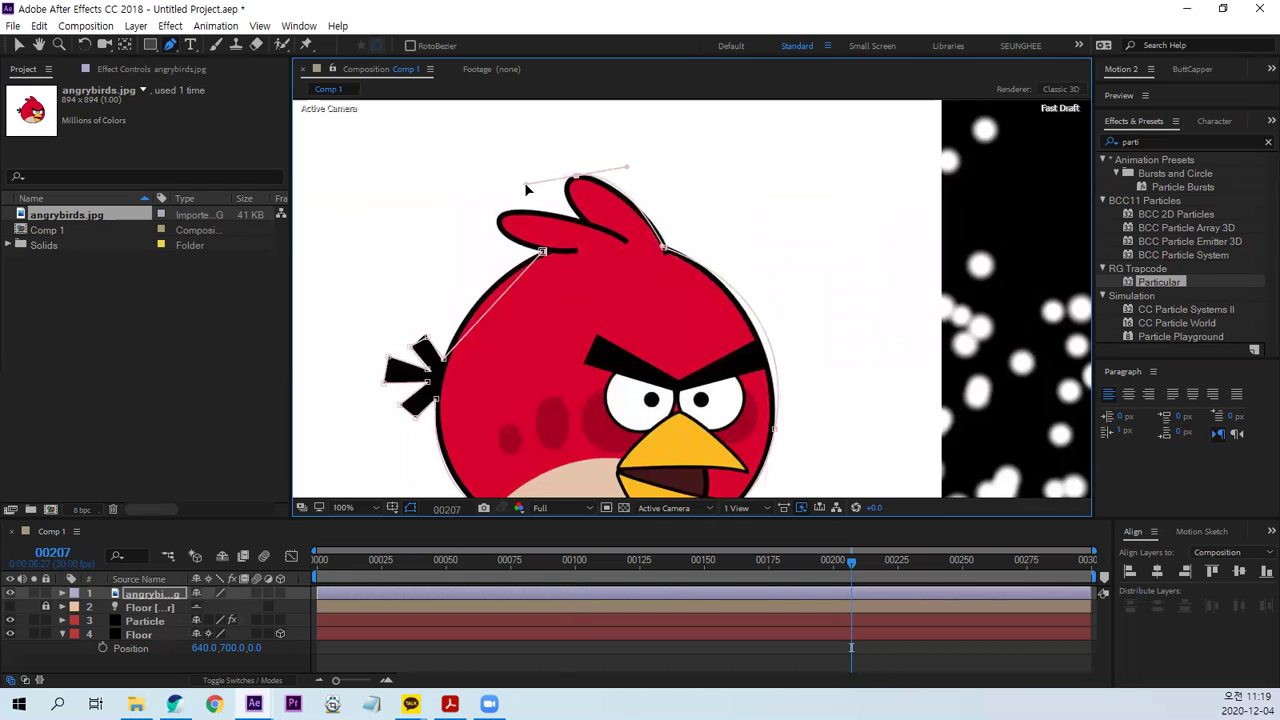
drag(511, 181, 492, 153)
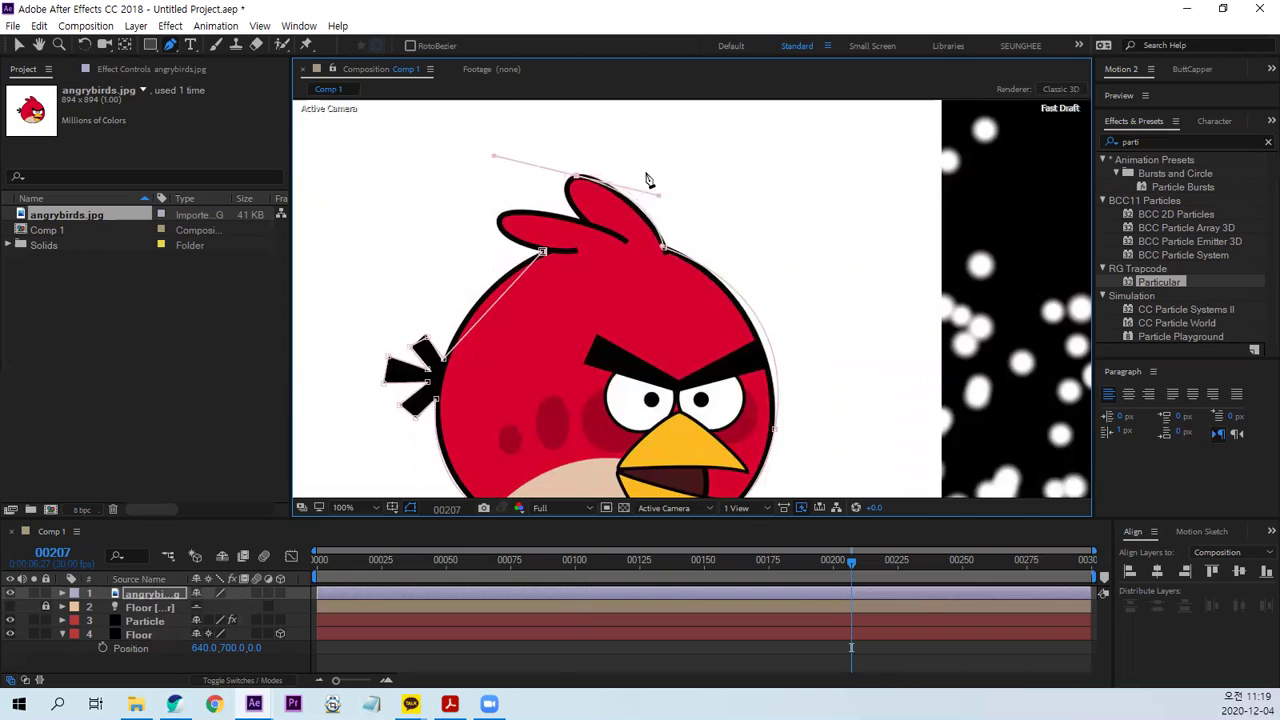
drag(561, 206, 632, 240)
scroll(632, 240, up, 1)
scroll(660, 242, up, 1)
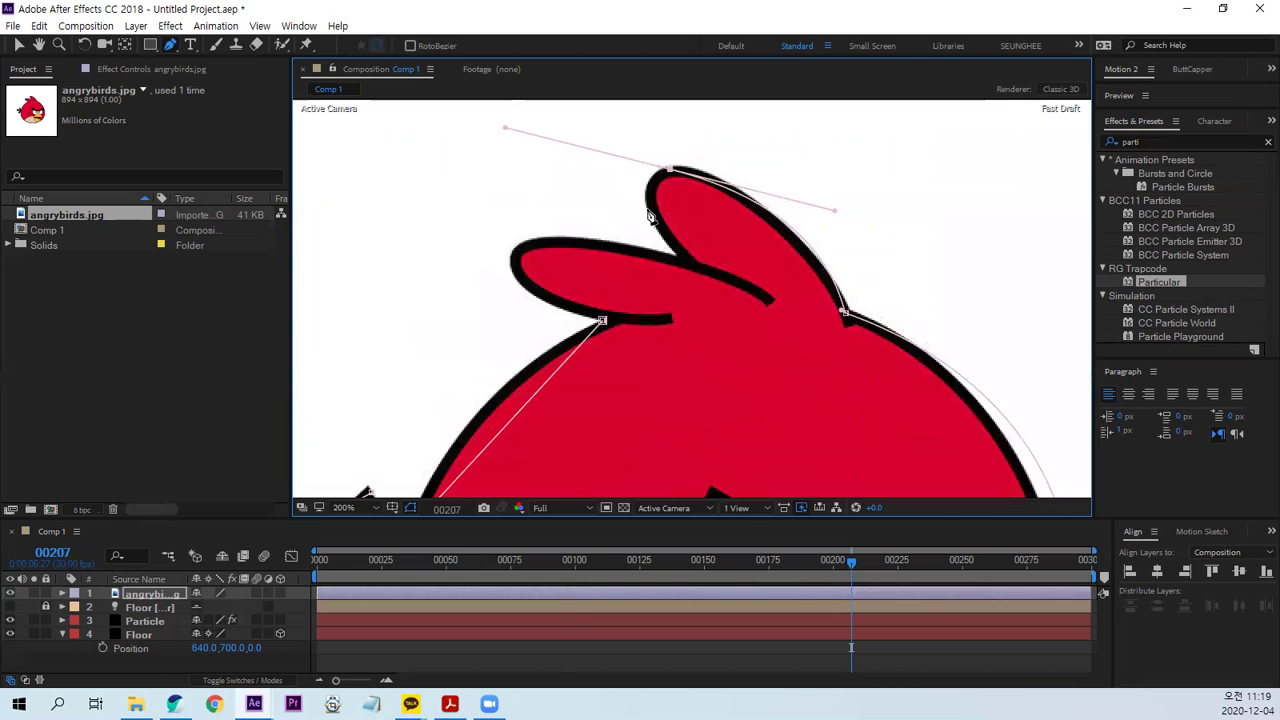
click(674, 254)
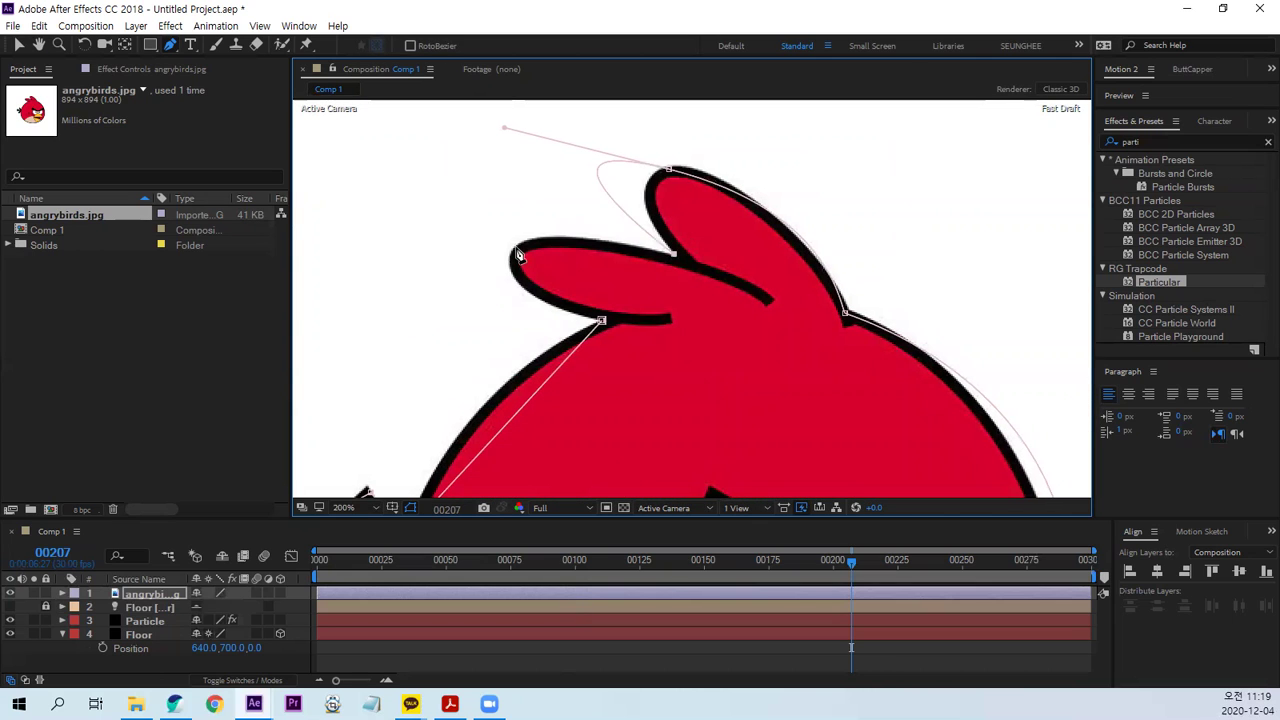
drag(516, 248, 490, 268)
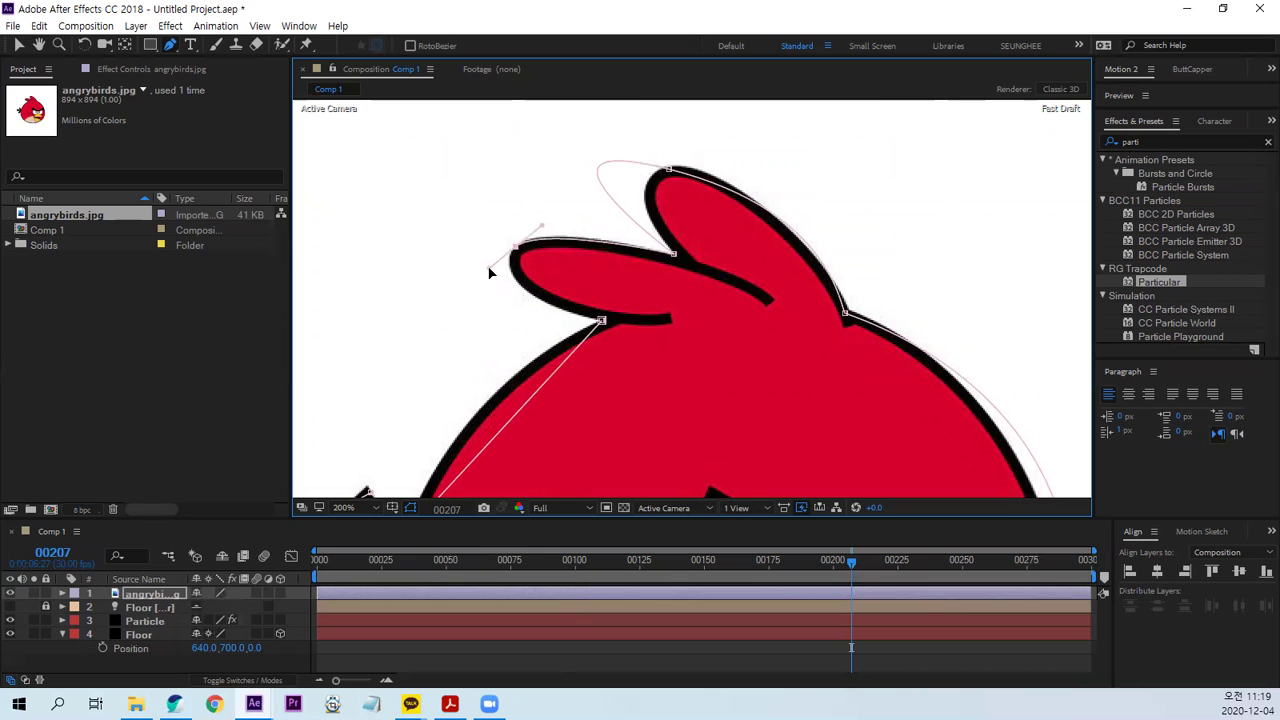
click(603, 325)
drag(640, 390, 720, 280)
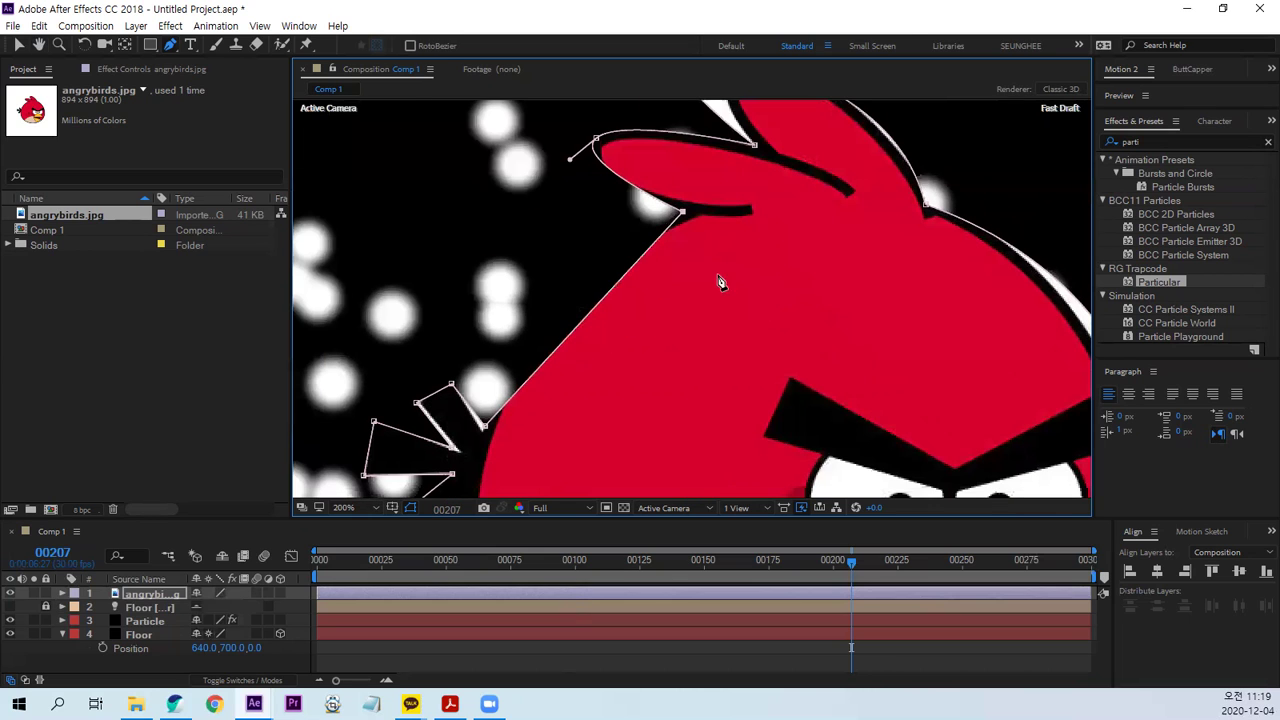
Change Mask 1's outline colour on the angrybirds.jpg layer to blue.
click(148, 597)
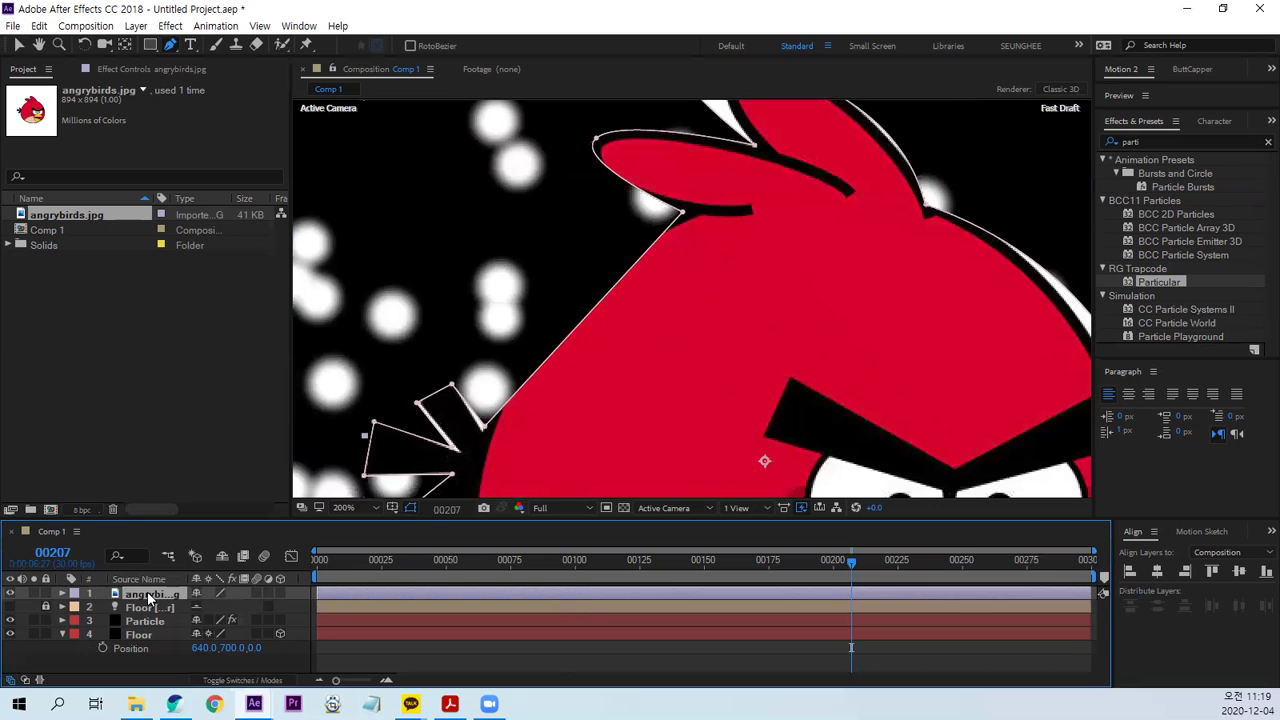
key(m)
click(103, 607)
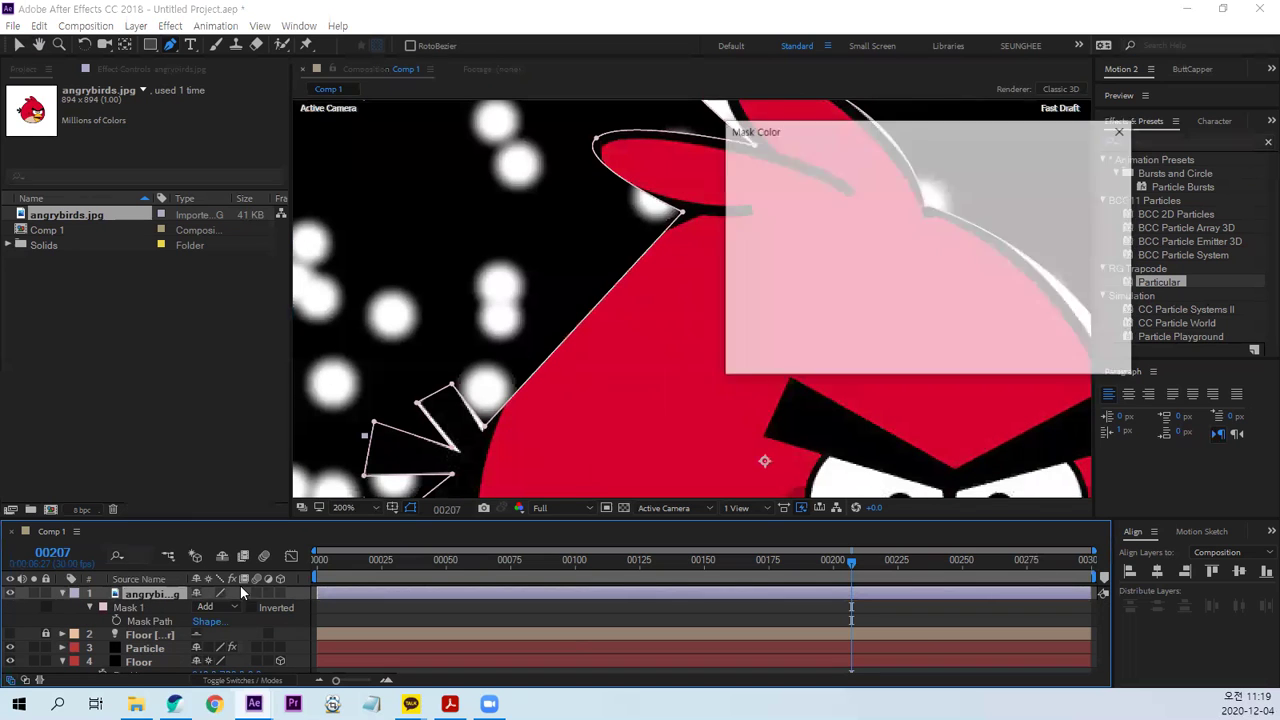
drag(938, 168, 962, 160)
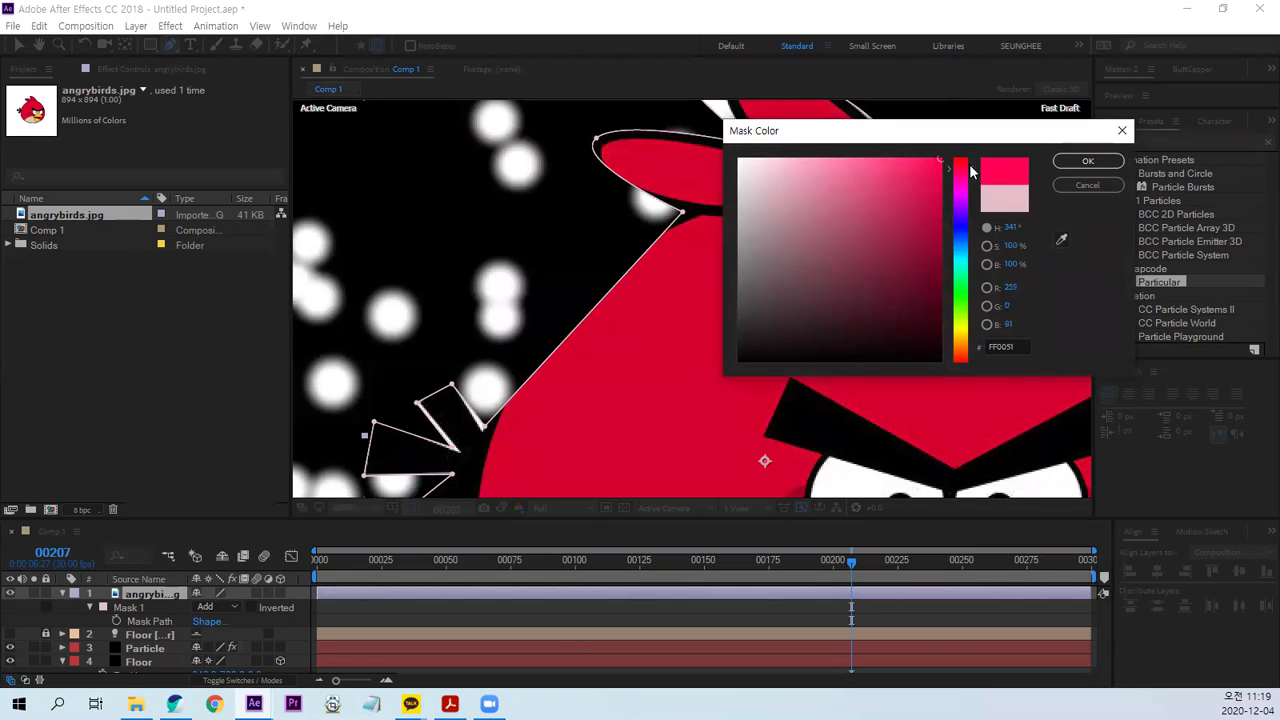
click(965, 230)
click(1088, 161)
Switch to the Selection tool, undoing an accidental mask-point drag near the tail.
mouse_move(744, 260)
mouse_down()
mouse_move(801, 205)
mouse_move(757, 261)
mouse_up()
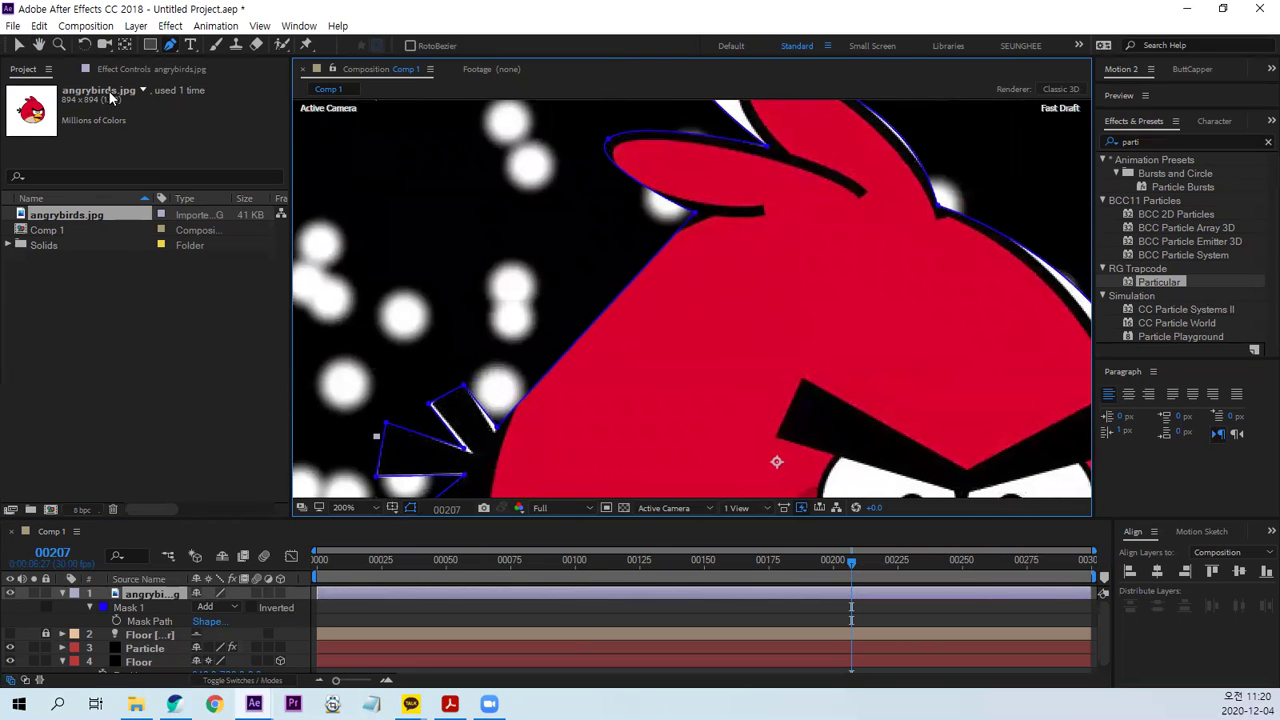
click(17, 46)
mouse_move(697, 216)
mouse_down()
mouse_move(512, 413)
mouse_move(698, 361)
mouse_up()
key(ctrl+z)
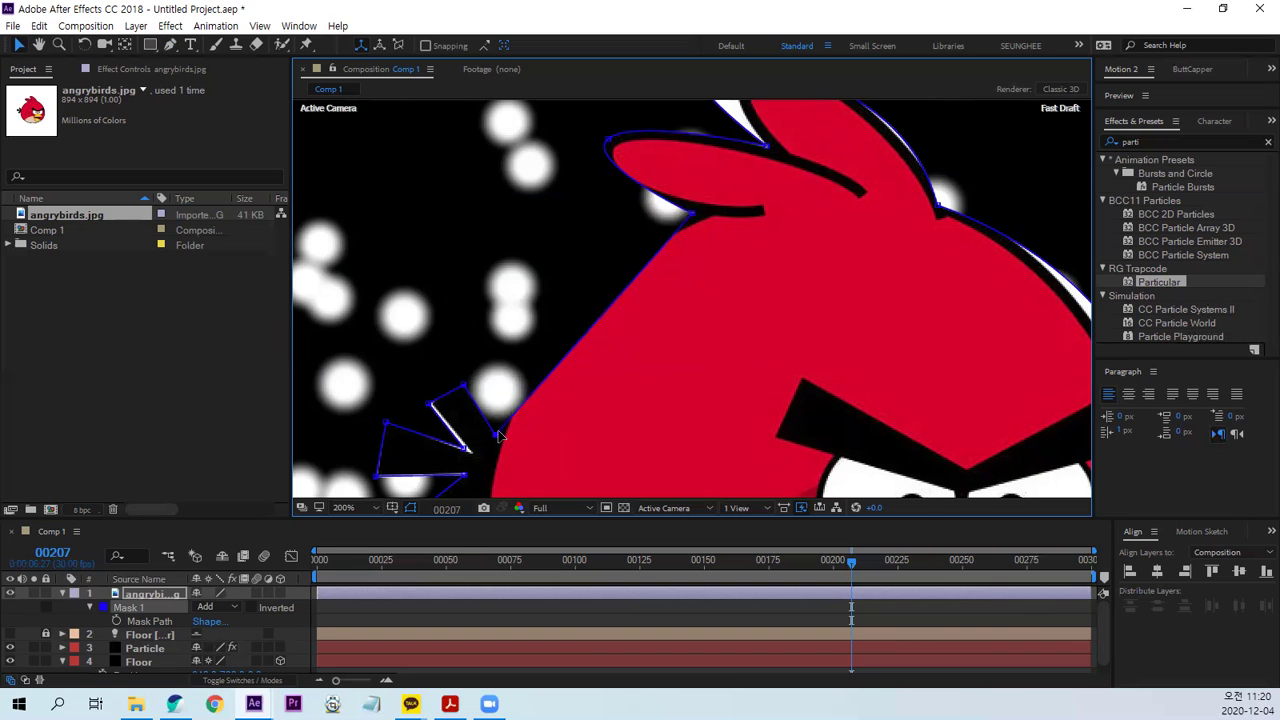
Use the Convert Vertex tool to make the mask point beside the tail smooth.
drag(608, 420, 651, 351)
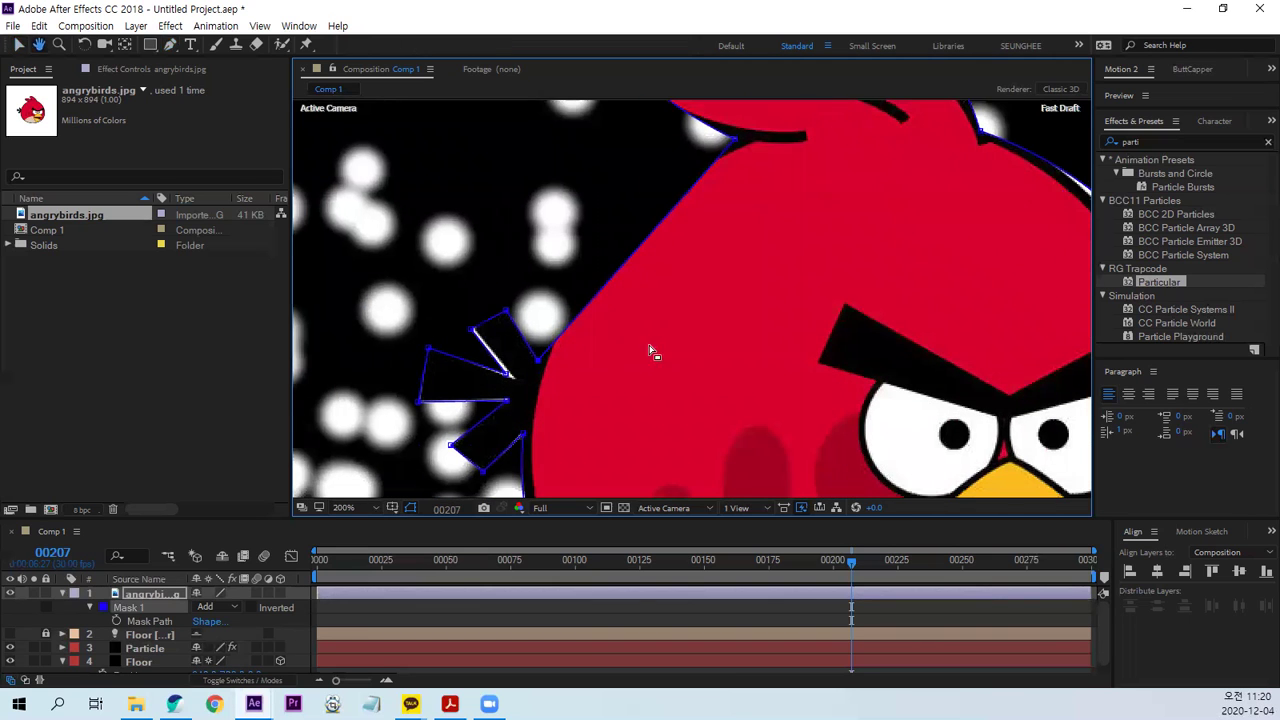
mouse_move(170, 45)
mouse_down()
mouse_move(241, 93)
mouse_move(278, 95)
mouse_up()
click(545, 375)
drag(545, 375, 510, 468)
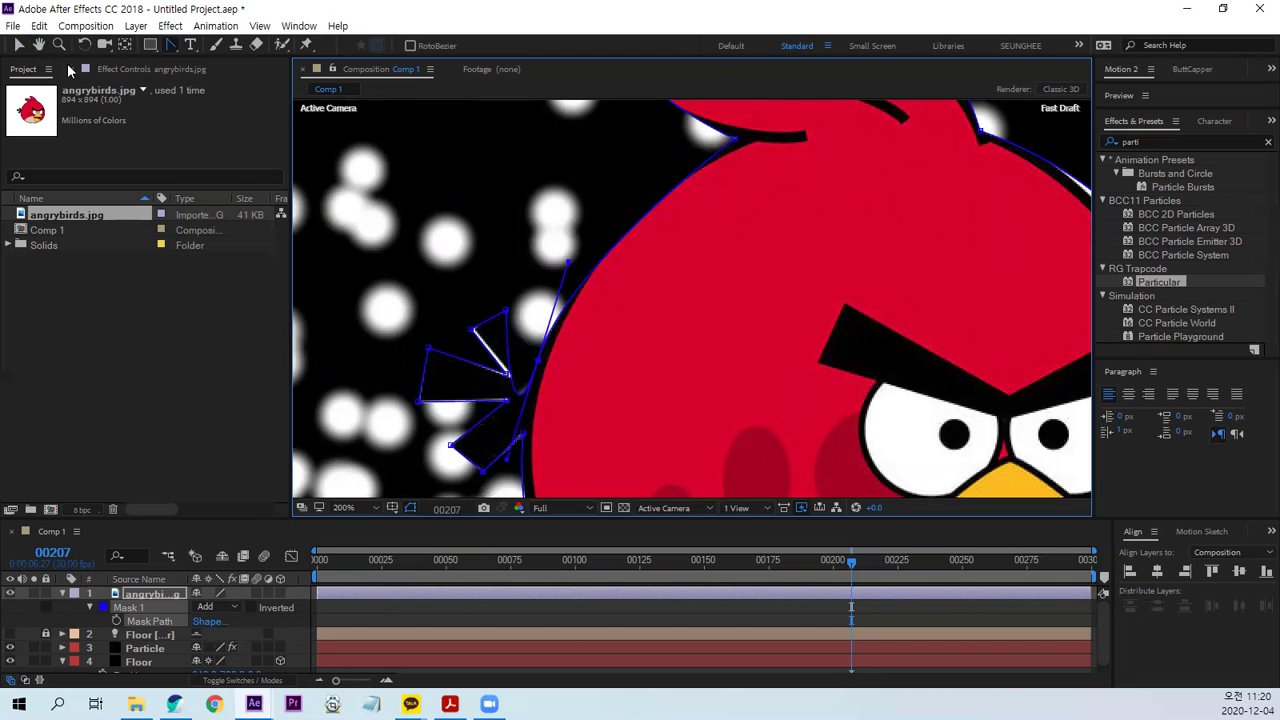
click(19, 47)
drag(603, 423, 654, 317)
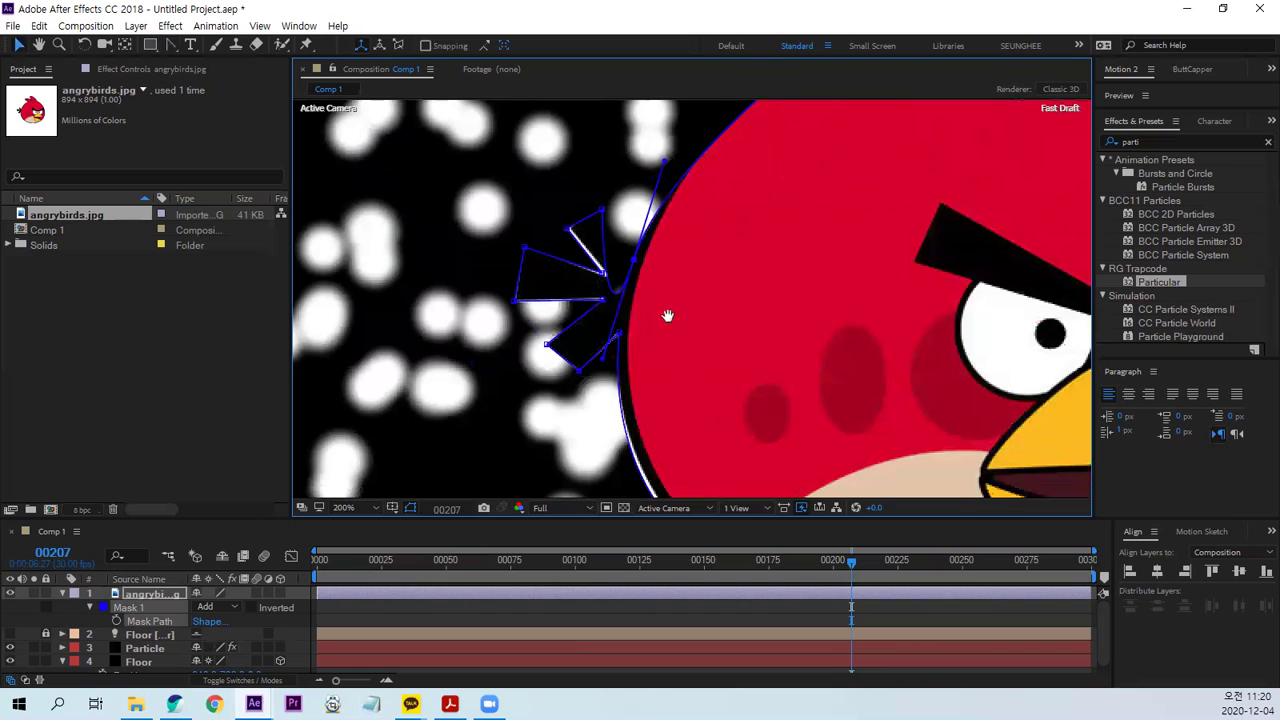
Solo the bird with the transparency grid on and fit the mask along its upper edge and body.
click(33, 594)
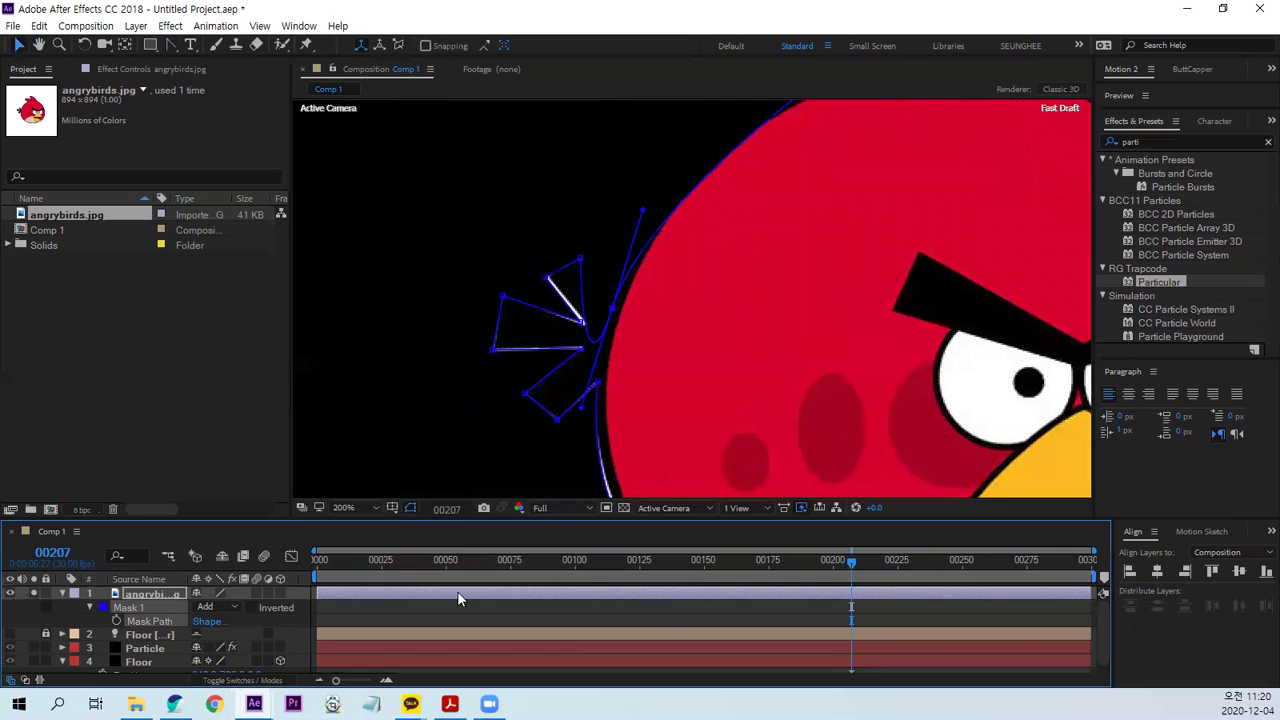
click(622, 508)
scroll(740, 350, down, 2)
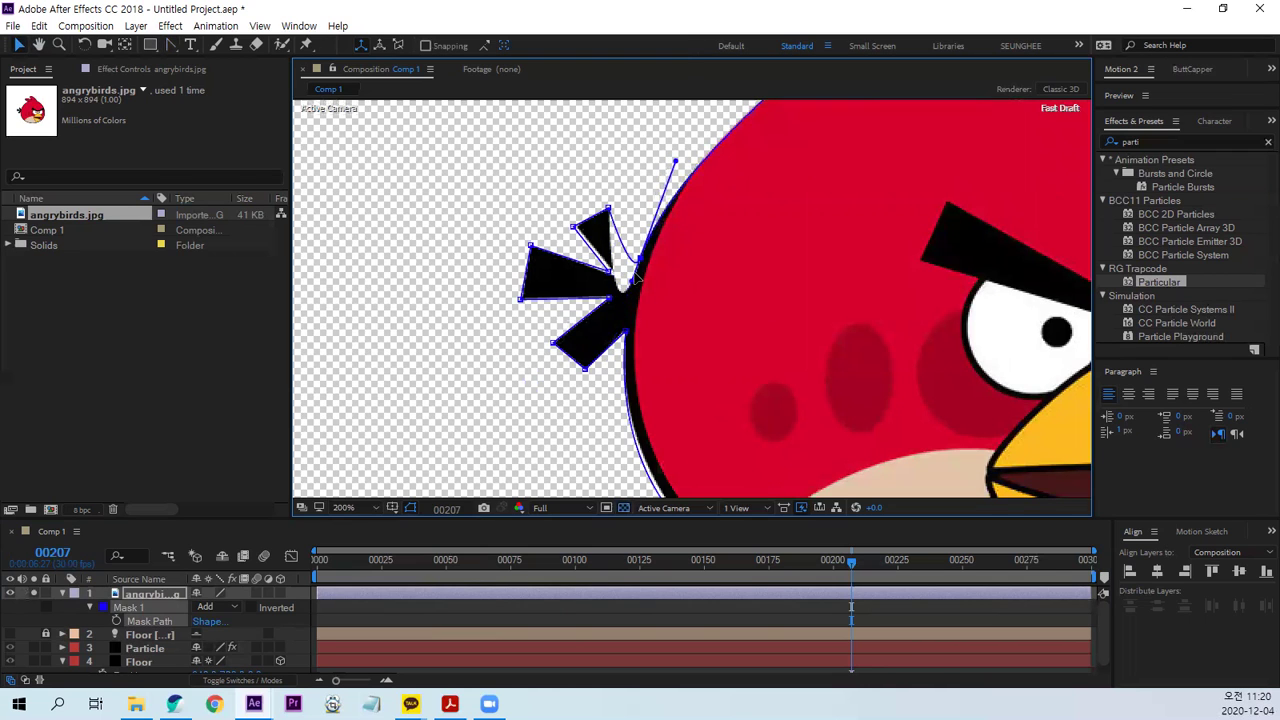
mouse_move(630, 288)
mouse_down()
mouse_move(648, 262)
mouse_move(768, 272)
mouse_up()
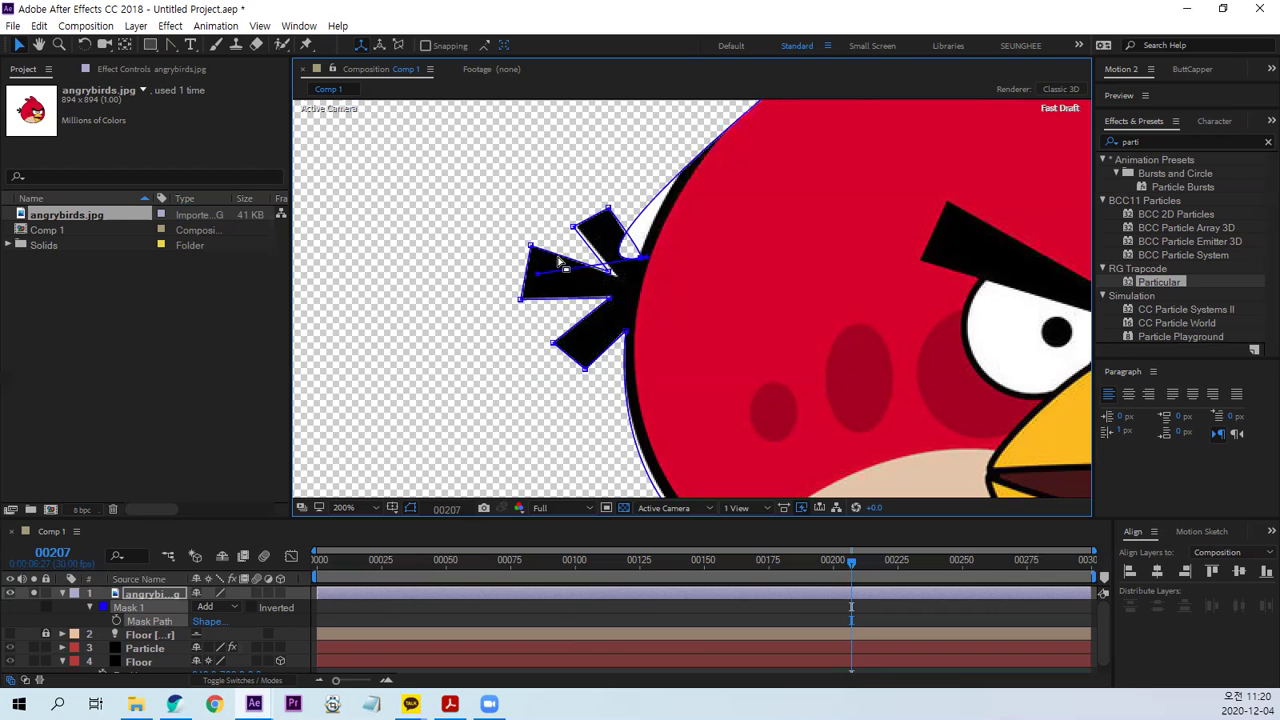
drag(538, 279, 622, 240)
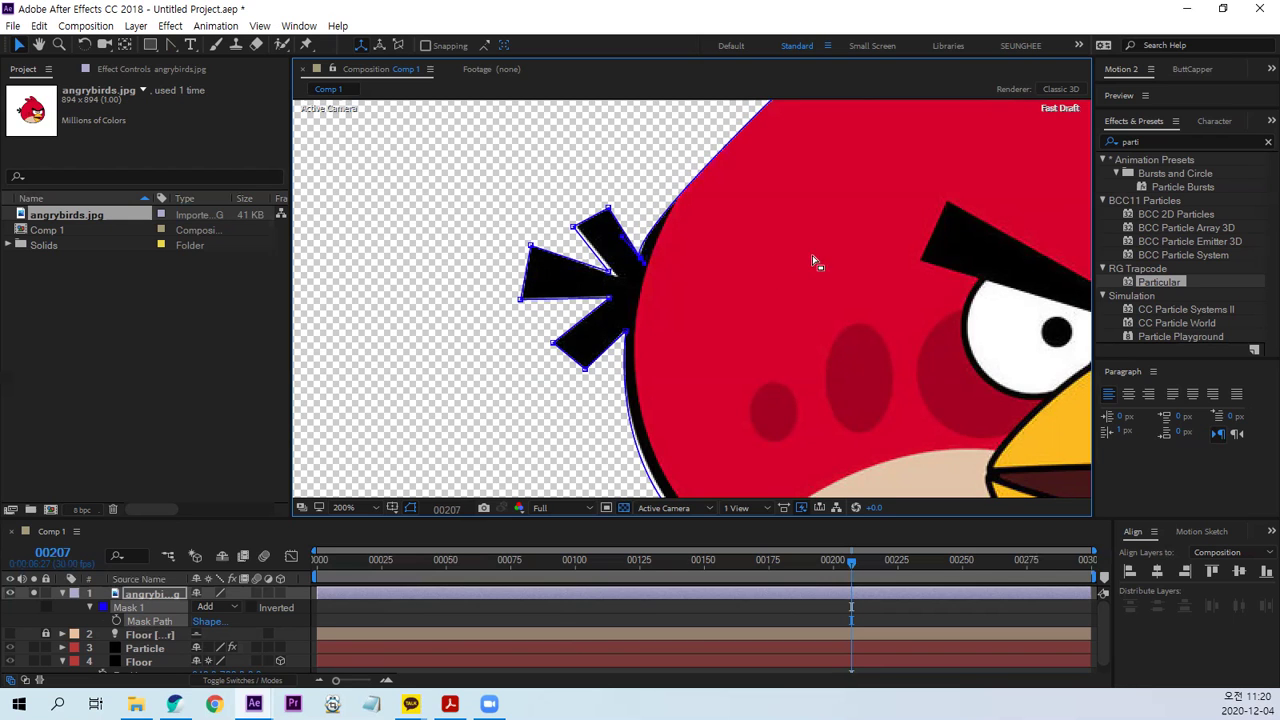
drag(815, 262, 663, 351)
drag(549, 420, 620, 345)
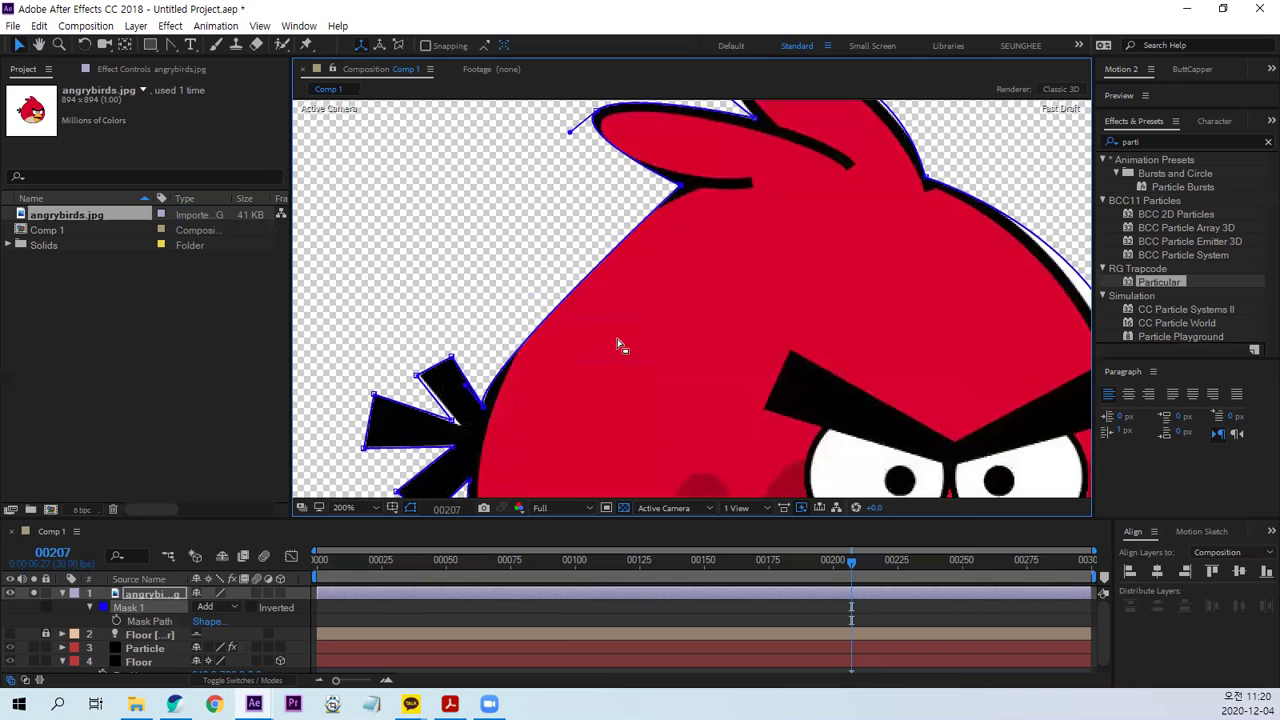
key(ctrl+z)
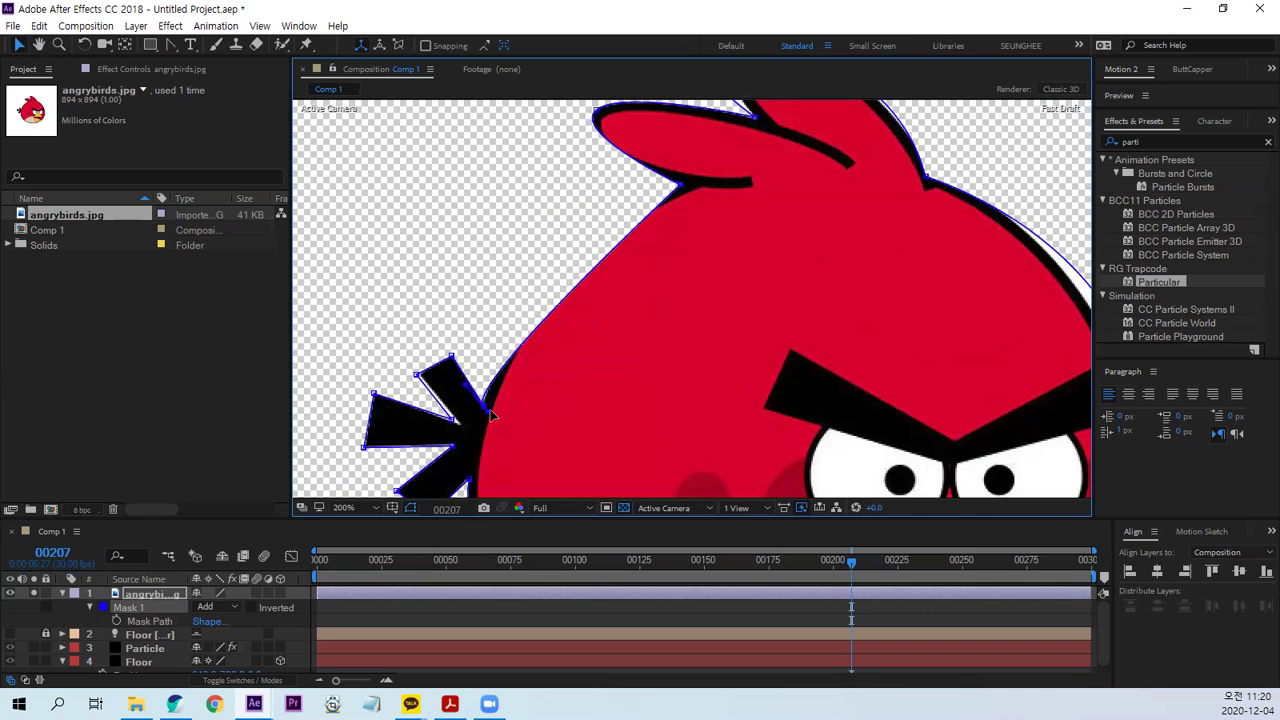
drag(490, 415, 465, 375)
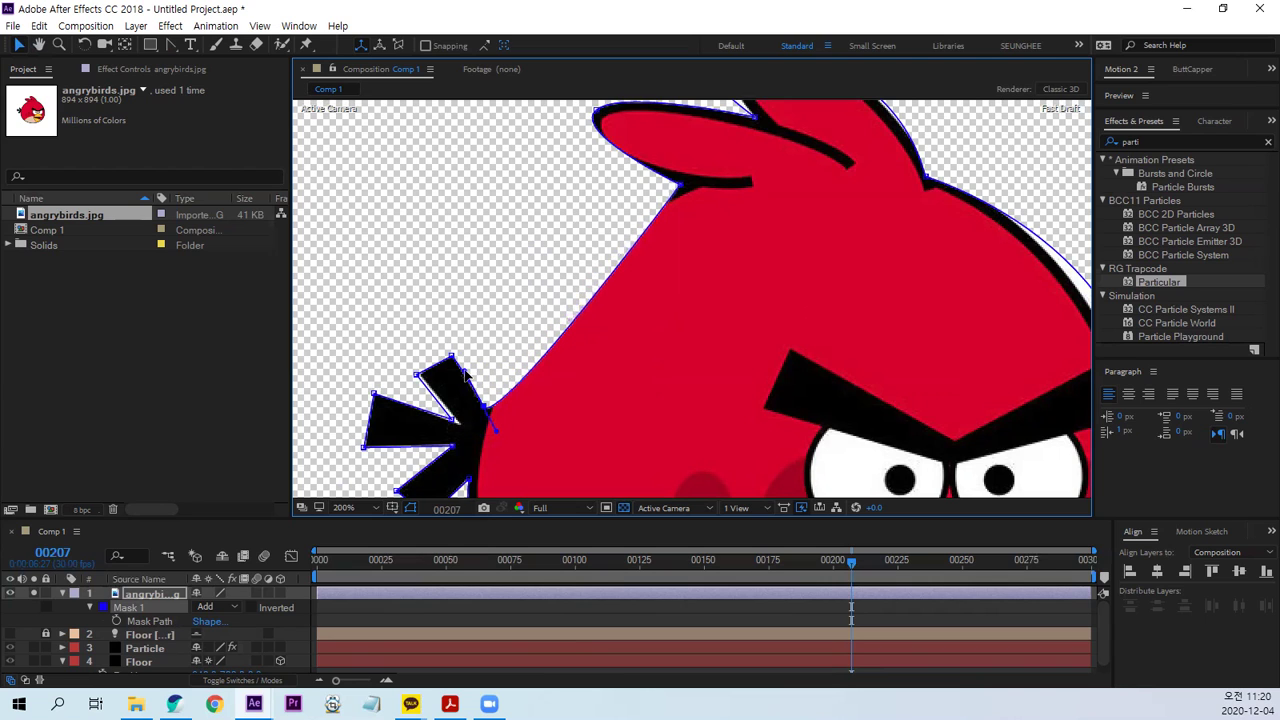
drag(494, 428, 524, 281)
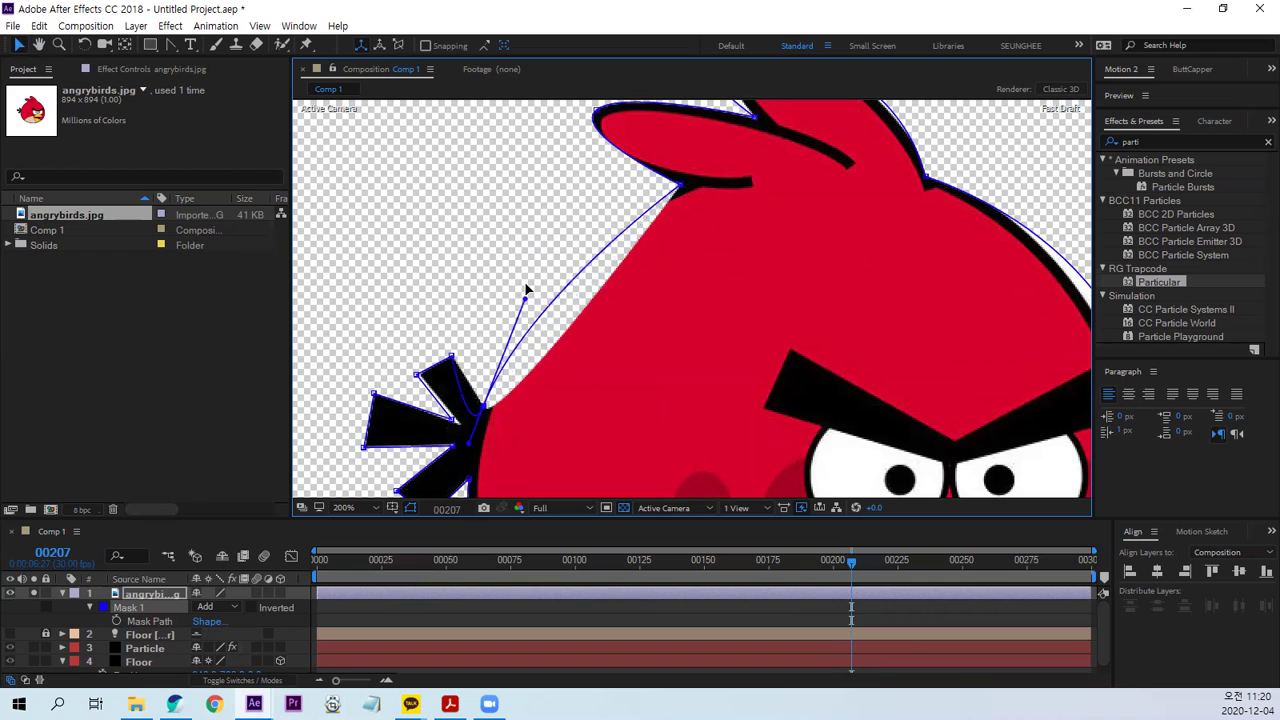
drag(473, 452, 521, 257)
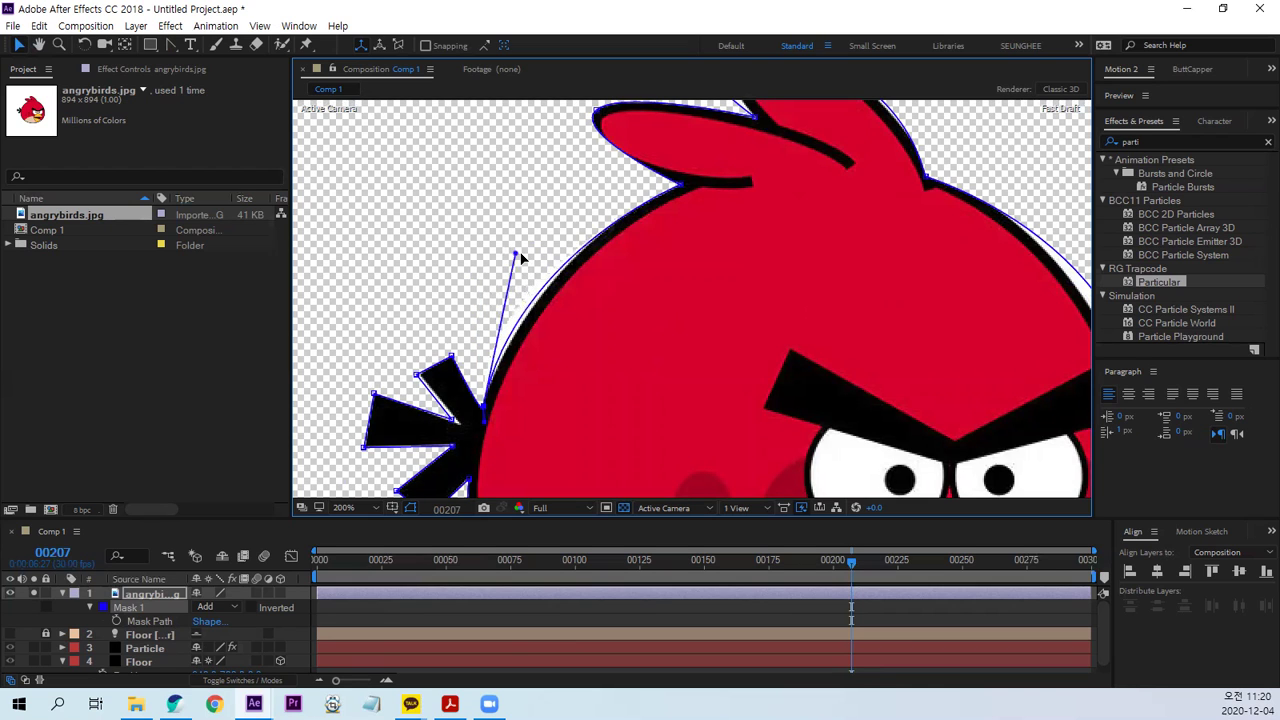
Bend the mask curves along the bird's lower-left edge and bottom point.
drag(437, 435, 505, 328)
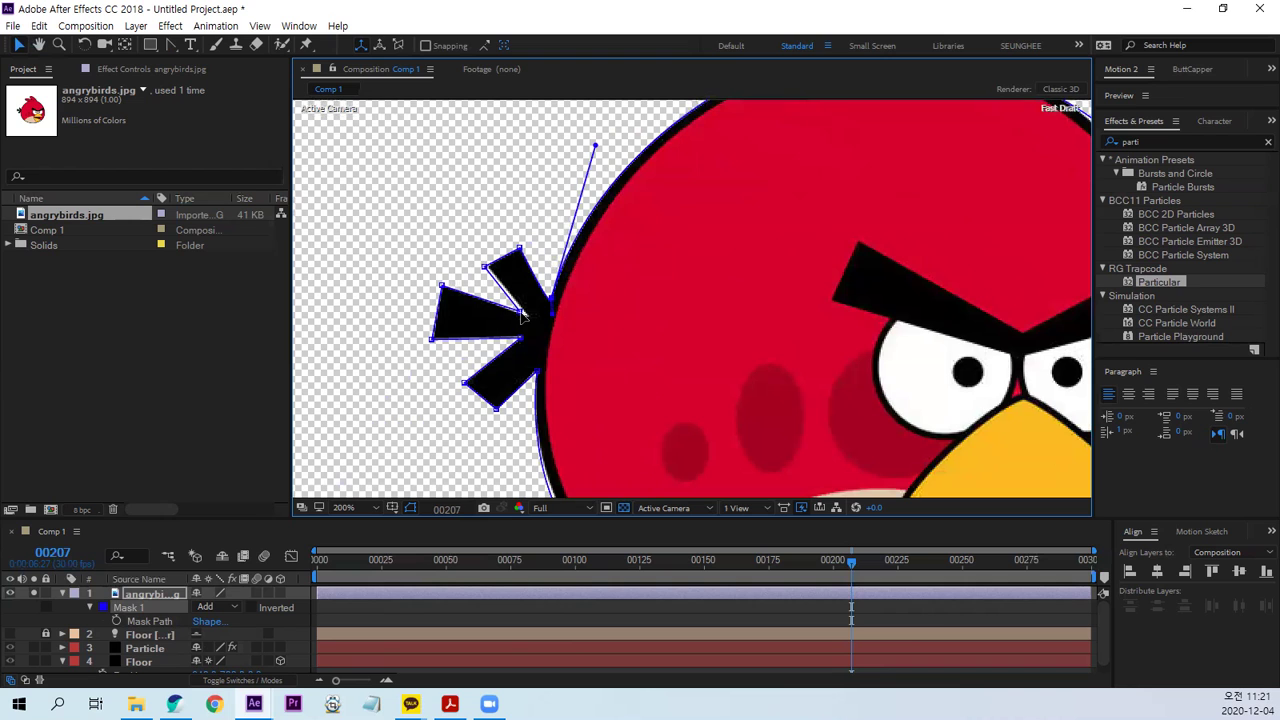
drag(614, 408, 439, 268)
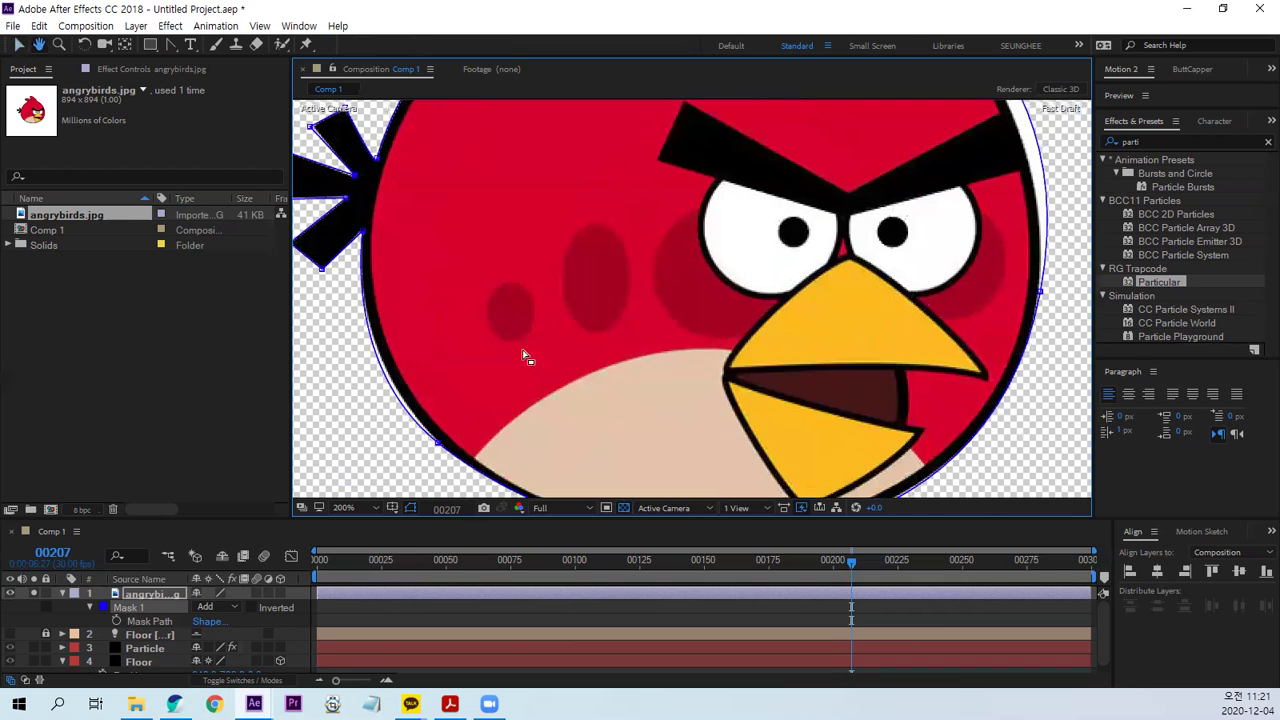
scroll(522, 355, down, 3)
mouse_move(470, 377)
mouse_down()
mouse_move(395, 330)
mouse_move(379, 298)
mouse_up()
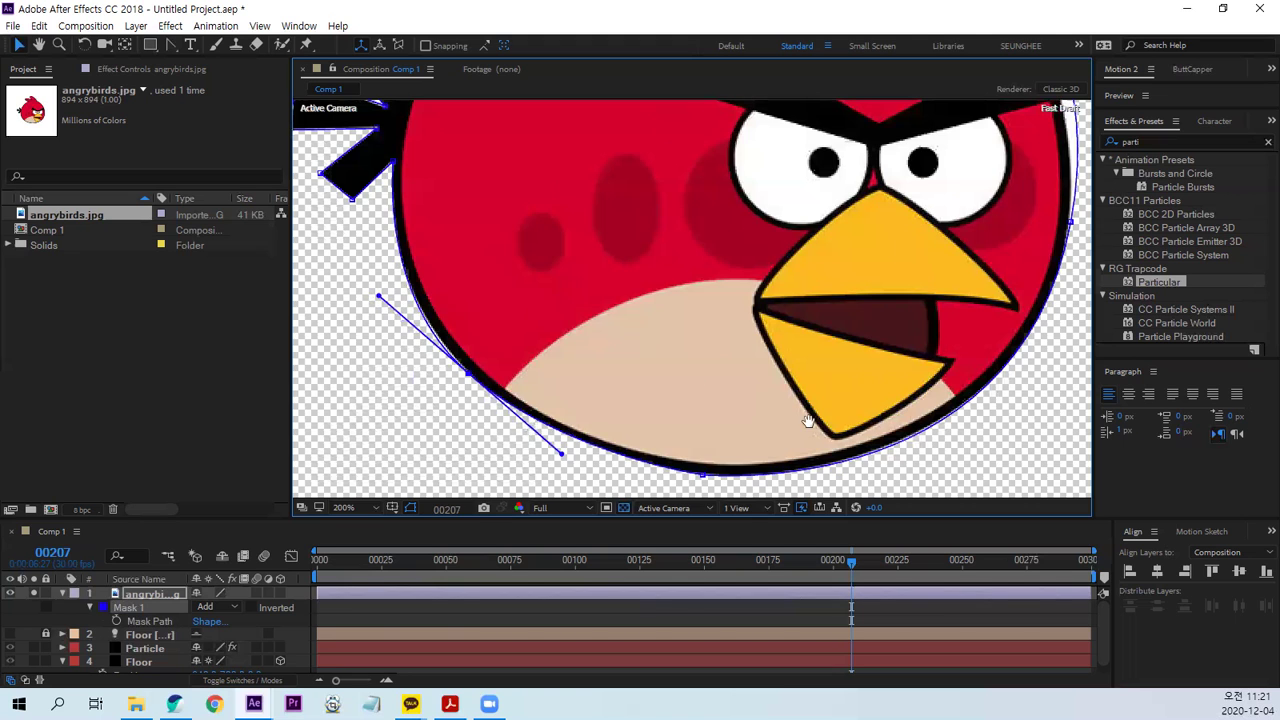
drag(808, 421, 514, 443)
drag(677, 220, 646, 409)
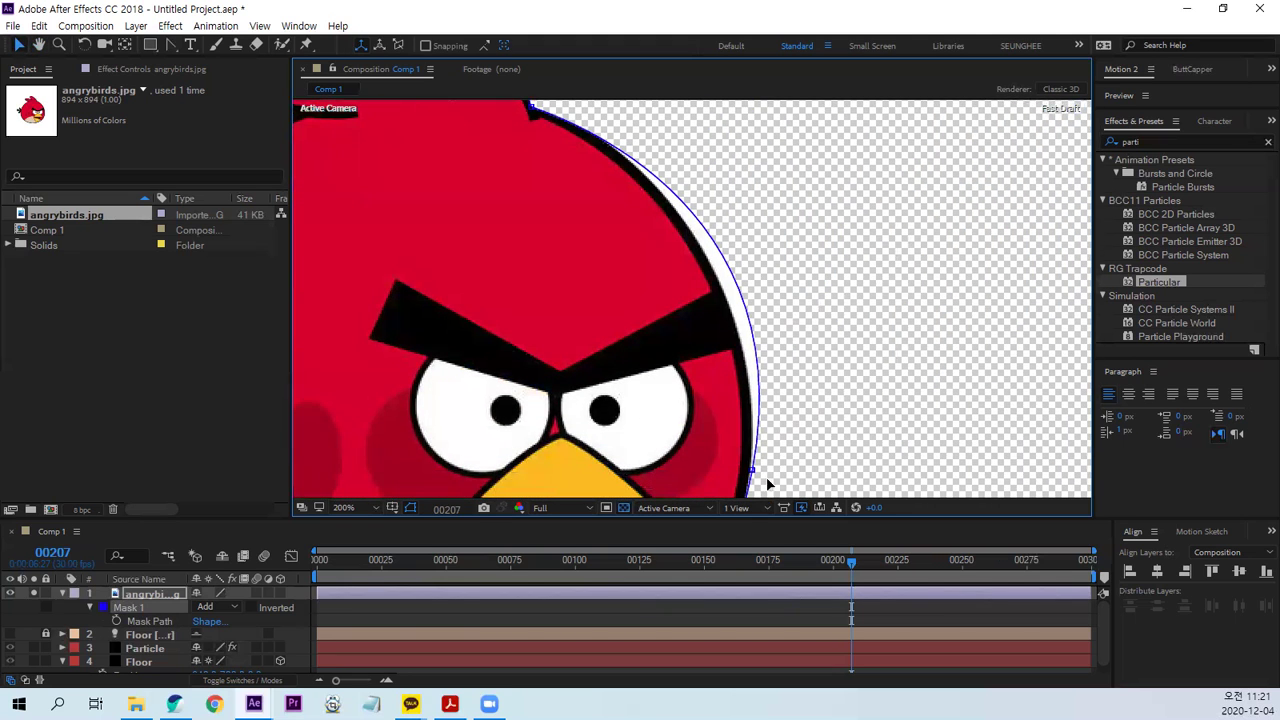
mouse_move(755, 478)
mouse_down()
mouse_move(828, 165)
mouse_move(802, 186)
mouse_up()
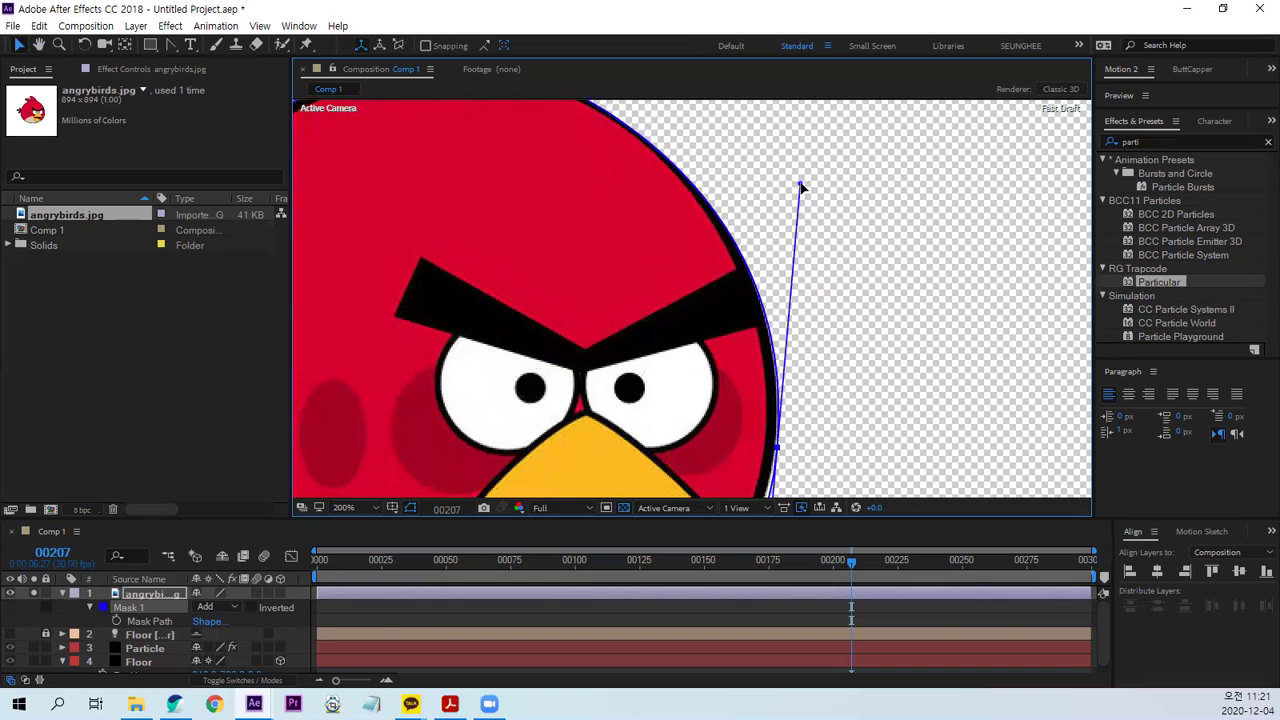
scroll(822, 428, down, 5)
key(comma)
Reshape the mask's Bezier curves to follow the bird's right side.
drag(743, 422, 726, 420)
scroll(826, 294, up, 3)
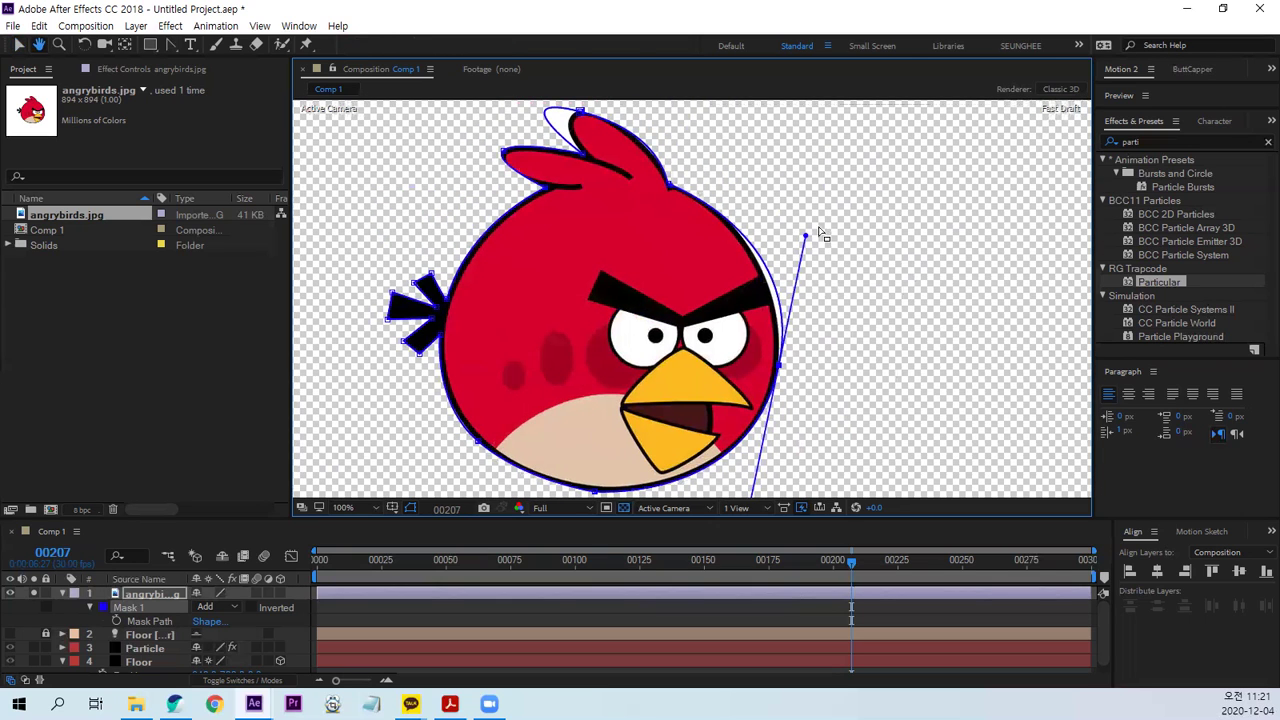
drag(805, 240, 779, 217)
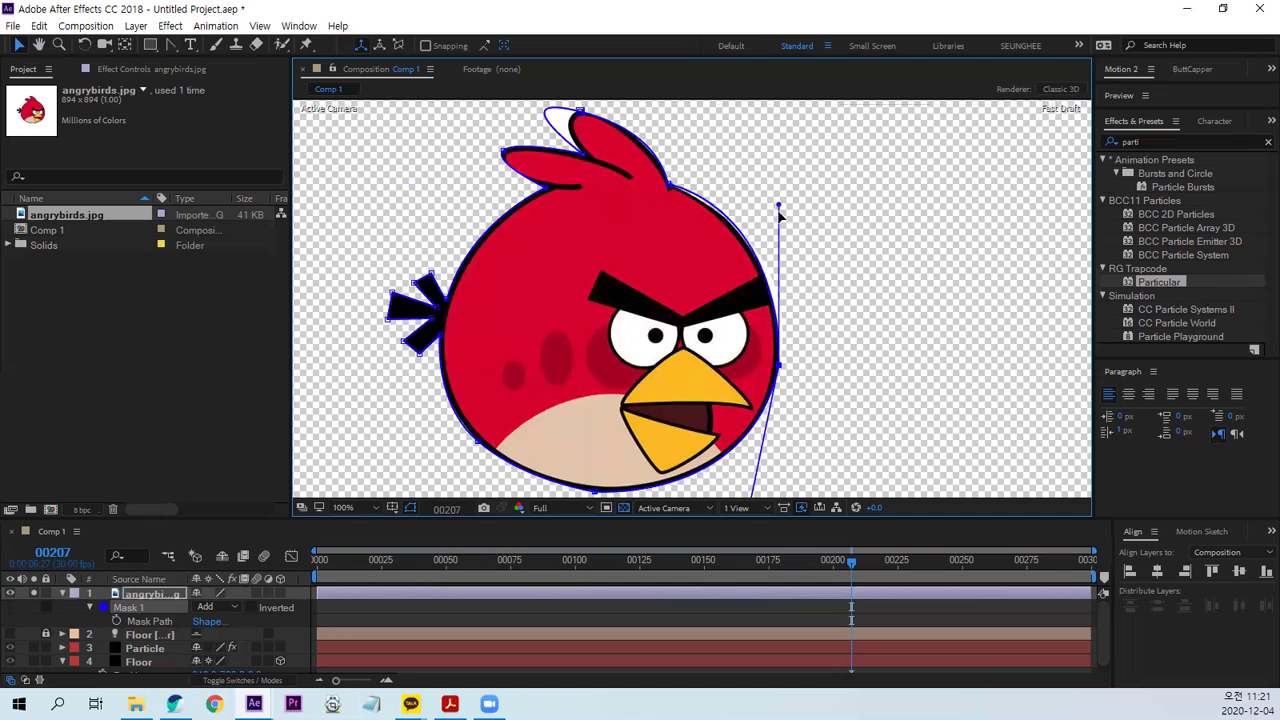
scroll(779, 222, up, 3)
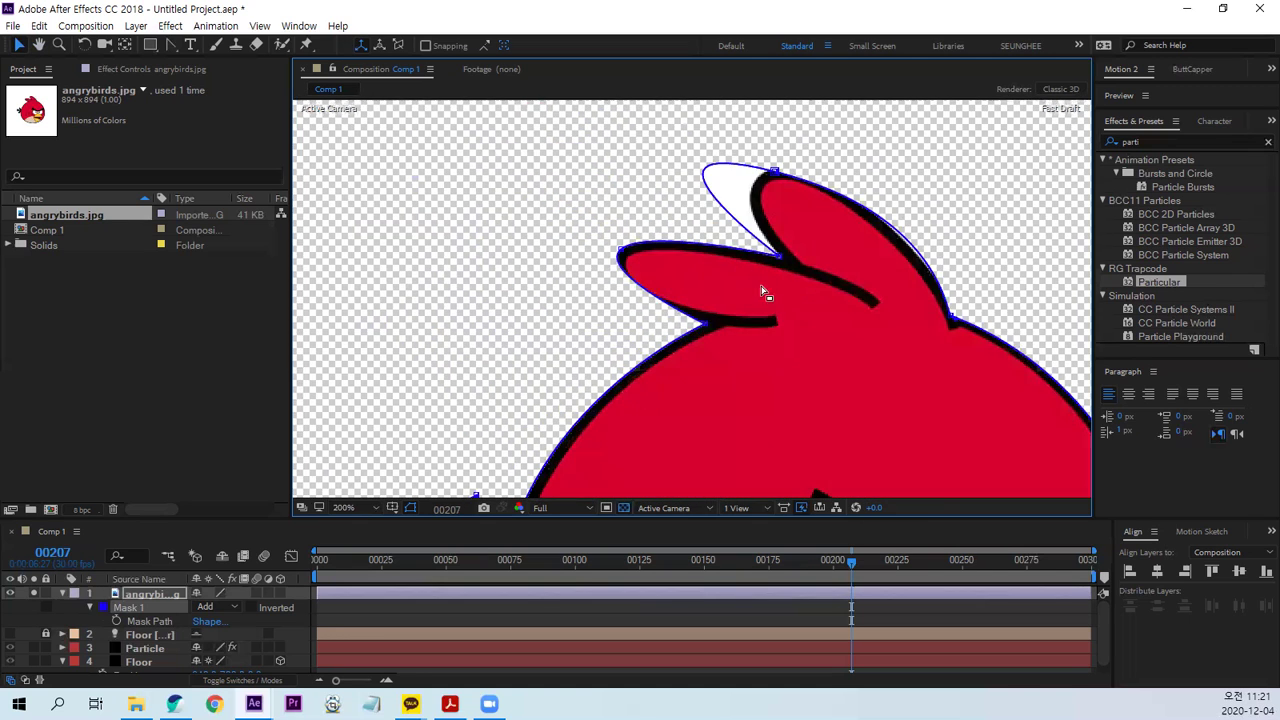
scroll(763, 291, down, 1)
mouse_move(801, 378)
mouse_down()
mouse_move(790, 281)
mouse_move(790, 292)
mouse_up()
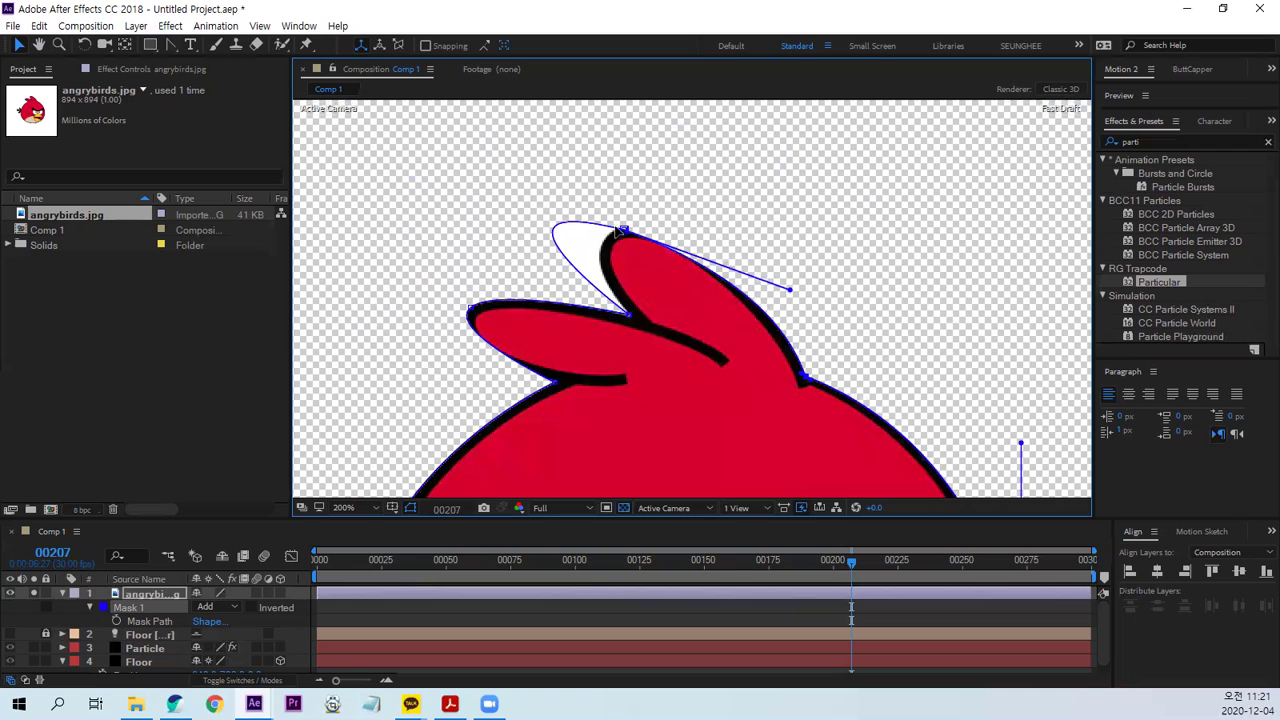
Adjust the mask points so the outline hugs the tall head feather and the left feather tip.
click(623, 230)
drag(459, 190, 561, 231)
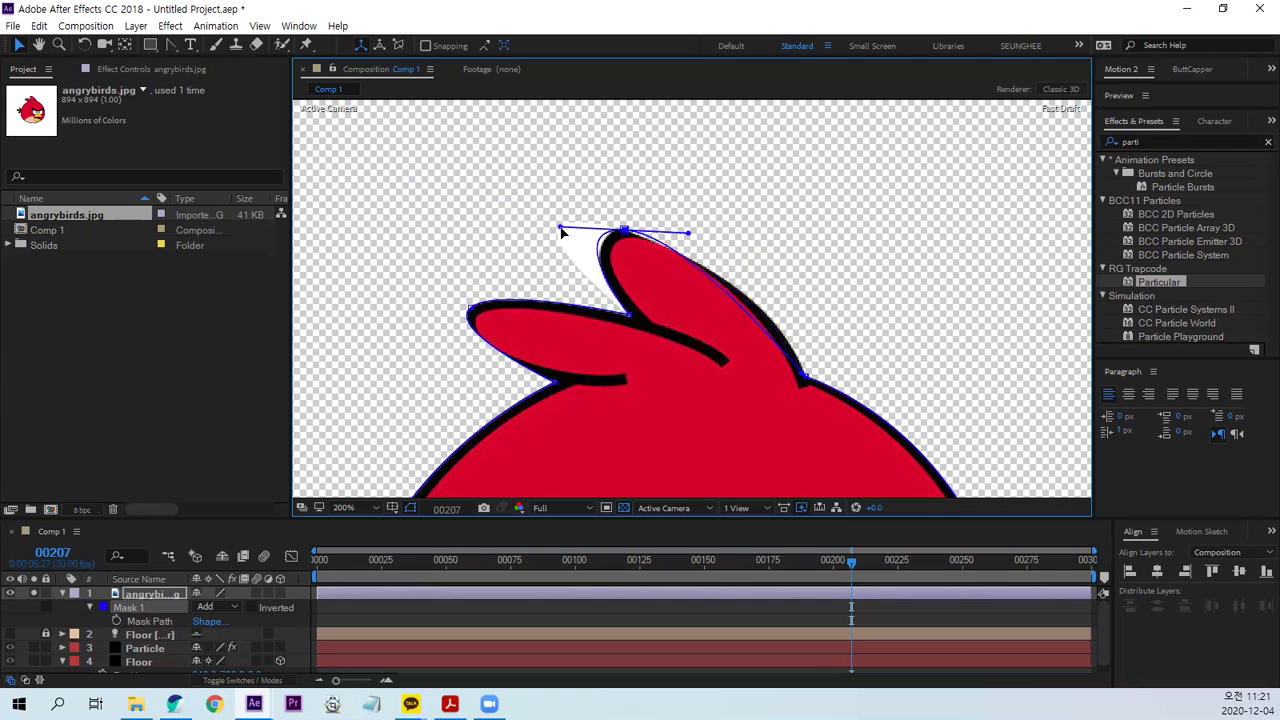
drag(688, 234, 737, 249)
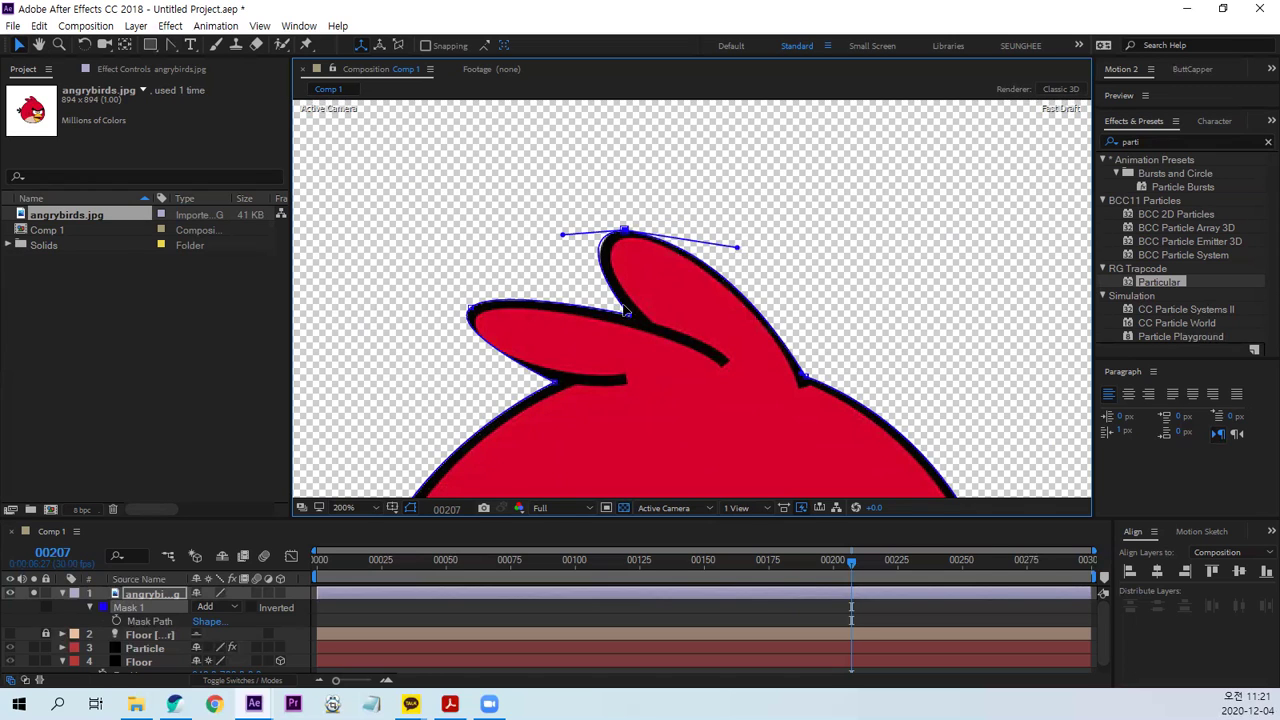
drag(563, 234, 567, 243)
drag(680, 366, 750, 278)
click(540, 222)
drag(514, 243, 492, 257)
scroll(767, 293, down, 1)
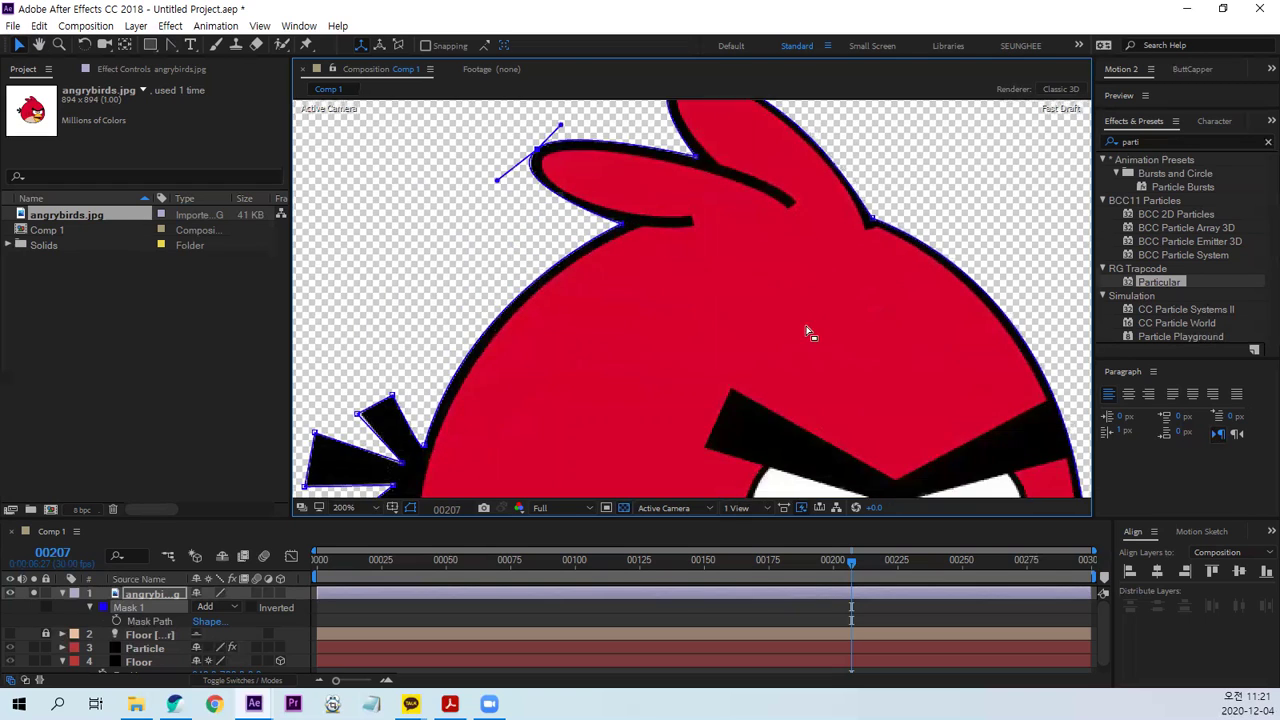
scroll(808, 334, down, 1)
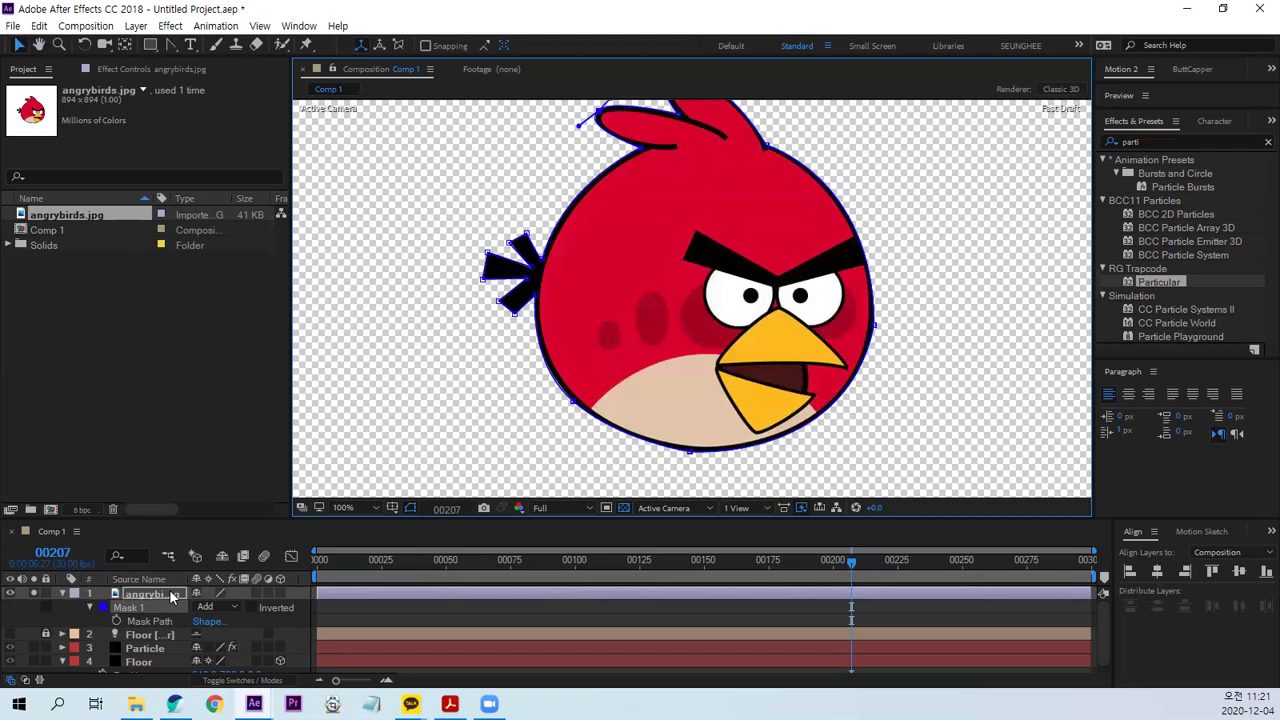
Unsolo the bird layer and turn off the transparency grid so the particles show again.
click(174, 597)
click(35, 594)
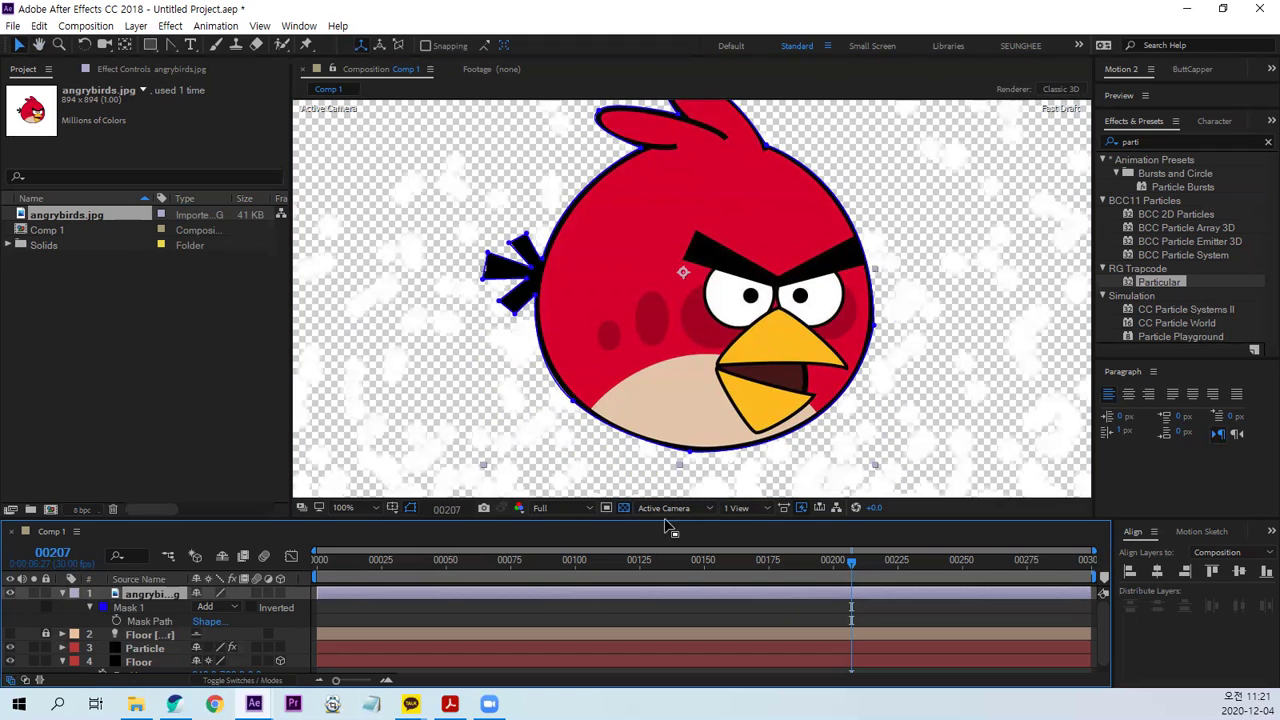
click(624, 508)
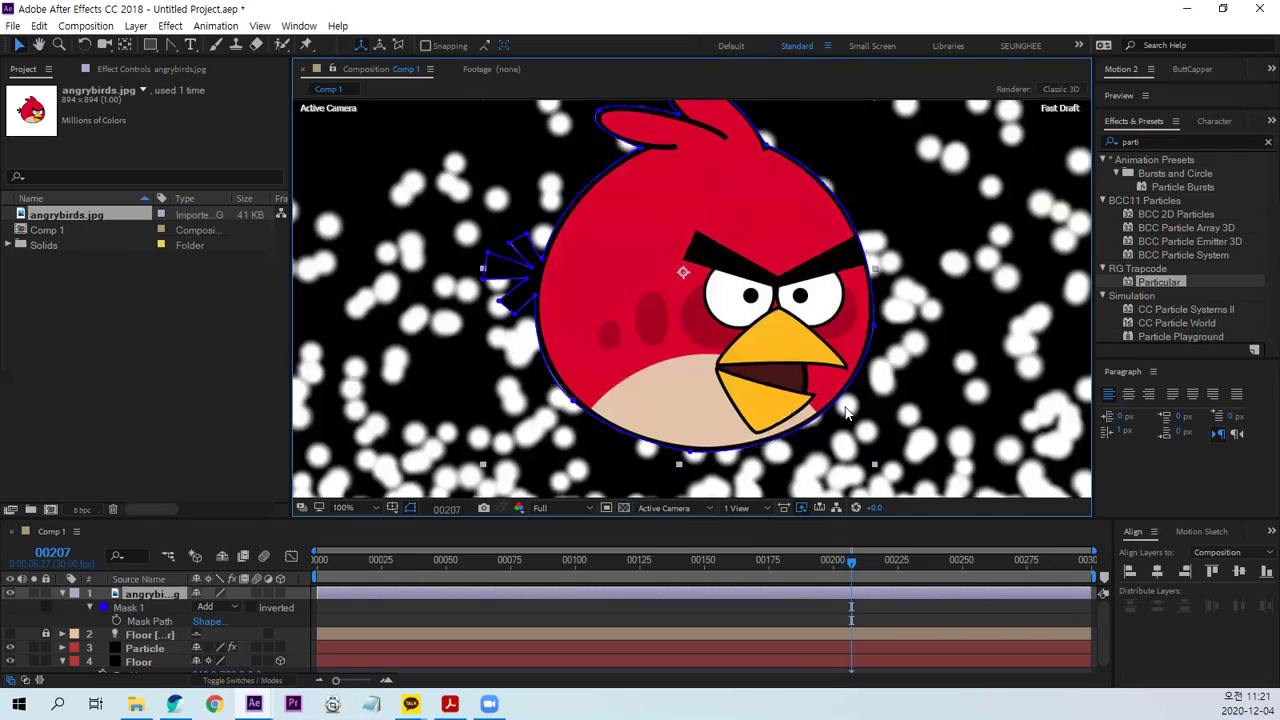
scroll(849, 414, down, 4)
drag(343, 517, 371, 420)
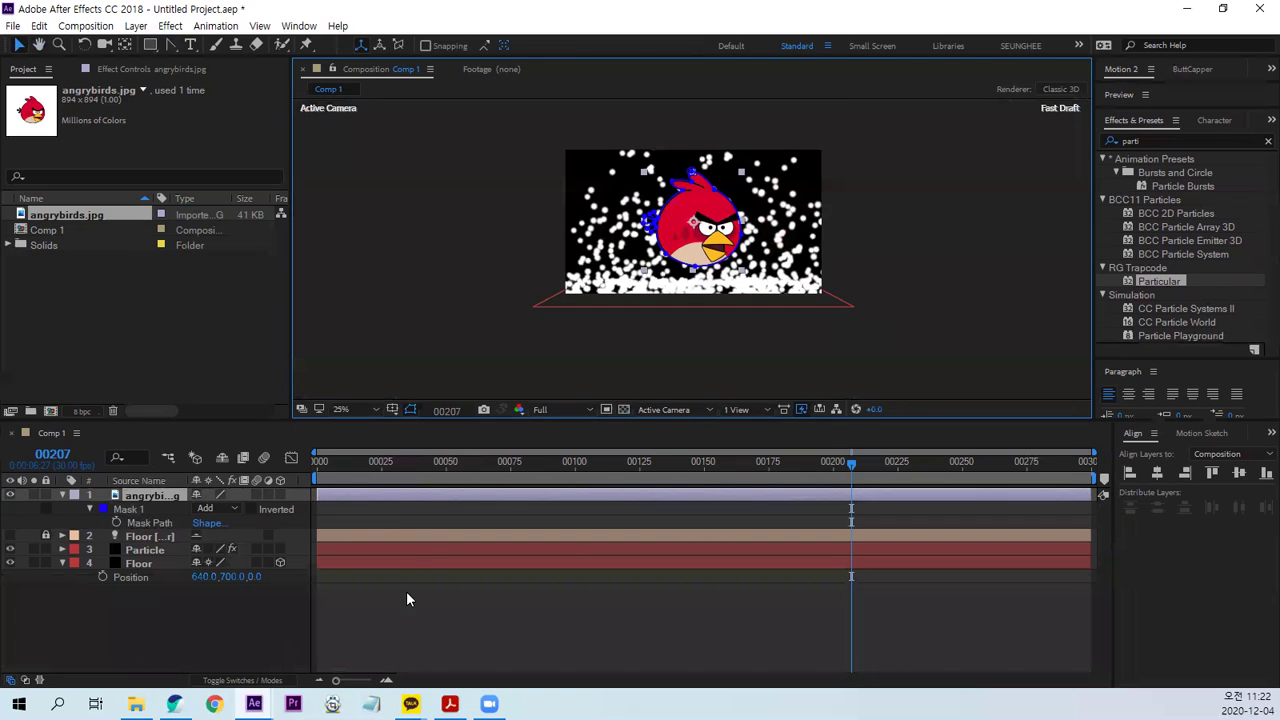
Move the bird layer below the Floor layer in Comp 1.
click(320, 462)
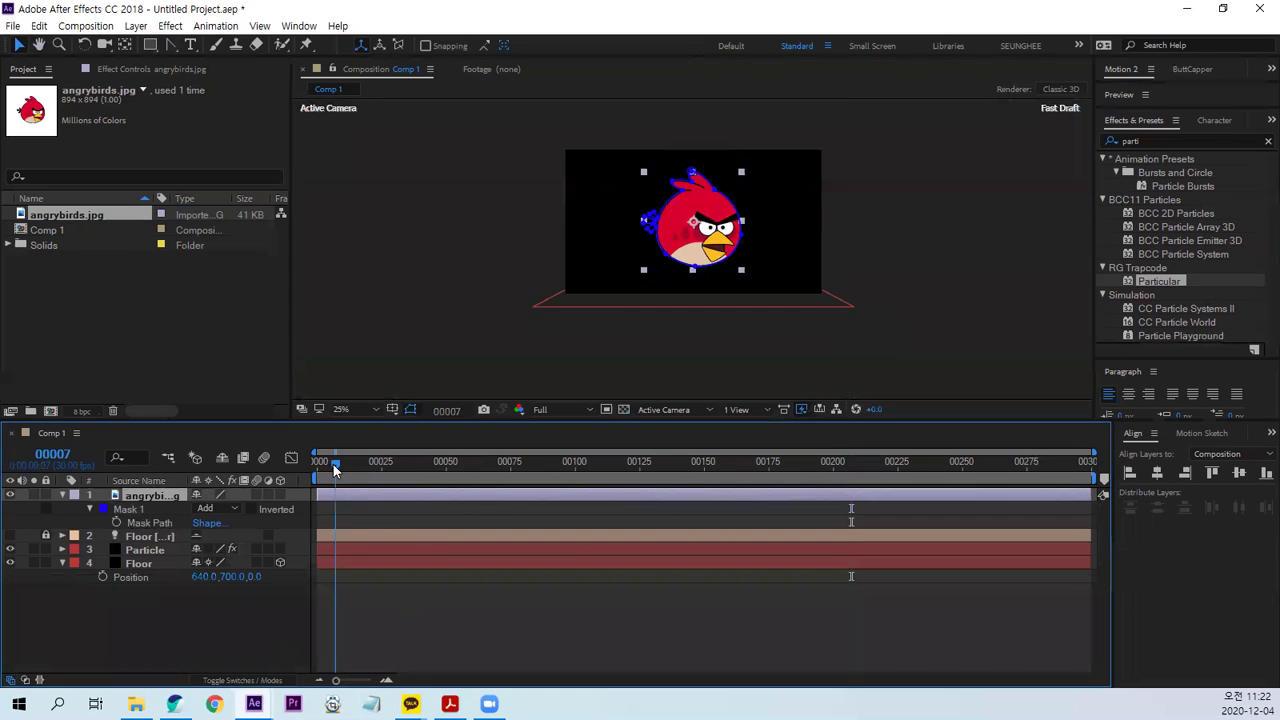
click(160, 567)
click(160, 497)
drag(160, 497, 212, 615)
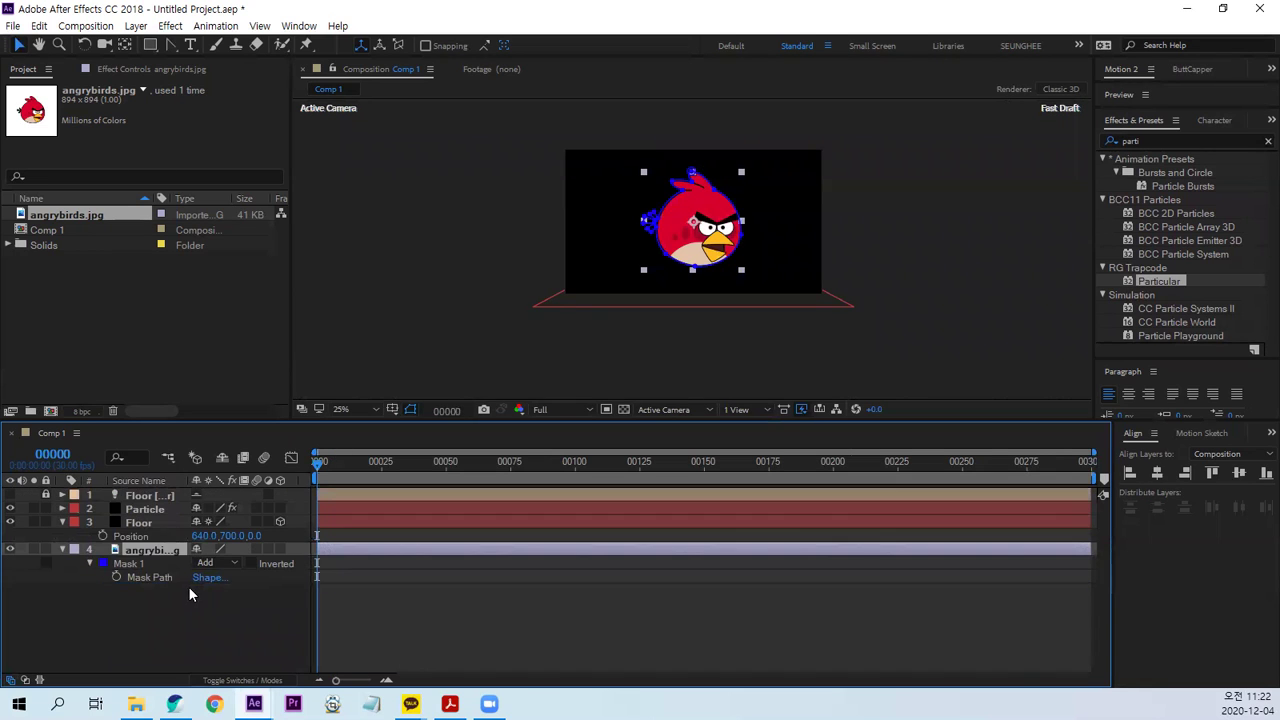
Pre-compose the bird layer into 'angrybirds.jpg Comp 1'.
right_click(143, 551)
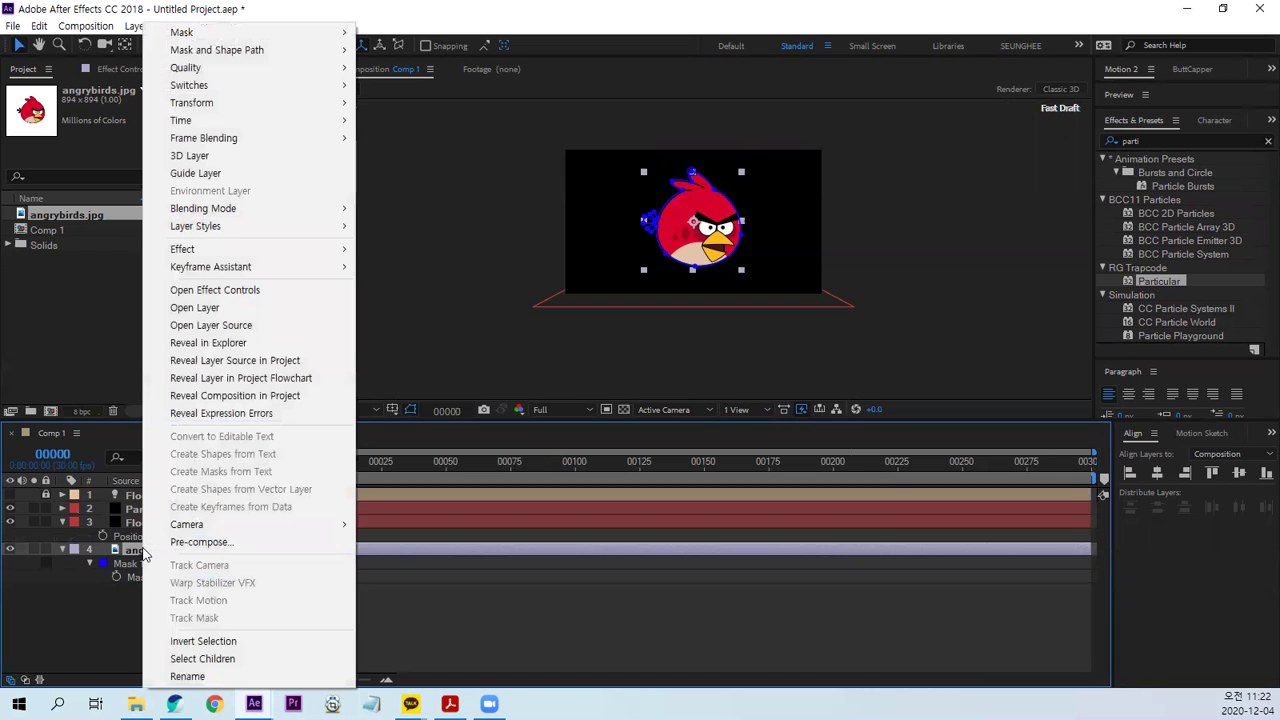
click(187, 545)
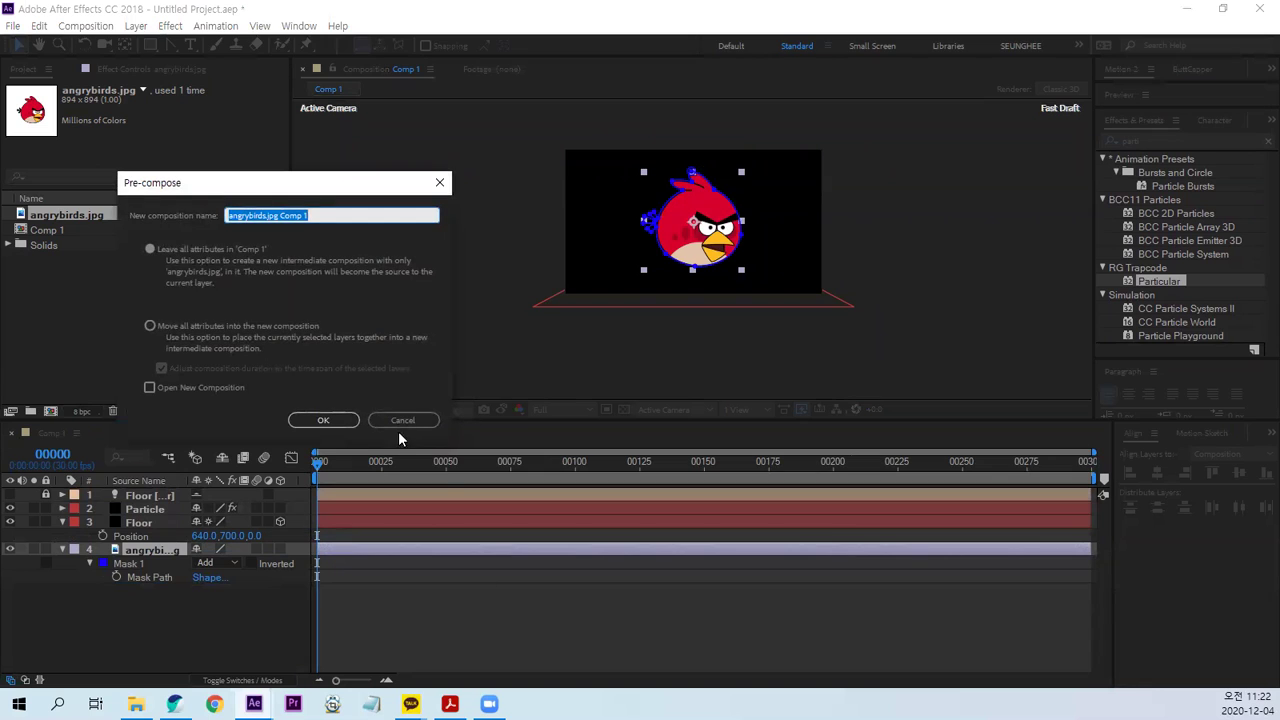
click(323, 421)
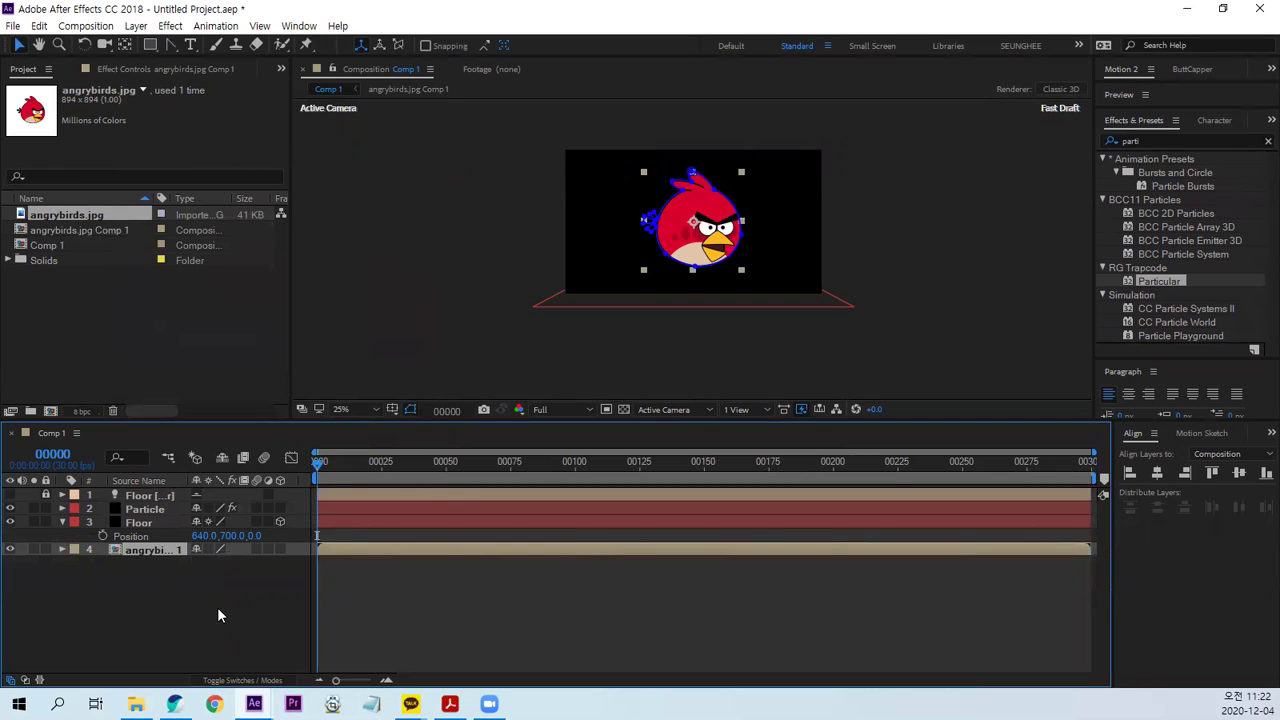
drag(290, 424, 290, 426)
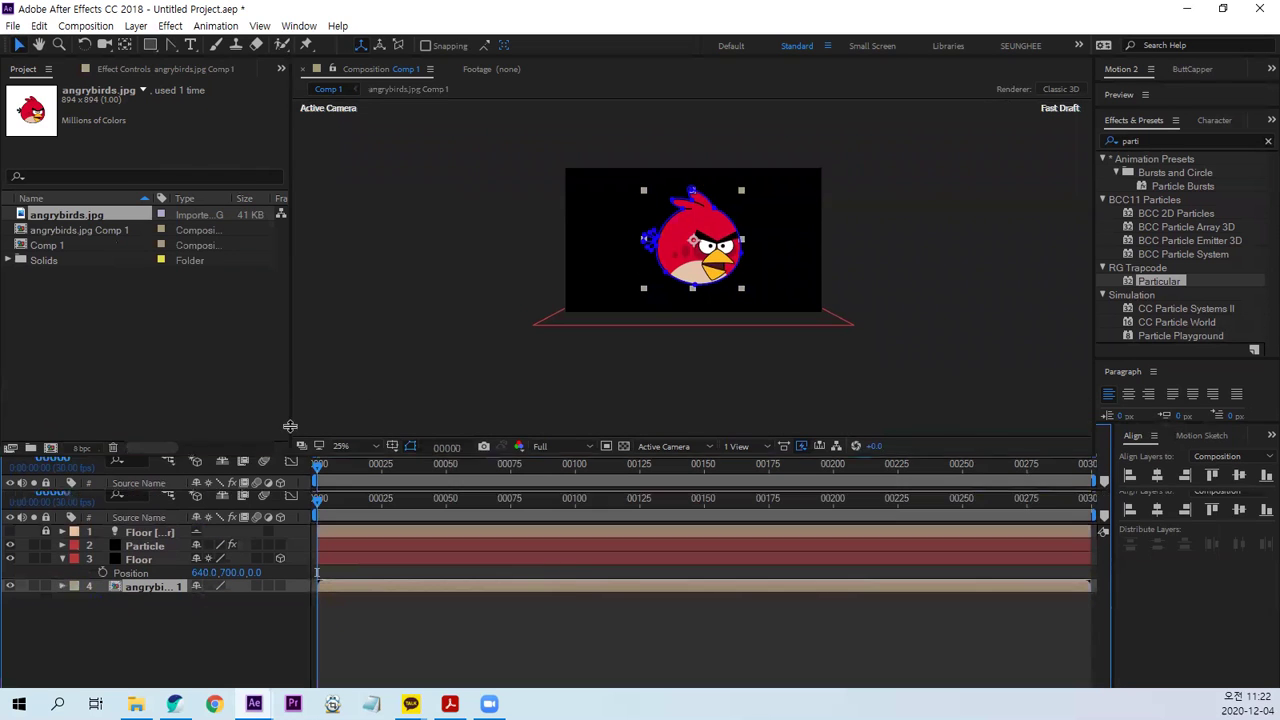
Switch the Particle layer's Particular Particle Type to Sprite.
click(178, 69)
click(146, 545)
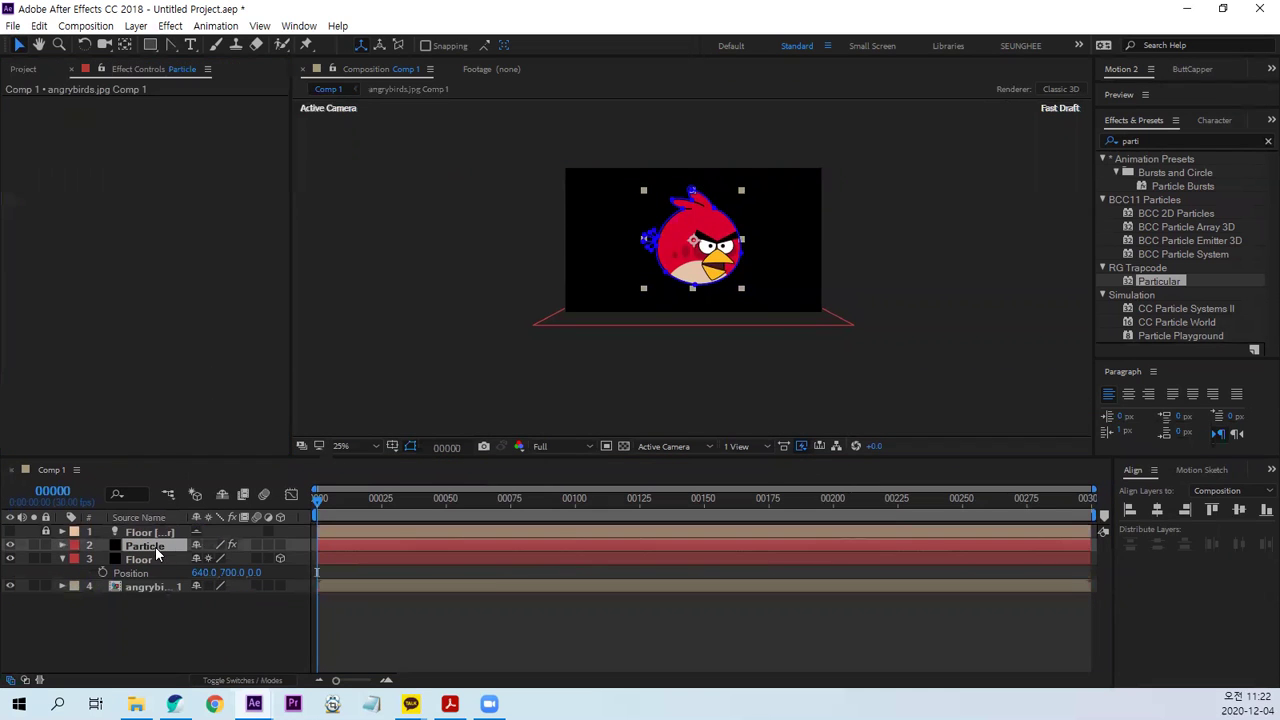
drag(283, 196, 285, 301)
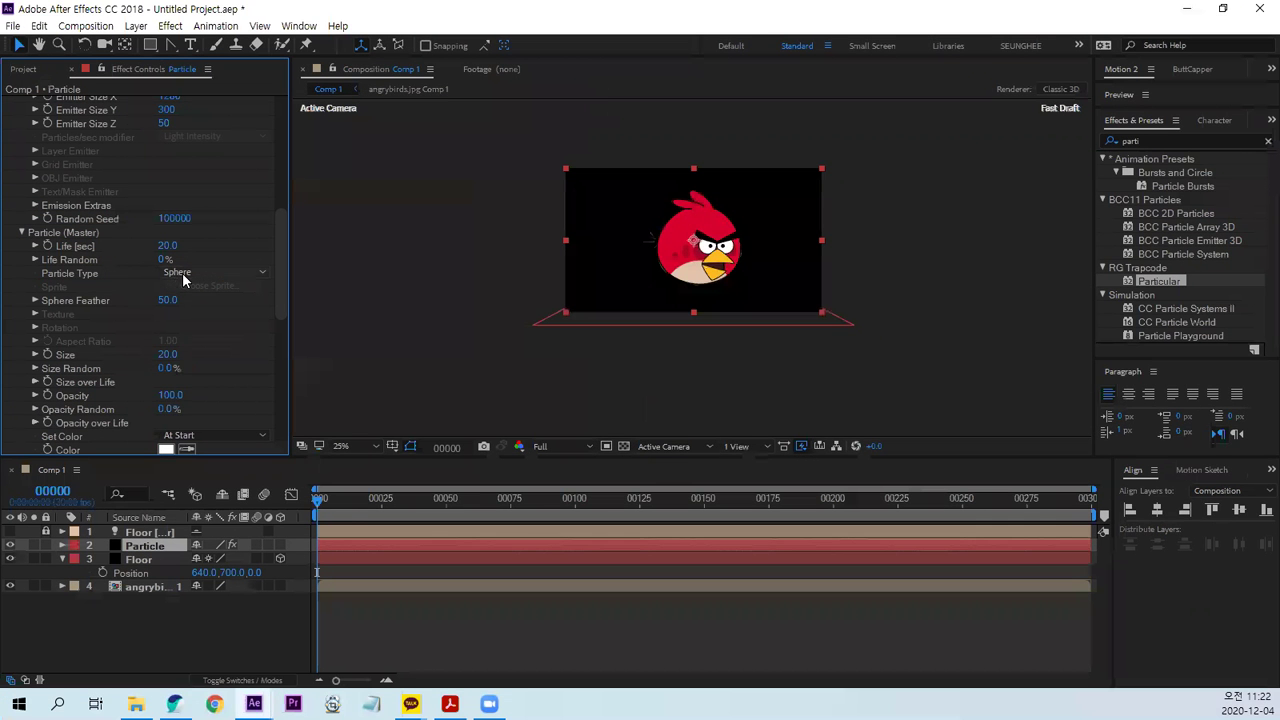
click(182, 272)
click(219, 378)
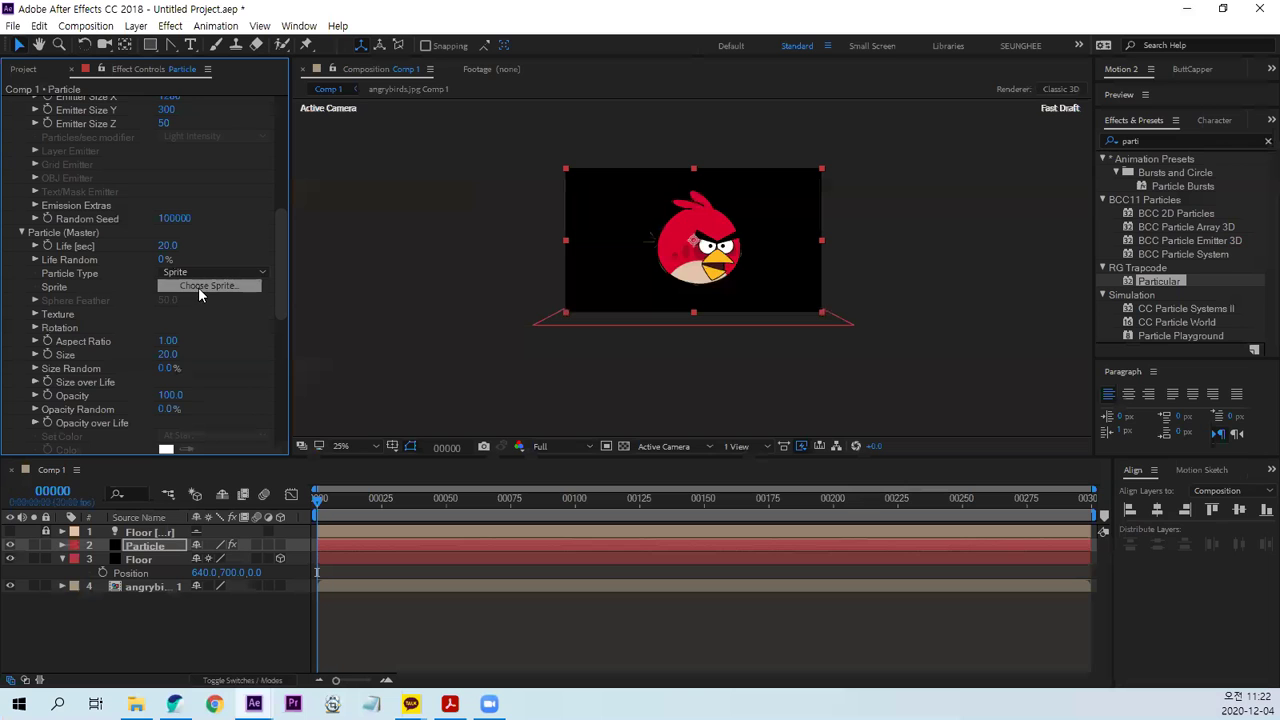
Set the sprite texture layer to angrybirds.jpg Comp 1 and accept the sprite size warning.
mouse_move(276, 296)
mouse_down()
mouse_move(284, 352)
mouse_move(288, 335)
mouse_up()
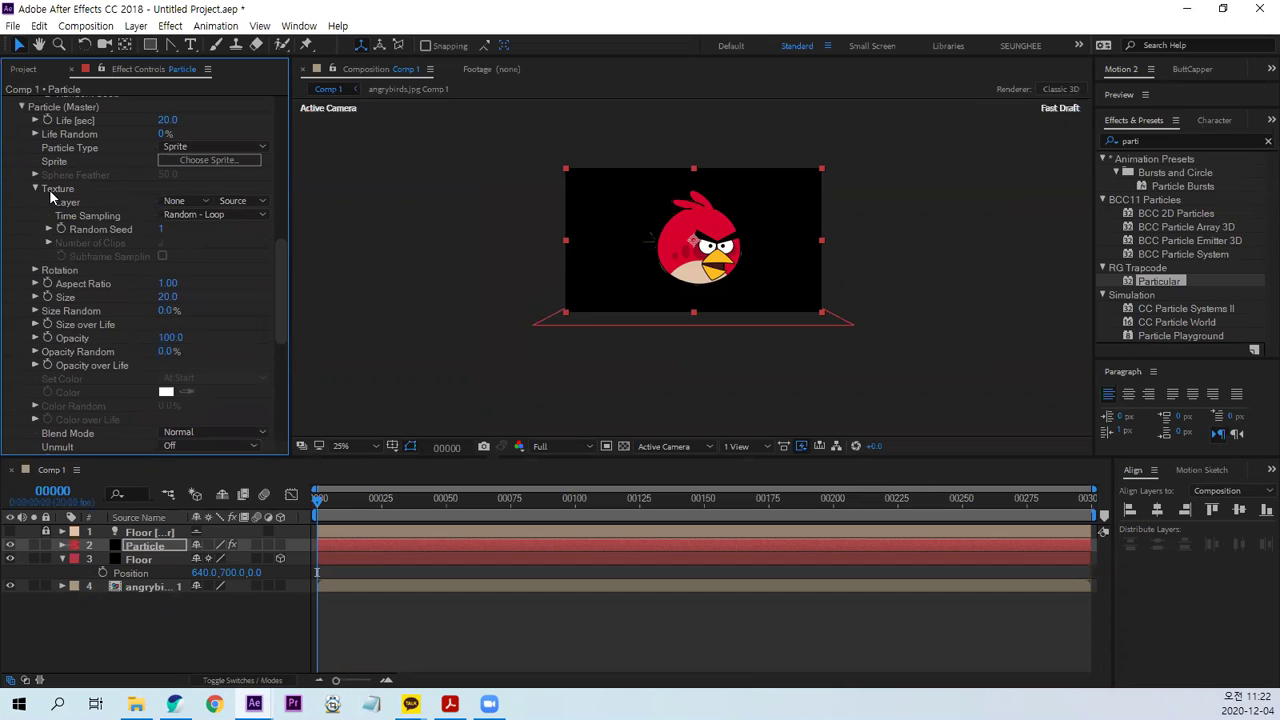
click(185, 204)
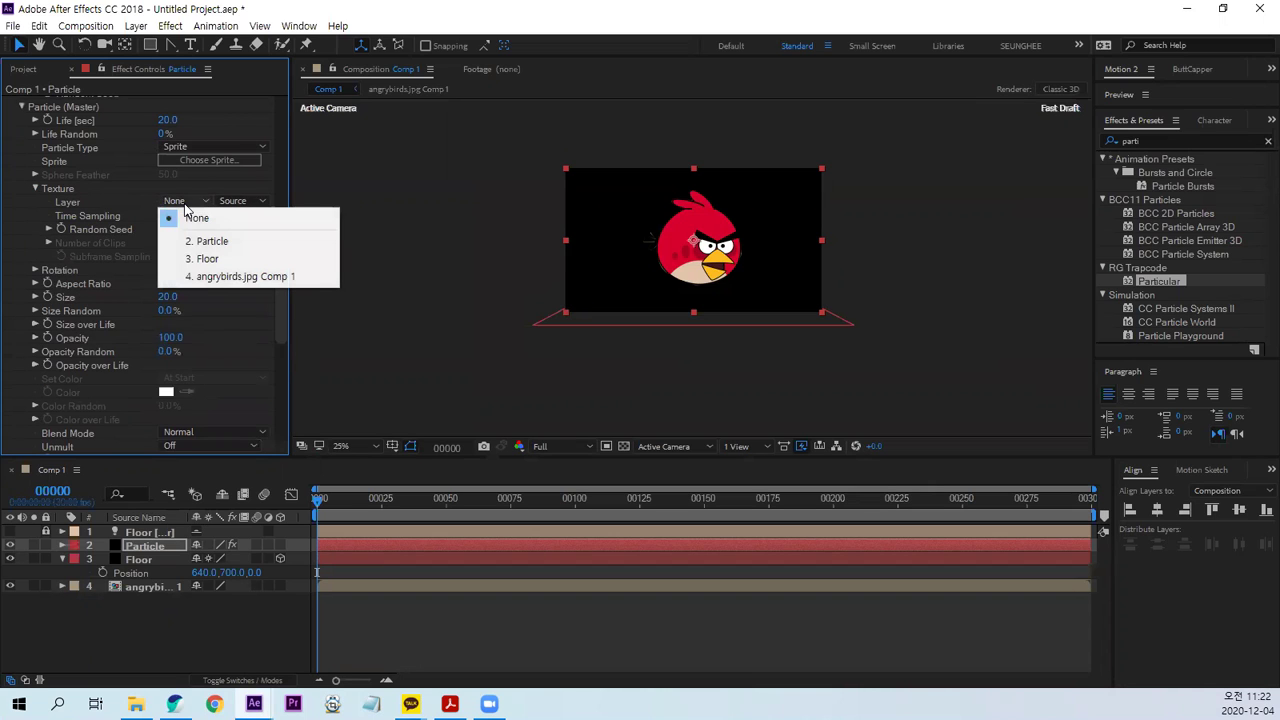
click(245, 278)
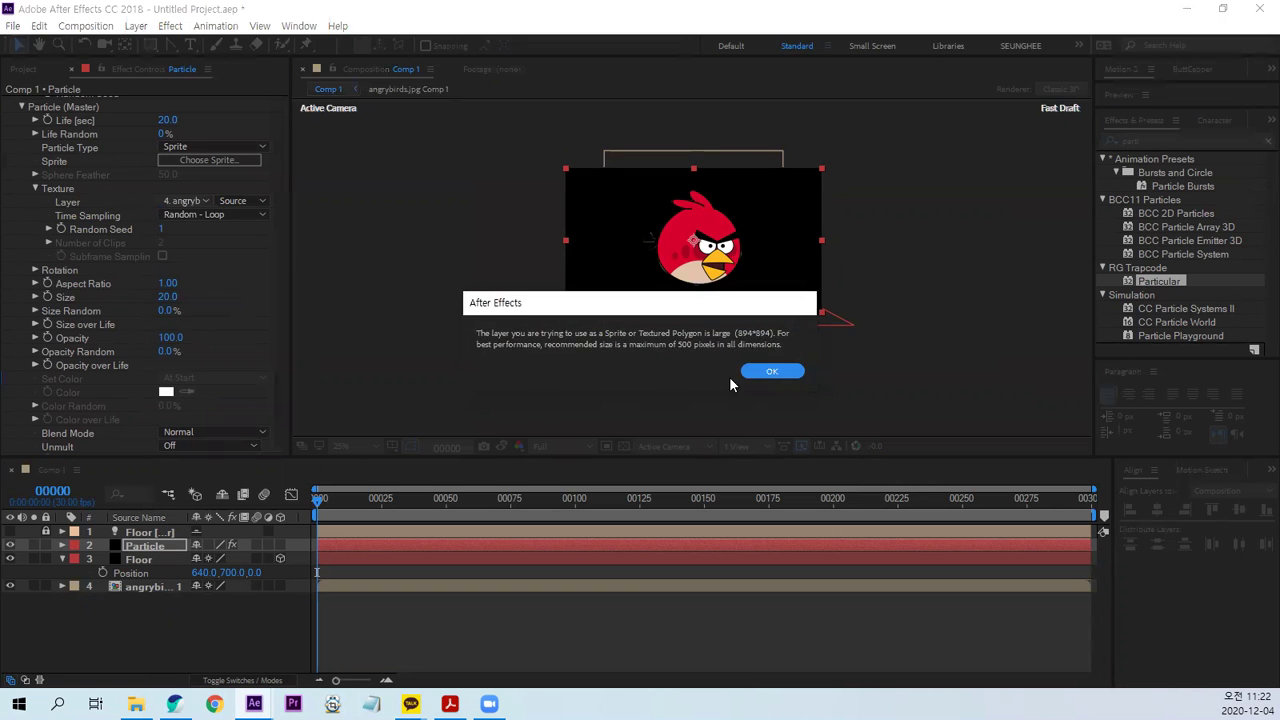
click(770, 372)
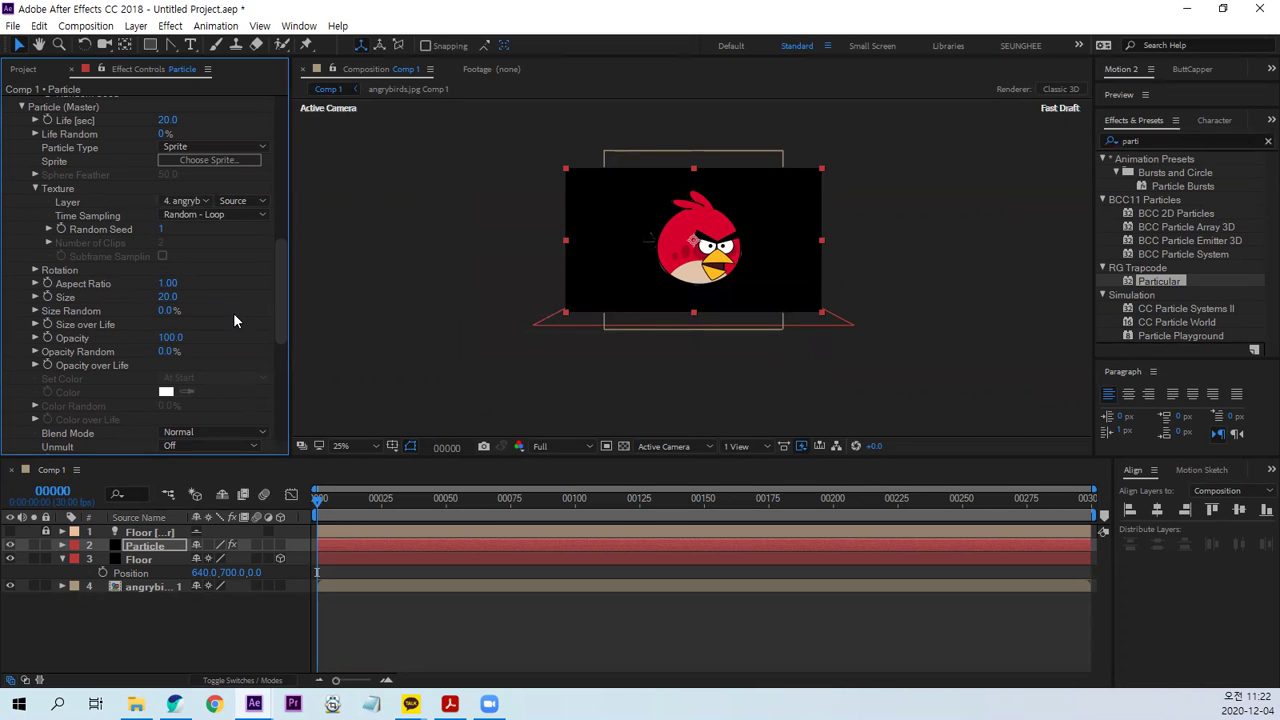
scroll(110, 380, down, 3)
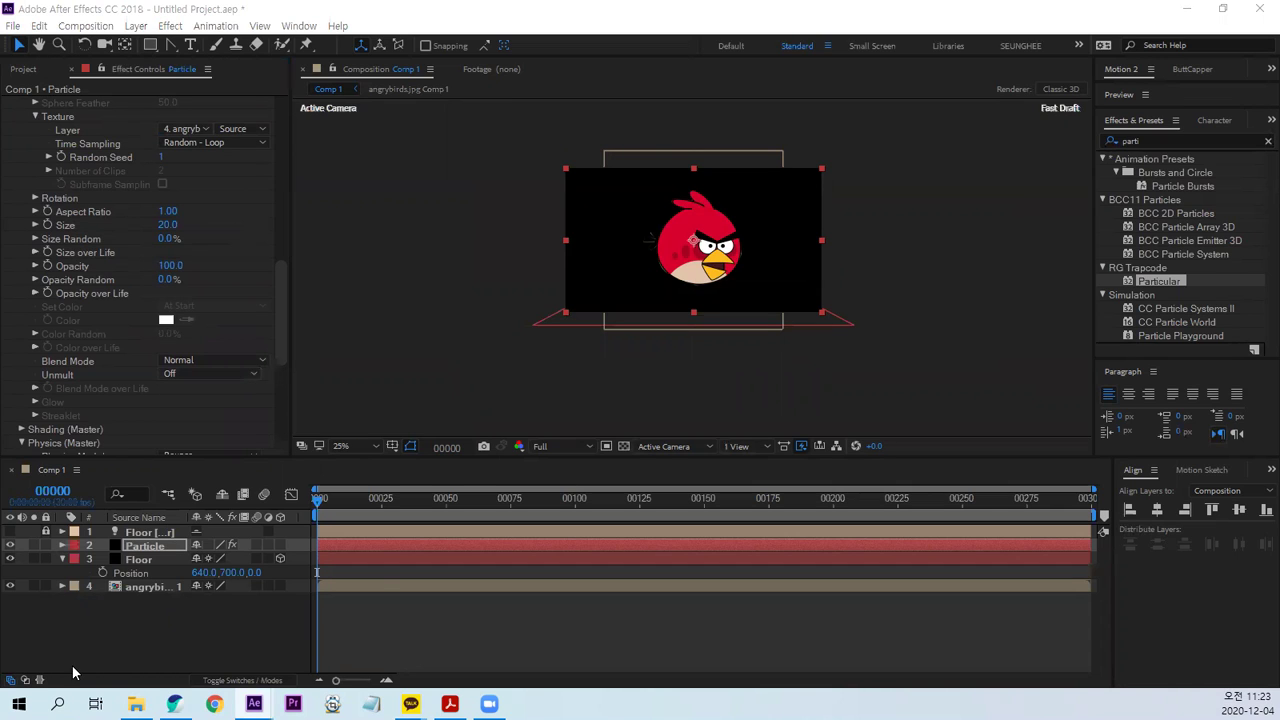
Scrub the timeline to frame 107 to preview the bird sprite particles.
drag(324, 495, 183, 531)
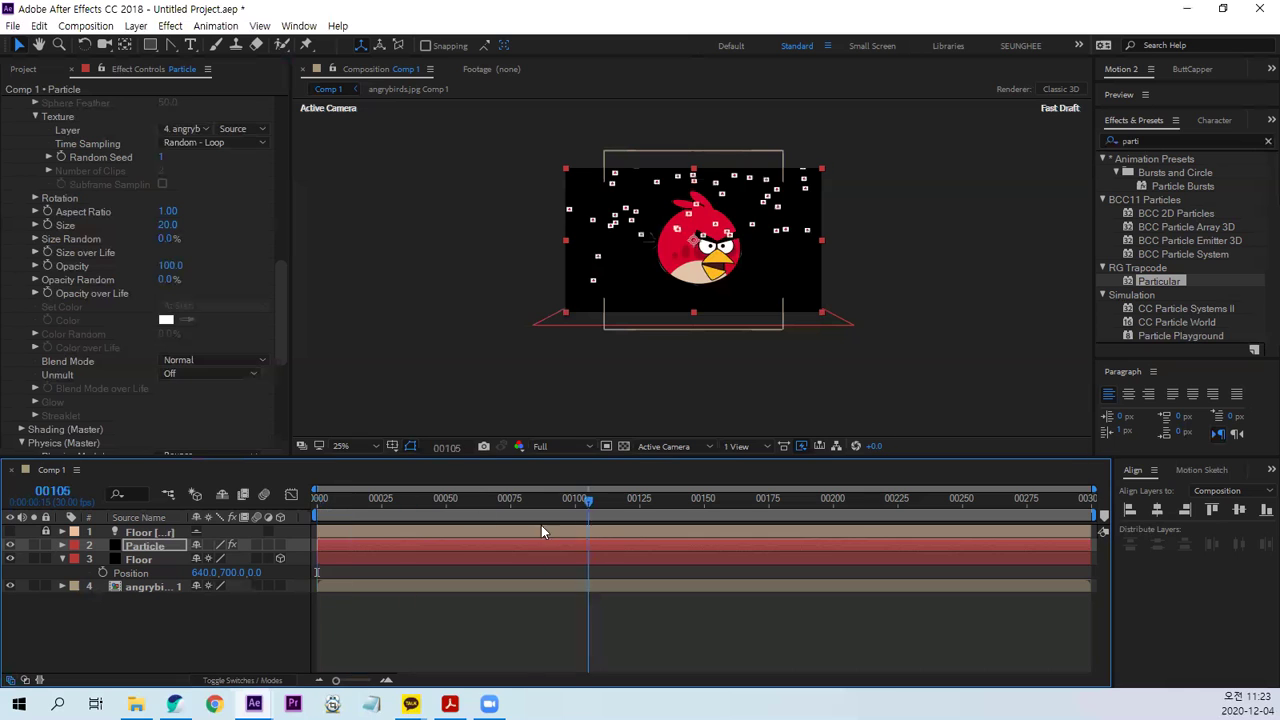
drag(573, 500, 634, 510)
scroll(655, 265, up, 2)
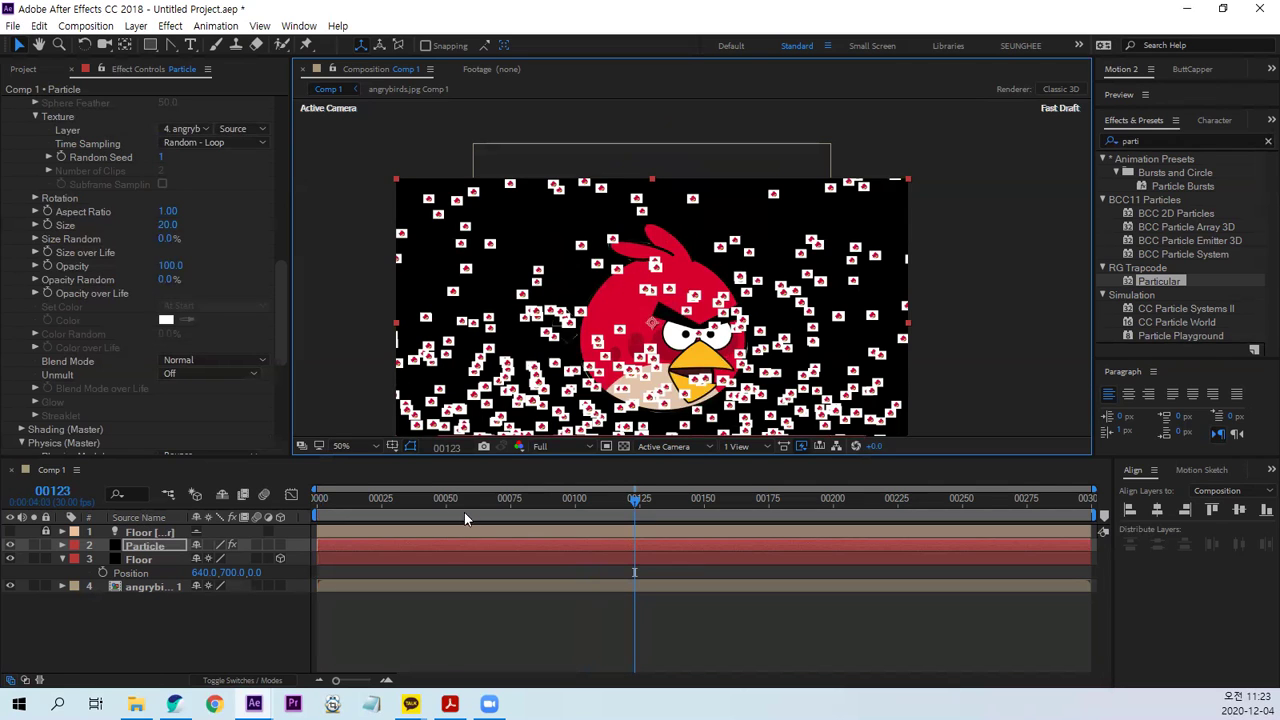
Reveal the mask properties of layer 4 and return to the first frame.
key(KP_4)
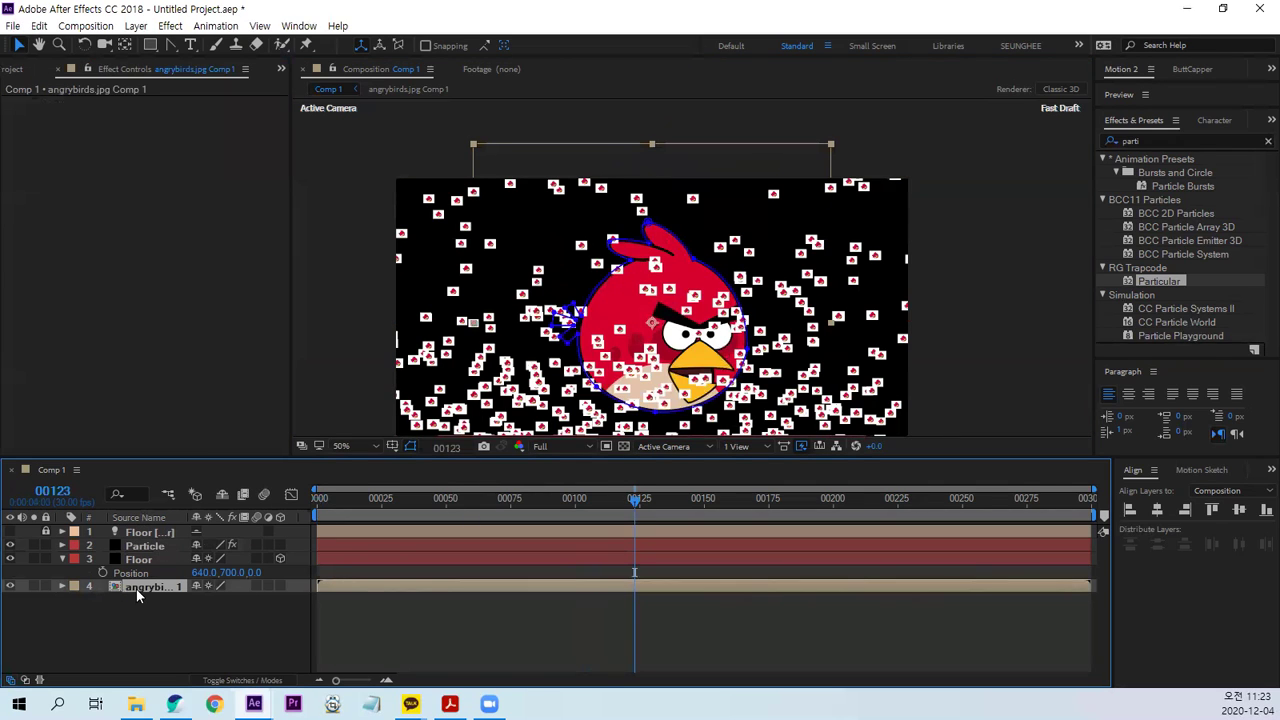
key(m)
drag(634, 500, 367, 500)
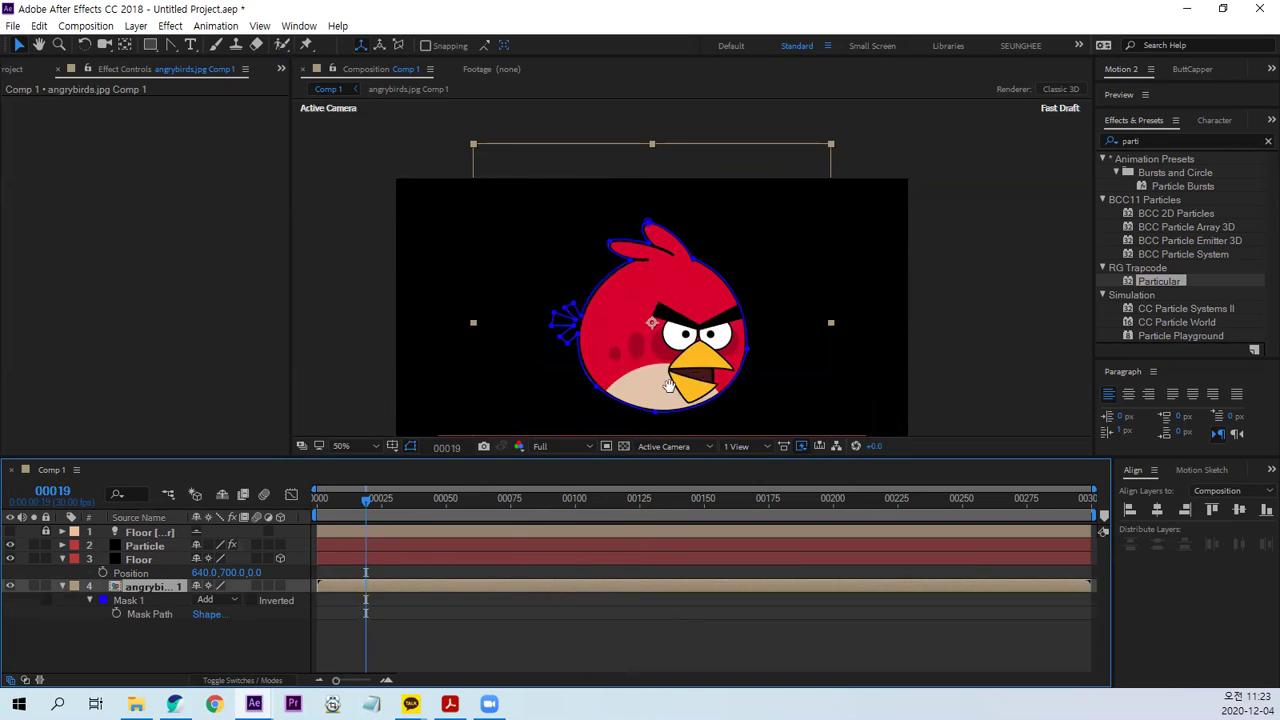
key(Home)
key(KP_2)
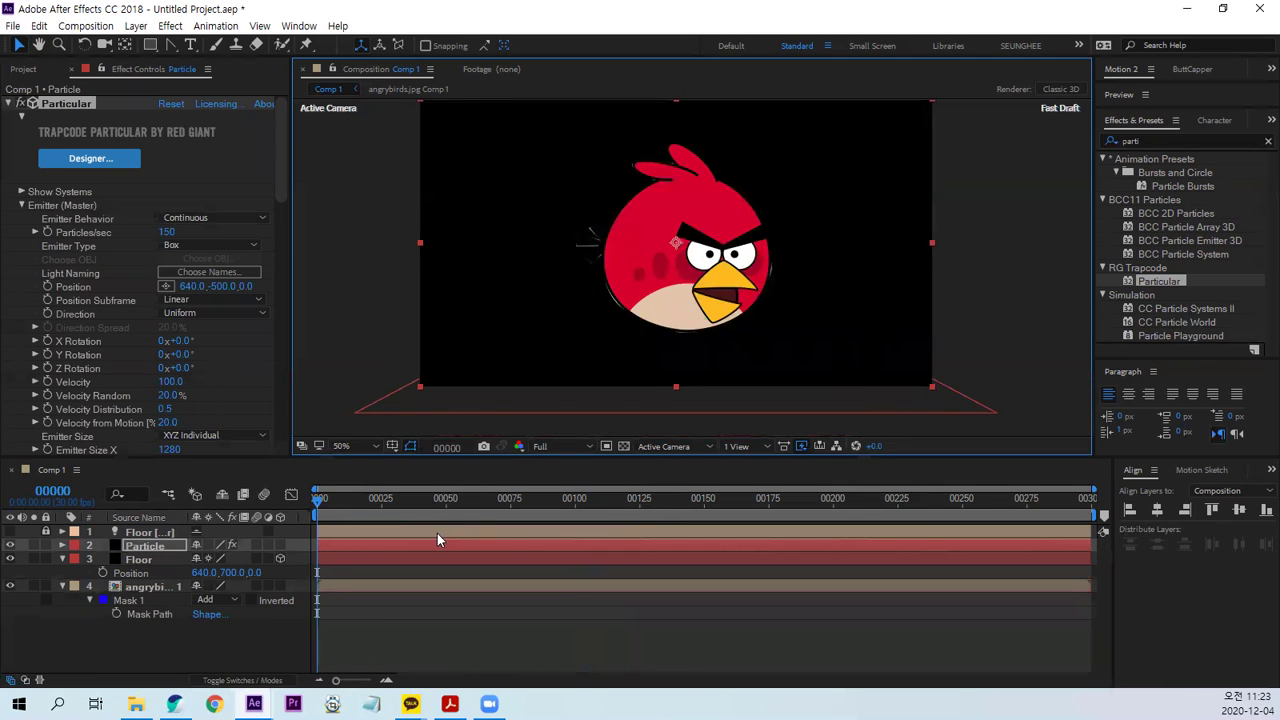
Undo the earlier nesting and pre-compose the bird layer with Move all attributes.
key(ctrl+z)
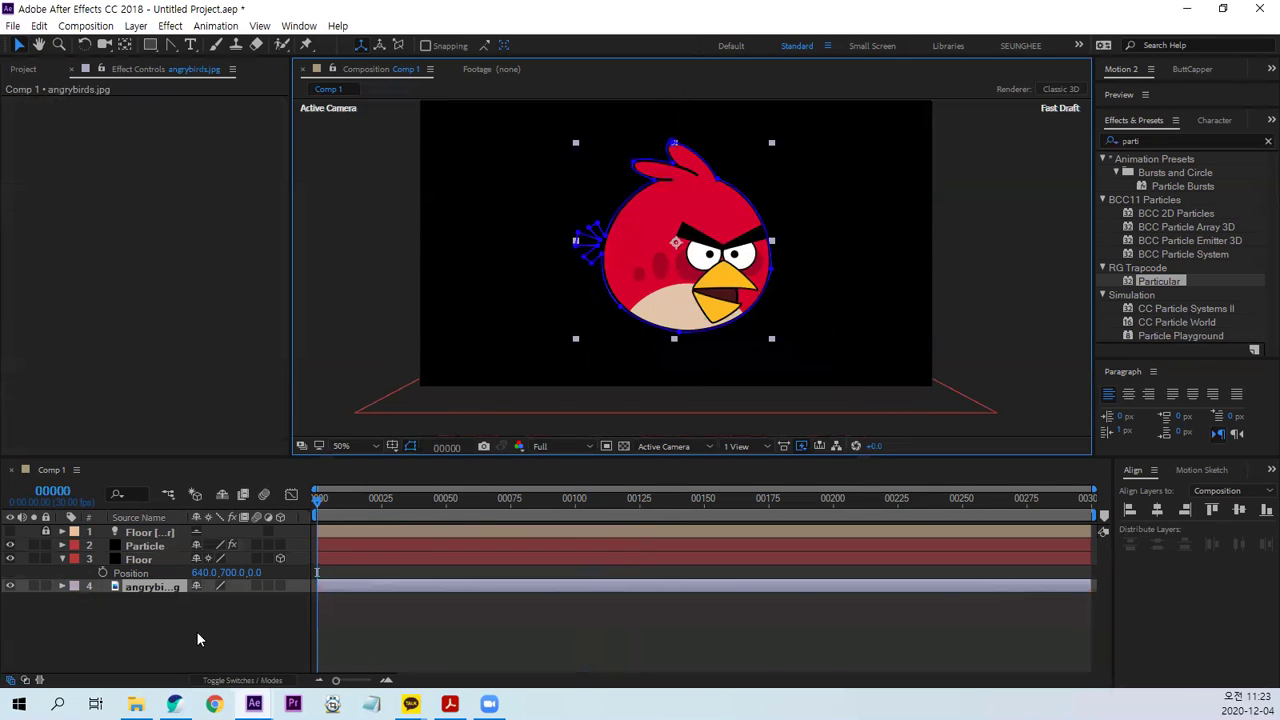
right_click(152, 590)
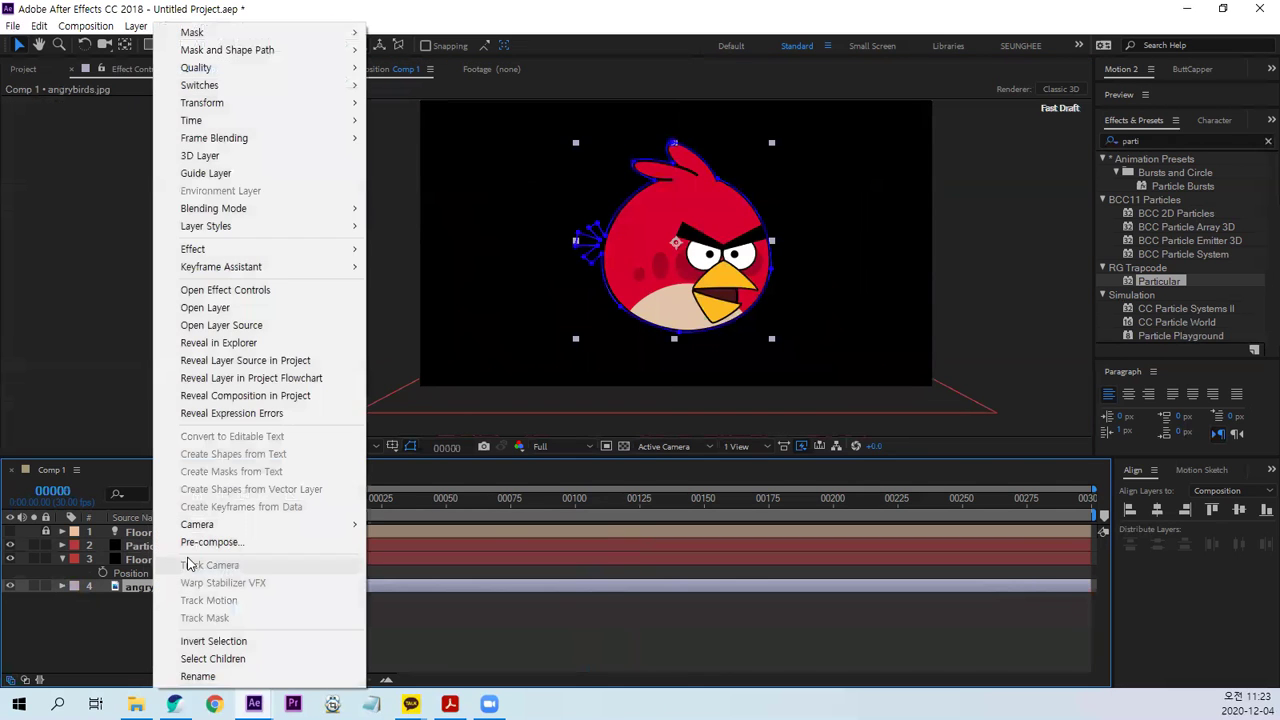
click(190, 540)
click(150, 325)
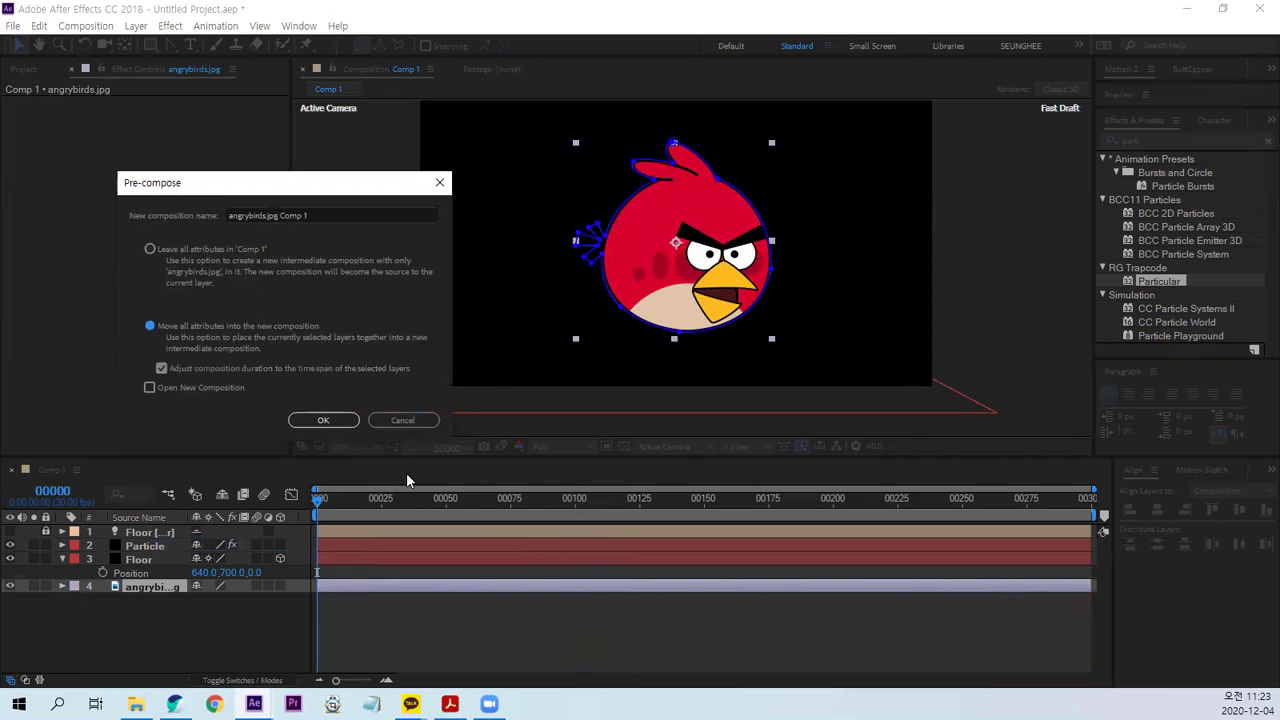
click(323, 420)
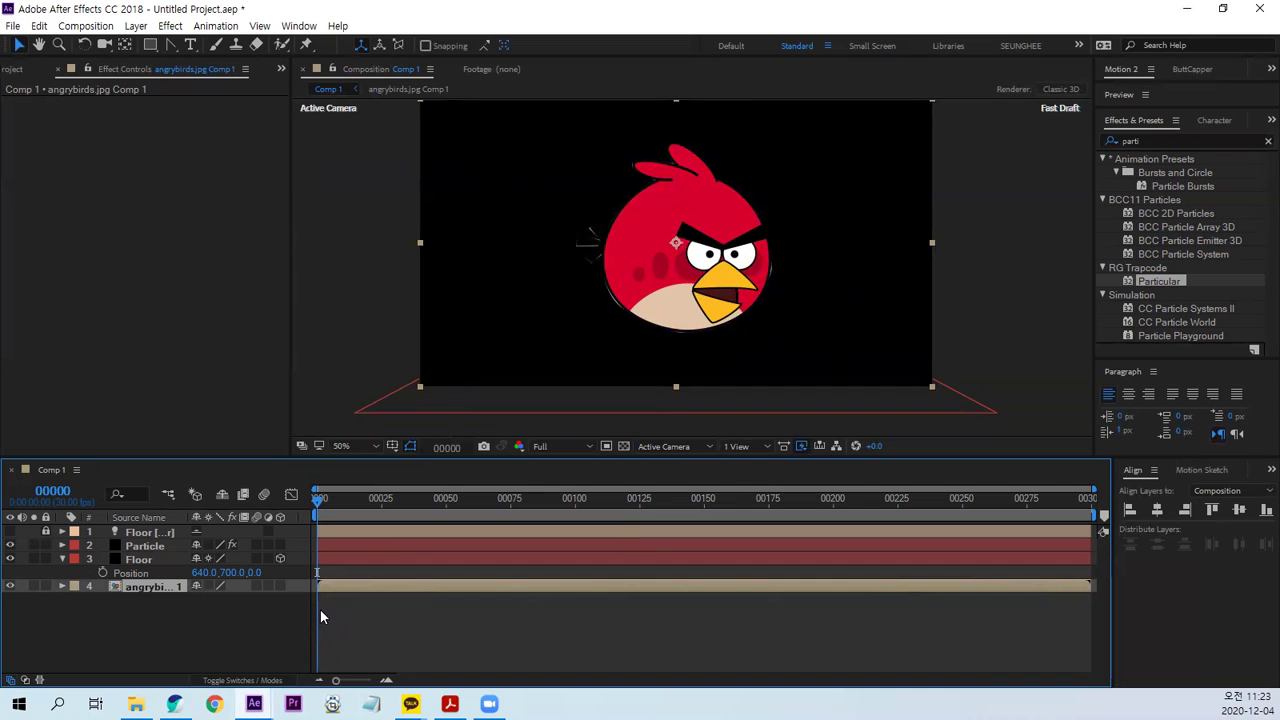
Set the Particle layer's Particle Type to Sprite.
click(147, 548)
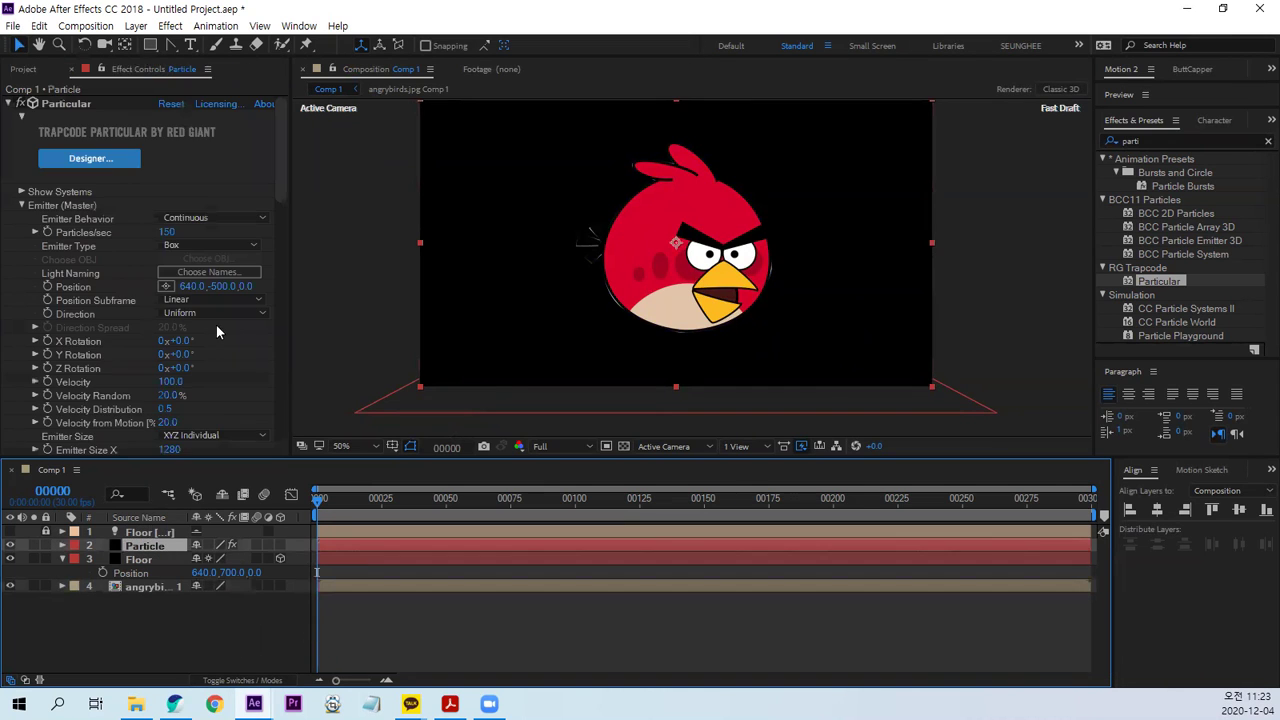
scroll(208, 320, down, 5)
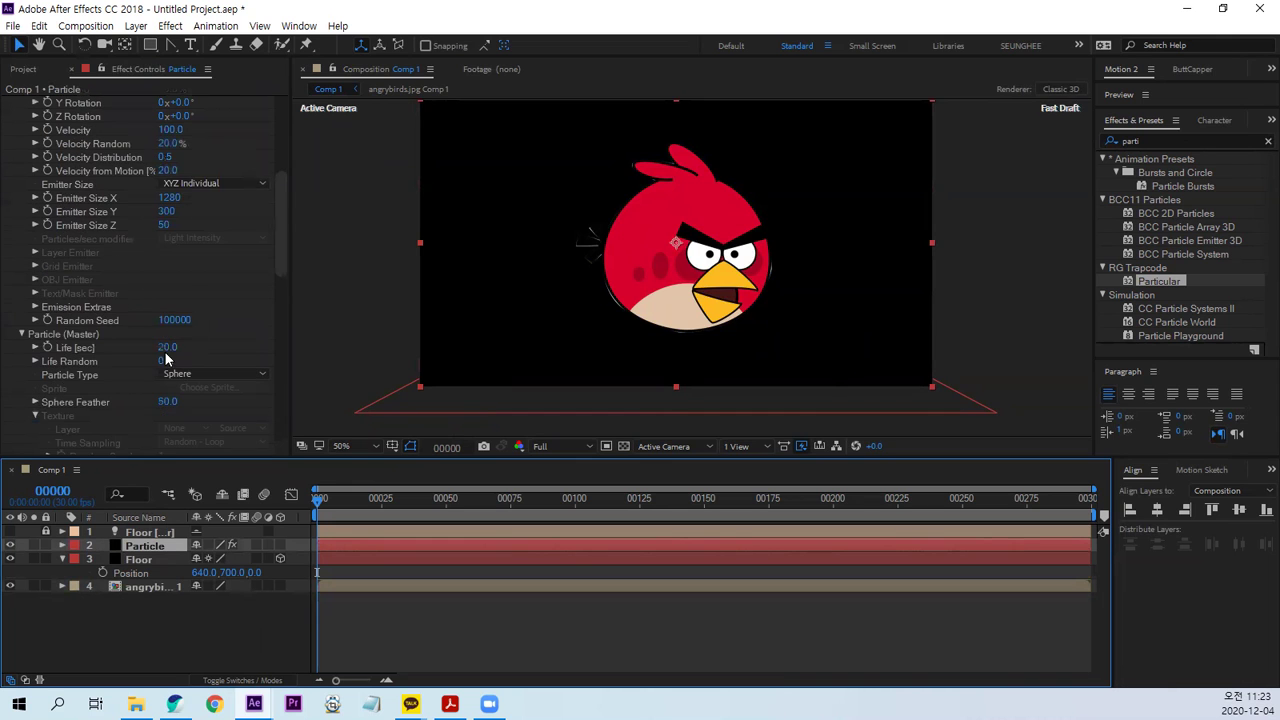
scroll(167, 358, down, 2)
click(195, 302)
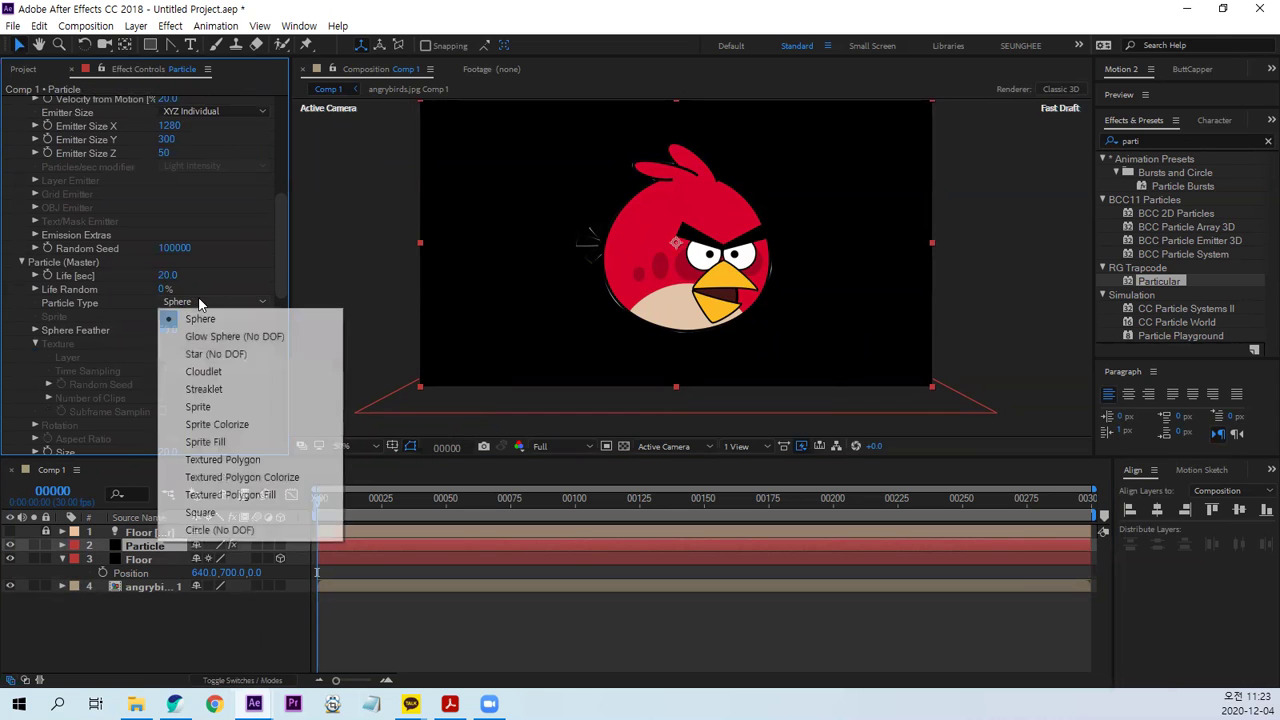
click(200, 407)
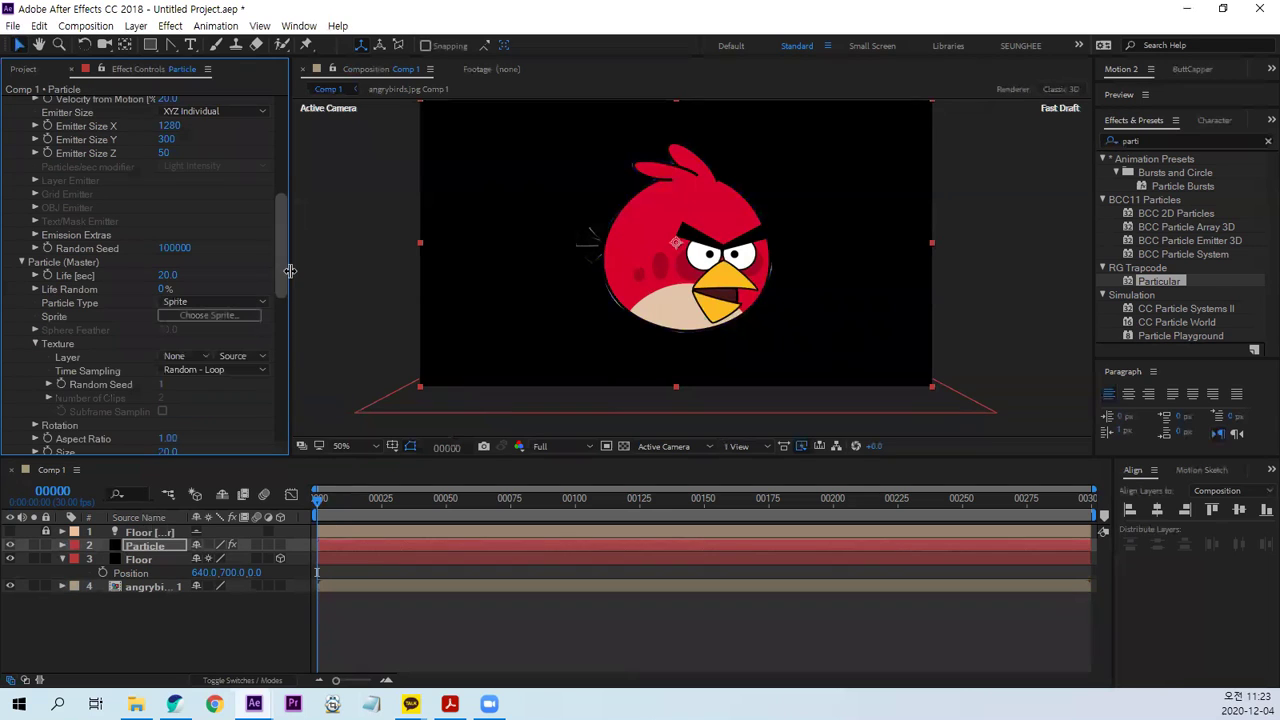
Use 4. angrybirds.jpg Comp 1 as the sprite texture layer and dismiss the size warning.
click(180, 357)
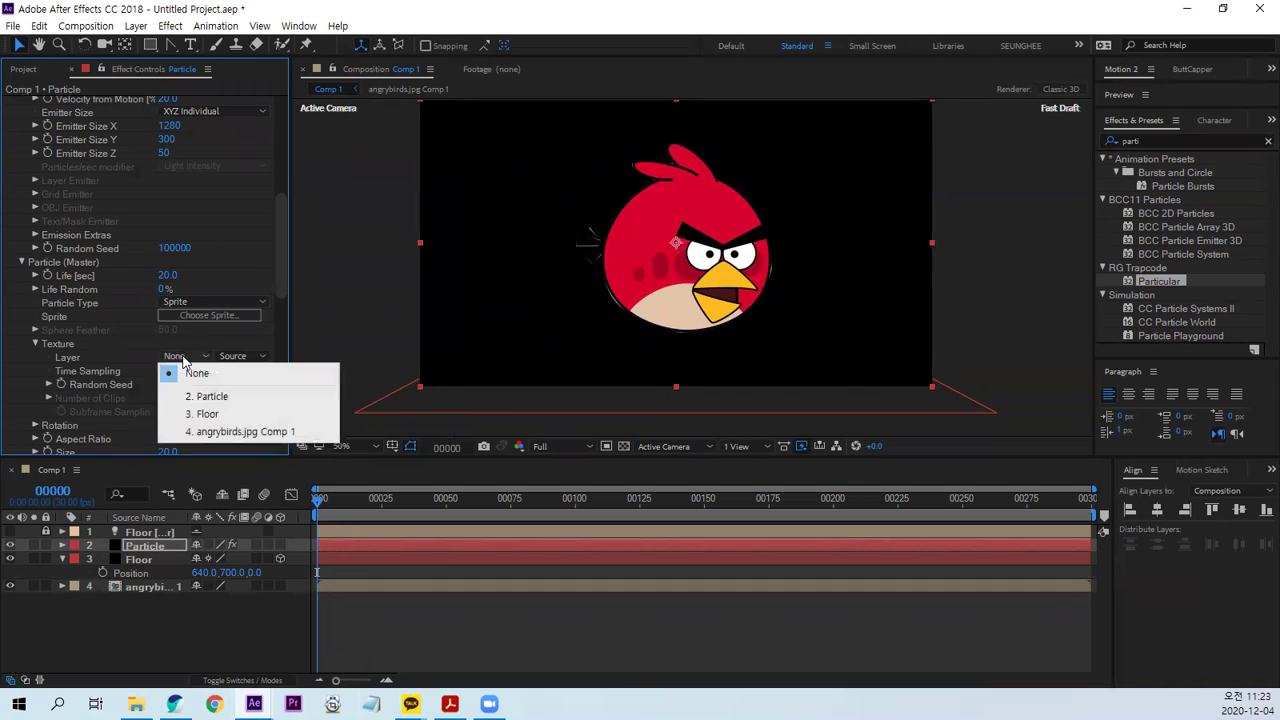
click(235, 431)
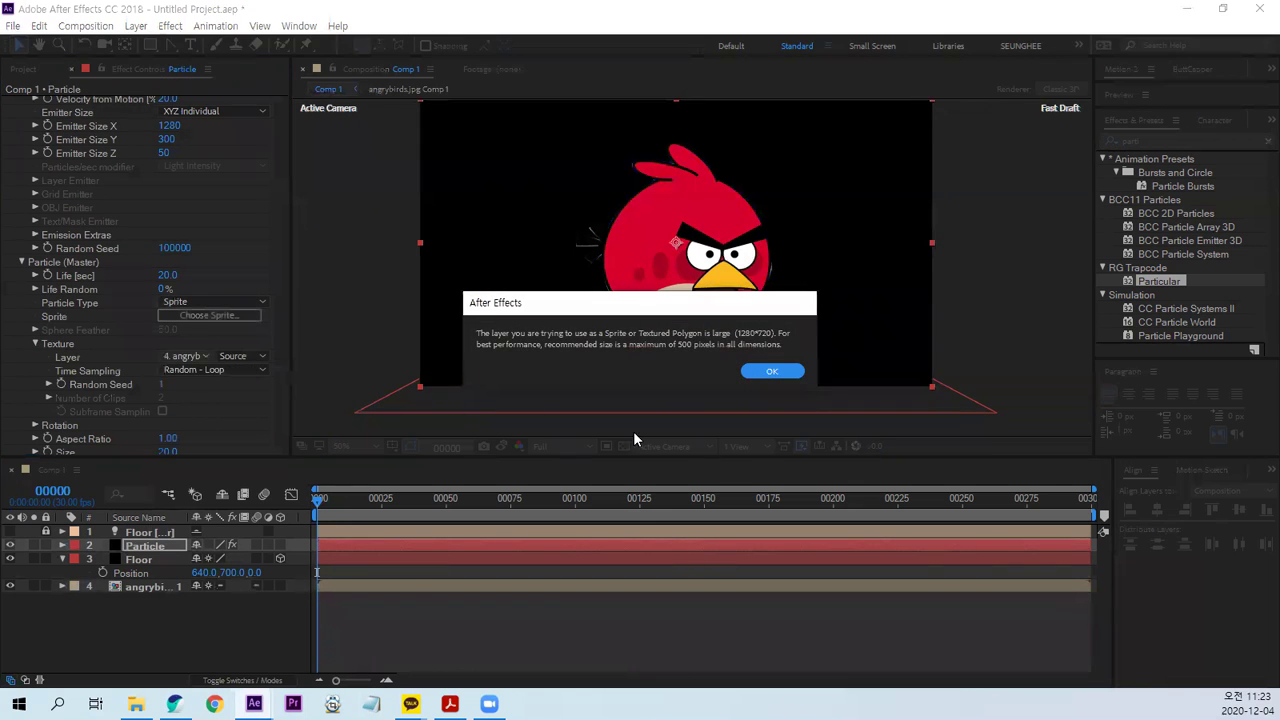
click(768, 376)
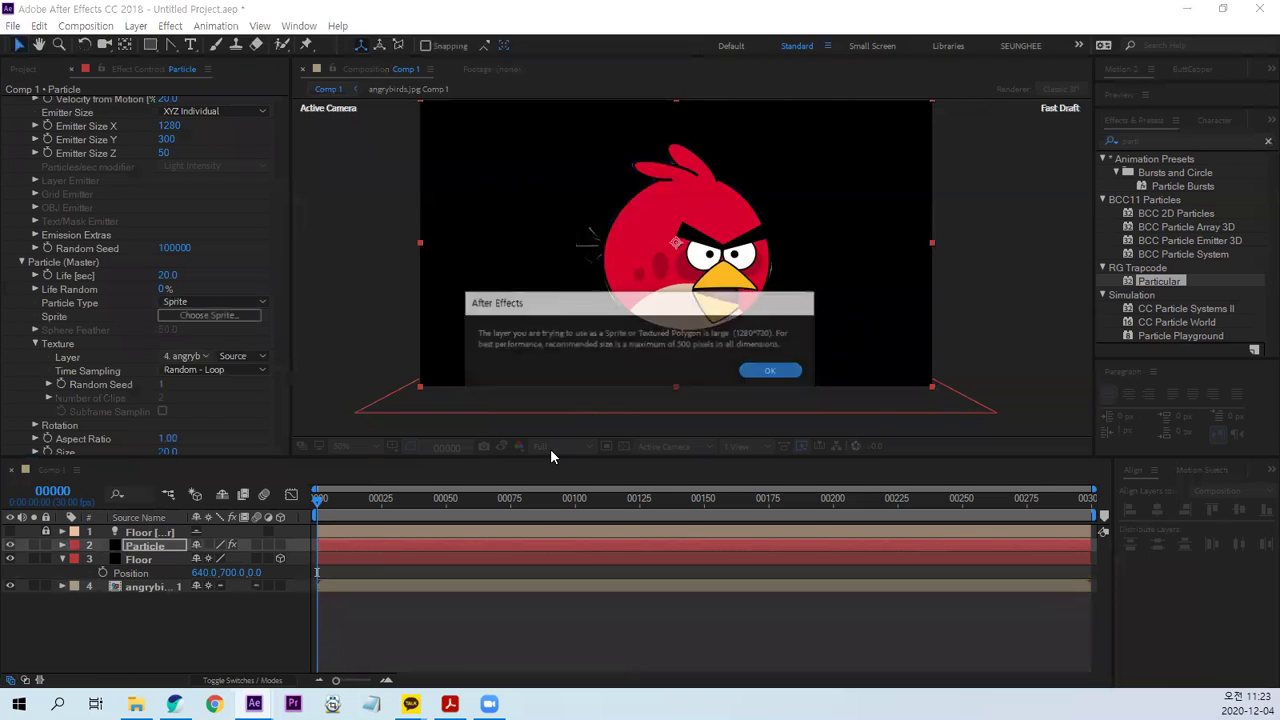
click(773, 372)
Hide the original bird layer and scrub to frame 126 to view the particles.
click(11, 587)
drag(316, 505, 642, 503)
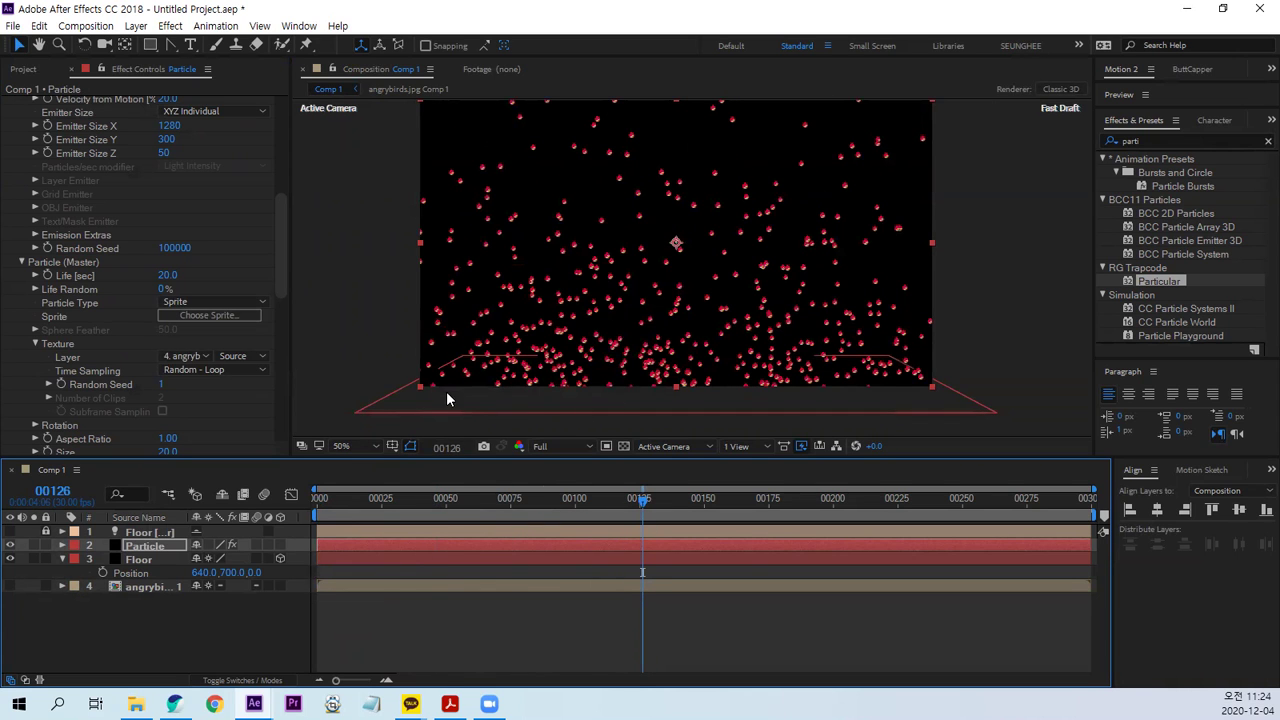
drag(283, 274, 283, 367)
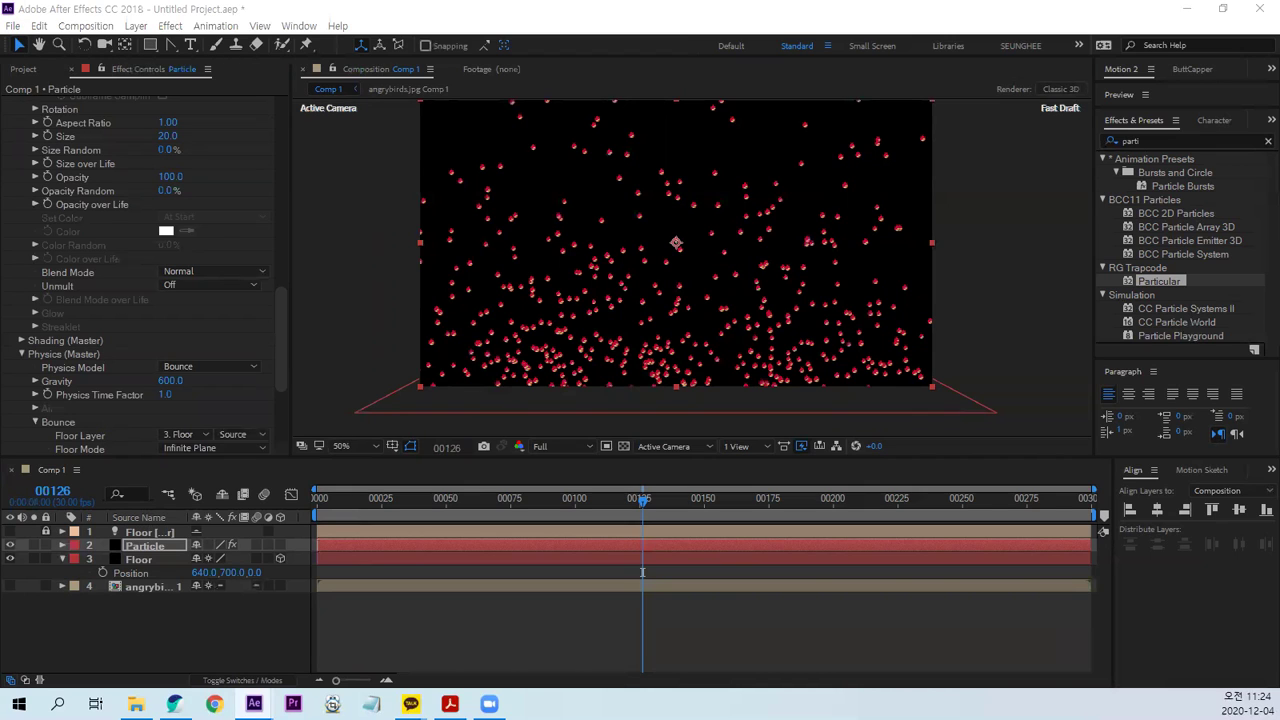
drag(275, 346, 273, 413)
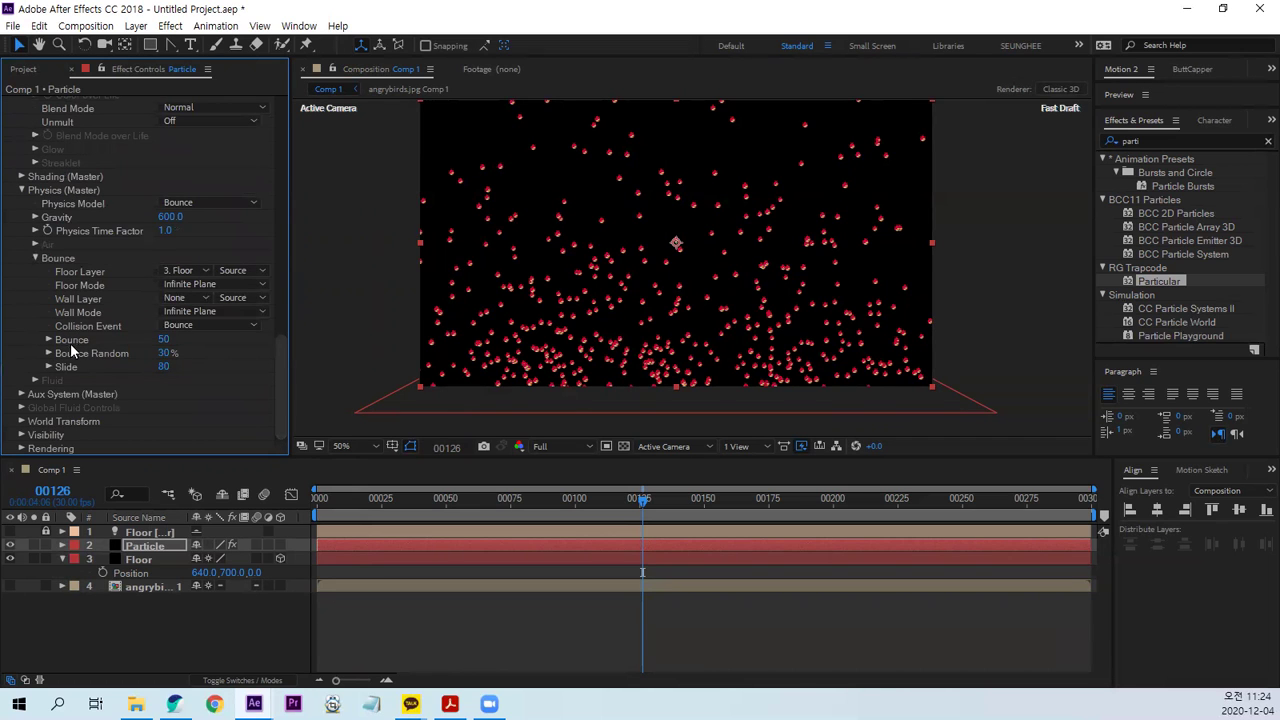
scroll(105, 192, up, 5)
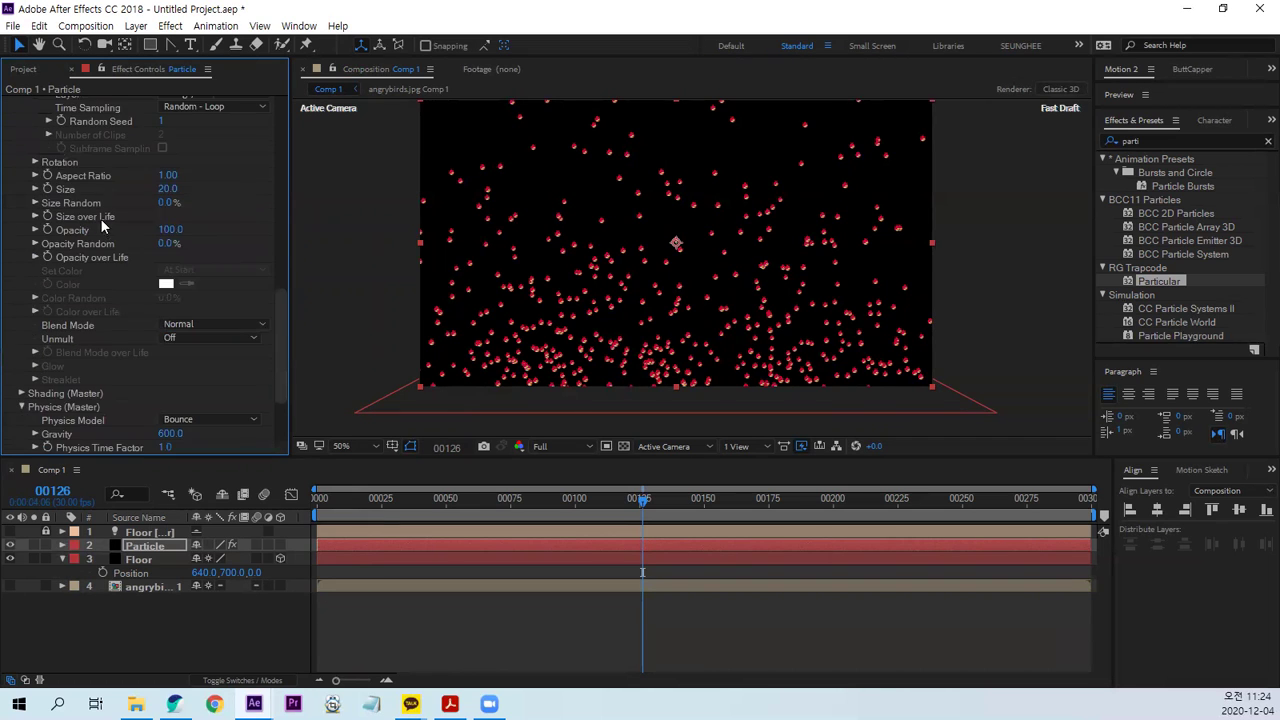
scroll(81, 274, up, 2)
scroll(83, 149, up, 2)
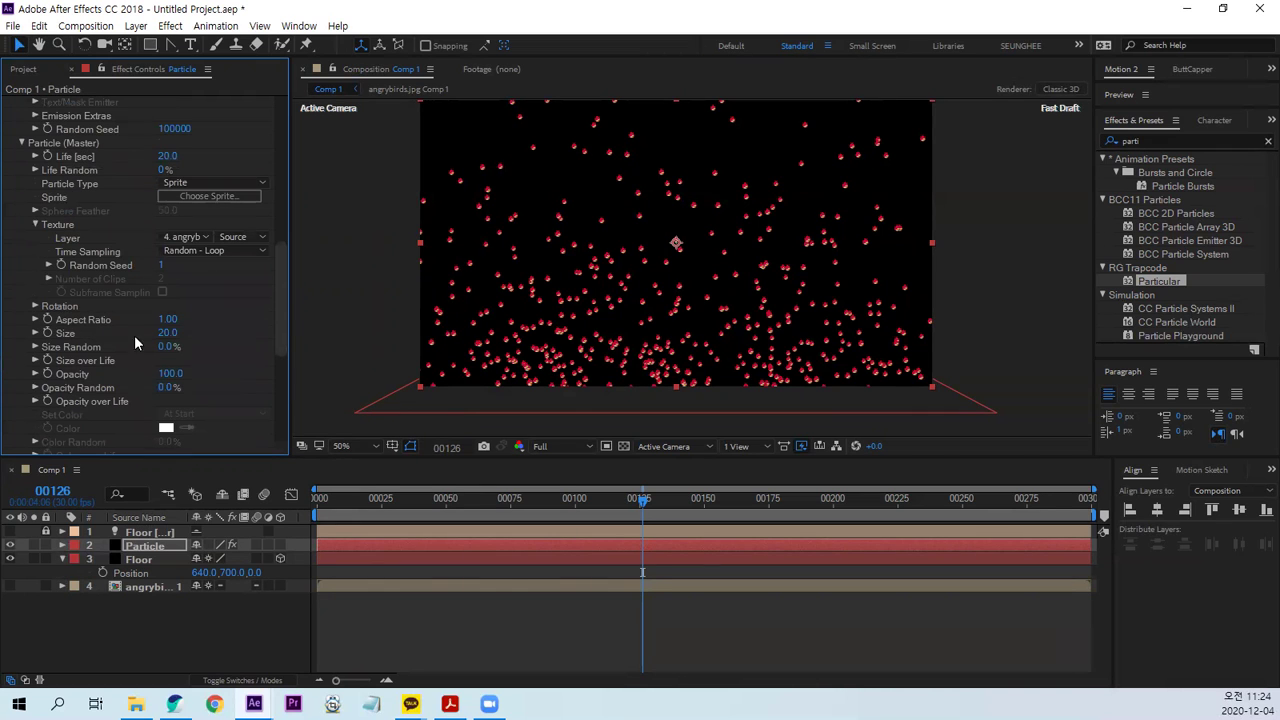
Try sprite Size 200 and 50, then settle on a particle Size of 100.
click(167, 333)
text(200)
key(Return)
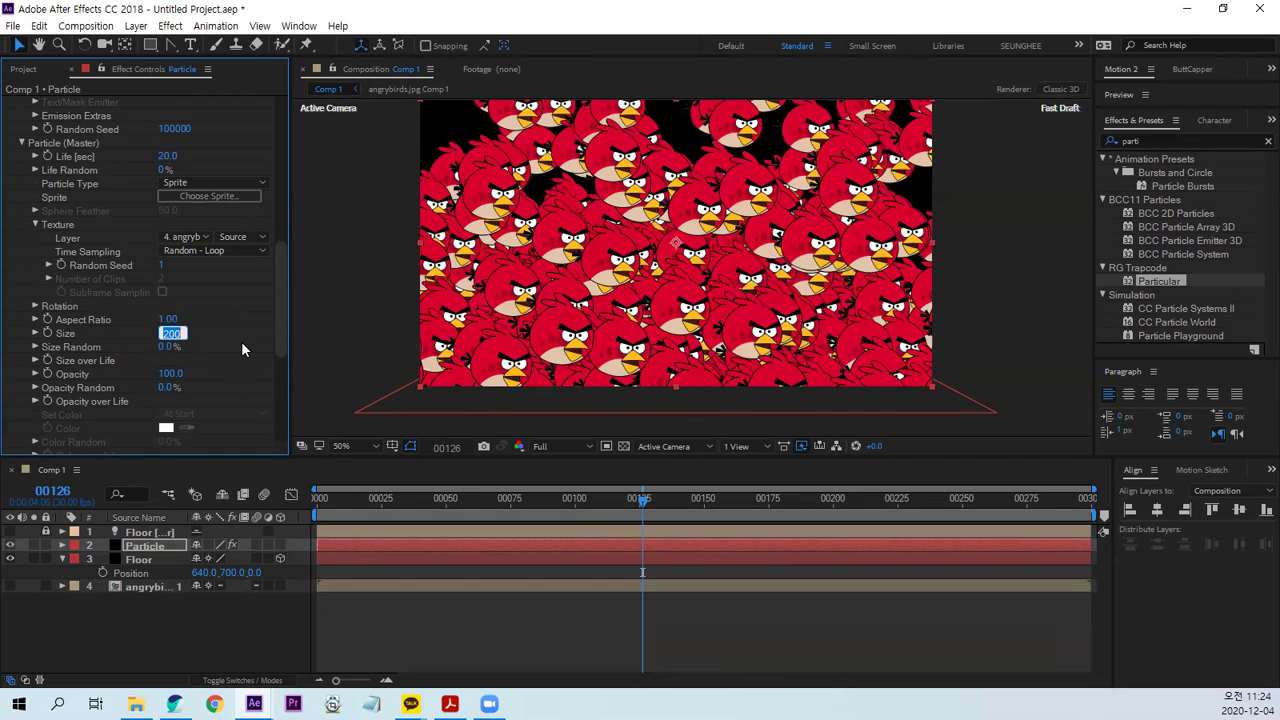
text(50)
key(Return)
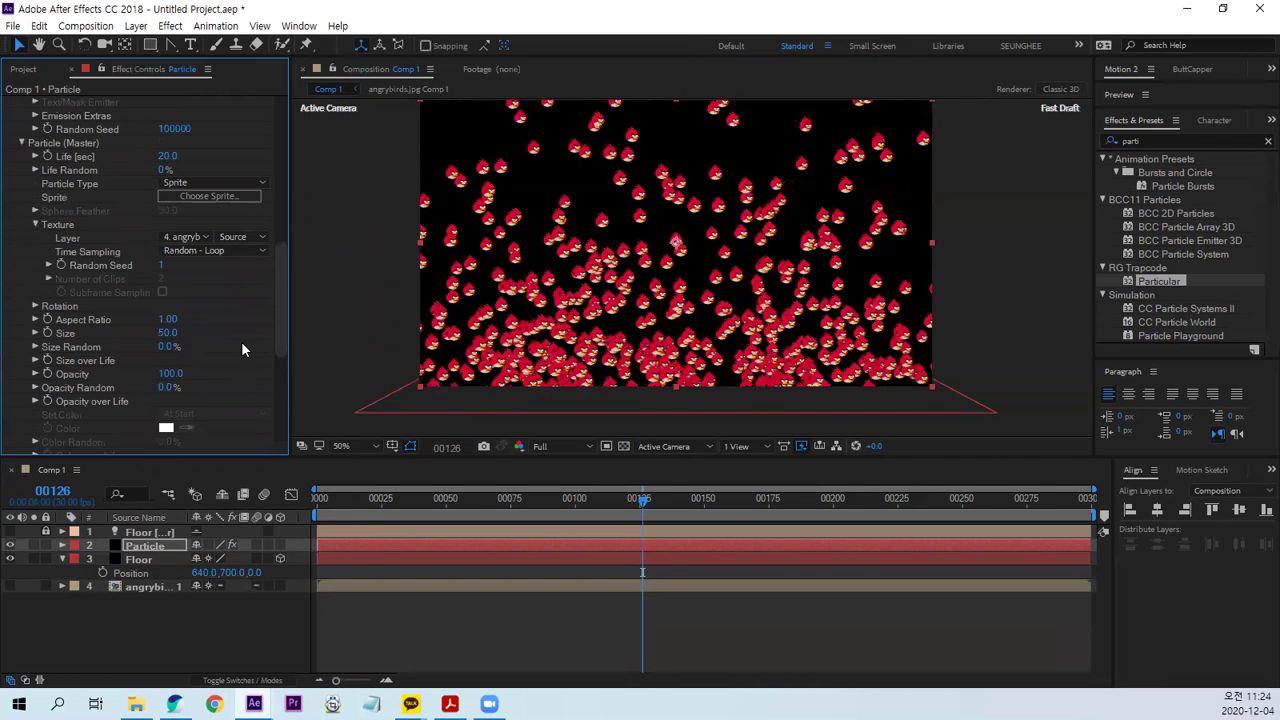
click(168, 333)
text(100)
key(Return)
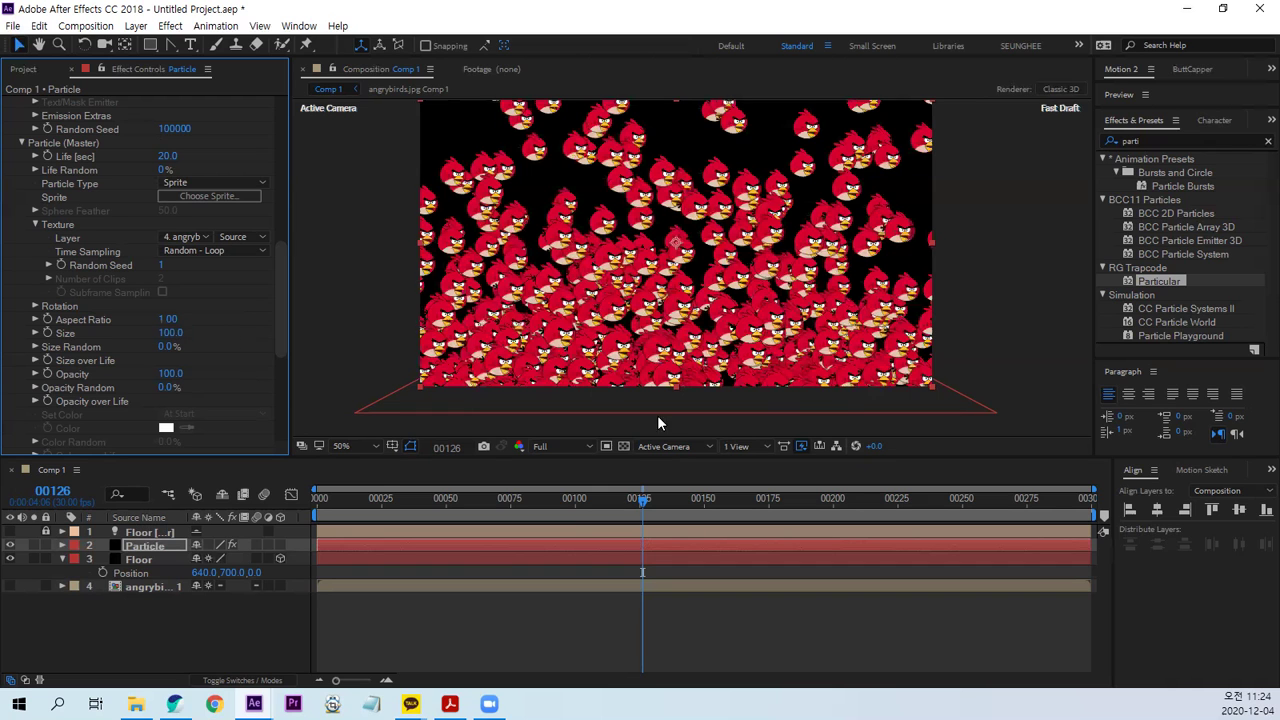
Rewind the timeline from about frame 75 back to frame 0.
click(510, 498)
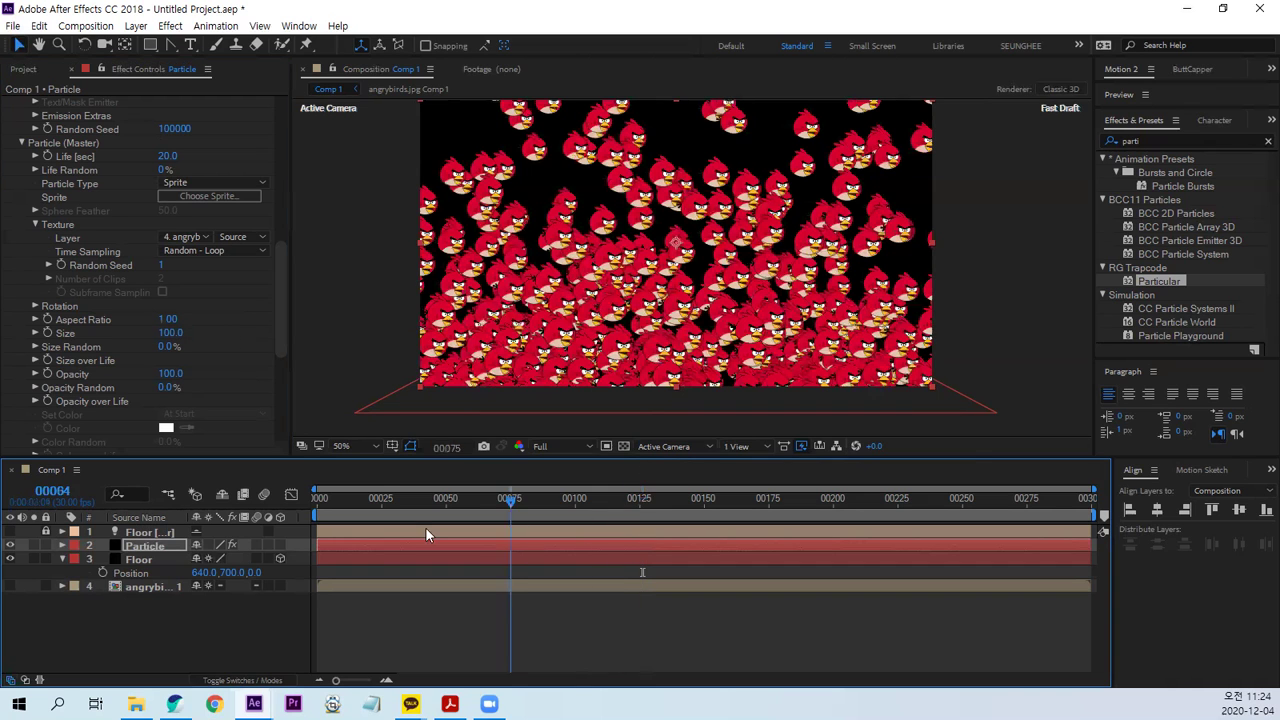
drag(426, 499, 317, 499)
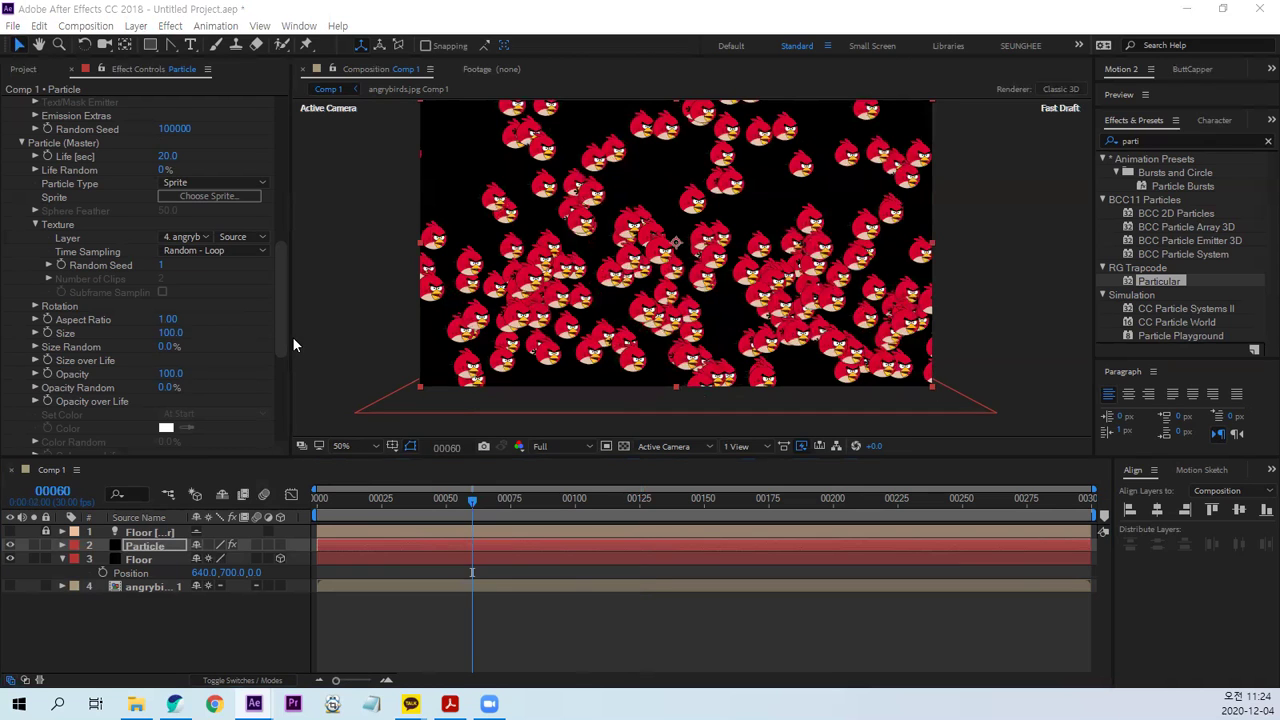
drag(281, 339, 278, 444)
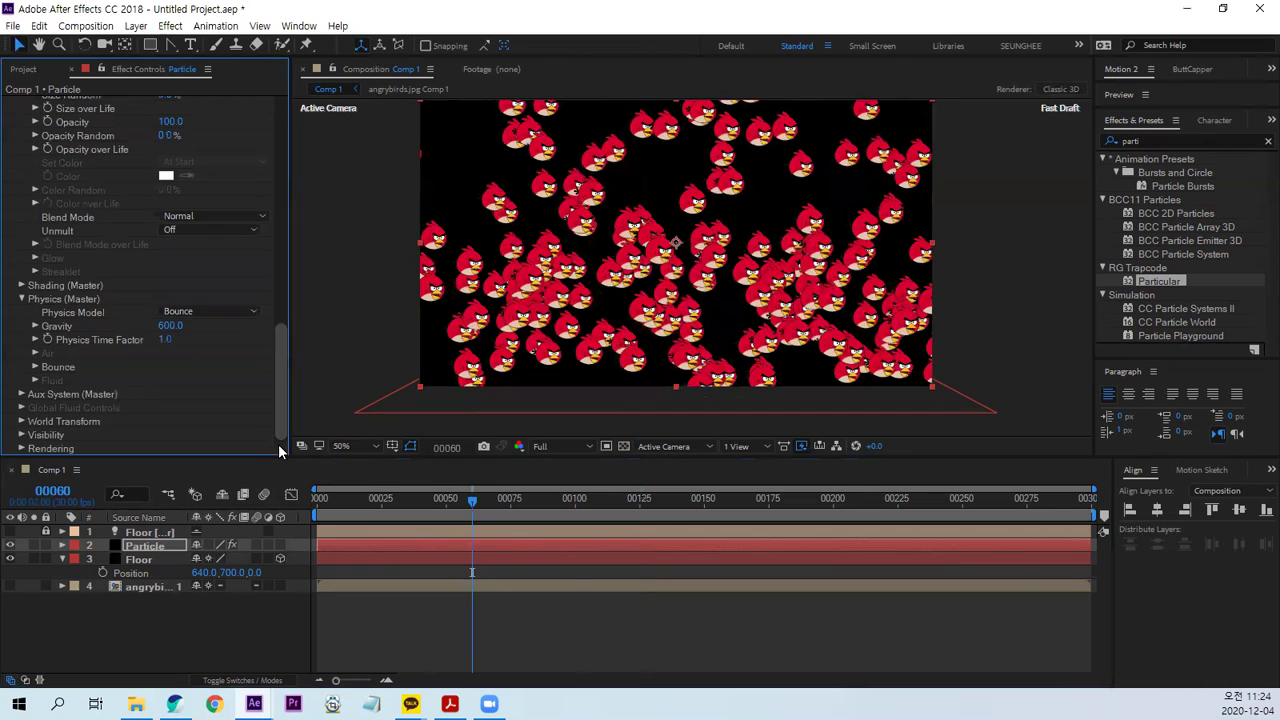
Set Physics Bounce to 15 and Bounce Random to 15%.
click(36, 368)
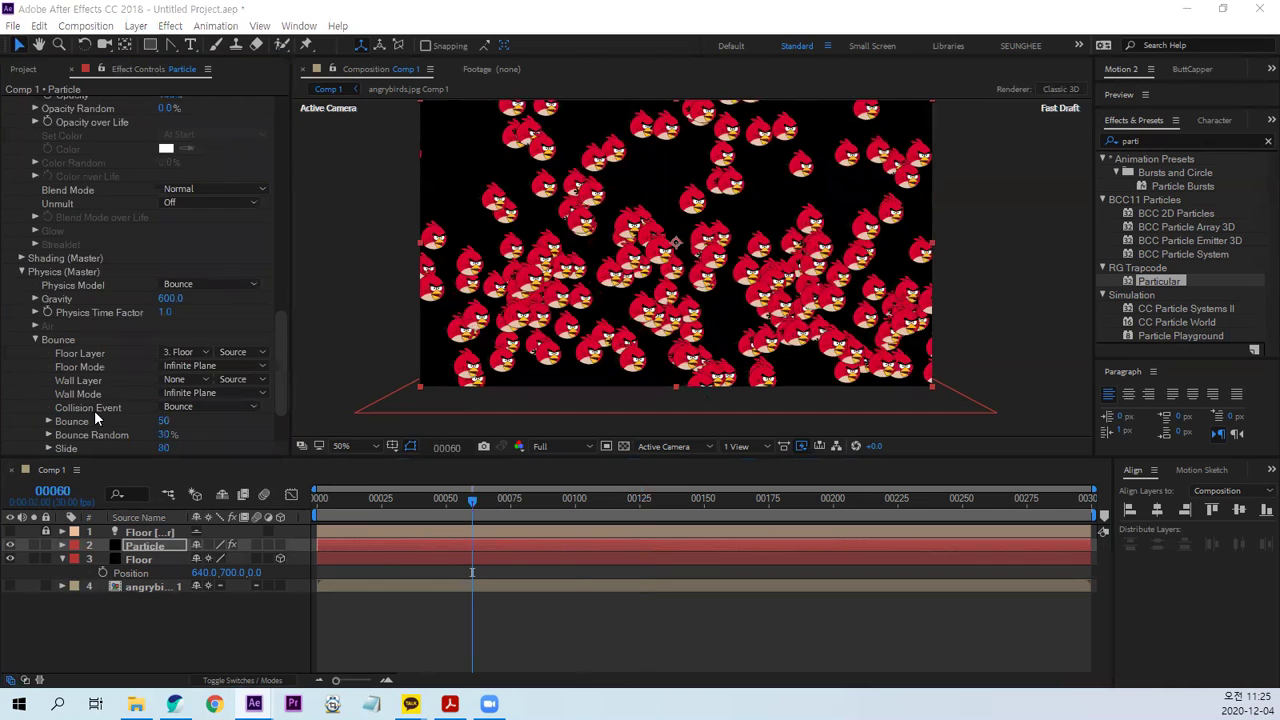
scroll(185, 357, down, 3)
click(164, 342)
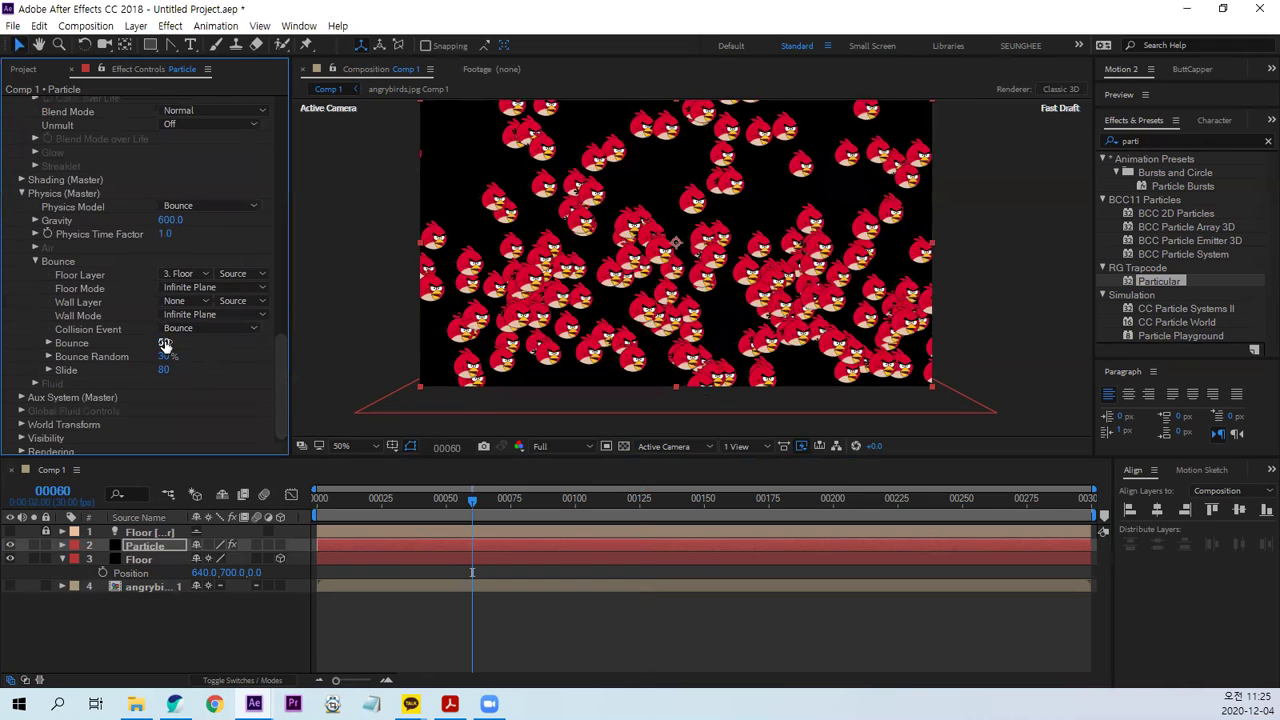
text(15)
key(Return)
click(166, 357)
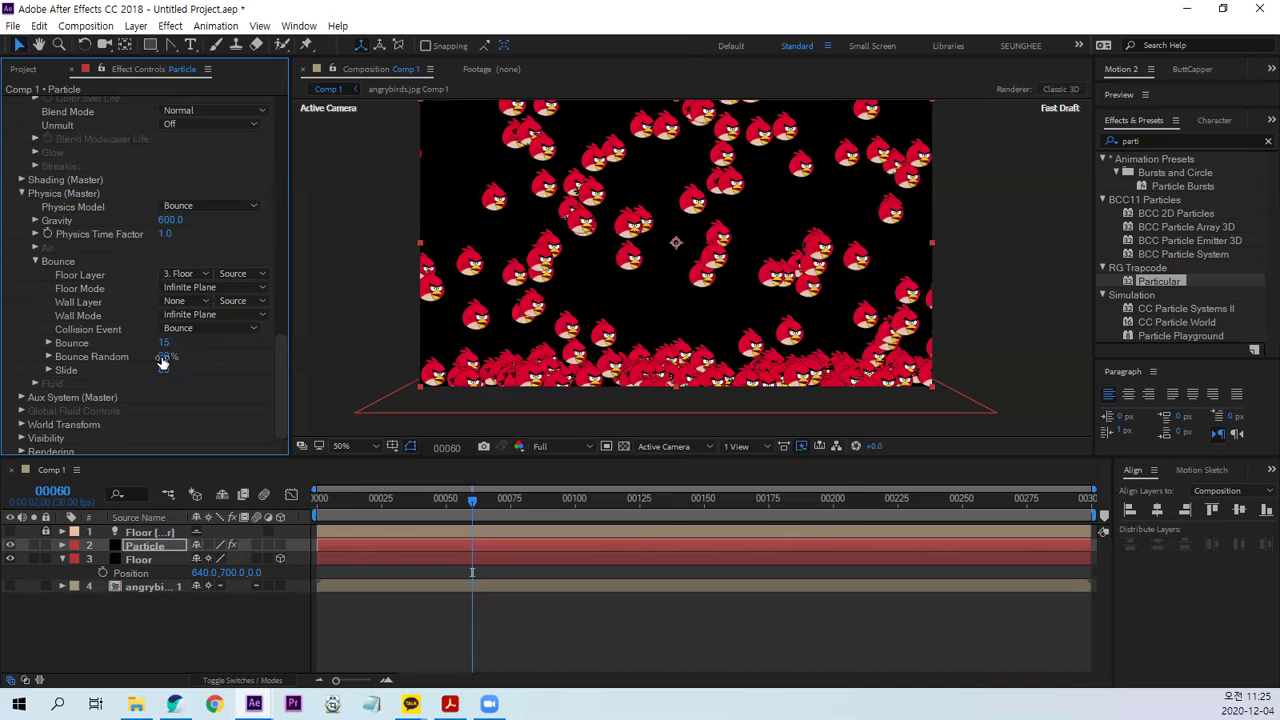
text(15)
key(Return)
Return to the first frame and play a preview of the falling birds.
click(377, 512)
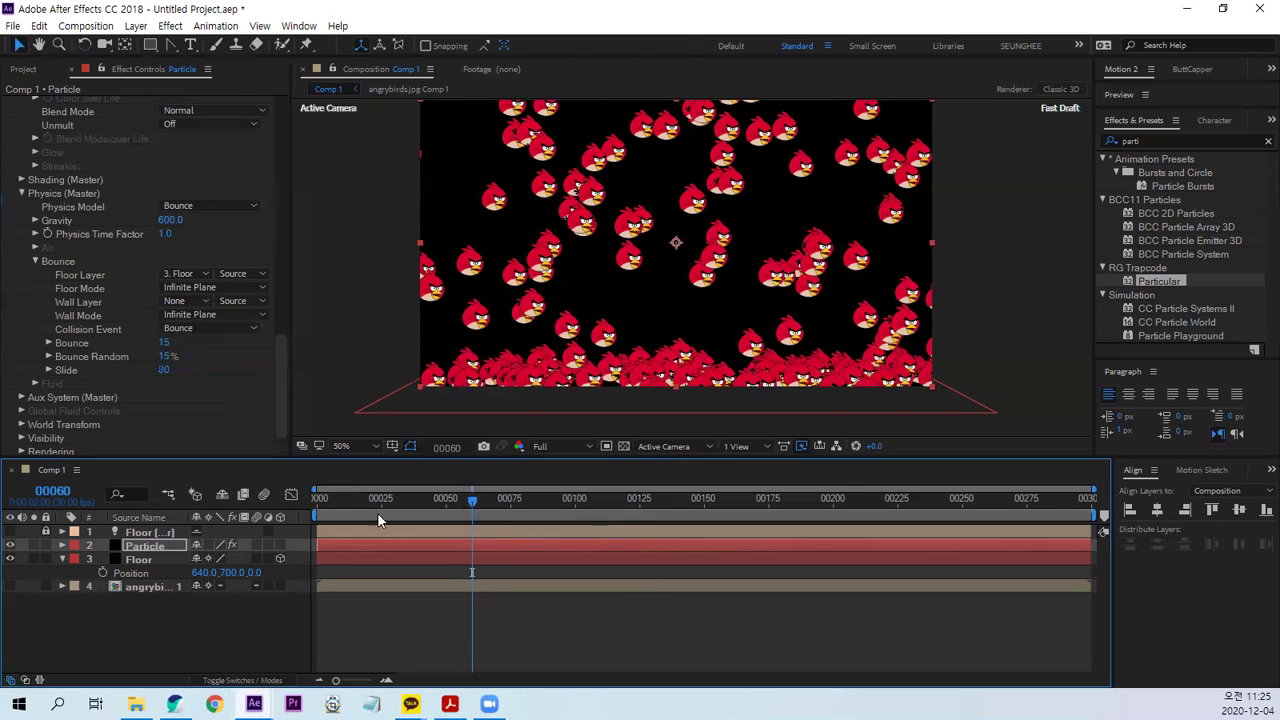
key(Home)
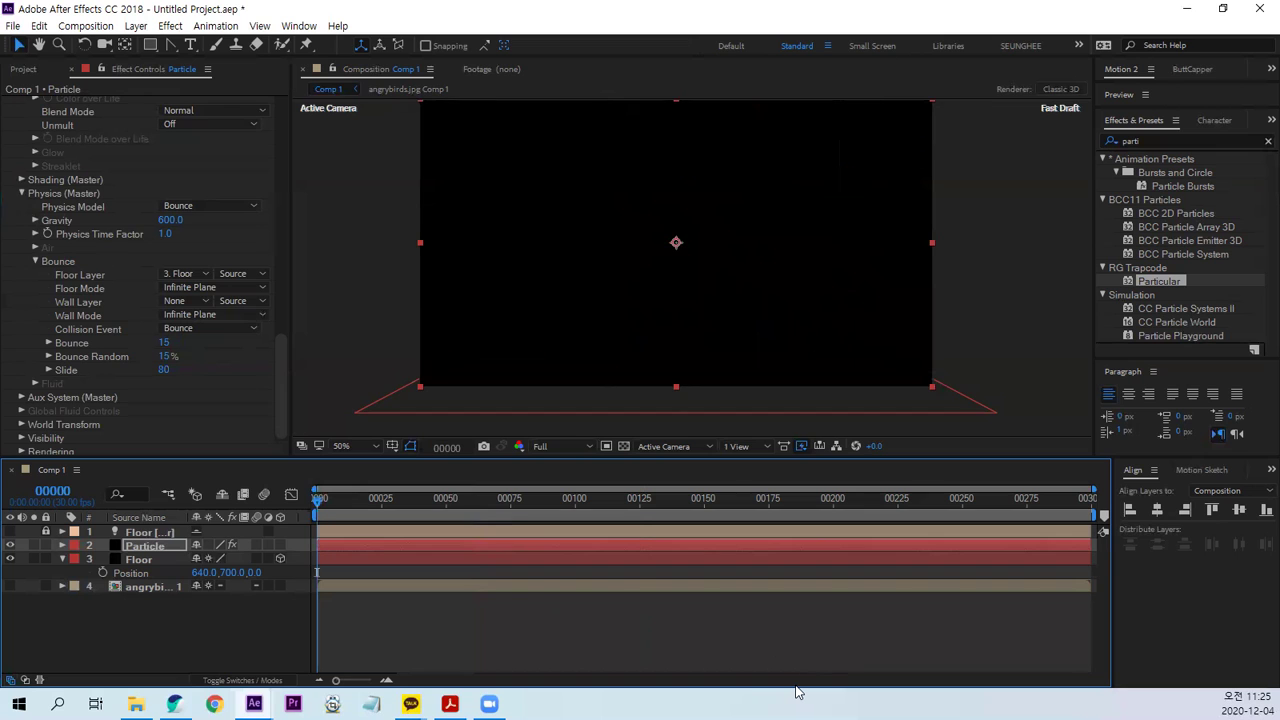
key(space)
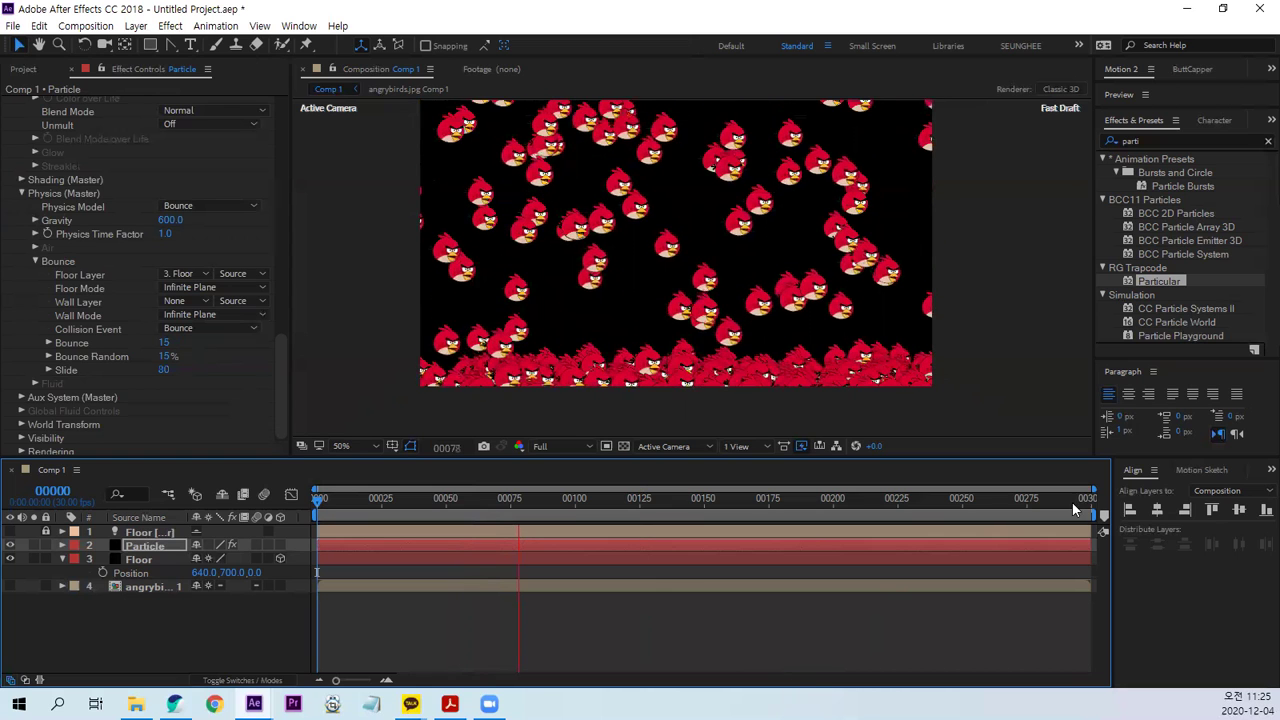
Stop the preview and set World Transform X Rotation W to 50°.
key(space)
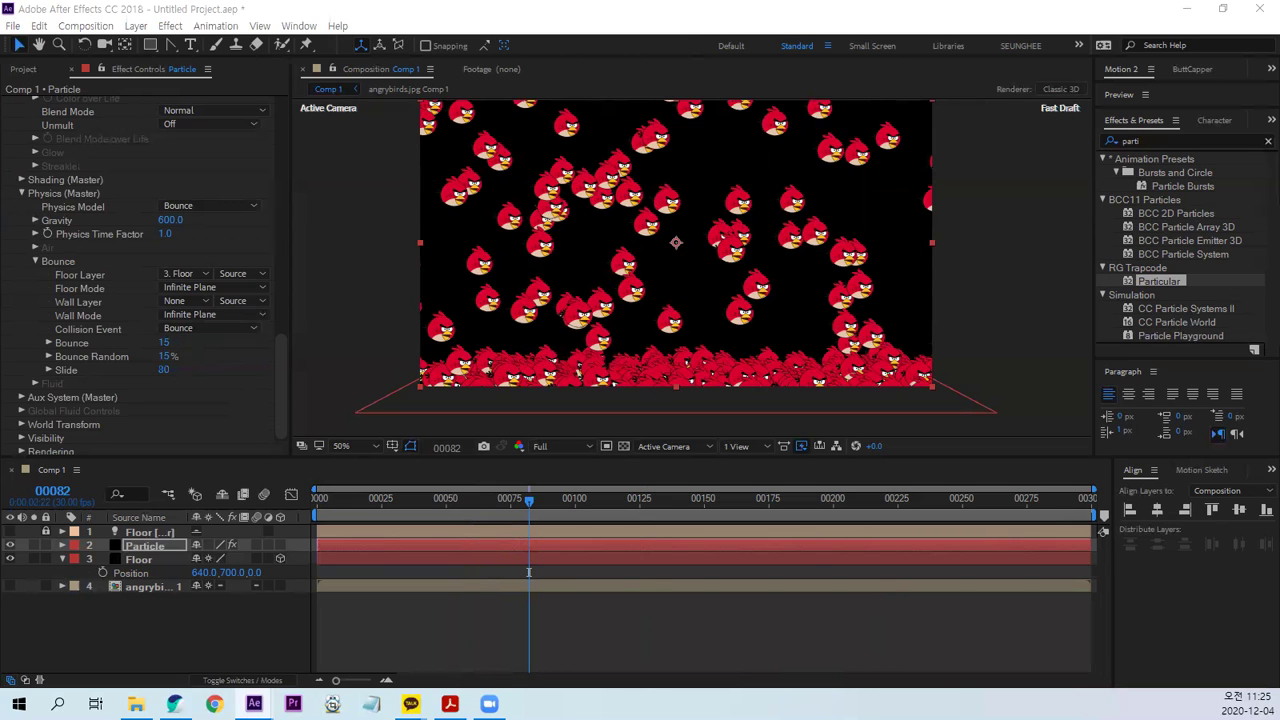
scroll(283, 386, up, 3)
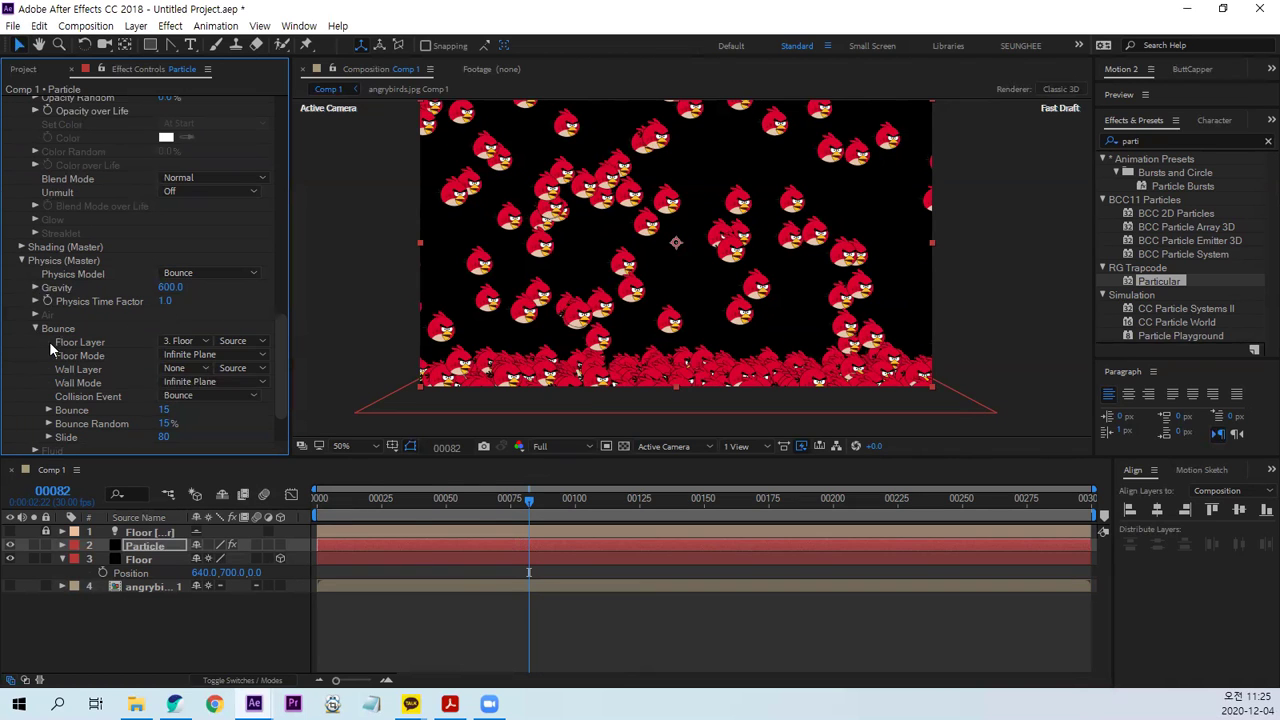
scroll(129, 379, down, 3)
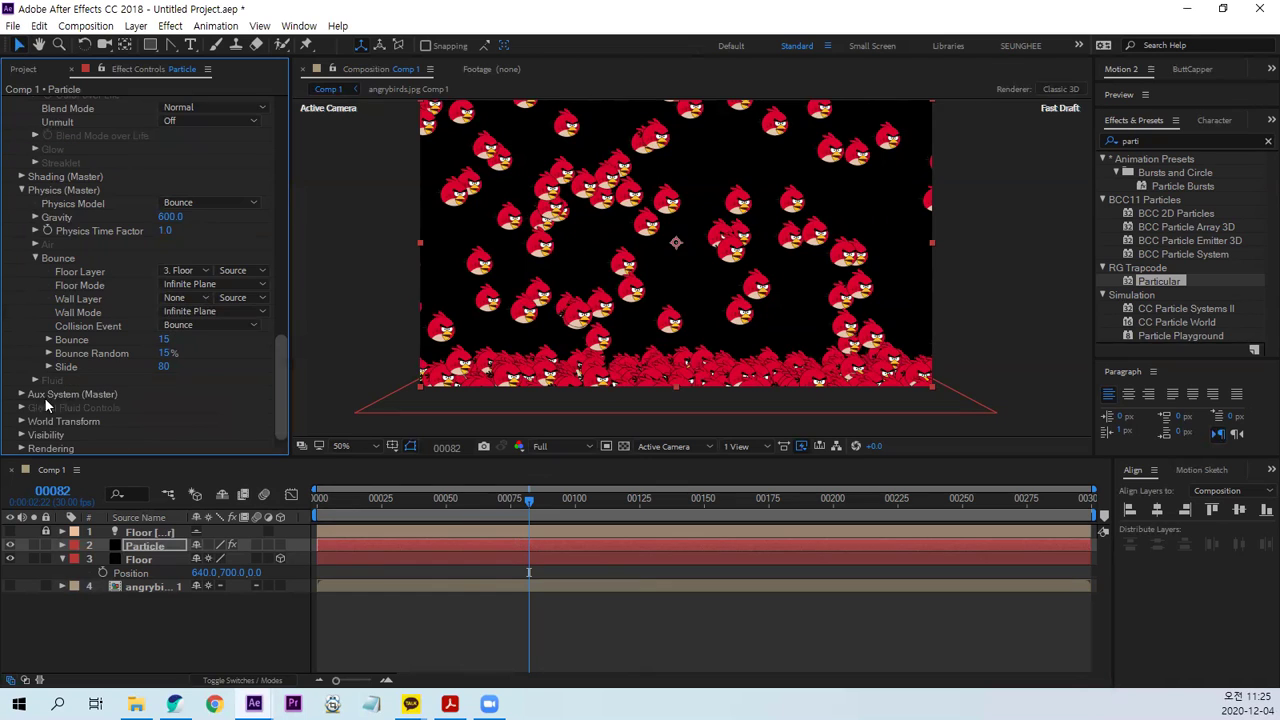
click(20, 421)
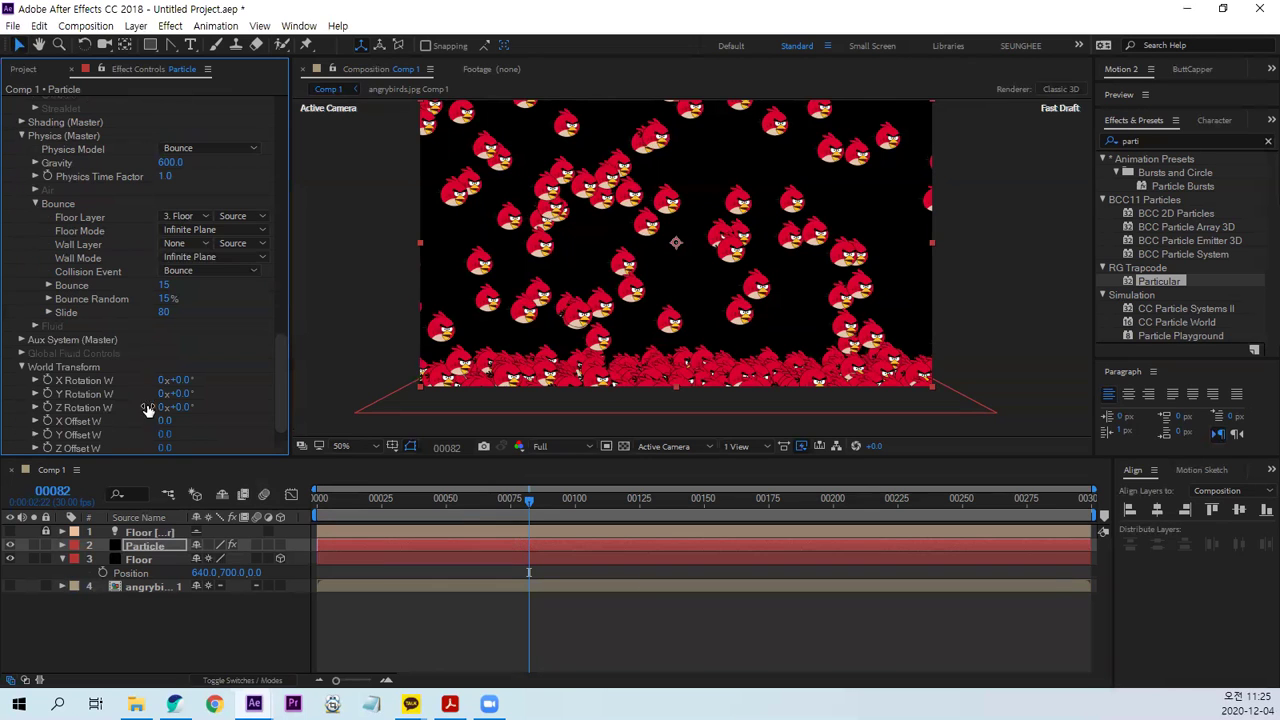
drag(278, 393, 283, 420)
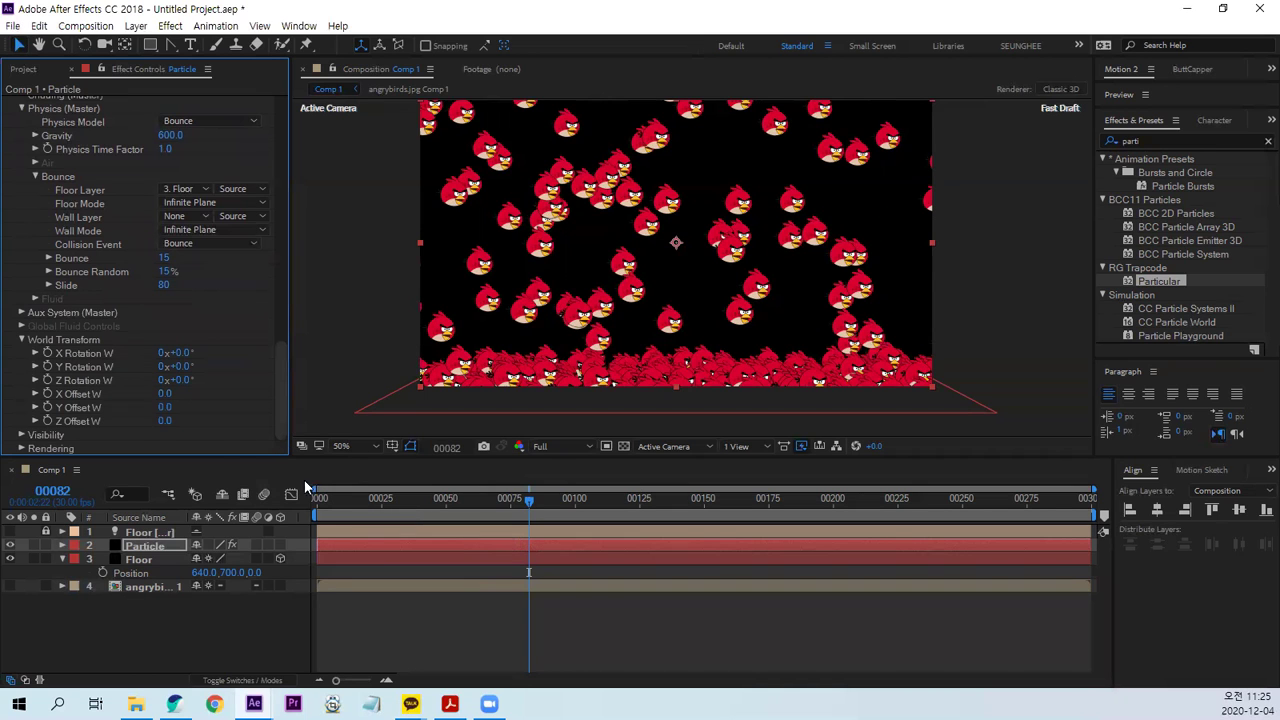
drag(180, 353, 364, 397)
click(182, 353)
text(50)
key(Return)
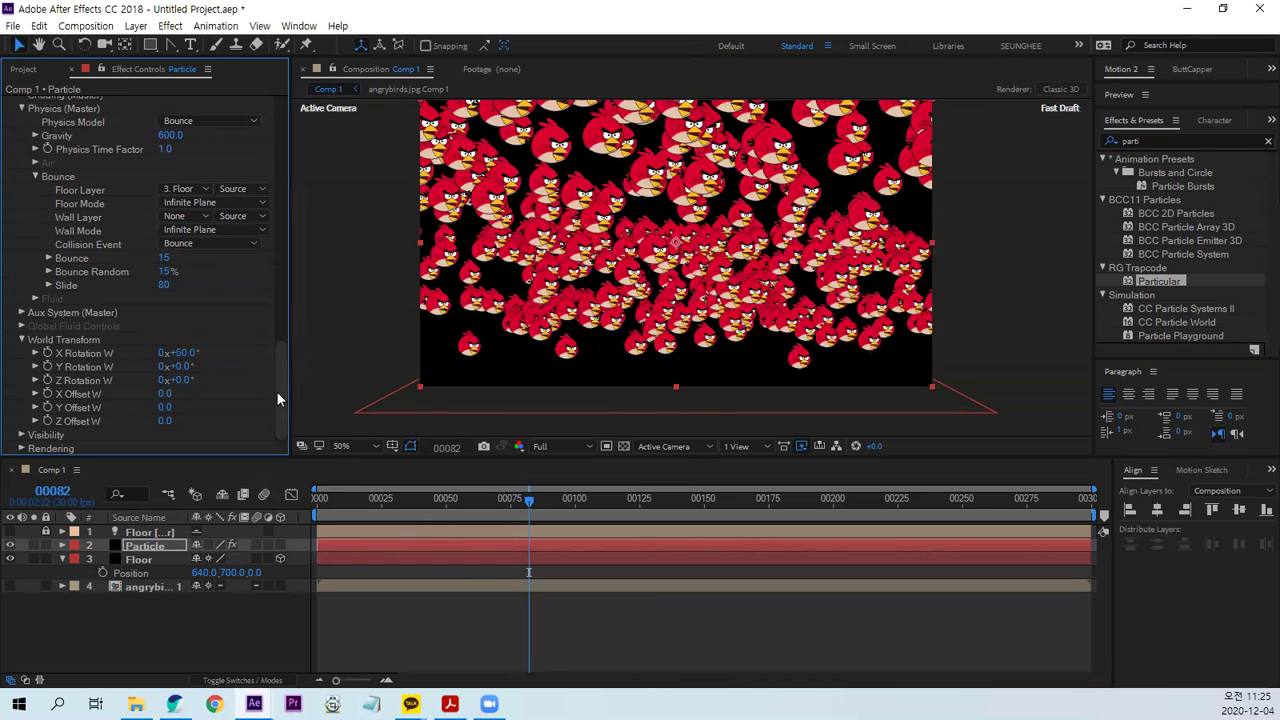
Preview the tilted world from the start, then reset World X Rotation to 0.
drag(475, 498, 316, 498)
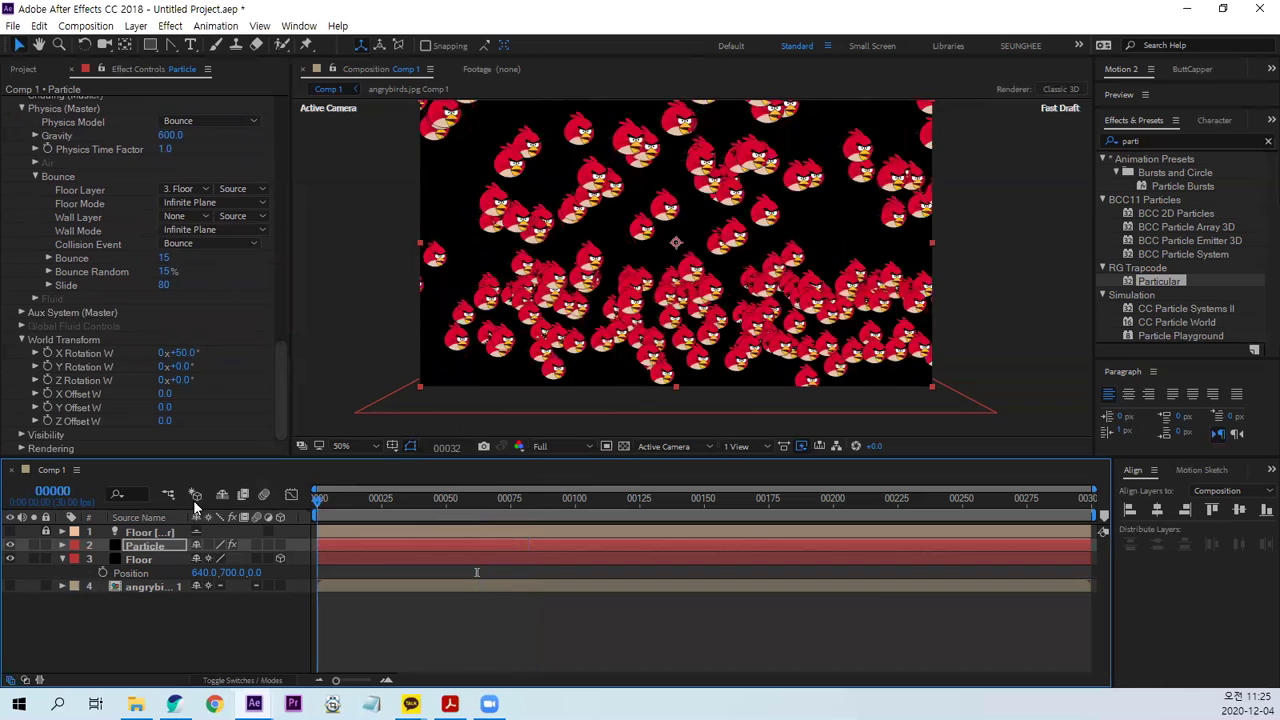
key(space)
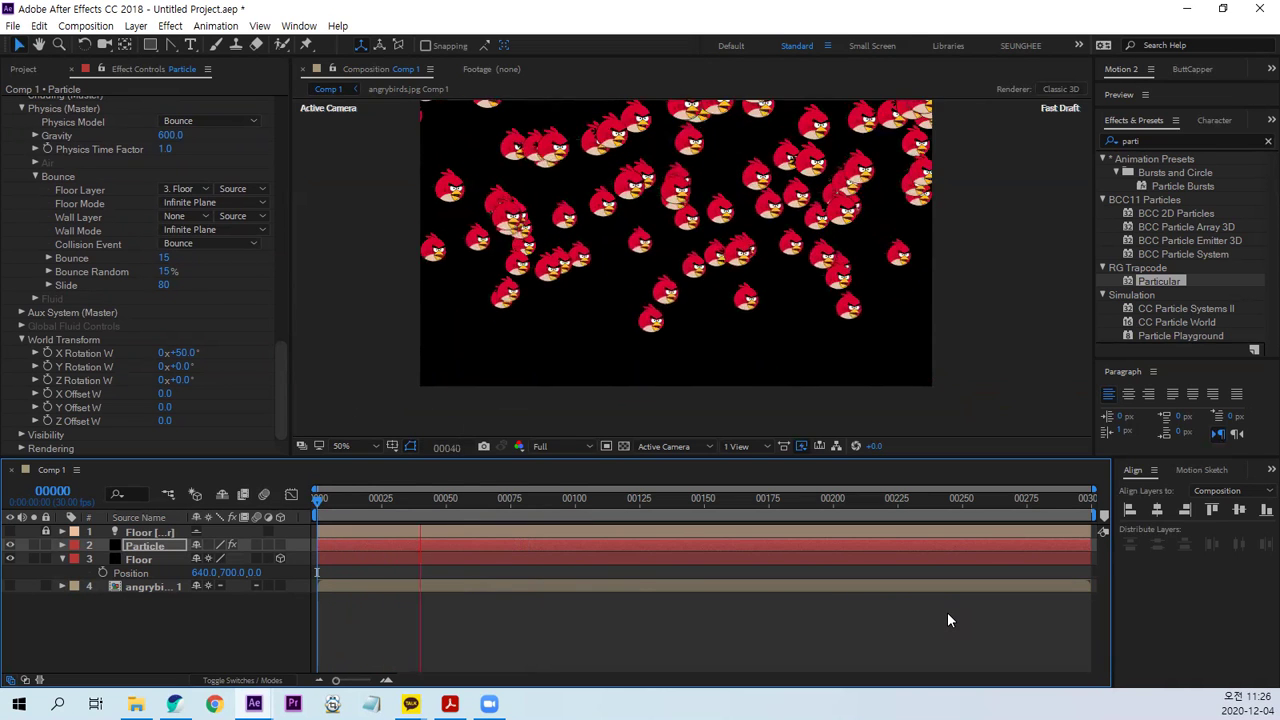
key(space)
click(180, 353)
text(0)
key(Return)
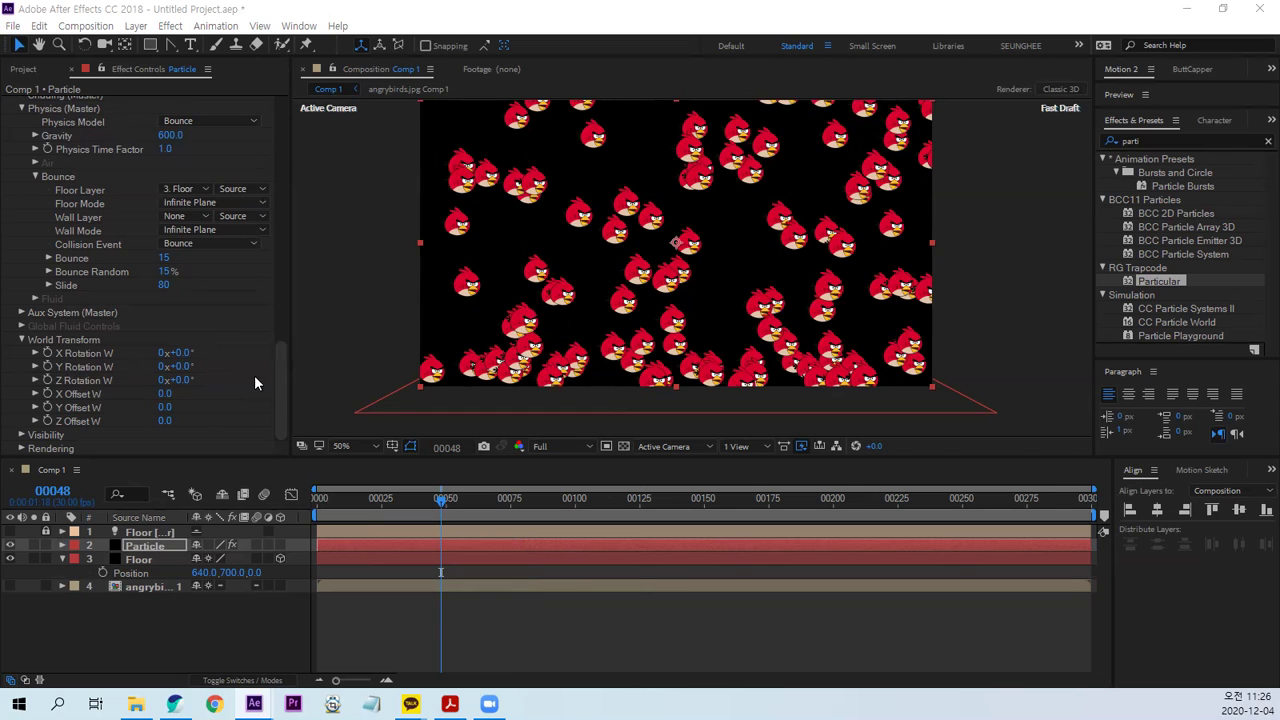
drag(284, 360, 279, 253)
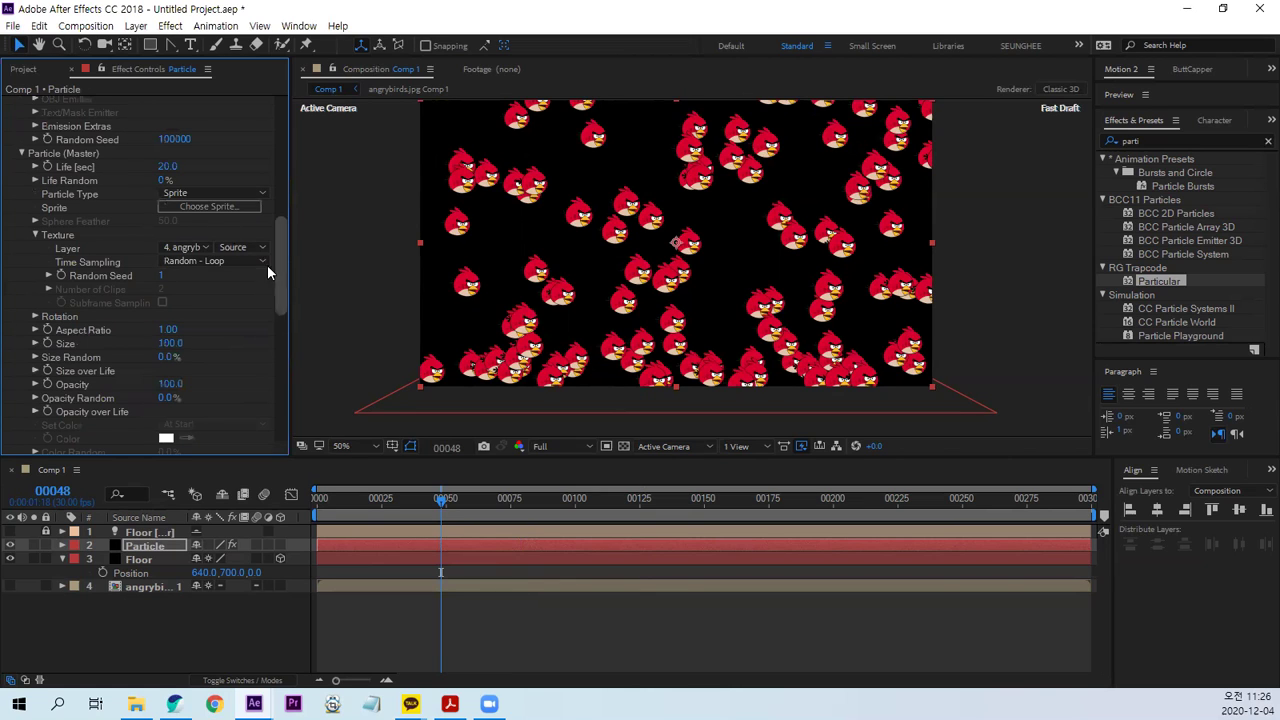
Set Particle Rotation's Random Speed Rotate to 50.
click(35, 316)
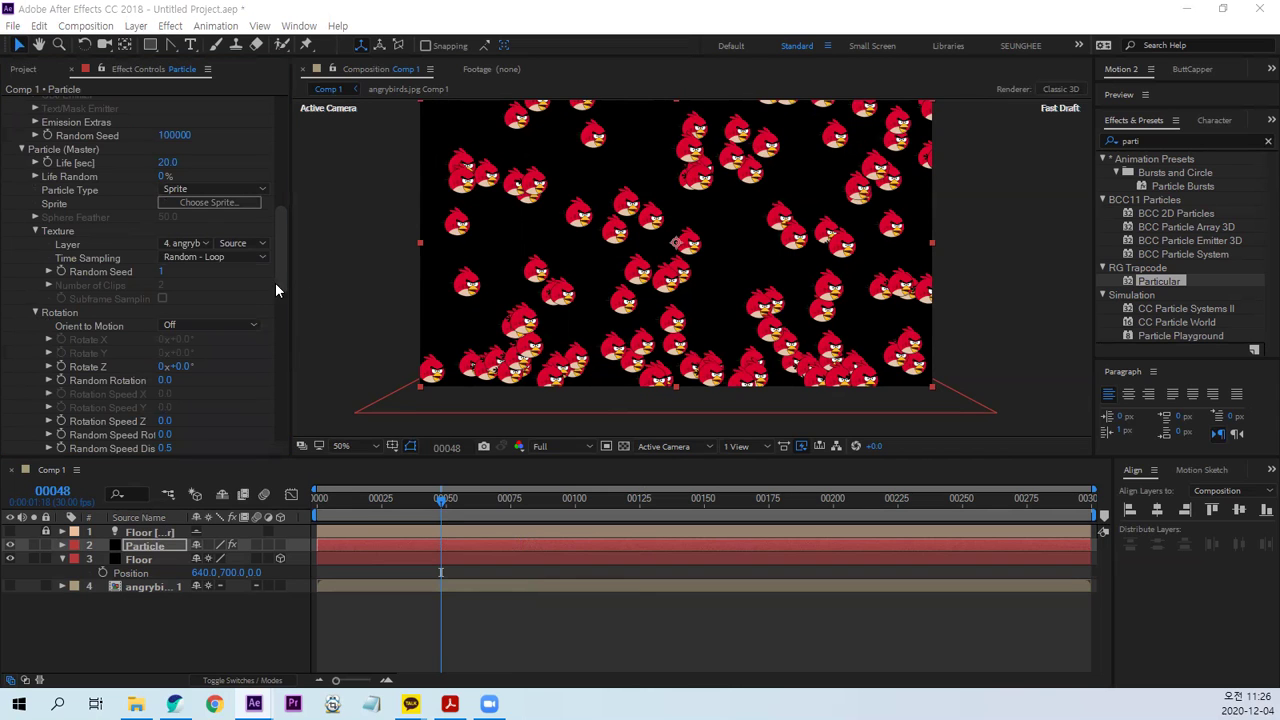
drag(283, 281, 283, 301)
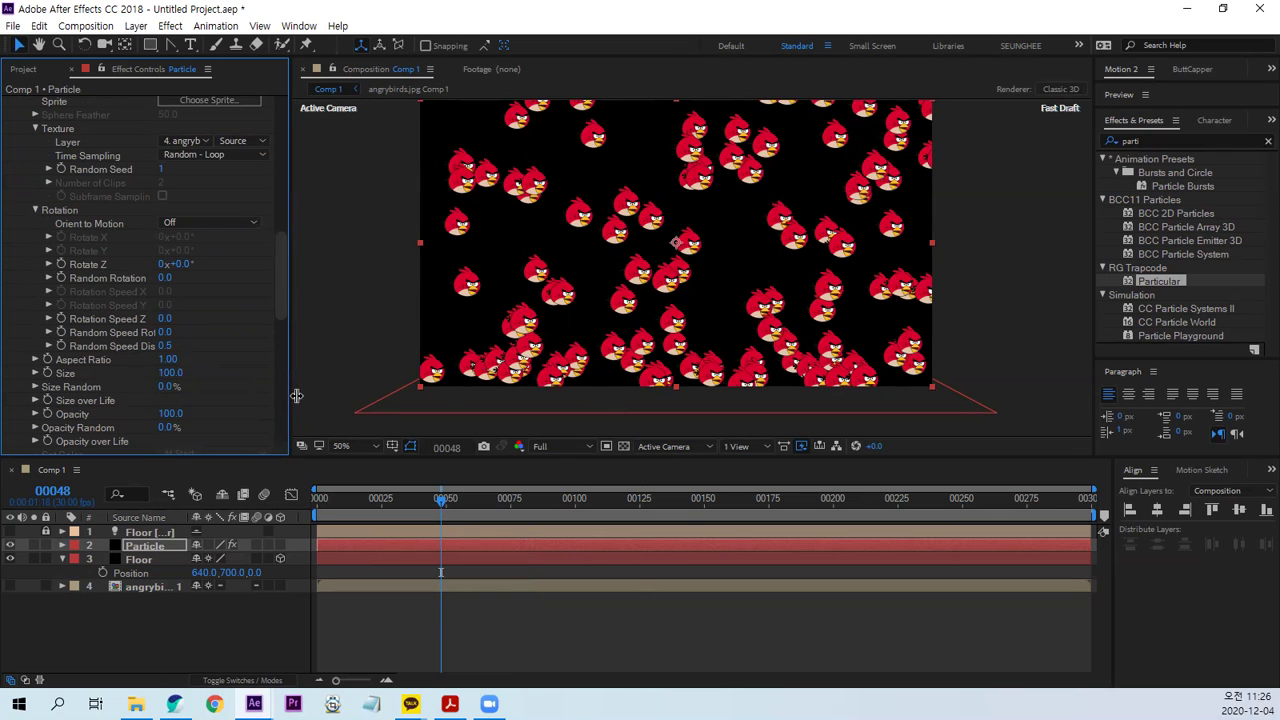
drag(289, 395, 353, 395)
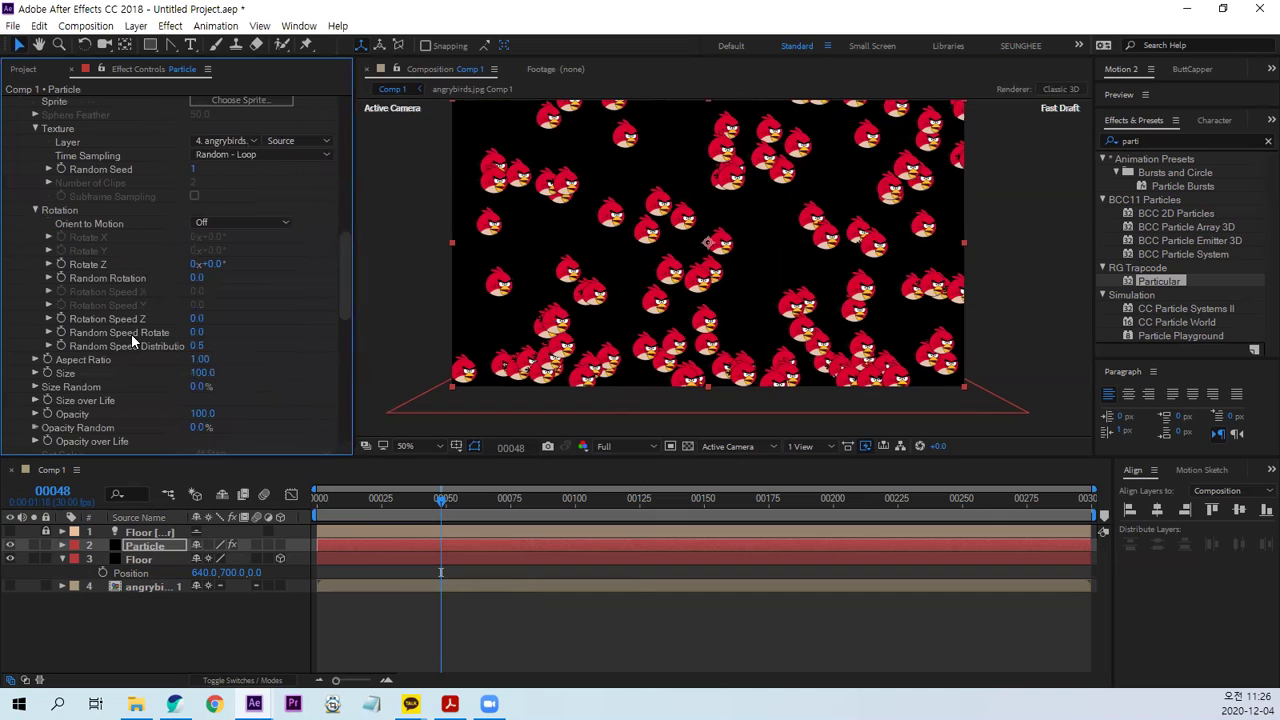
click(196, 333)
text(50)
key(Return)
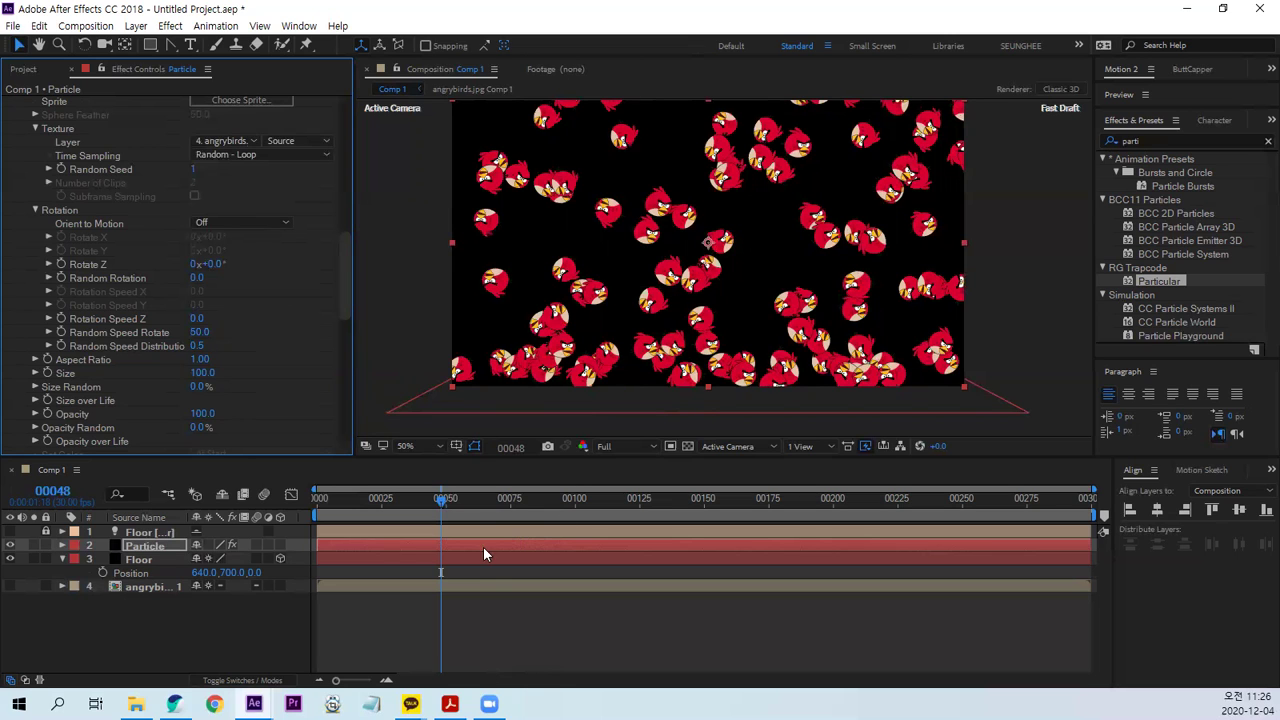
Preview the tumbling birds from the first frame, then stop playback.
drag(443, 499, 318, 498)
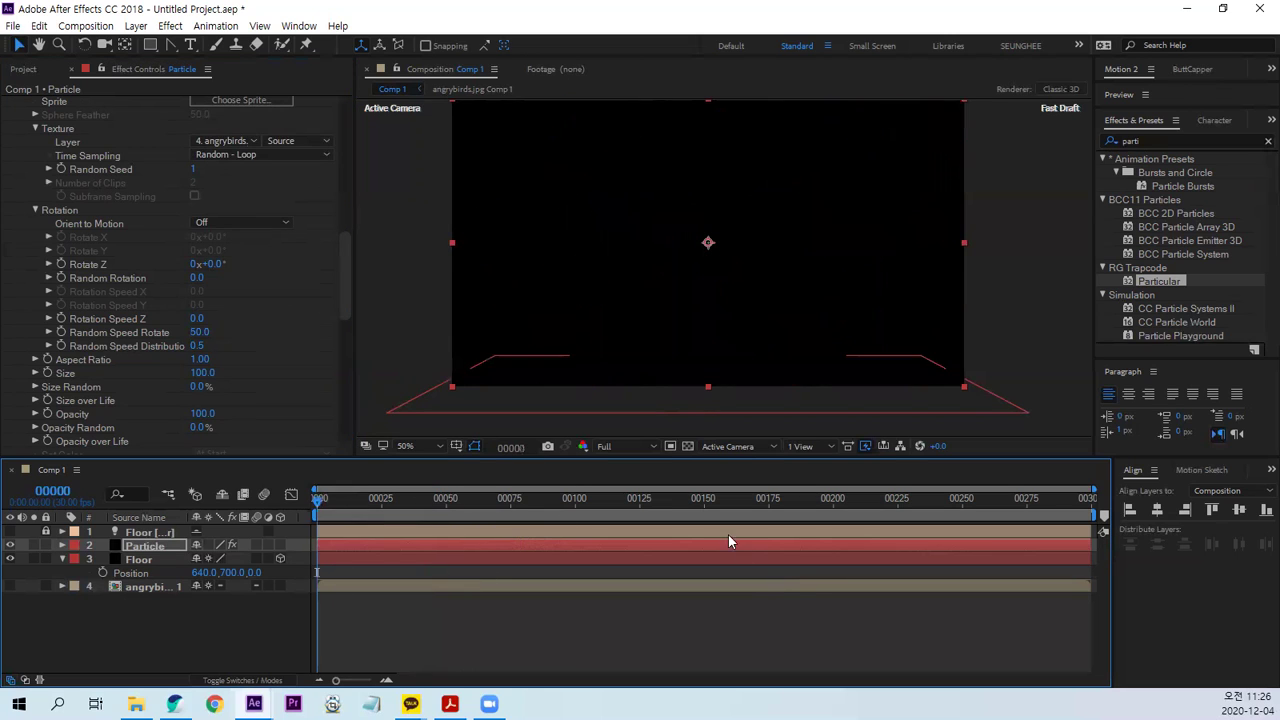
key(space)
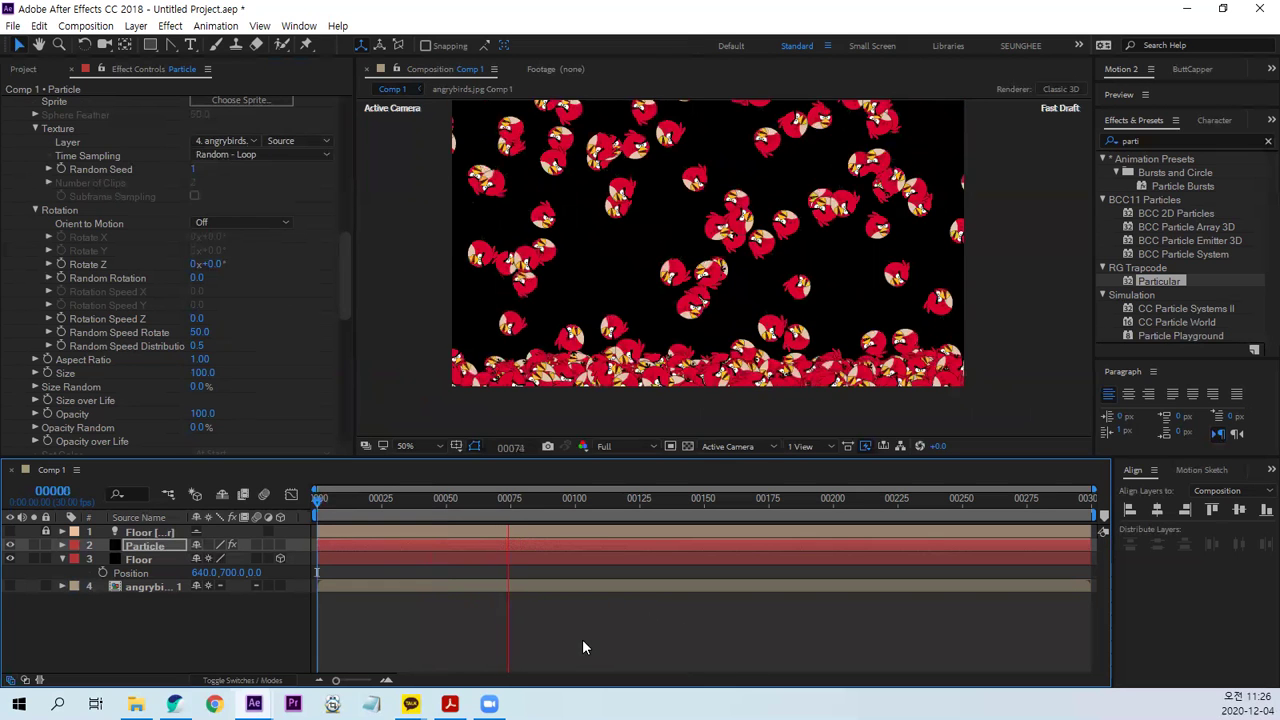
key(space)
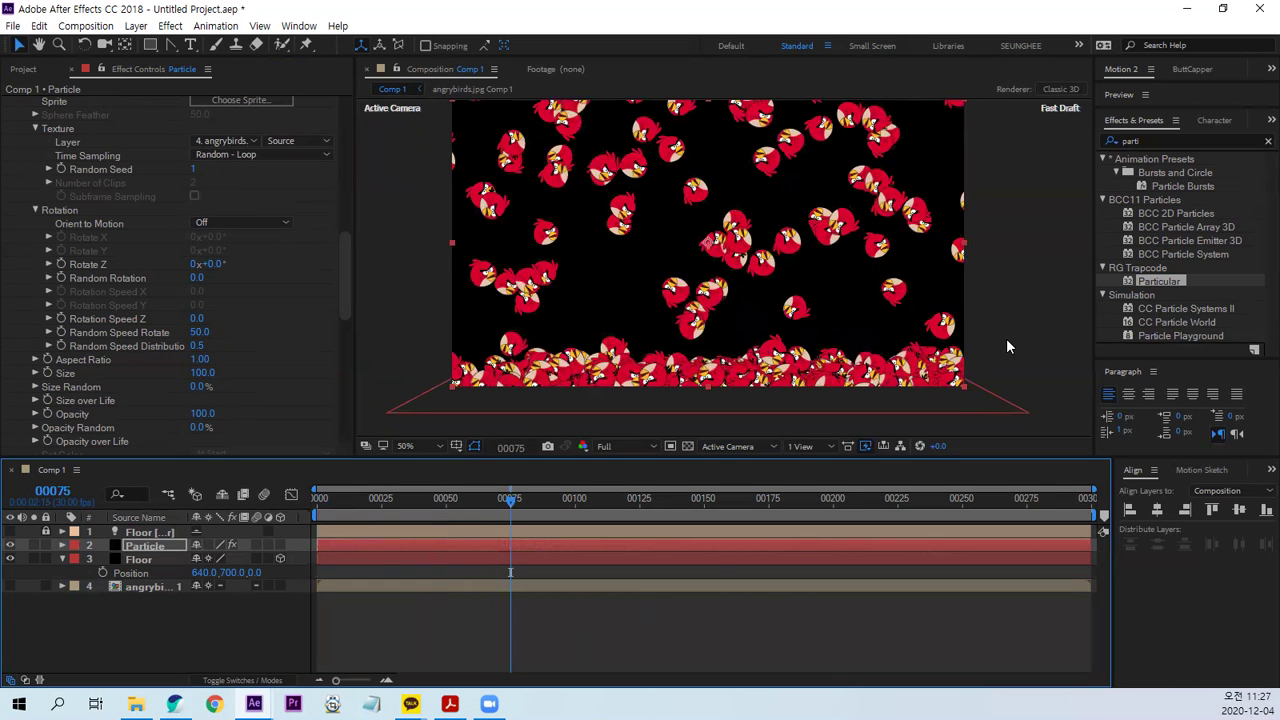
Duplicate Comp 1 in the Project panel as Comp 2 and open it.
click(23, 69)
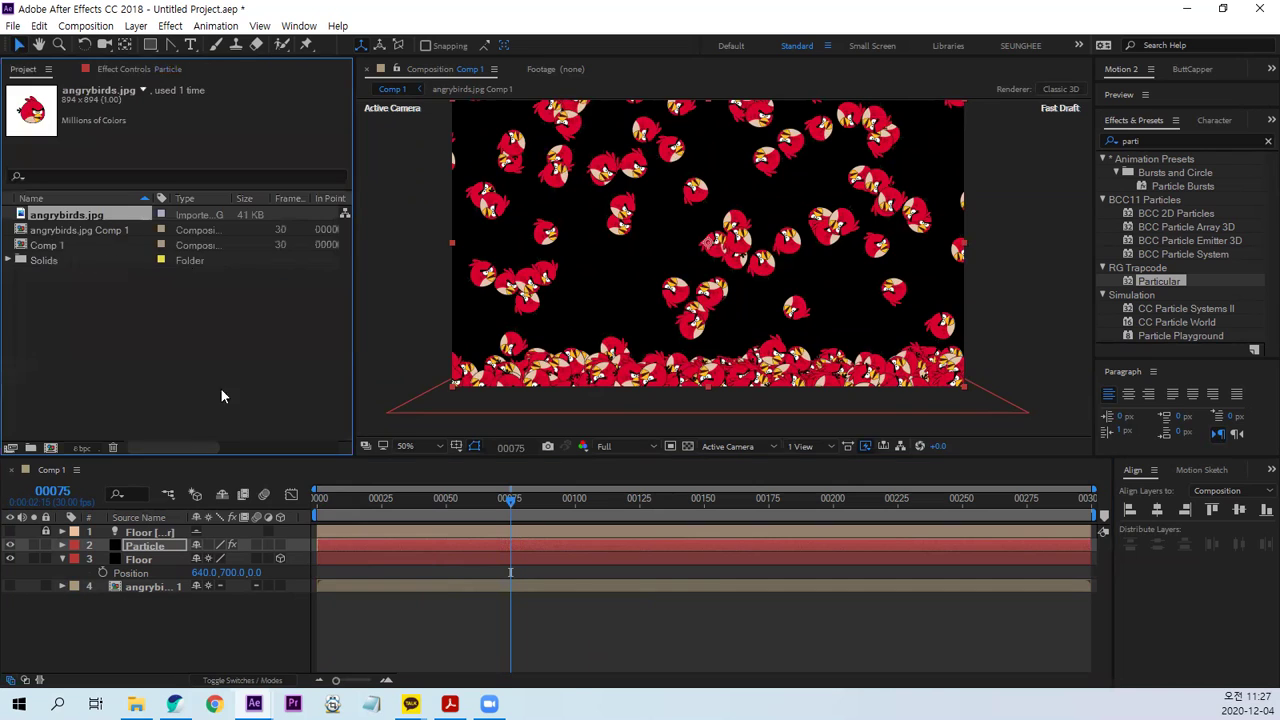
click(236, 322)
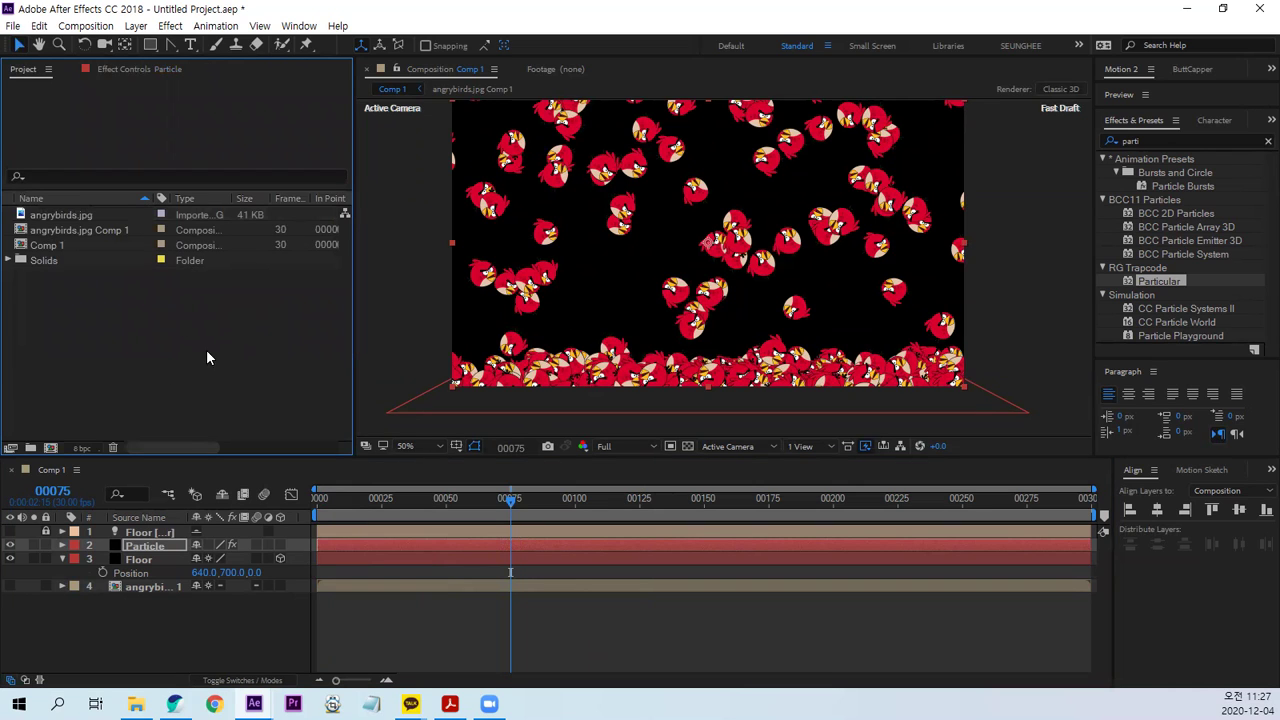
click(50, 247)
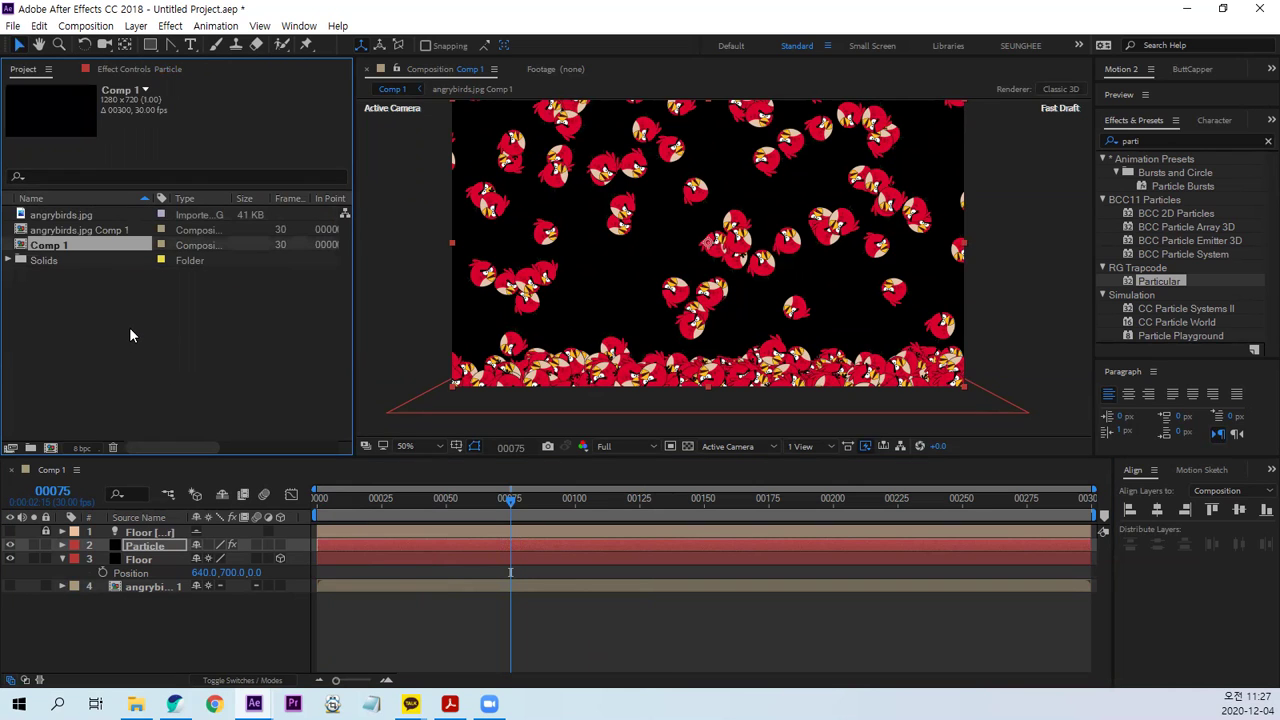
key(ctrl+d)
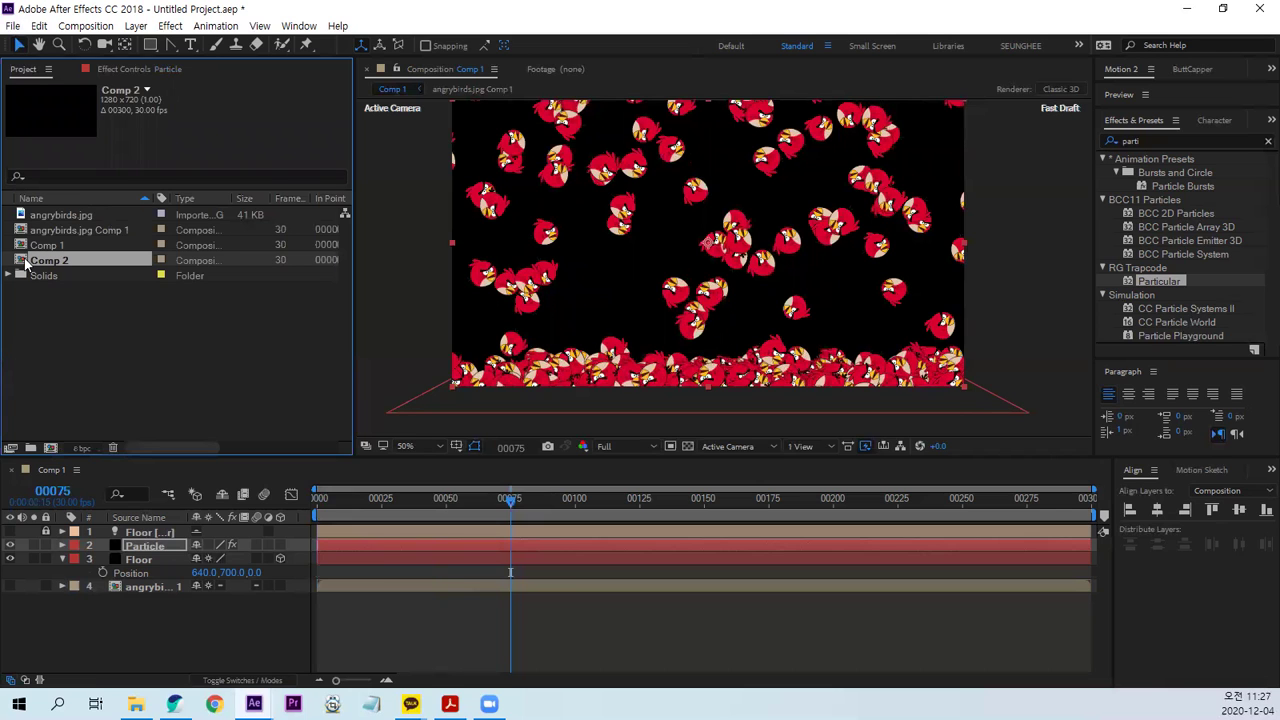
double_click(28, 261)
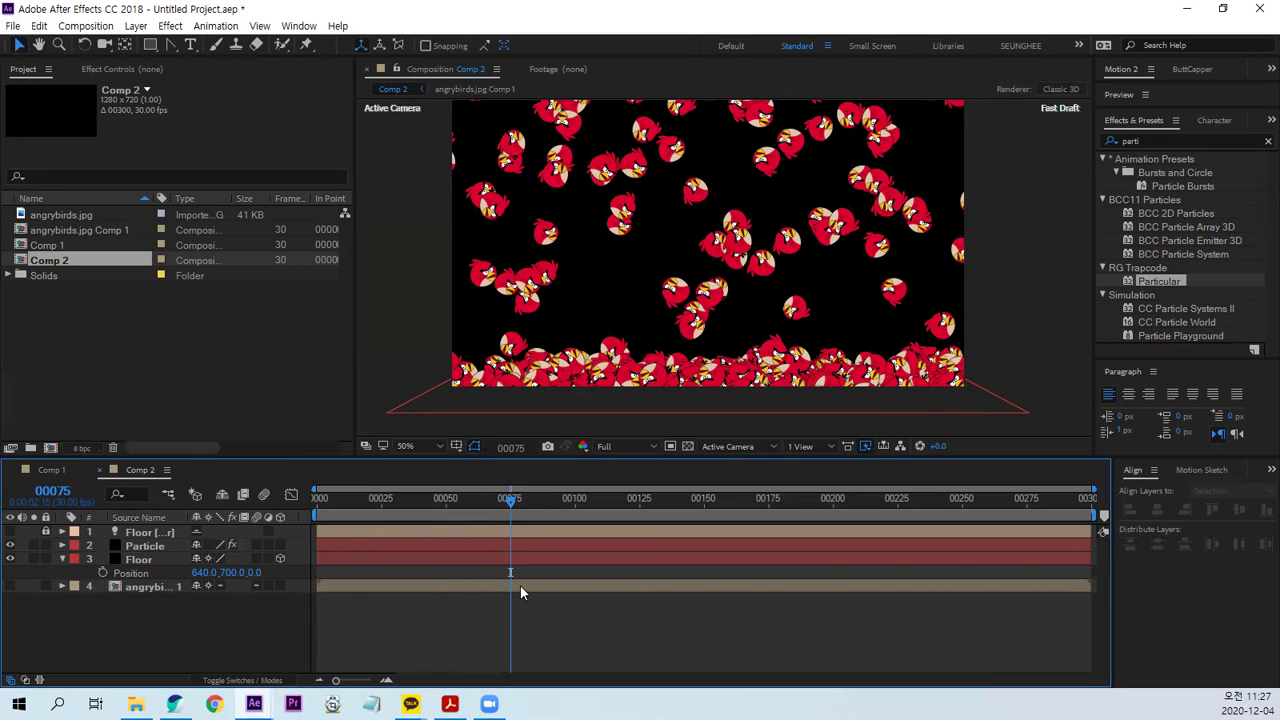
Add a ㅋㅋ text layer in the viewer and move it to the bottom of the stack.
click(193, 47)
click(633, 258)
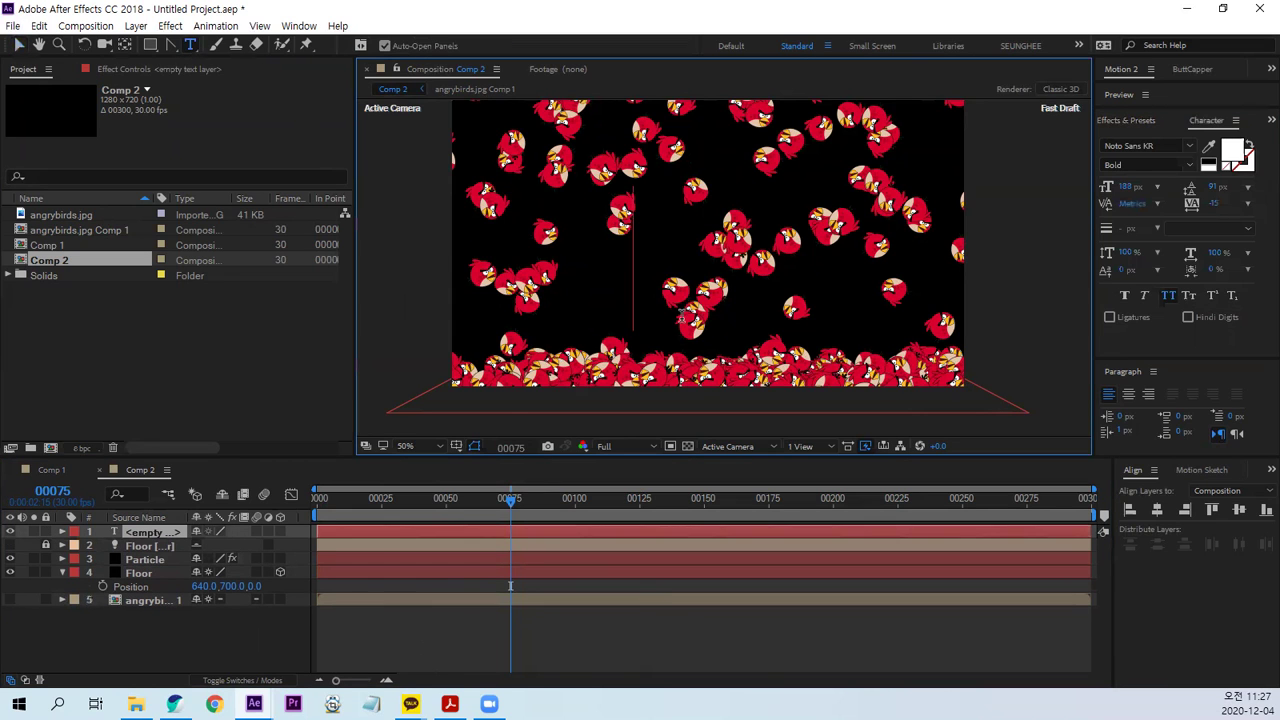
text(ㅋ)
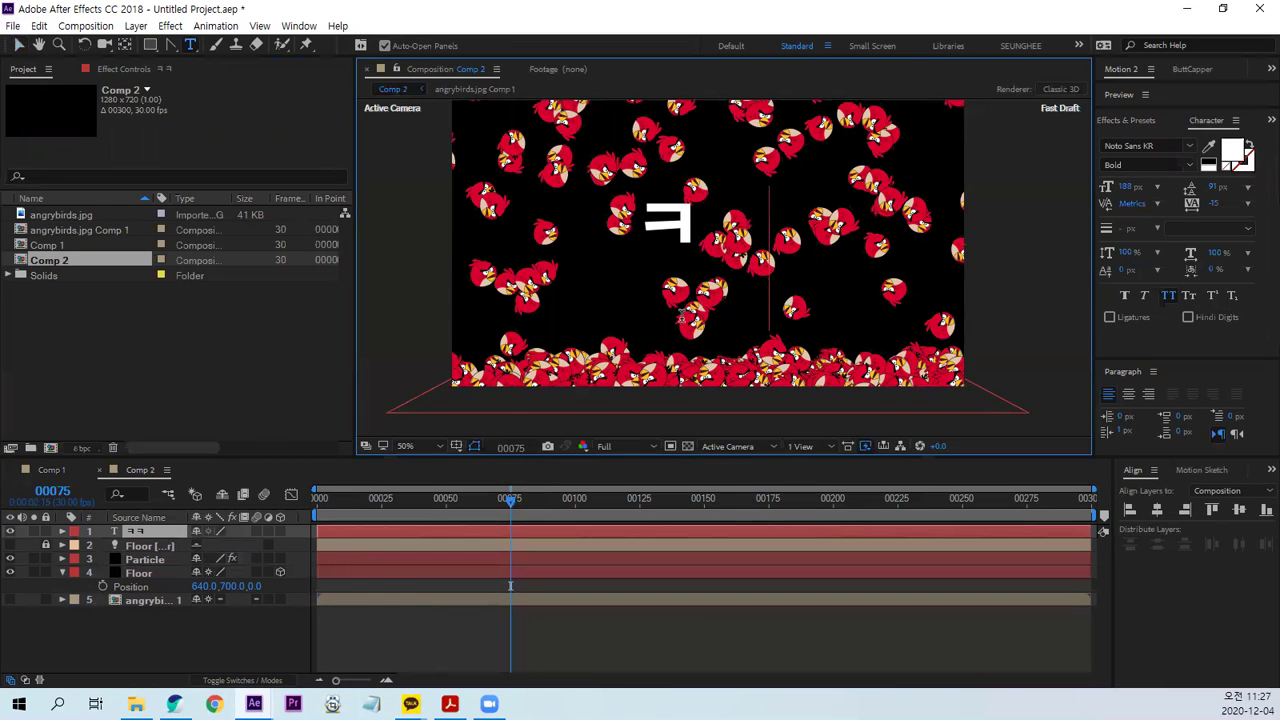
text(ㅋ)
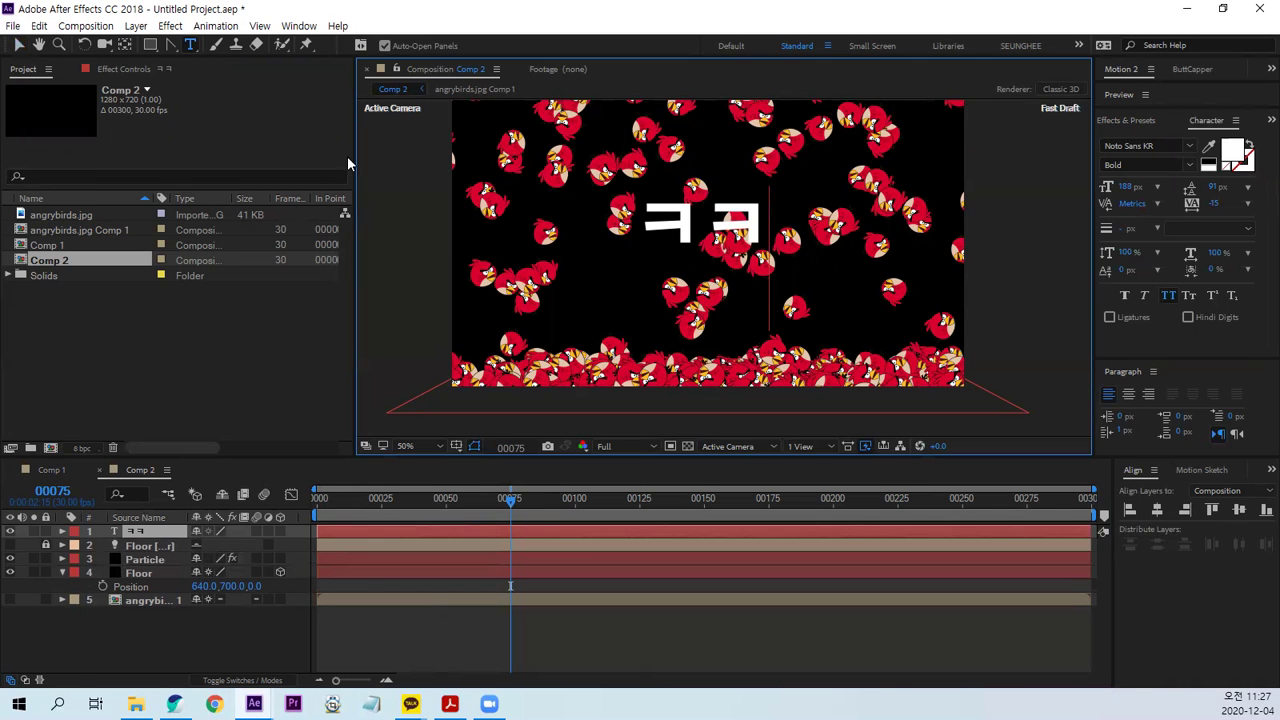
text(ㅋ)
key(alt+f)
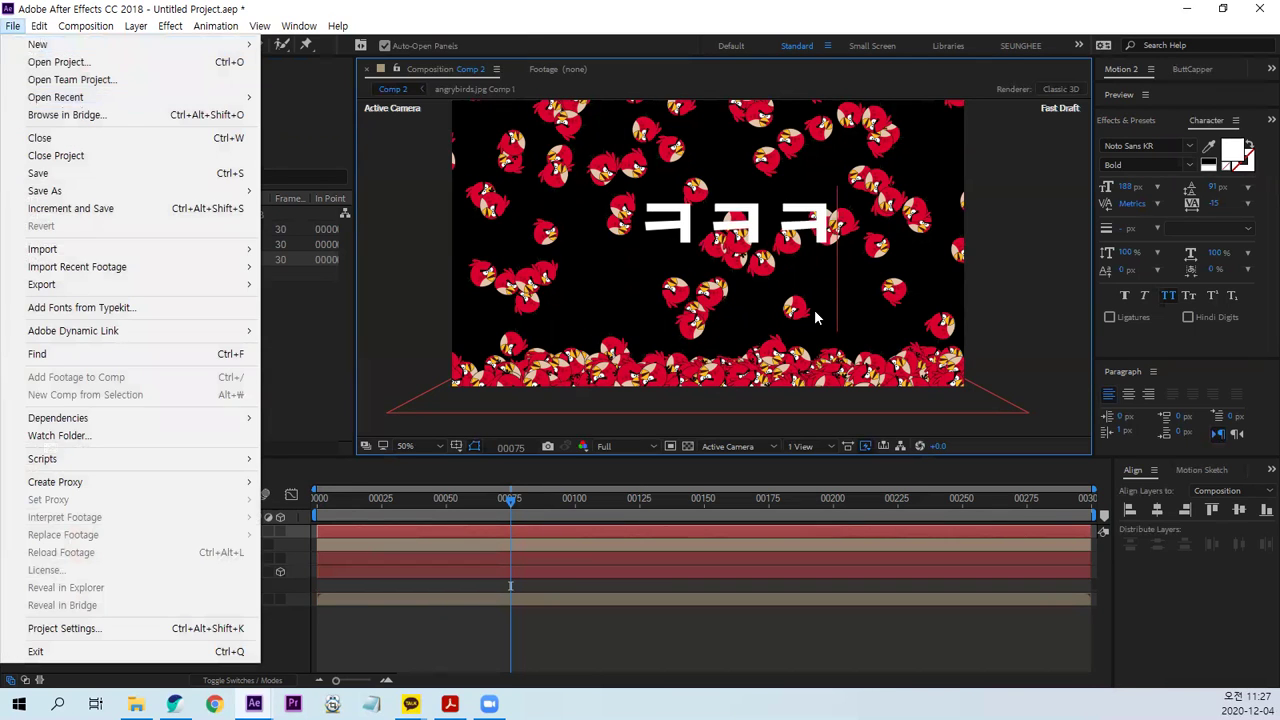
key(Escape)
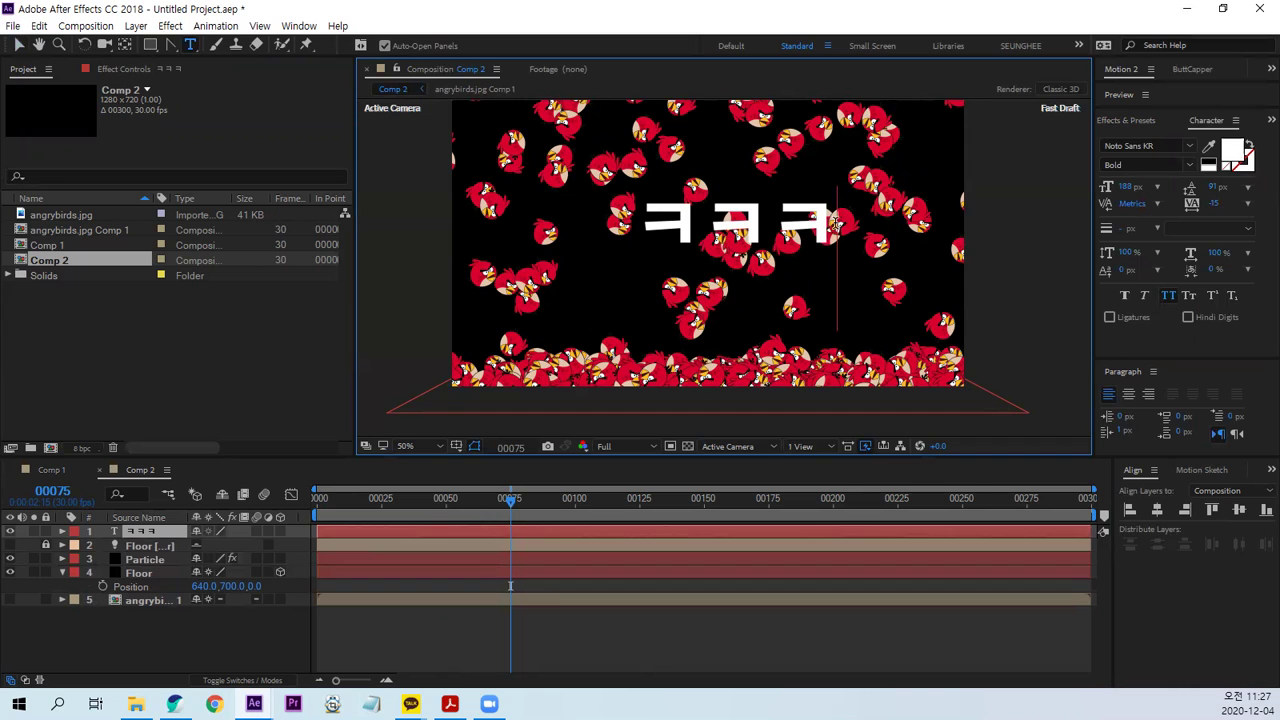
key(BackSpace)
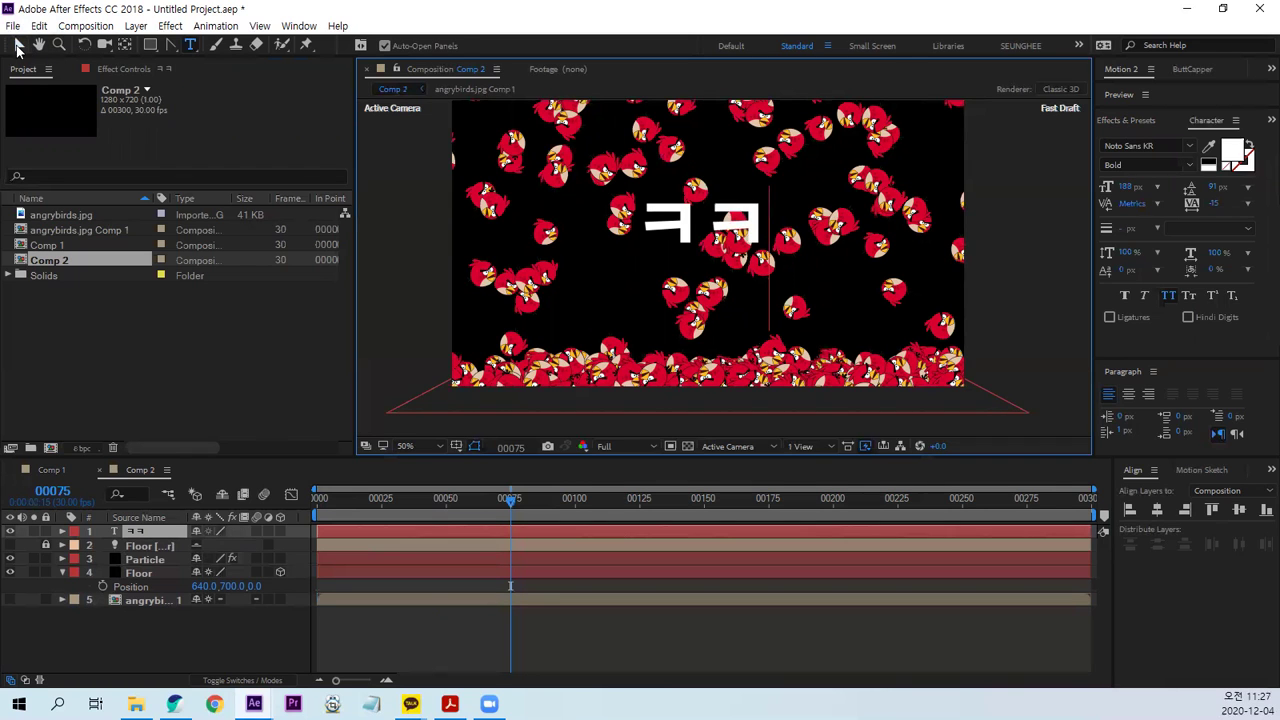
click(17, 48)
click(145, 536)
drag(145, 536, 142, 614)
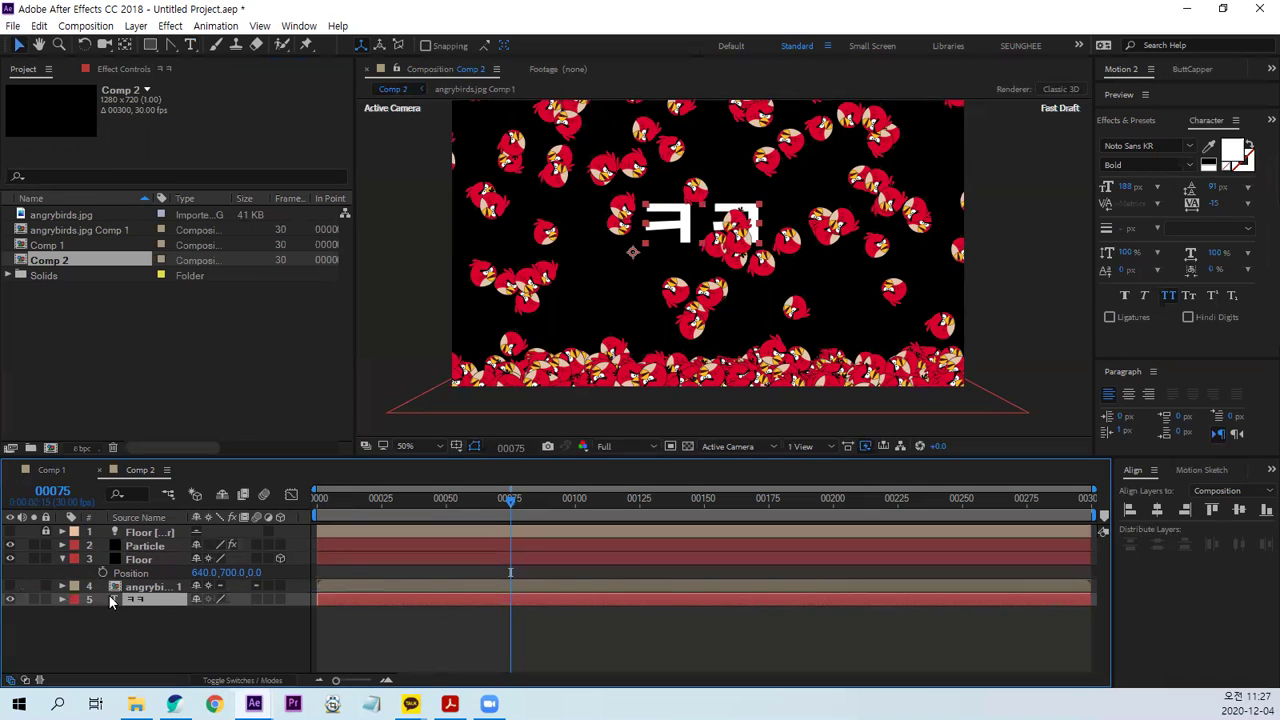
Pre-compose the ㅋㅋ text layer into ㅋㅋ Comp 1.
right_click(142, 599)
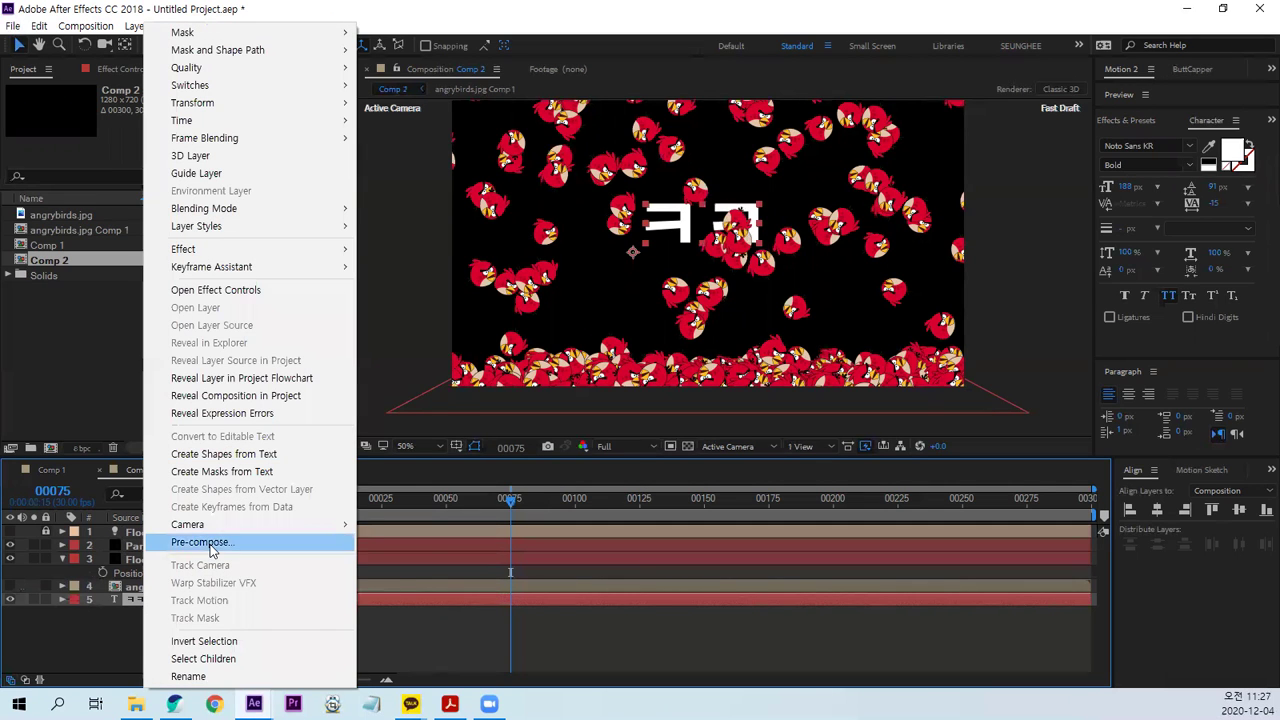
click(240, 541)
click(323, 421)
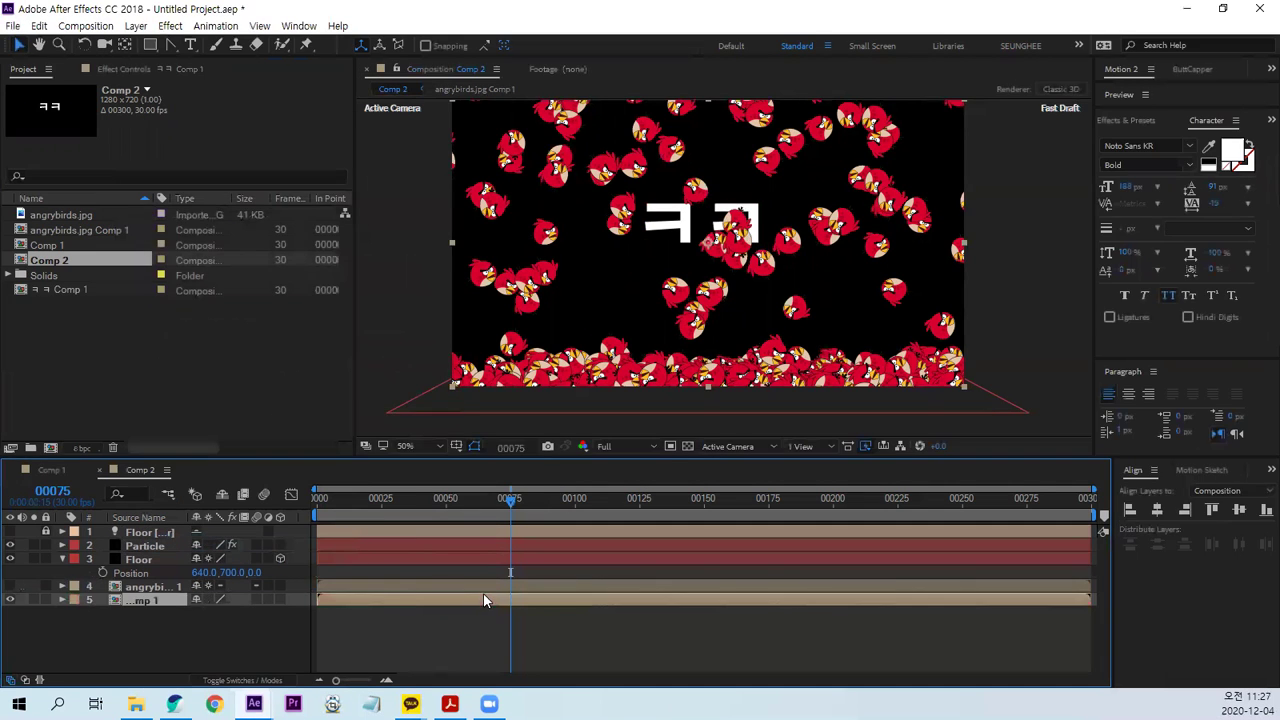
Set the Particle layer's sprite Texture Layer to 5. ㅋㅋ Comp 1.
click(145, 546)
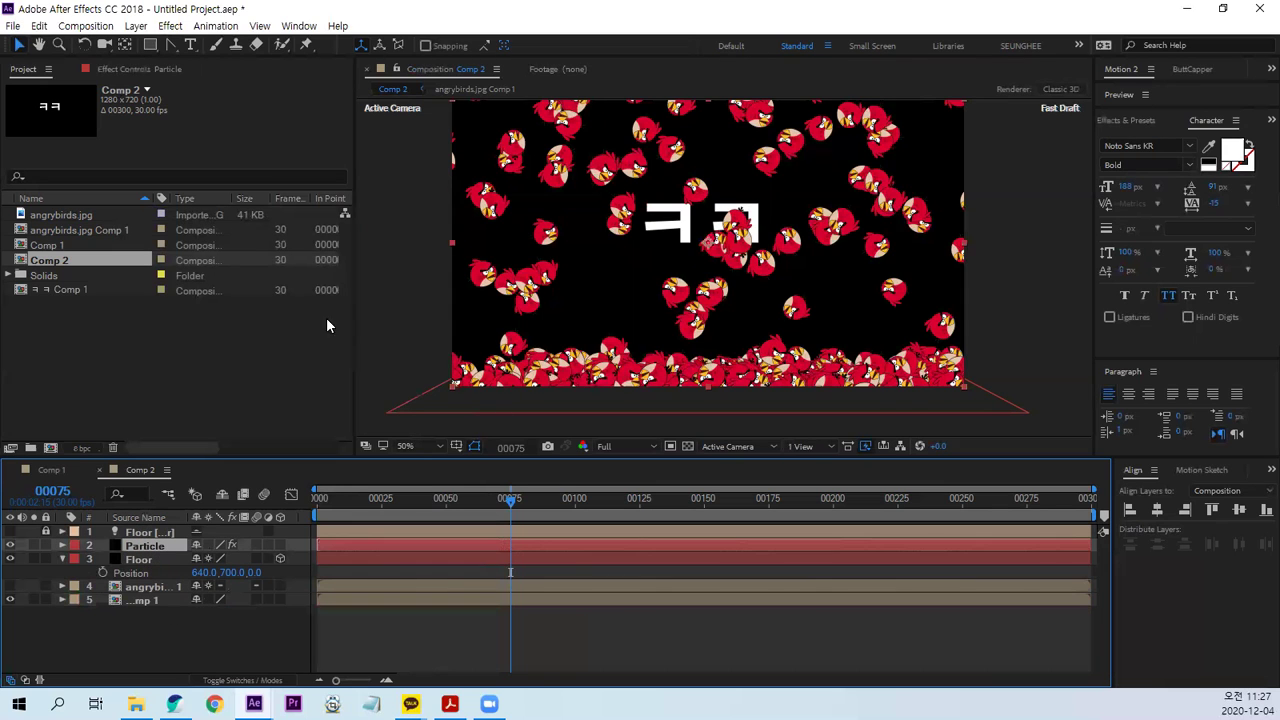
click(150, 69)
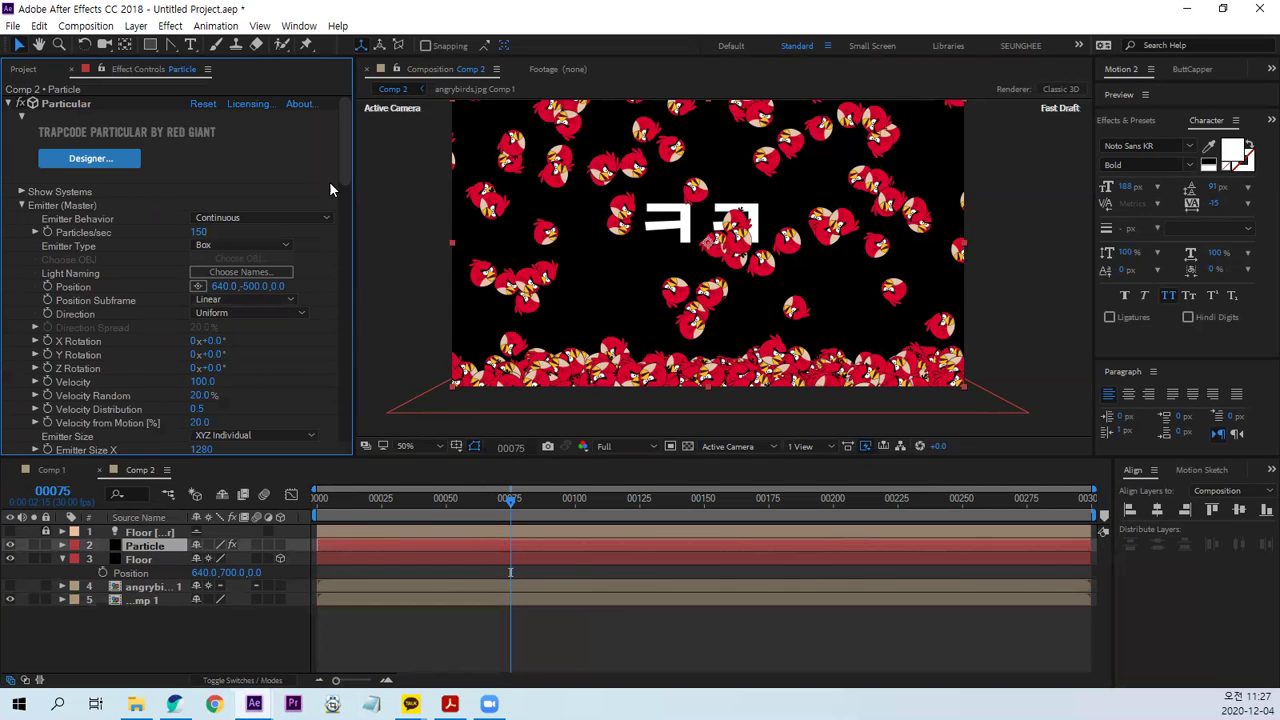
drag(347, 167, 345, 268)
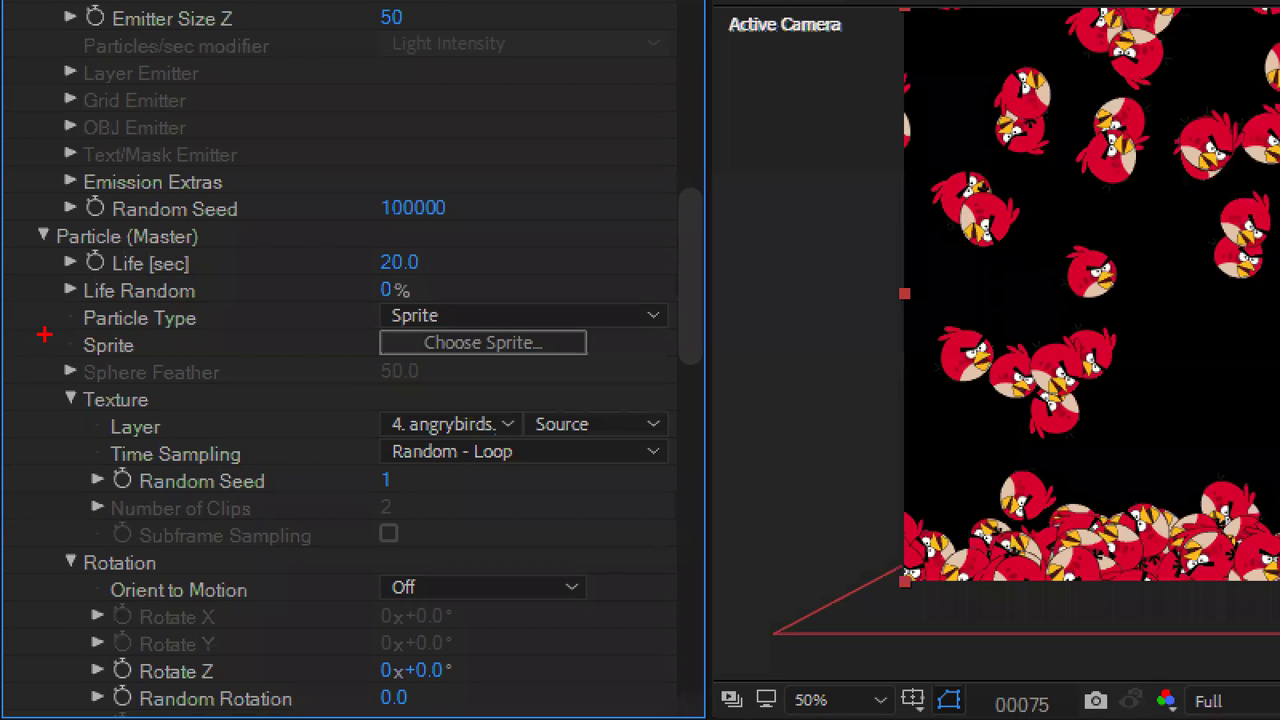
drag(62, 331, 218, 335)
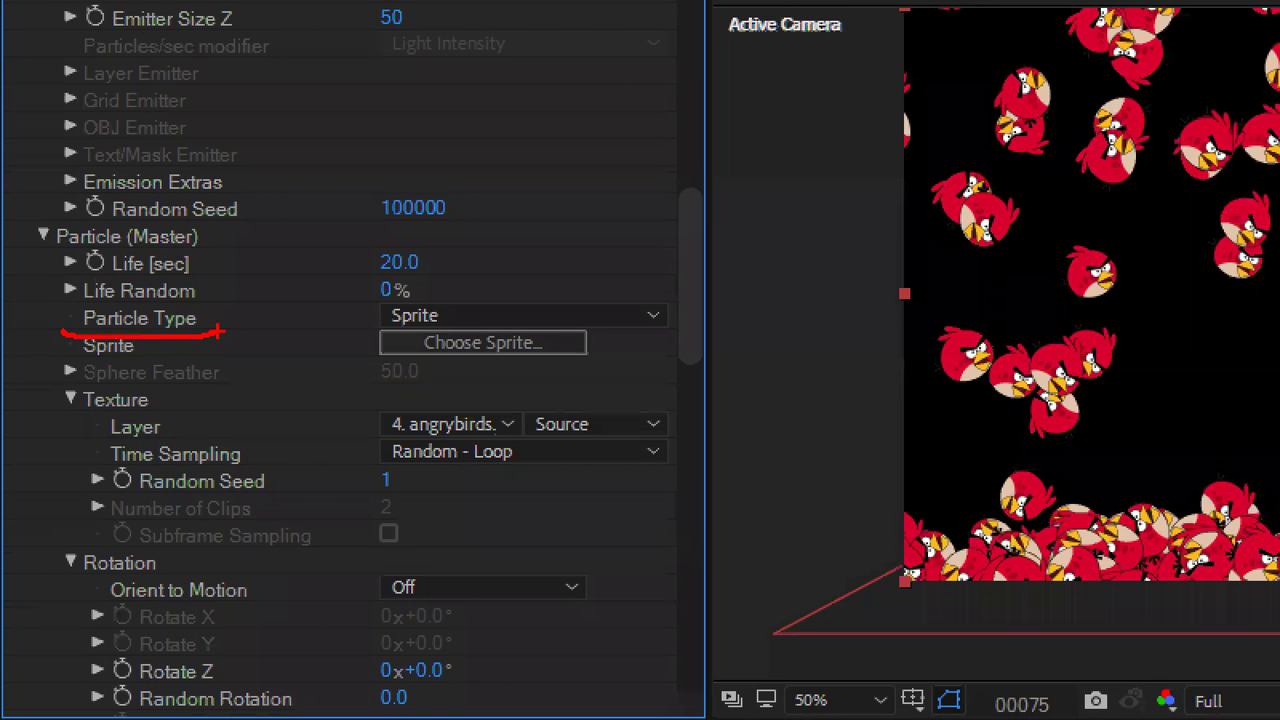
drag(450, 332, 459, 303)
drag(40, 440, 165, 440)
drag(472, 398, 474, 436)
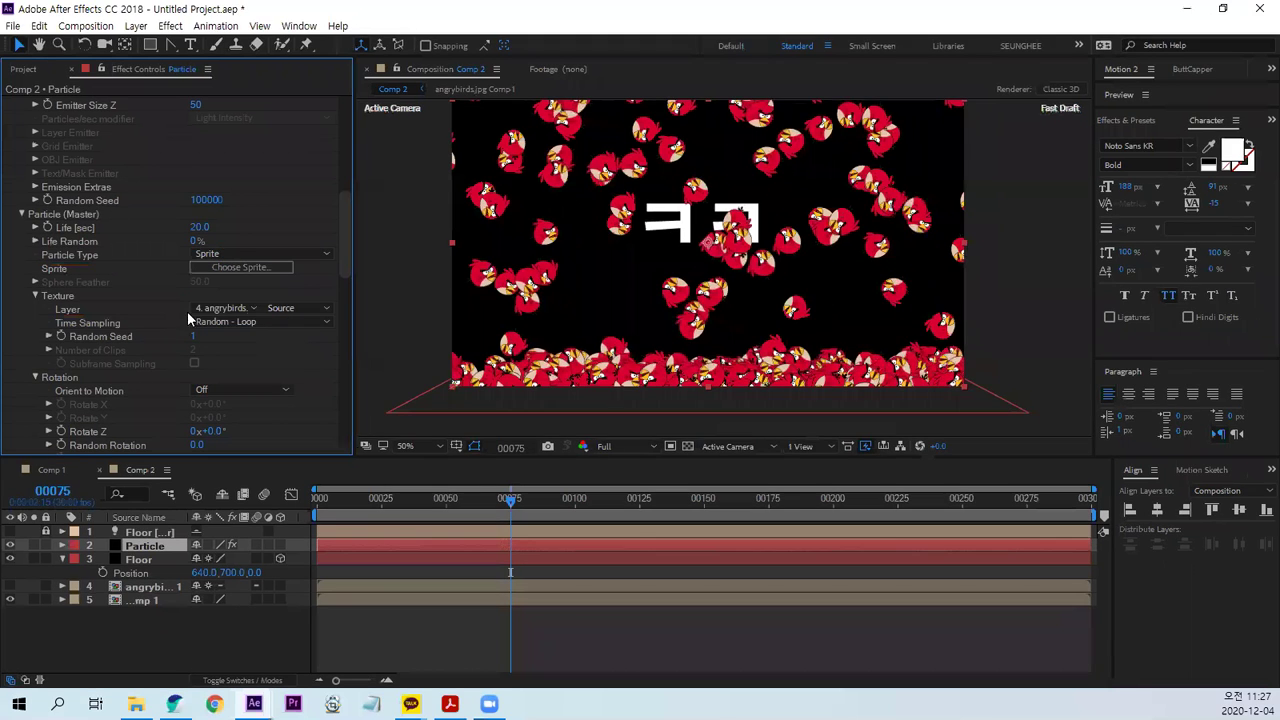
click(228, 308)
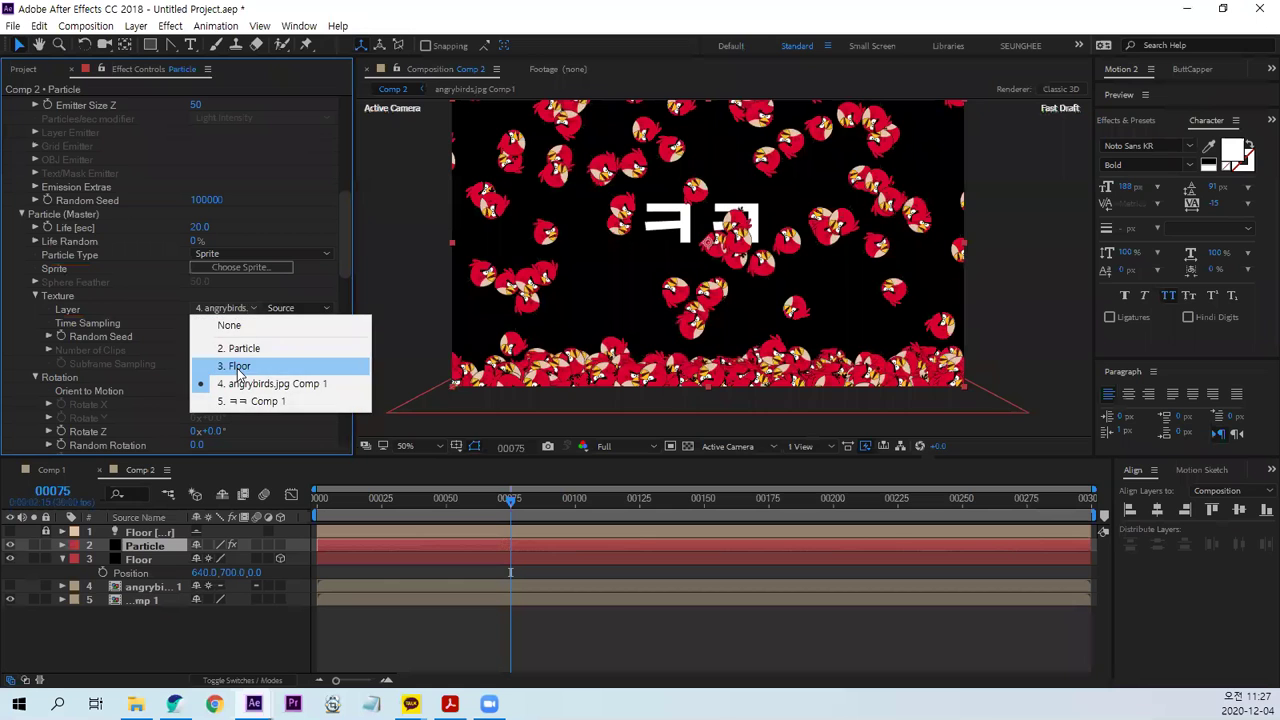
click(329, 405)
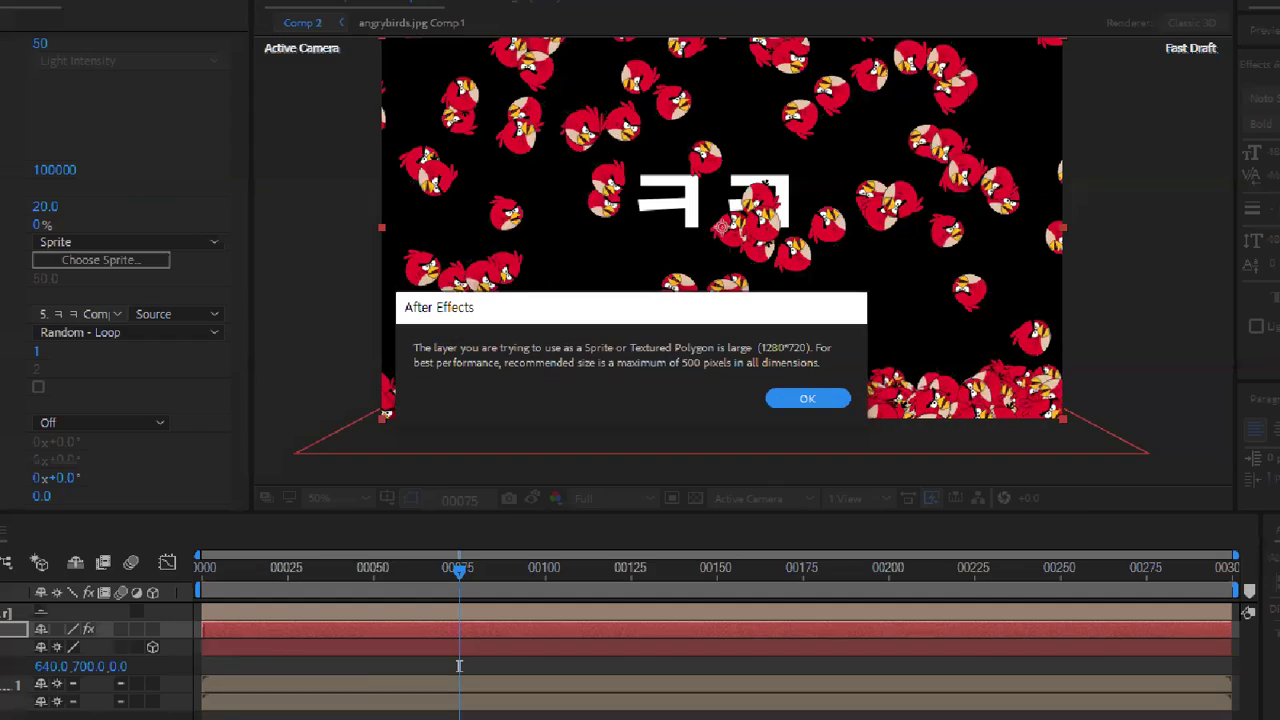
Dismiss the oversized-sprite warning and hide layer 5, the big ㅋㅋ text comp.
drag(437, 350, 487, 350)
drag(631, 354, 657, 354)
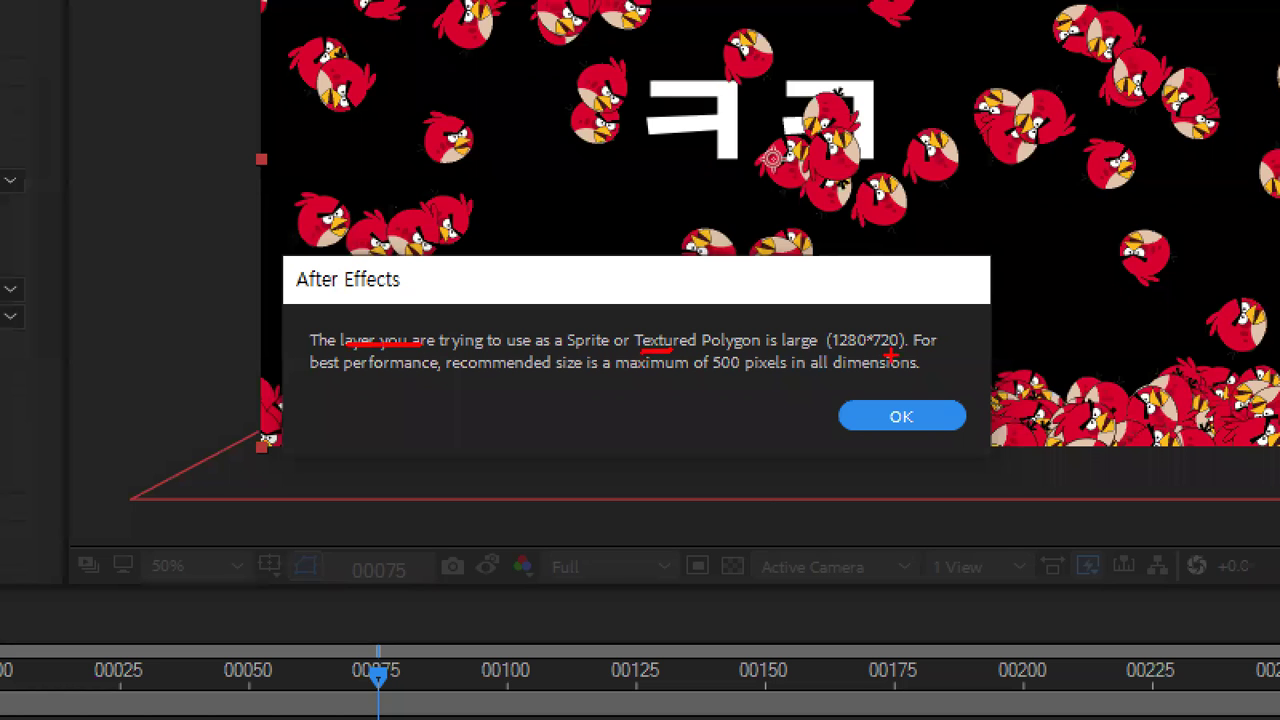
drag(876, 352, 872, 350)
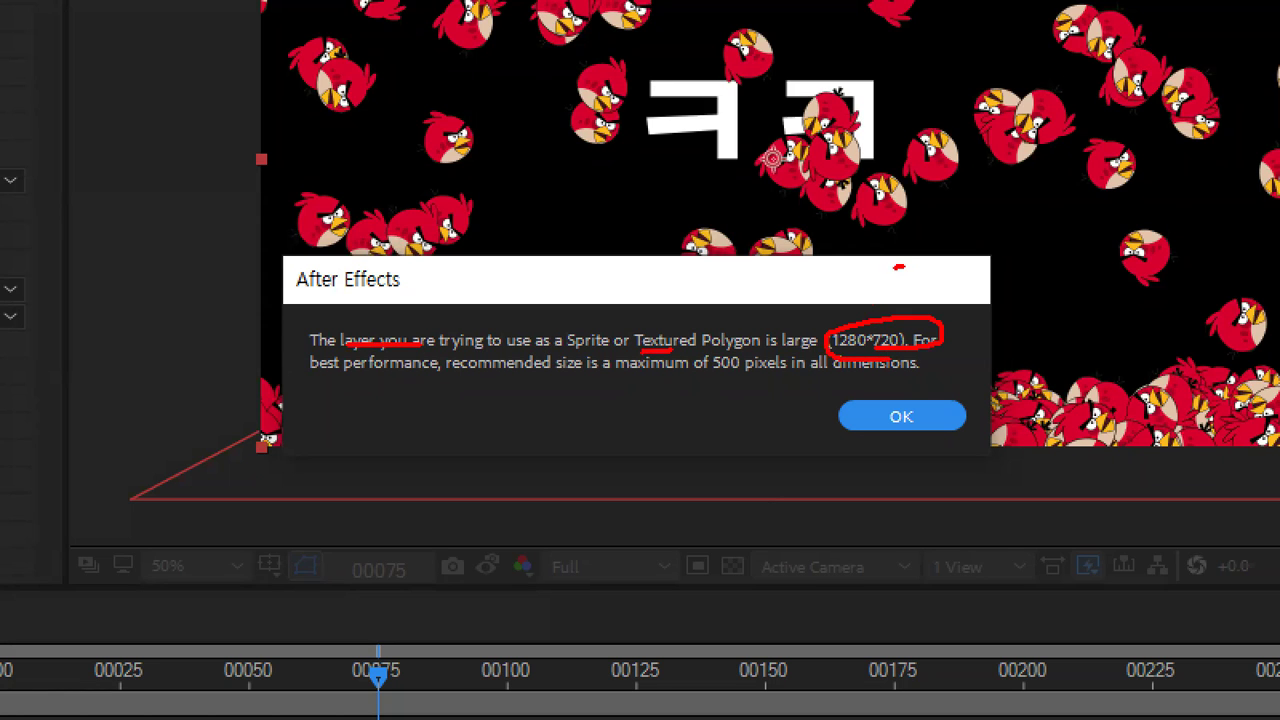
drag(900, 267, 845, 287)
key(Escape)
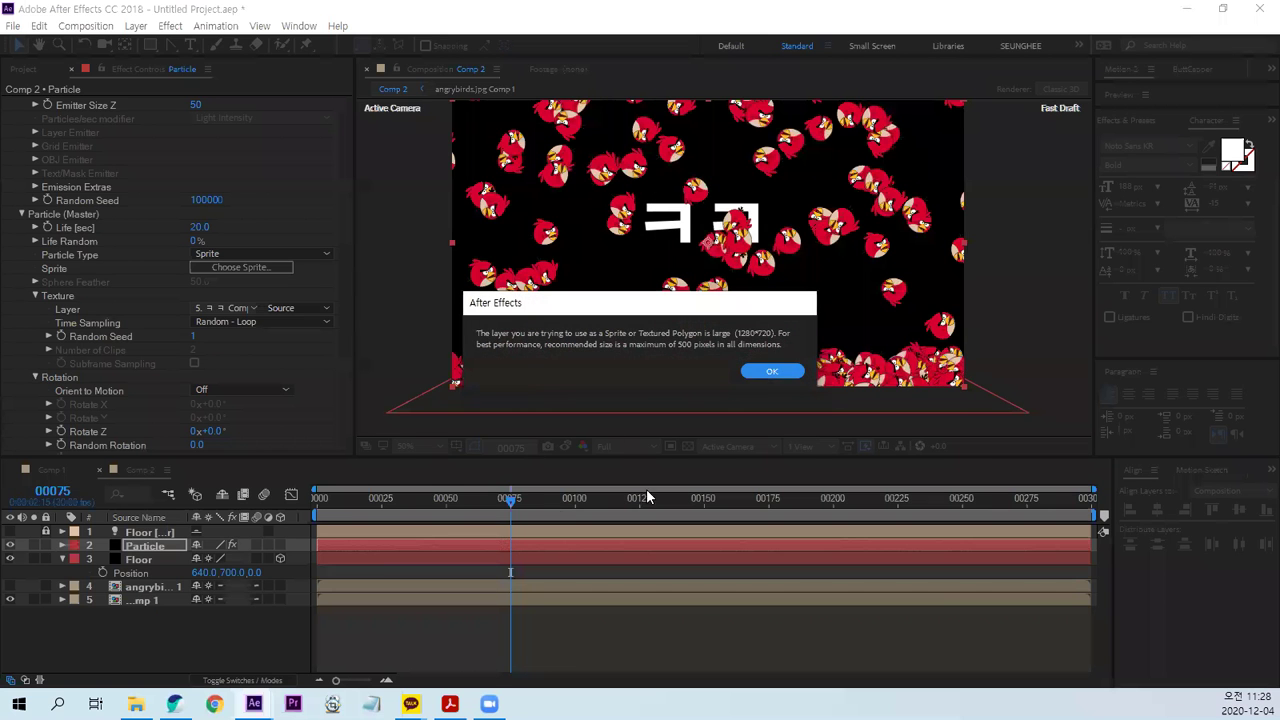
click(771, 373)
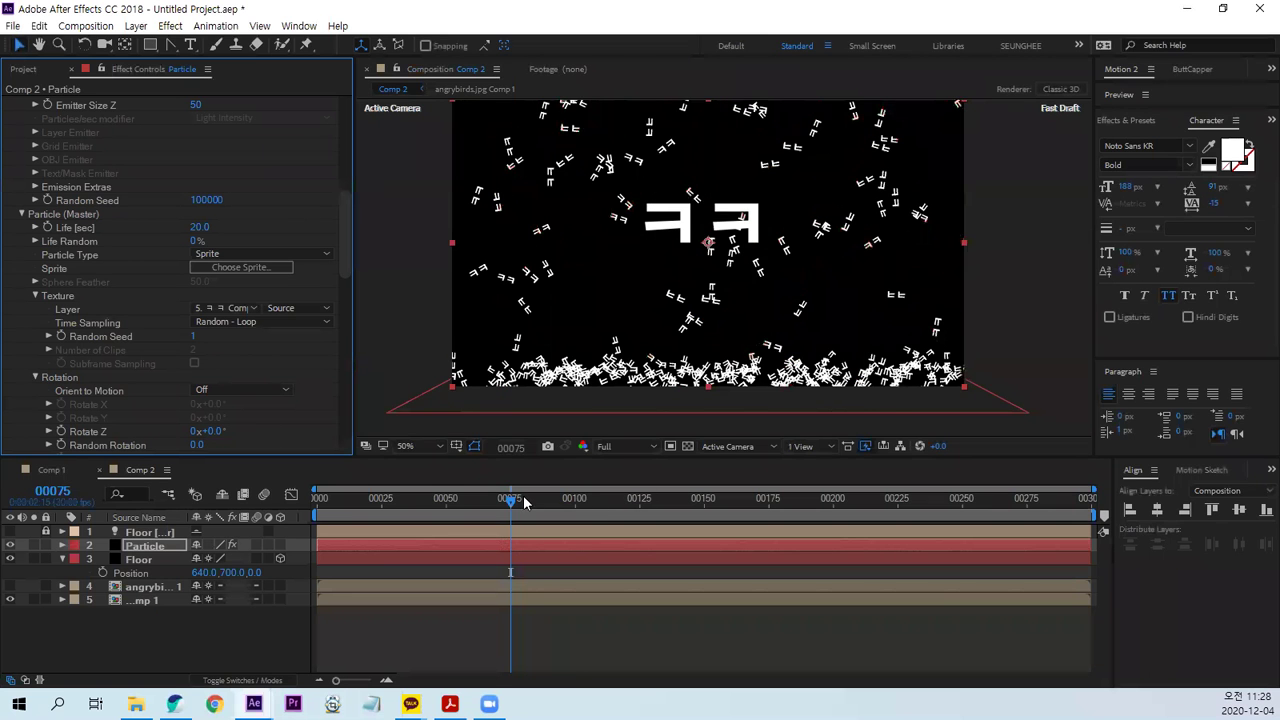
click(10, 599)
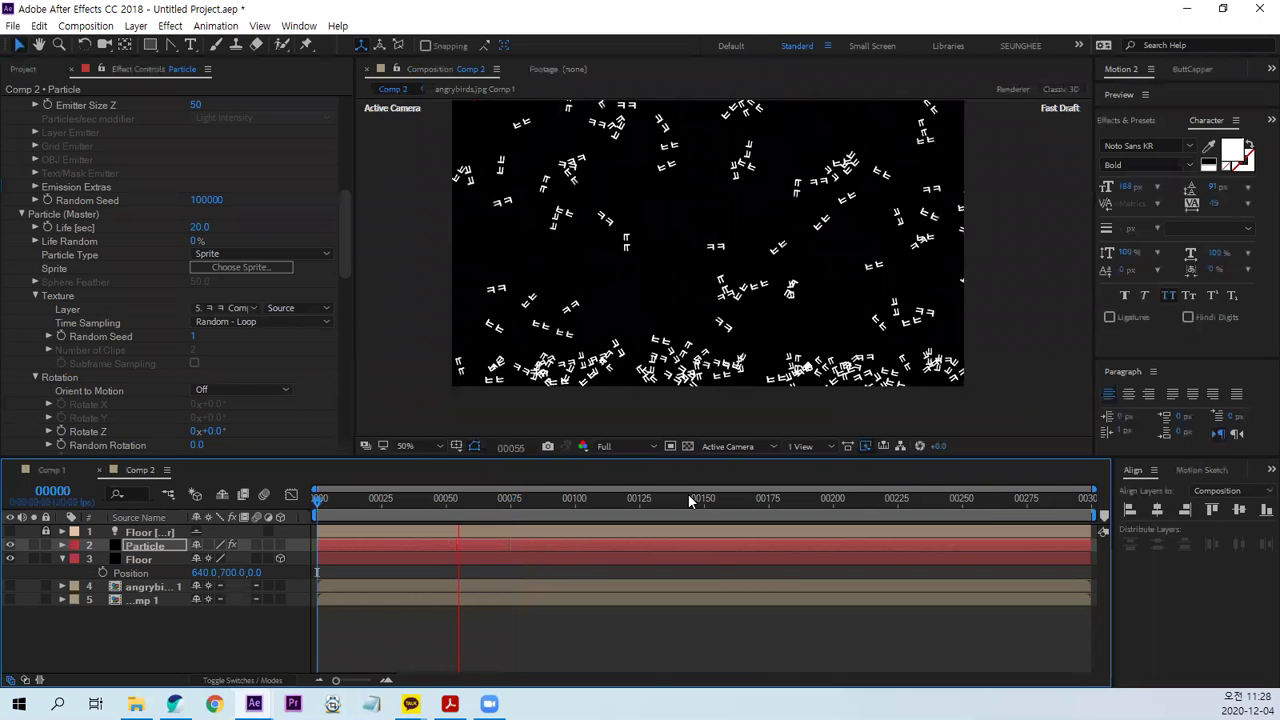
drag(347, 265, 350, 333)
Set Particle (Master) Size to 200, rewind to frame 0 and fit the viewer.
click(202, 274)
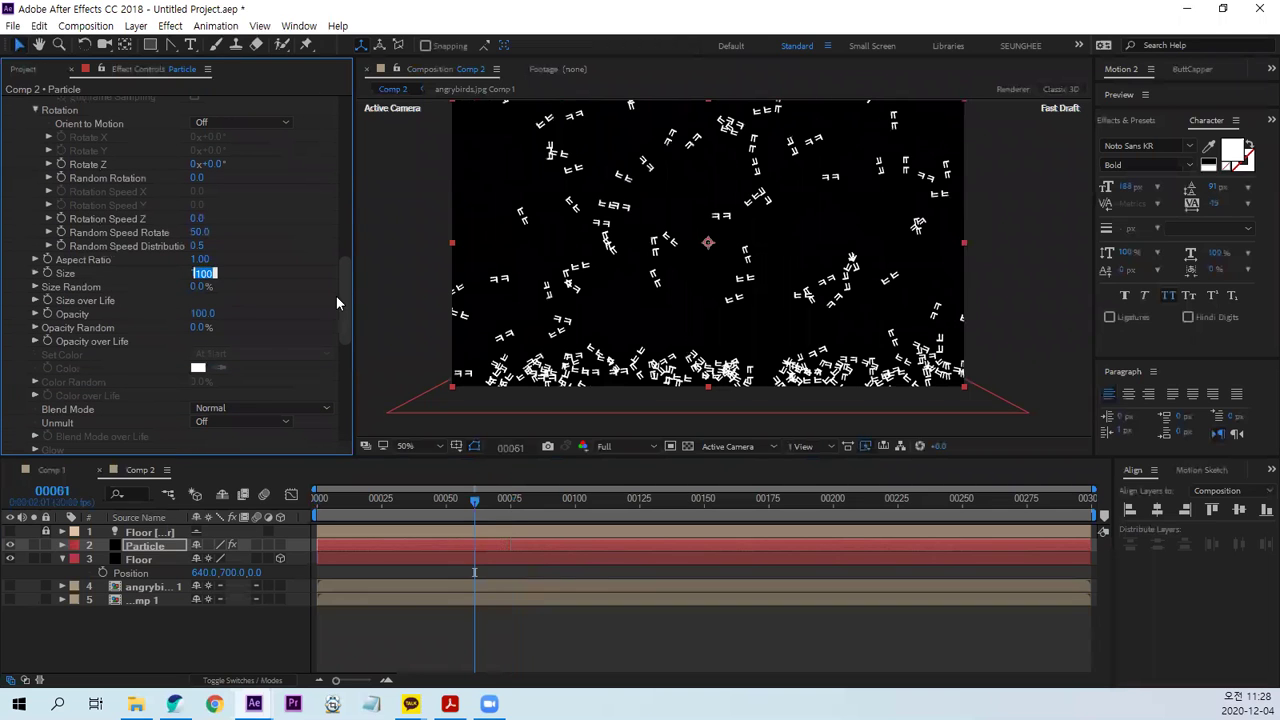
text(200)
key(Return)
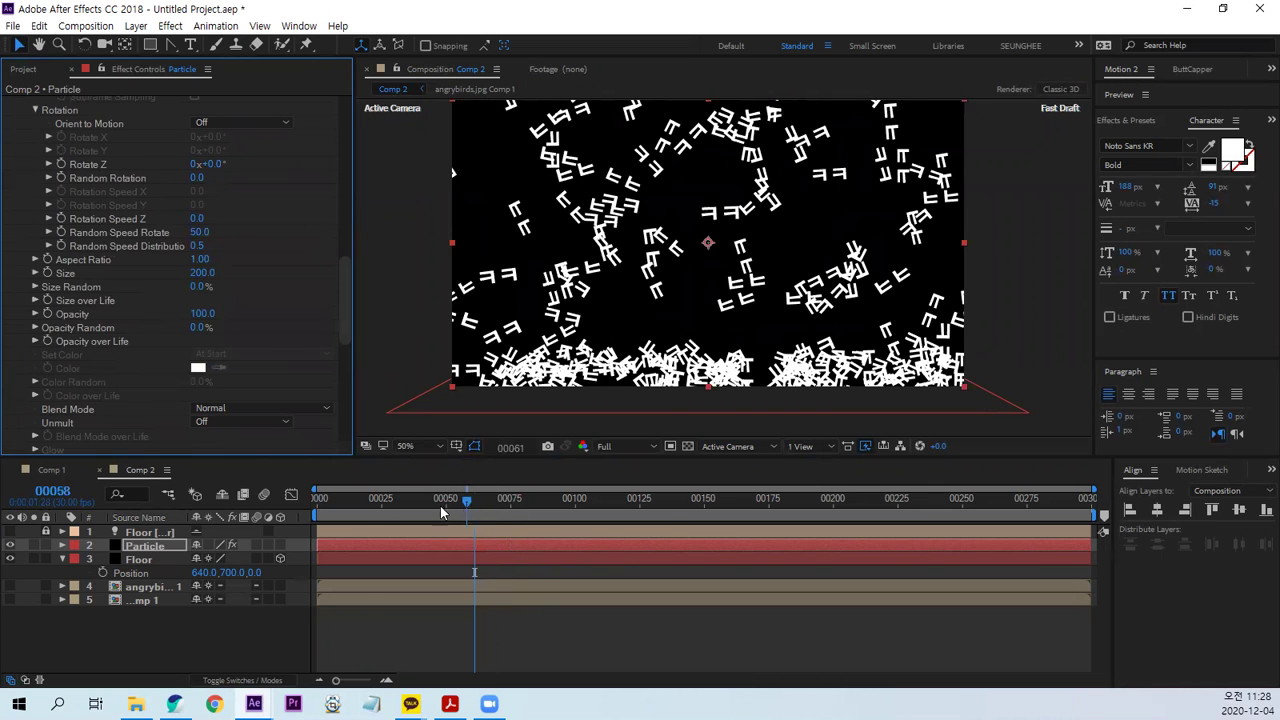
drag(475, 502, 258, 512)
key(shift+slash)
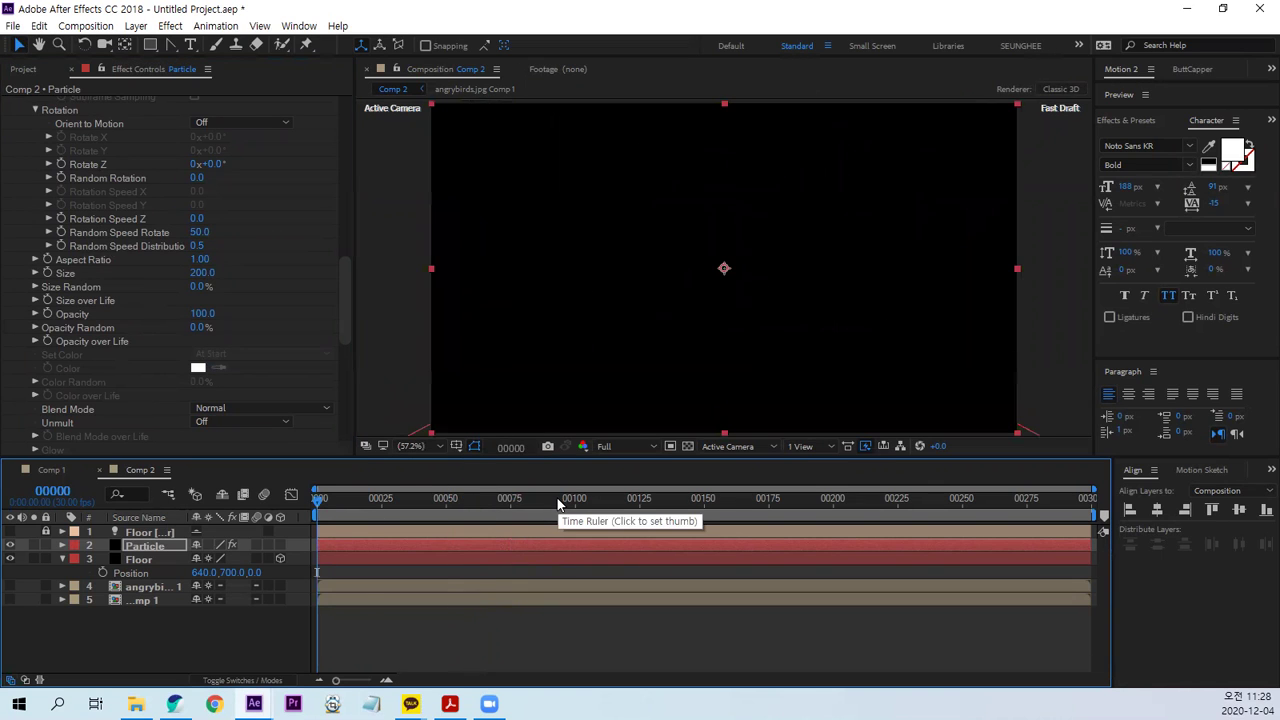
click(676, 656)
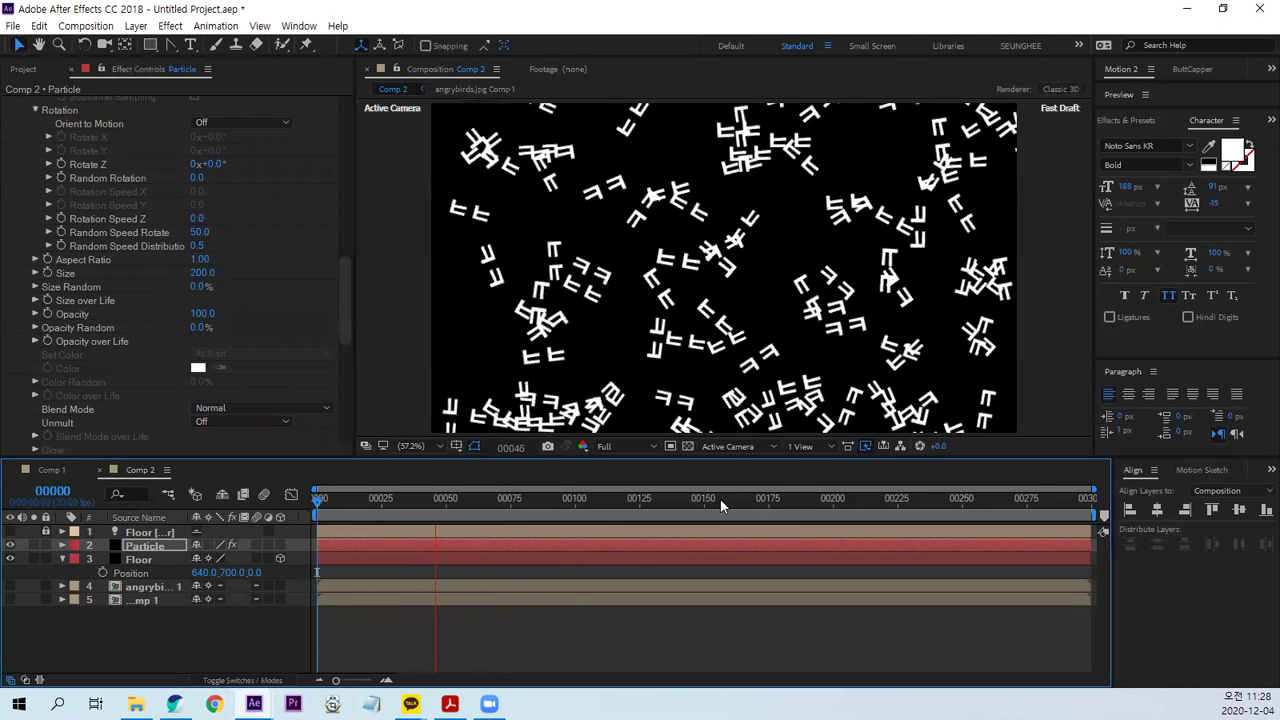
Set Rotation Random Speed Rotate to 20, then lower it to 10.
click(200, 232)
click(200, 232)
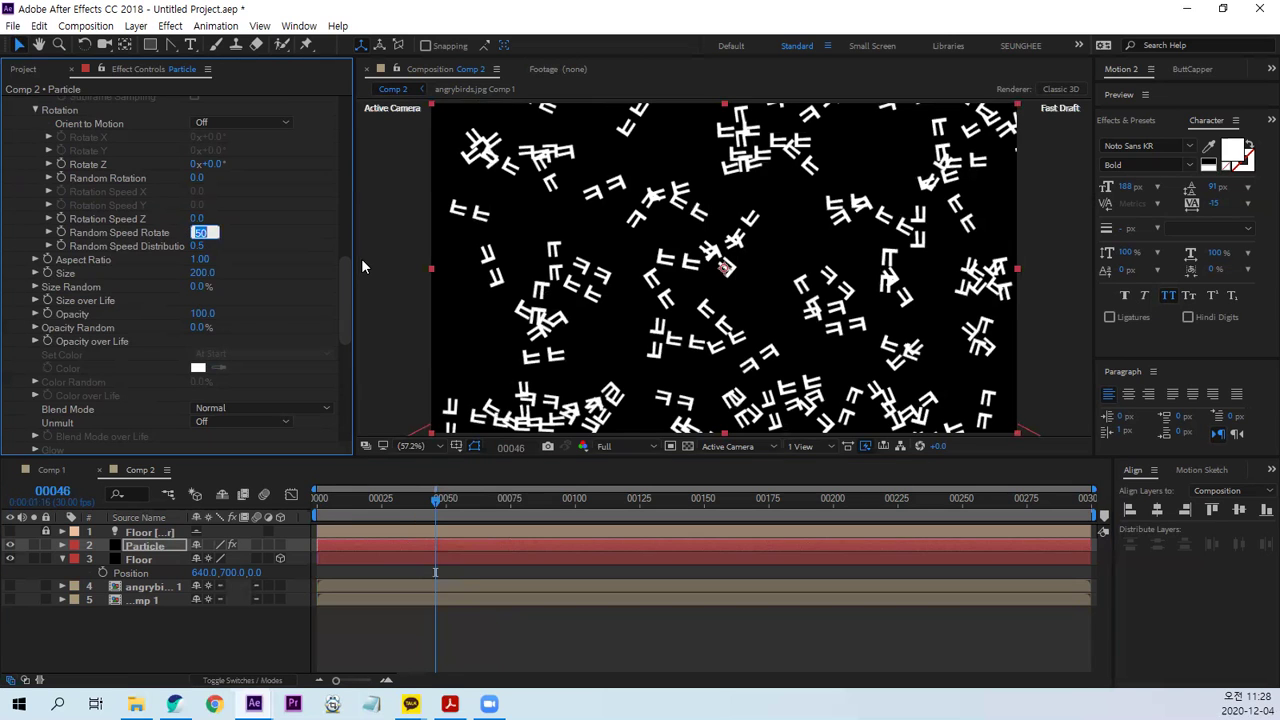
text(20)
key(Return)
click(200, 232)
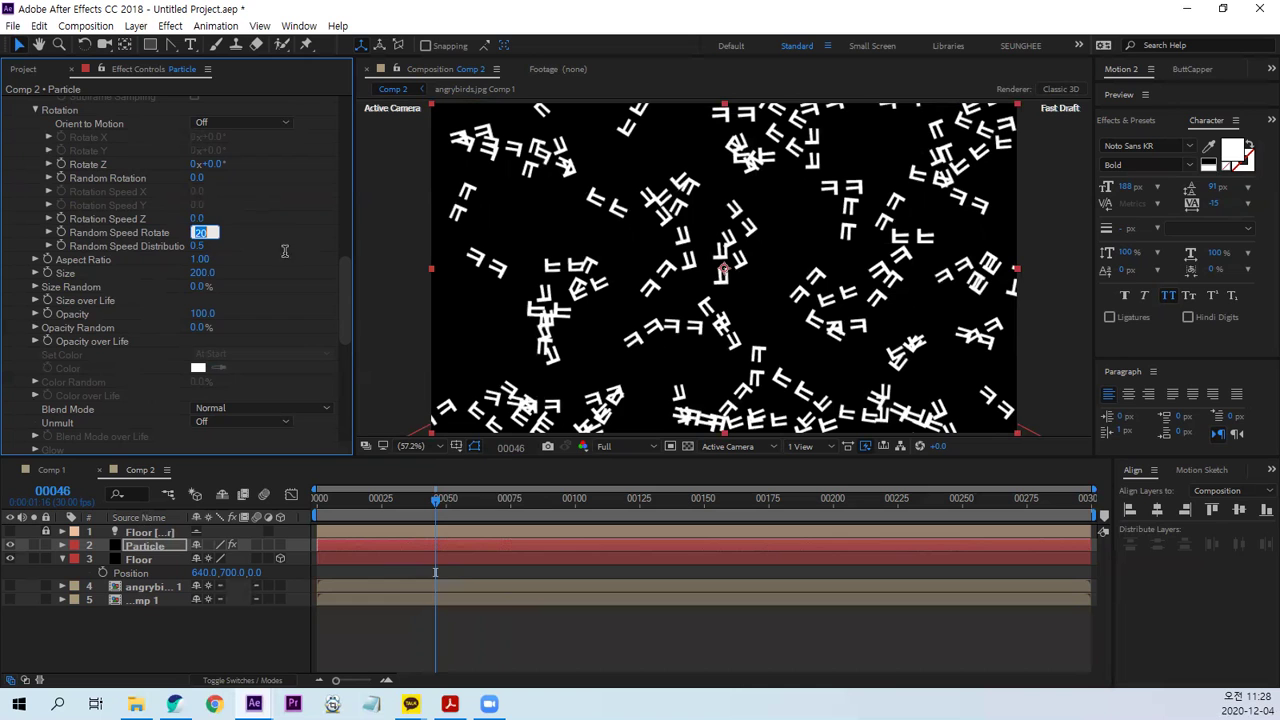
text(10)
key(Return)
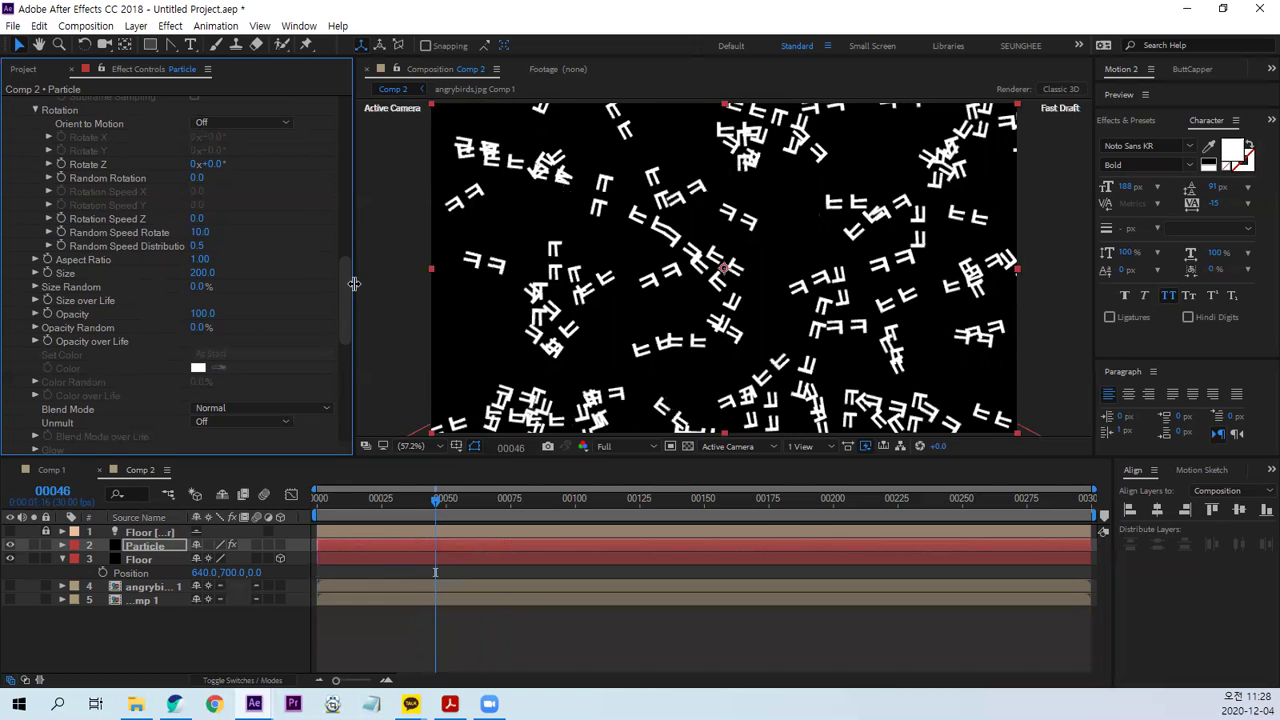
Preview the falling ㅋㅋ sprites from the first frame.
drag(435, 498, 317, 498)
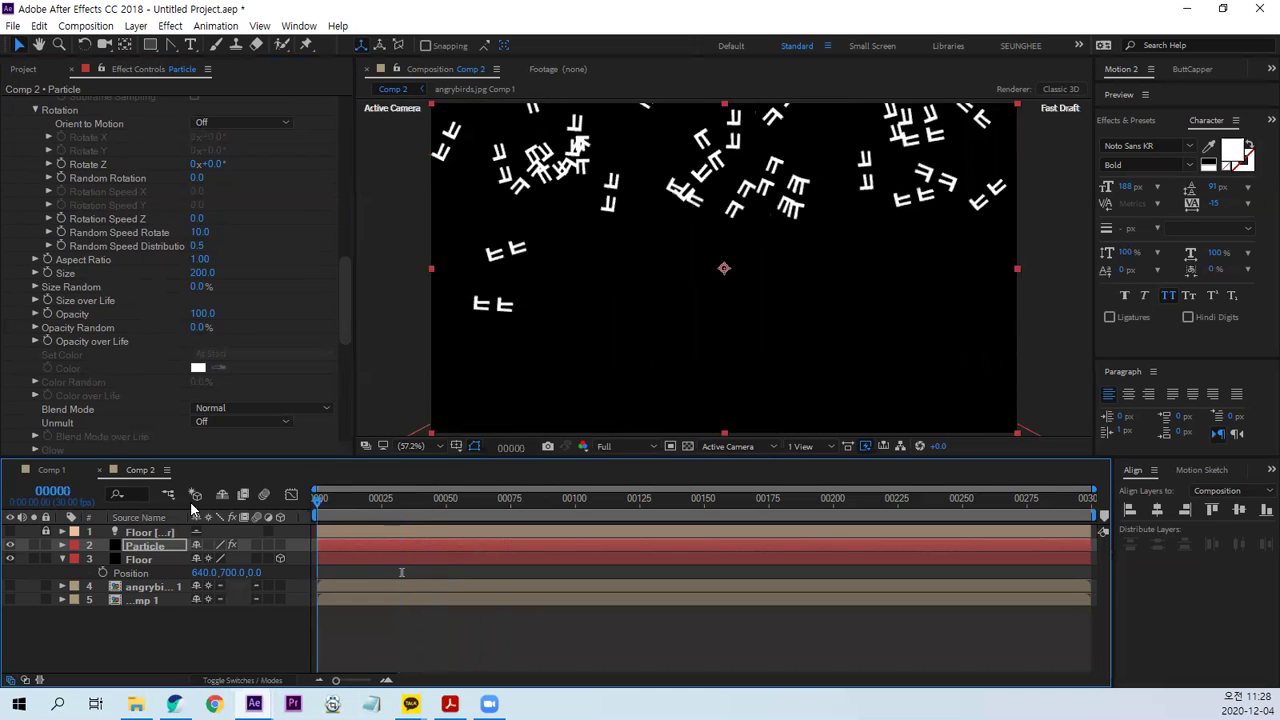
key(space)
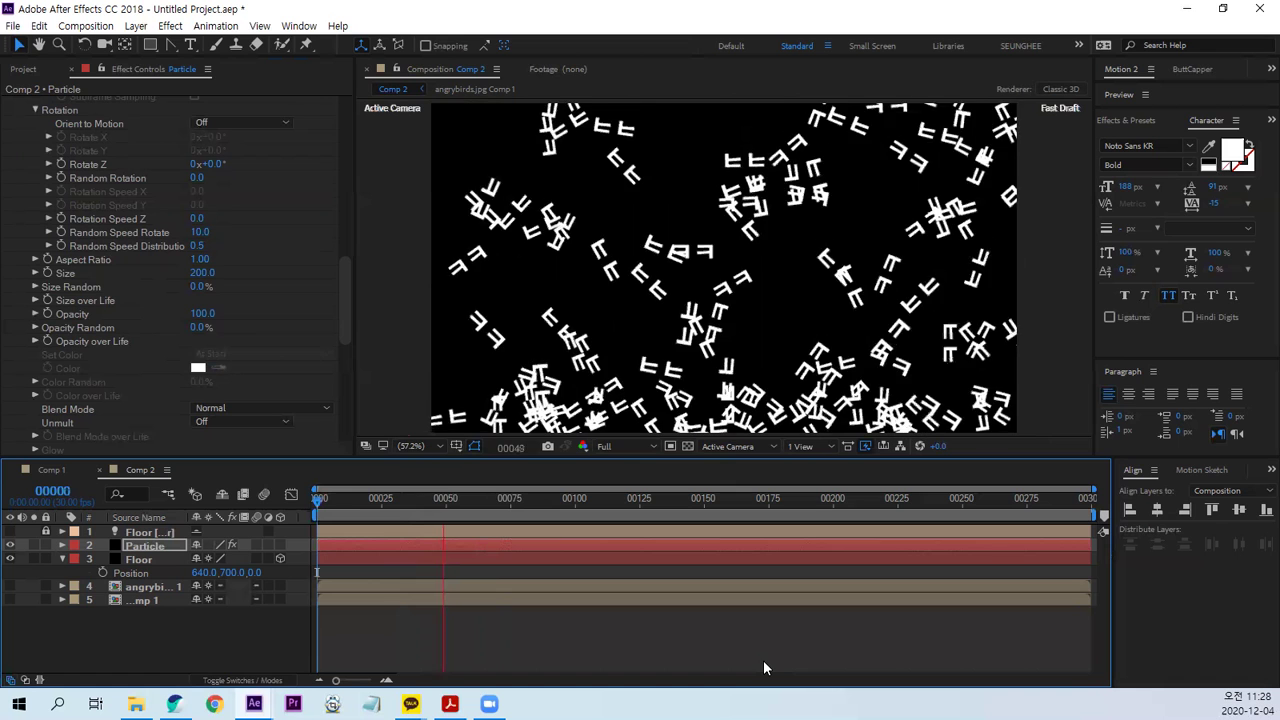
key(space)
click(199, 232)
Try Random Speed Rotate at 0 with a preview, then at 3.
key(Return)
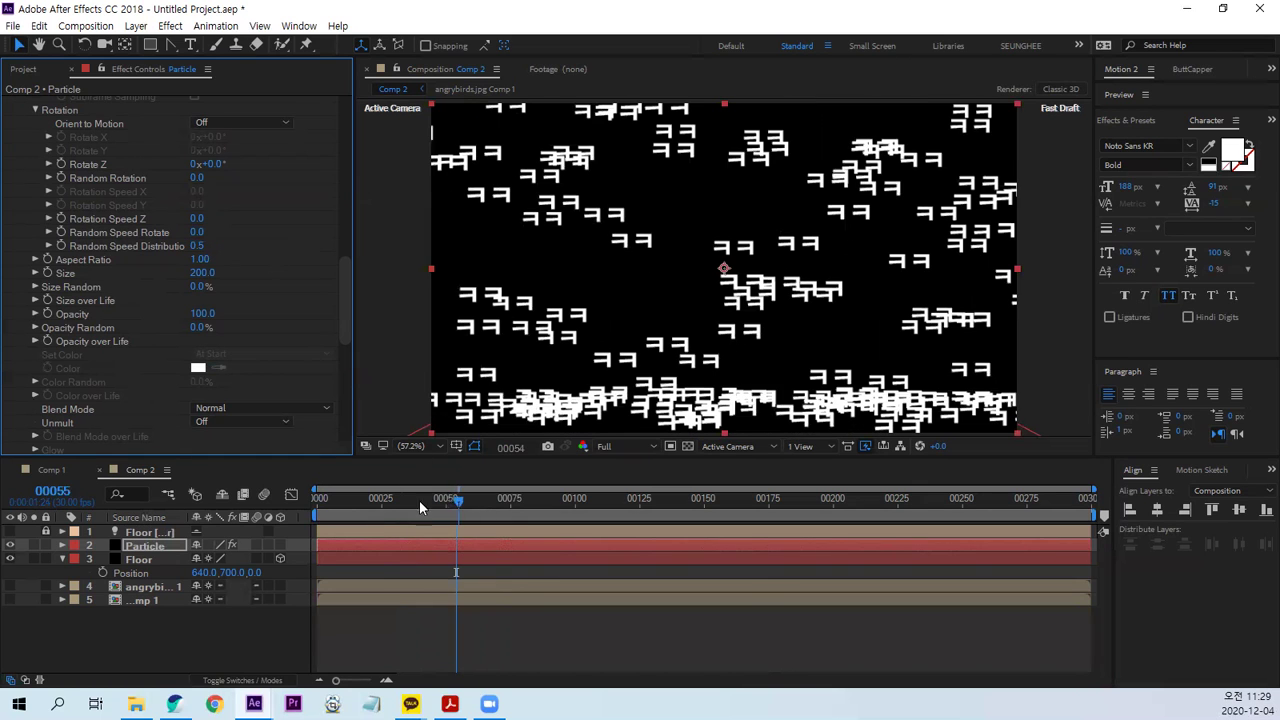
drag(419, 500, 317, 500)
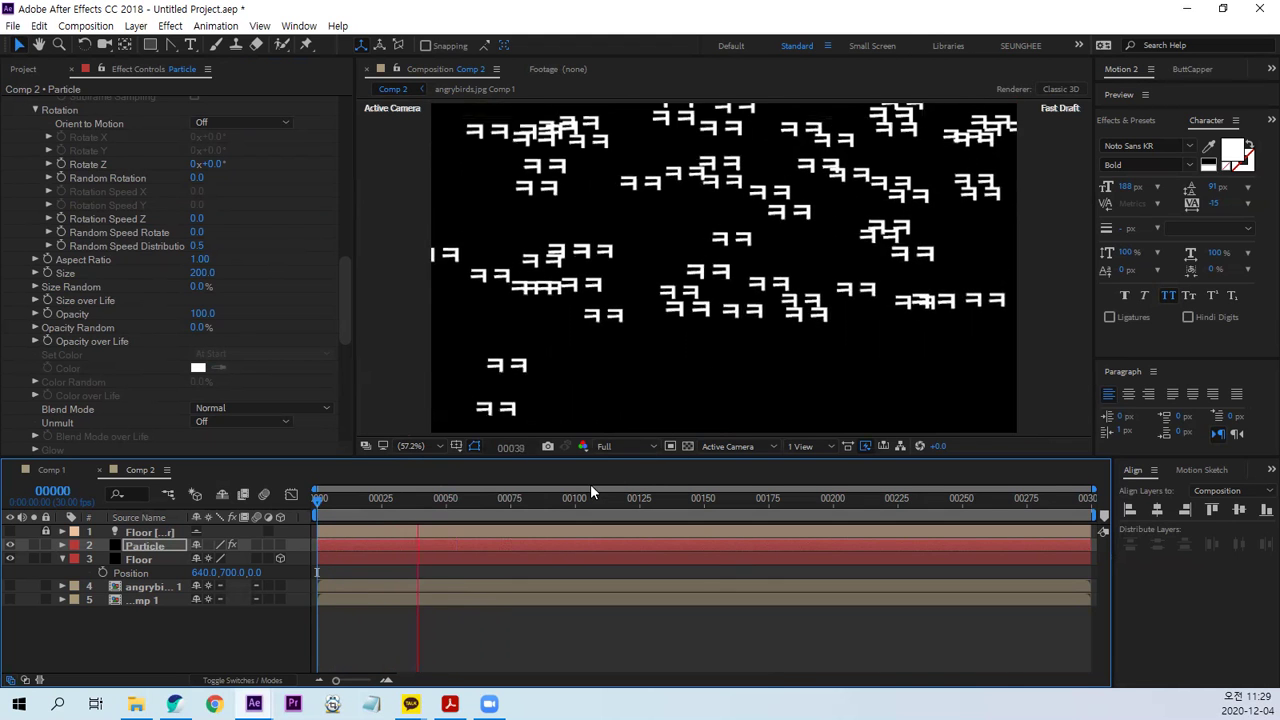
key(space)
click(197, 232)
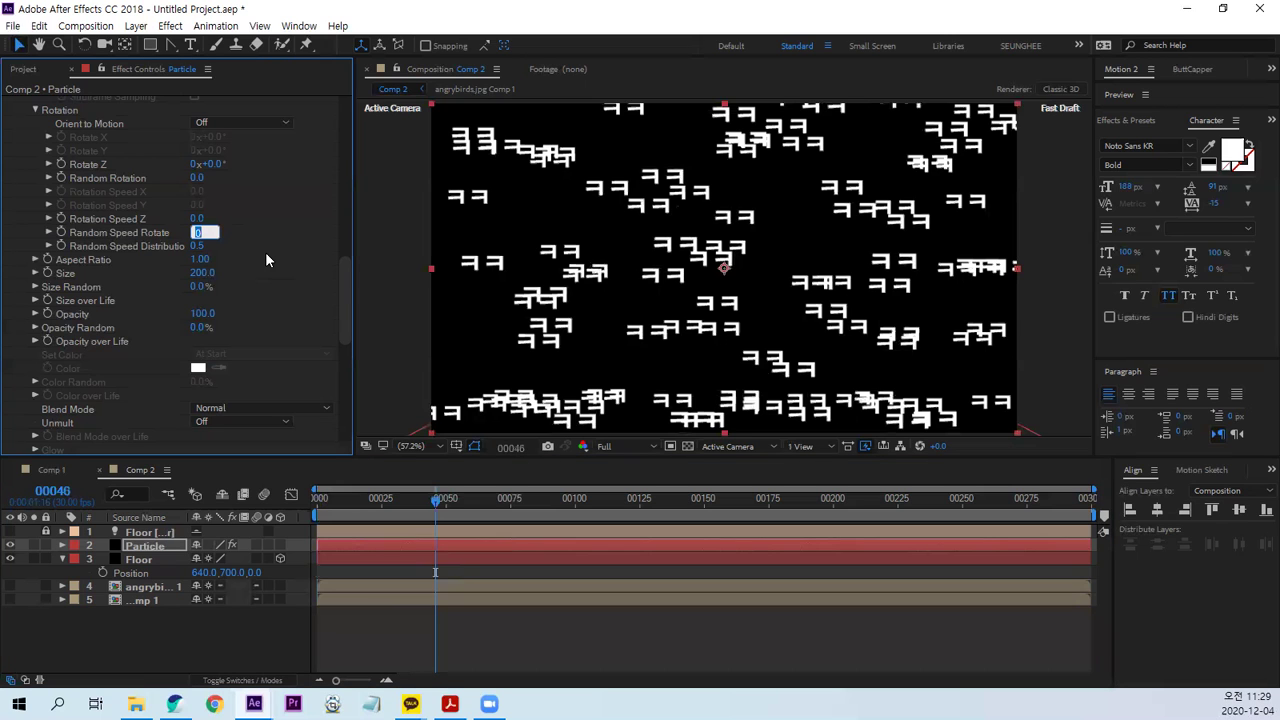
text(3)
key(Return)
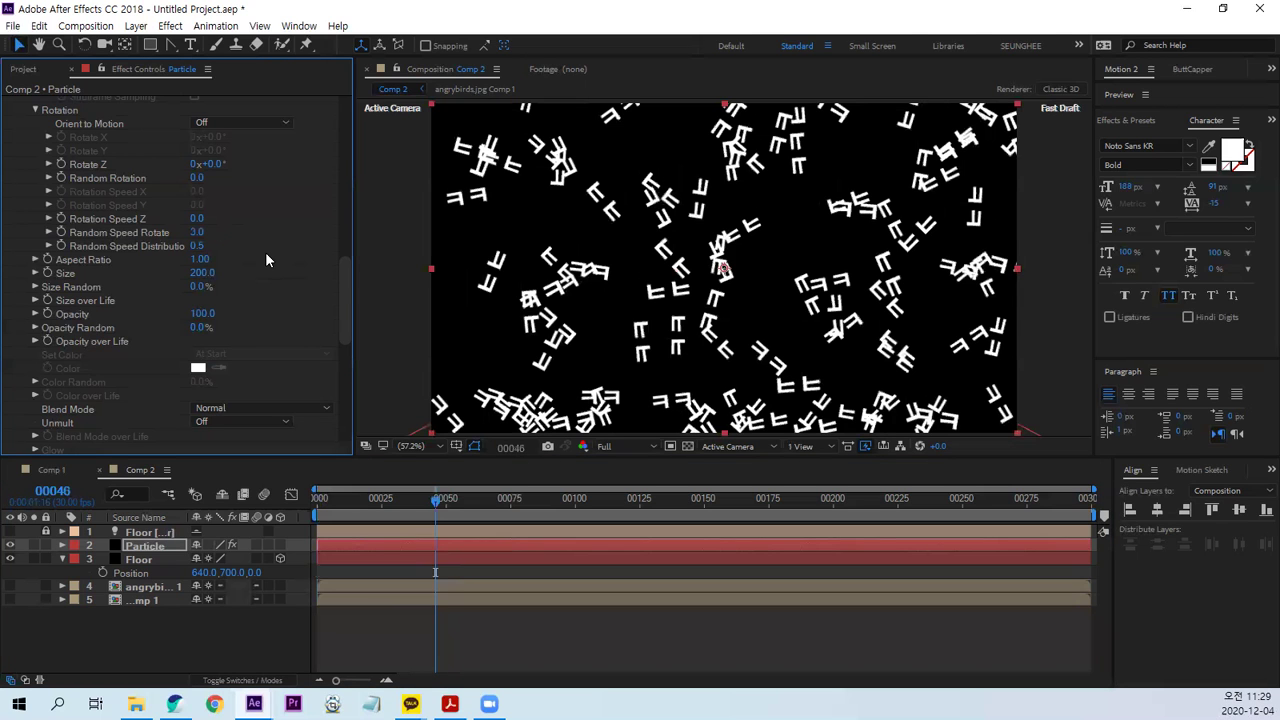
Try Random Speed Rotate at 30, then settle on 1.
click(197, 232)
text(30)
key(Return)
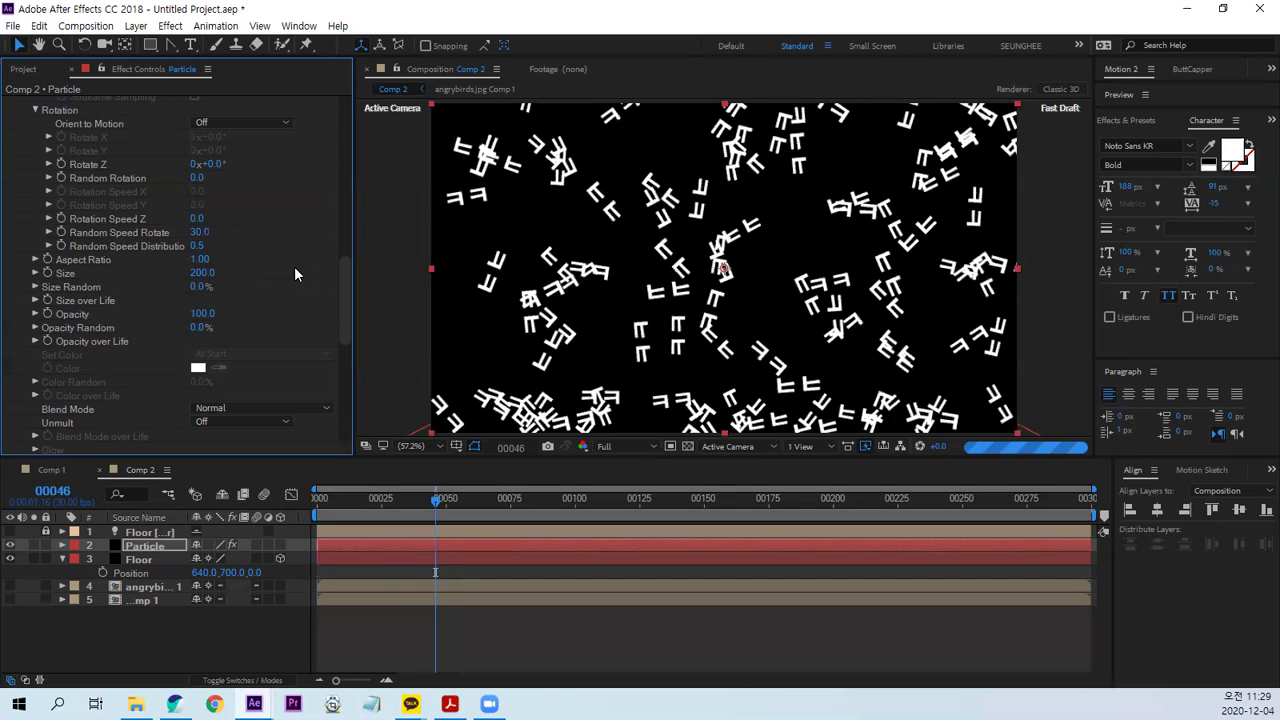
drag(436, 499, 317, 499)
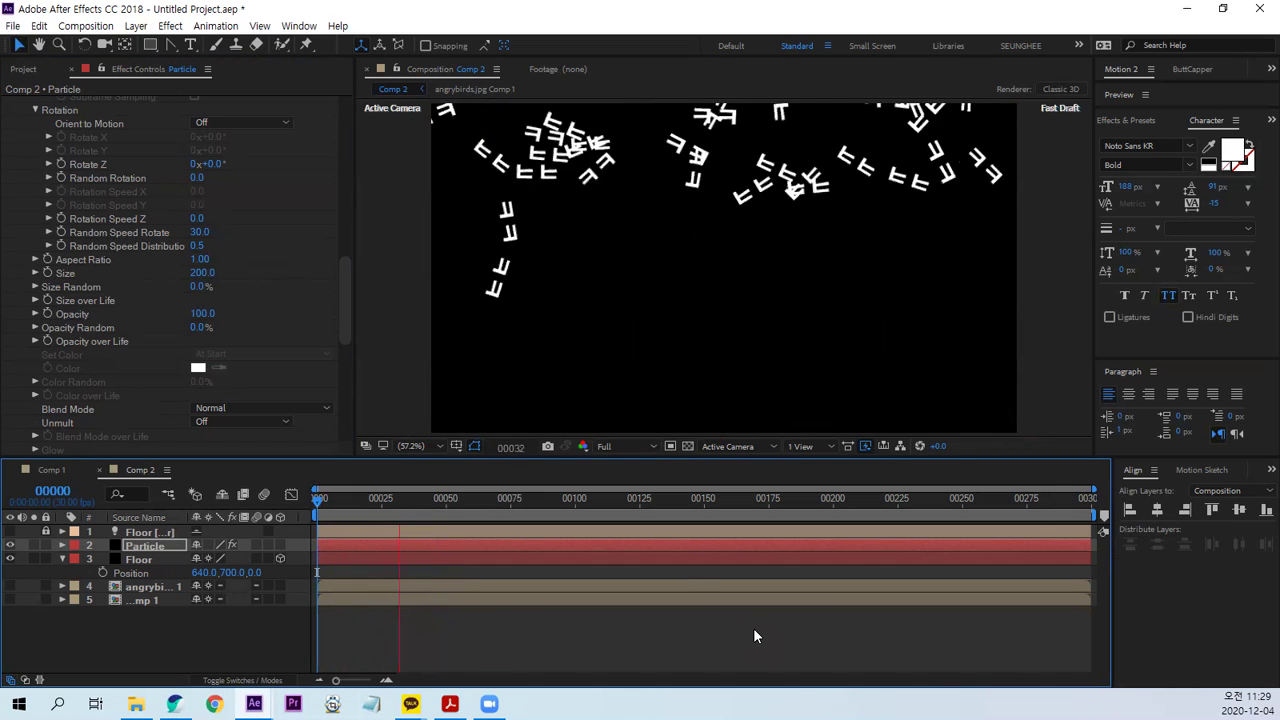
click(200, 232)
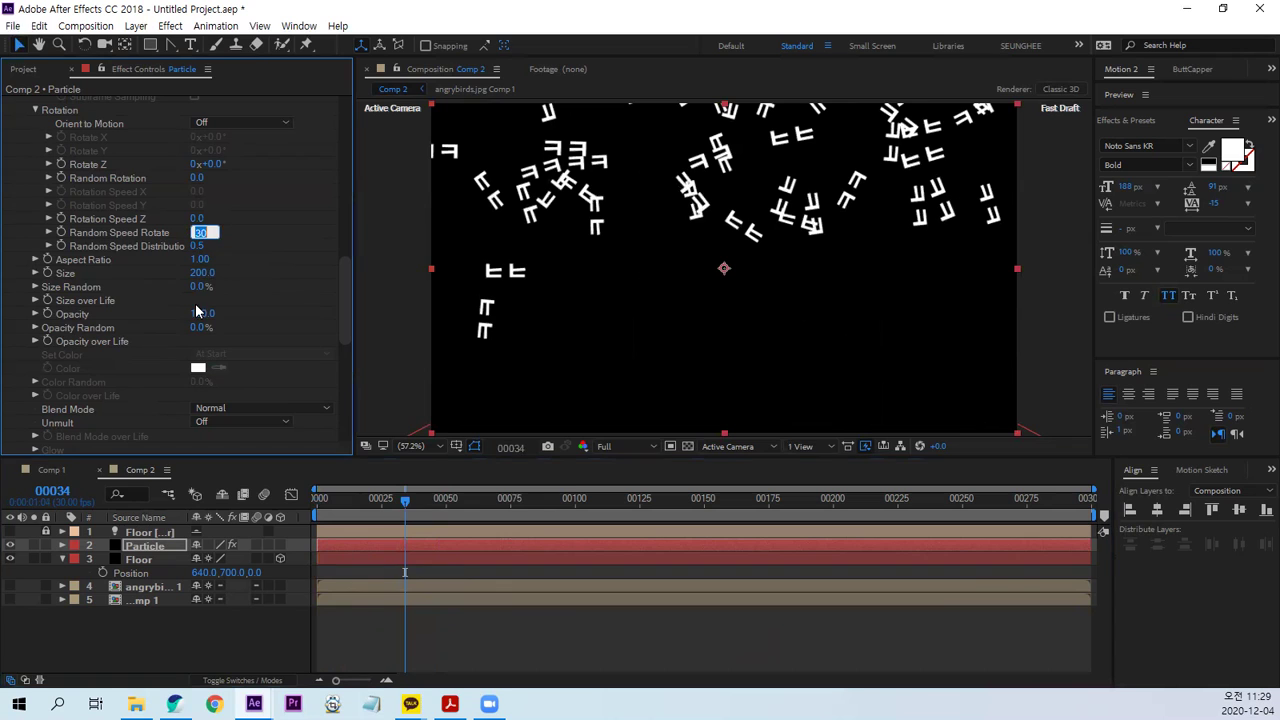
text(1)
key(Return)
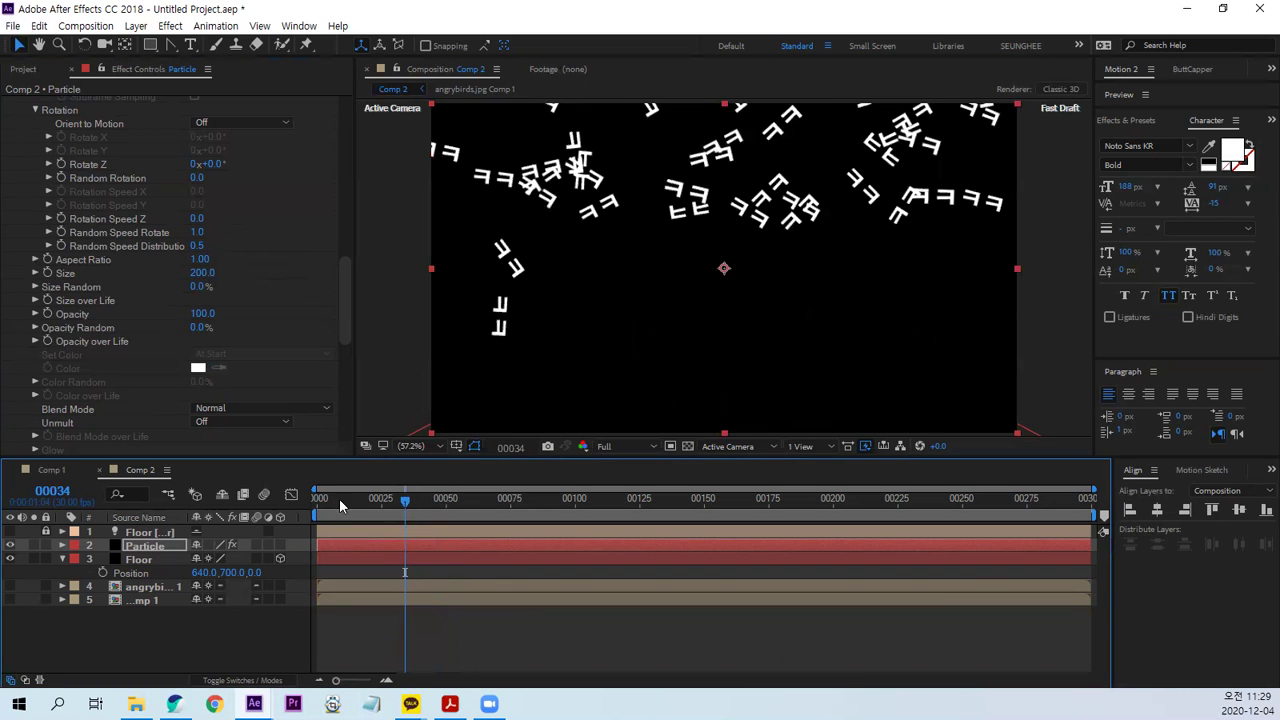
Rewind, deselect the layer and switch to the Comp 1 timeline.
drag(339, 498, 317, 498)
click(797, 680)
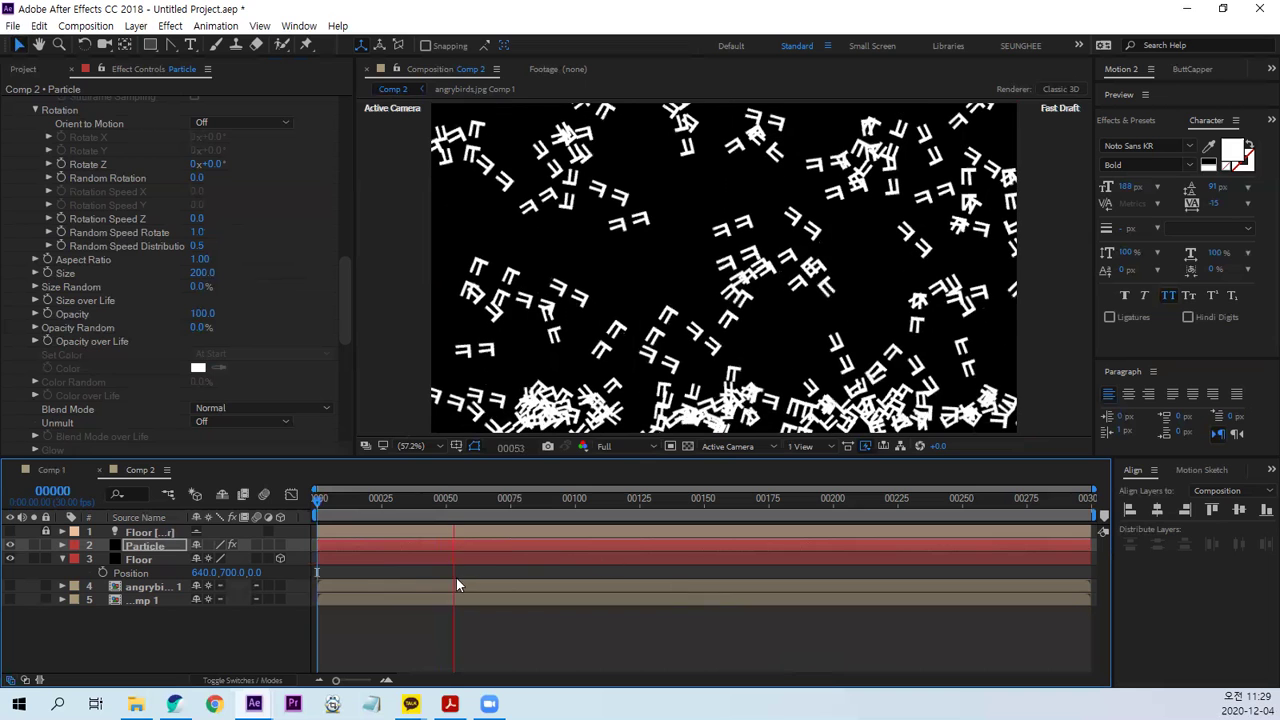
click(46, 471)
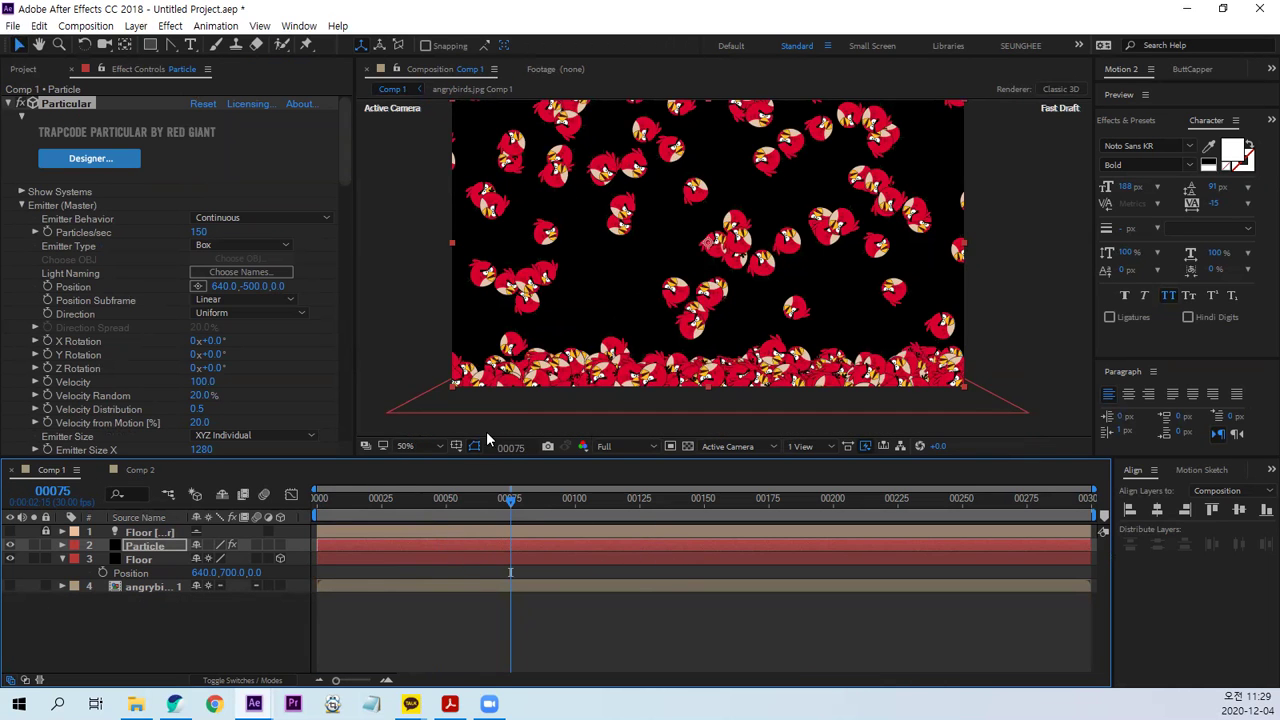
Drag the viewer–timeline divider down to enlarge the Composition viewer.
drag(475, 460, 475, 486)
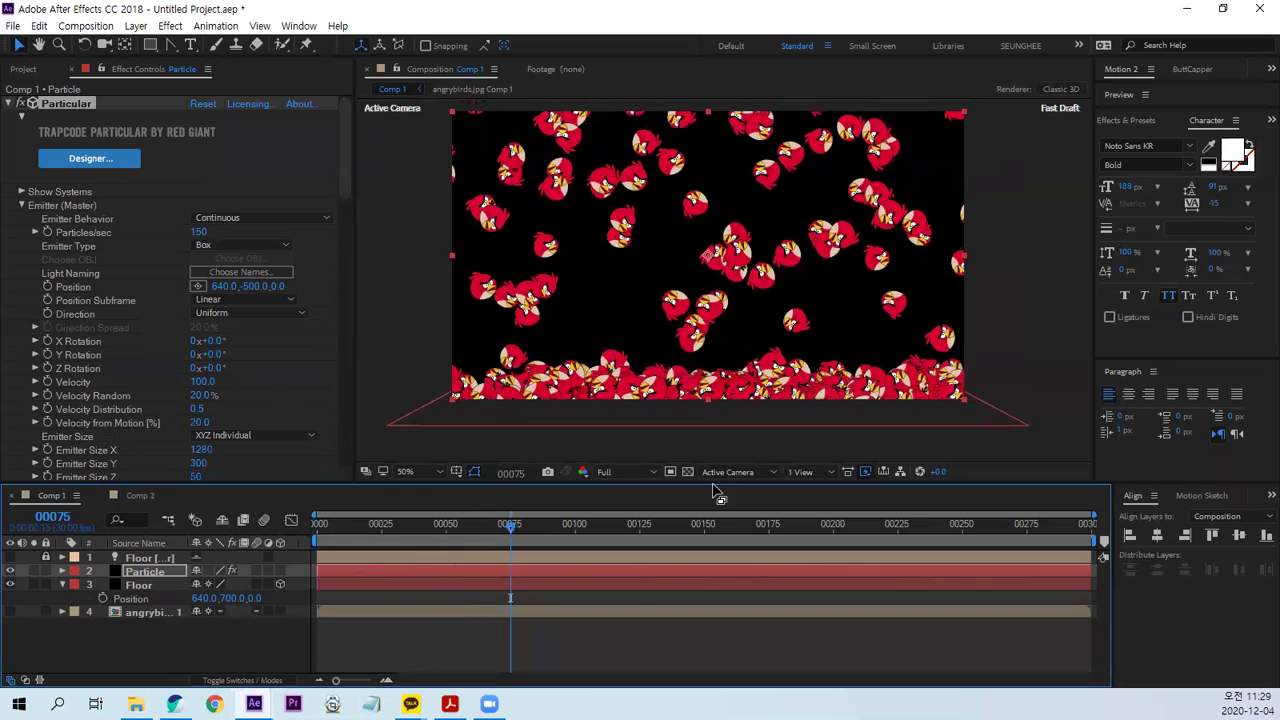